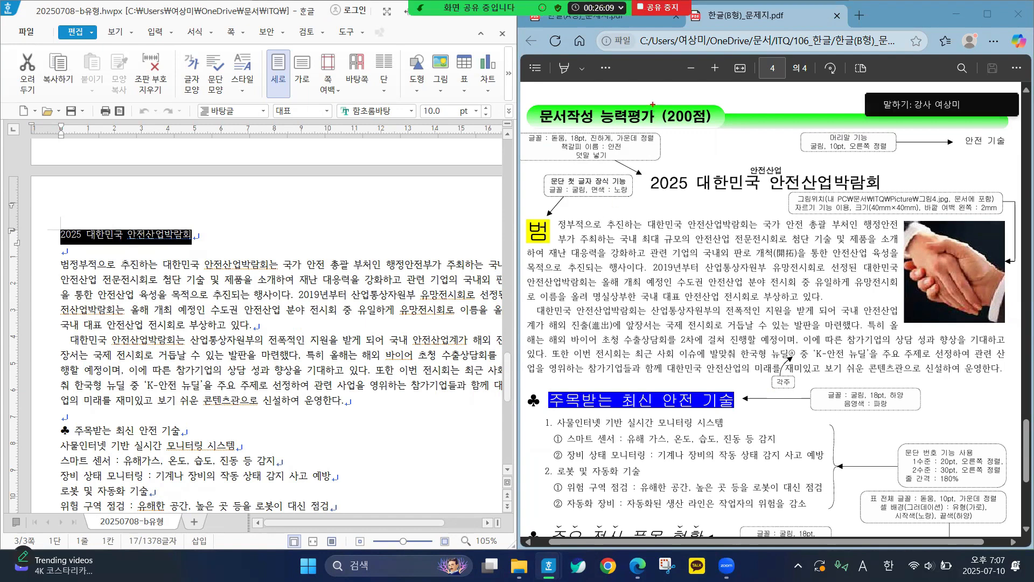
{"action": "mouse_move", "coordinate": [579, 122]}
{"action": "left_mouse_down"}
{"action": "mouse_move", "coordinate": [517, 154]}
{"action": "mouse_move", "coordinate": [682, 172]}
{"action": "mouse_move", "coordinate": [582, 110]}
{"action": "left_mouse_up"}
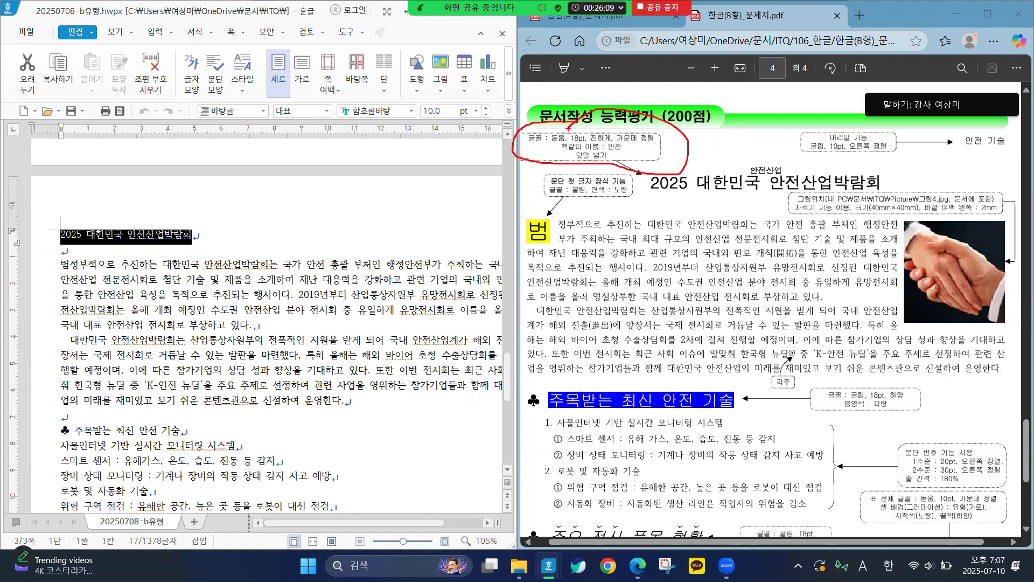
{"action": "key", "text": "Escape"}
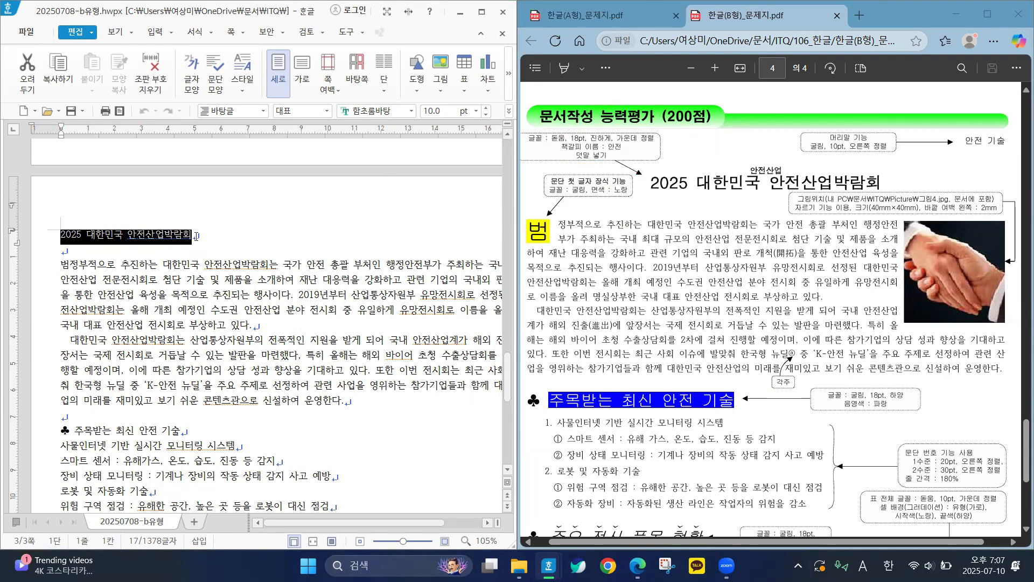
Set the font of the selected title "2025 대한민국 안전산업박람회" to 돋움 from the full font list
{"action": "left_click", "coordinate": [397, 111]}
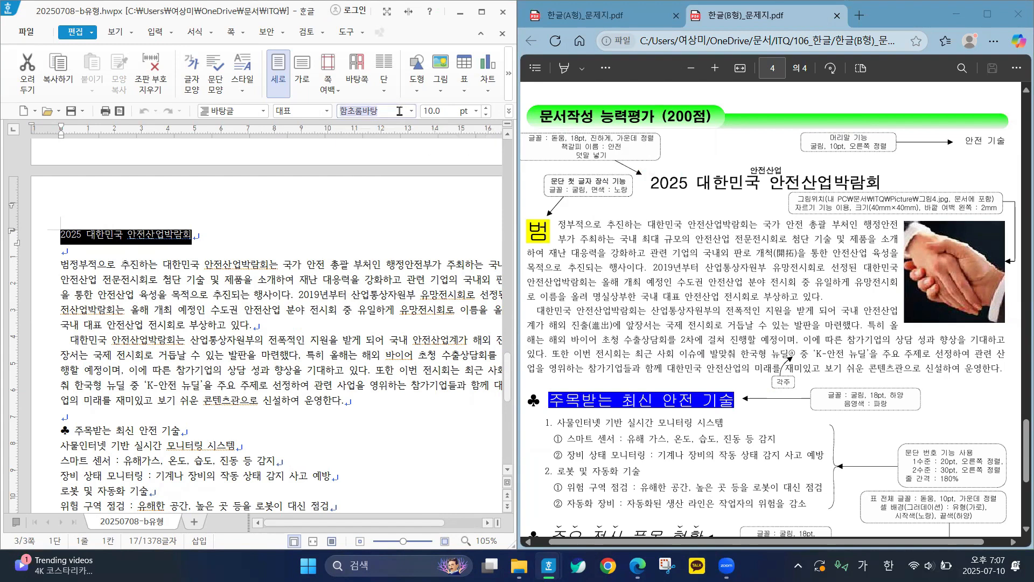
{"action": "type", "text": "ㄹ"}
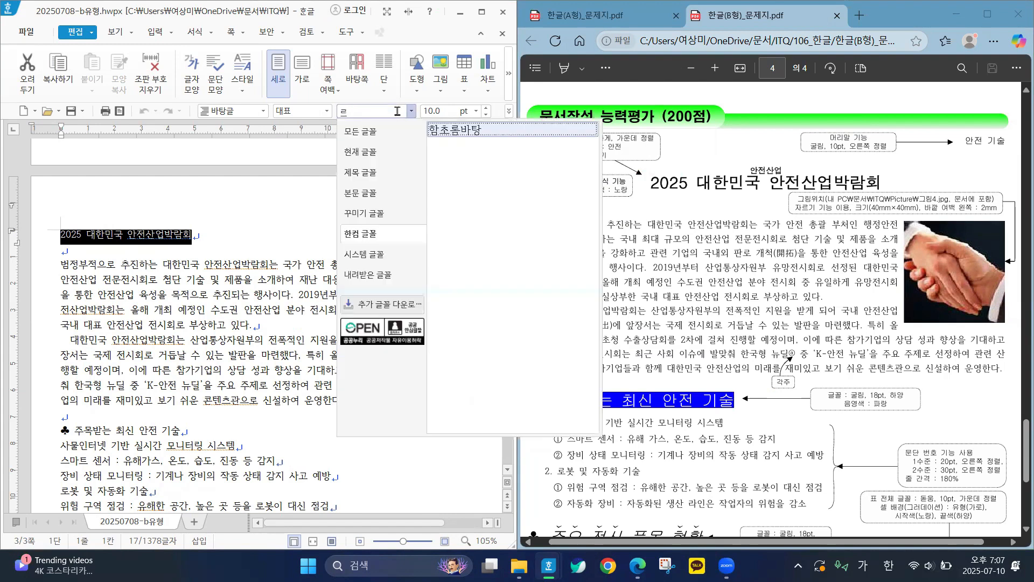
{"action": "key", "text": "BackSpace"}
{"action": "key", "text": "Hangul"}
{"action": "type", "text": "ehe"}
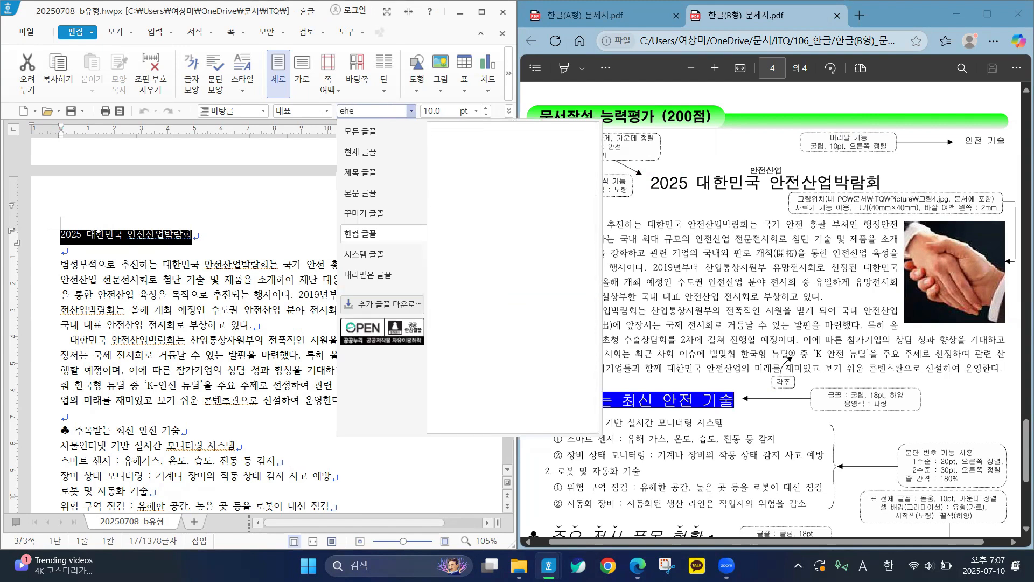
{"action": "key", "text": "BackSpace"}
{"action": "key", "text": "BackSpace"}
{"action": "key", "text": "BackSpace"}
{"action": "key", "text": "Hangul"}
{"action": "type", "text": "돋"}
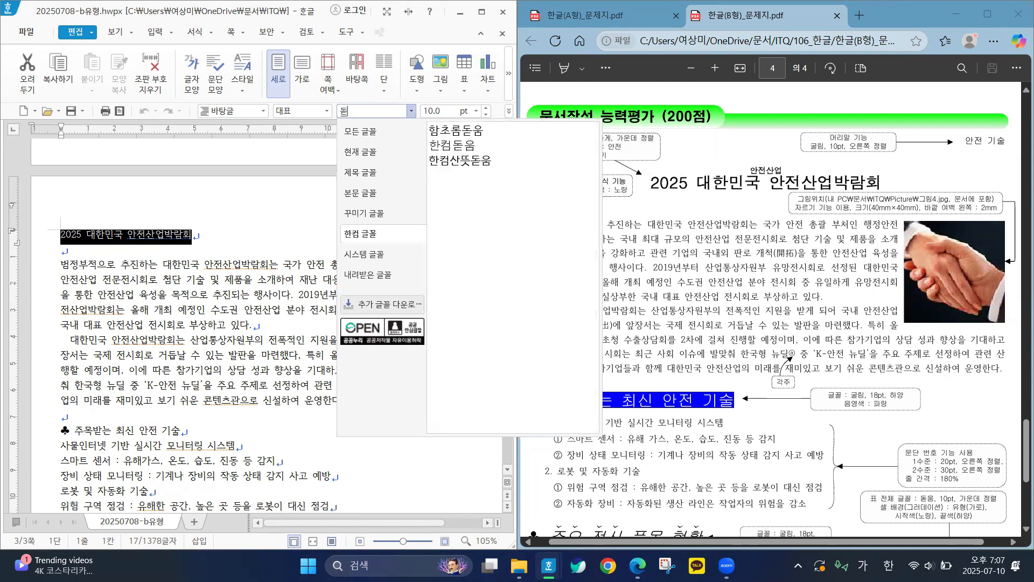
{"action": "left_click", "coordinate": [354, 132]}
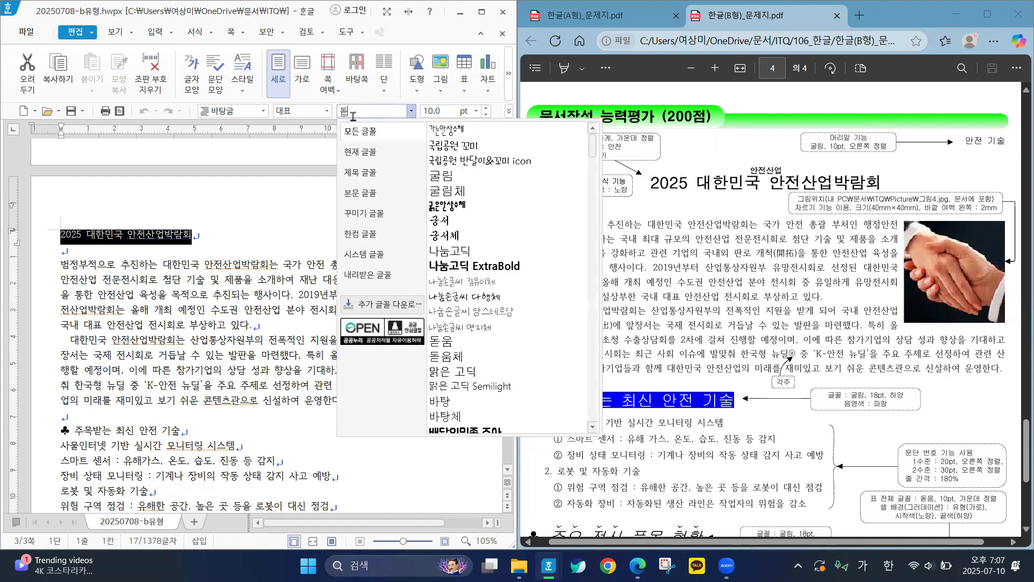
{"action": "key", "text": "BackSpace"}
{"action": "type", "text": "도"}
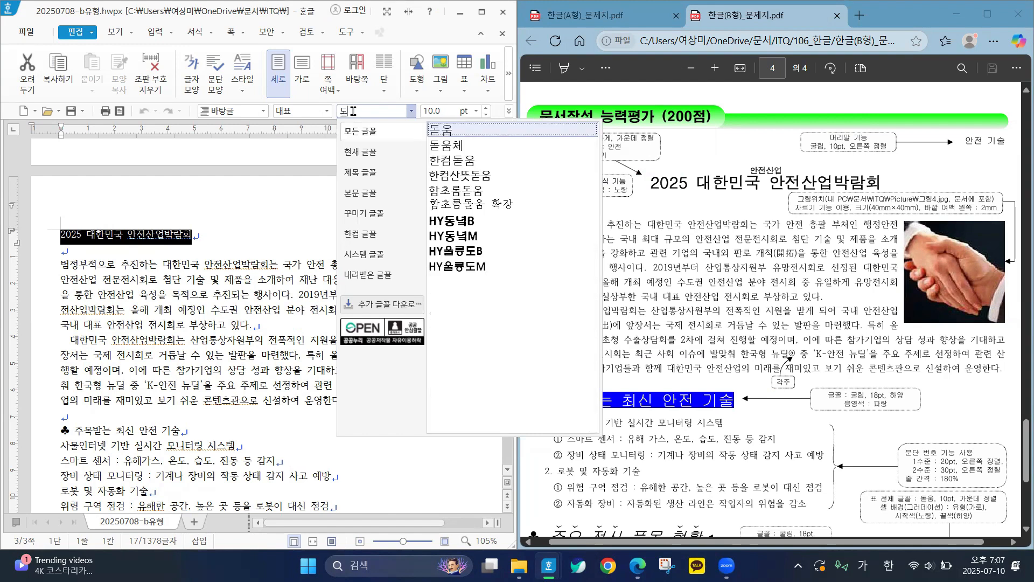
{"action": "left_click", "coordinate": [450, 132]}
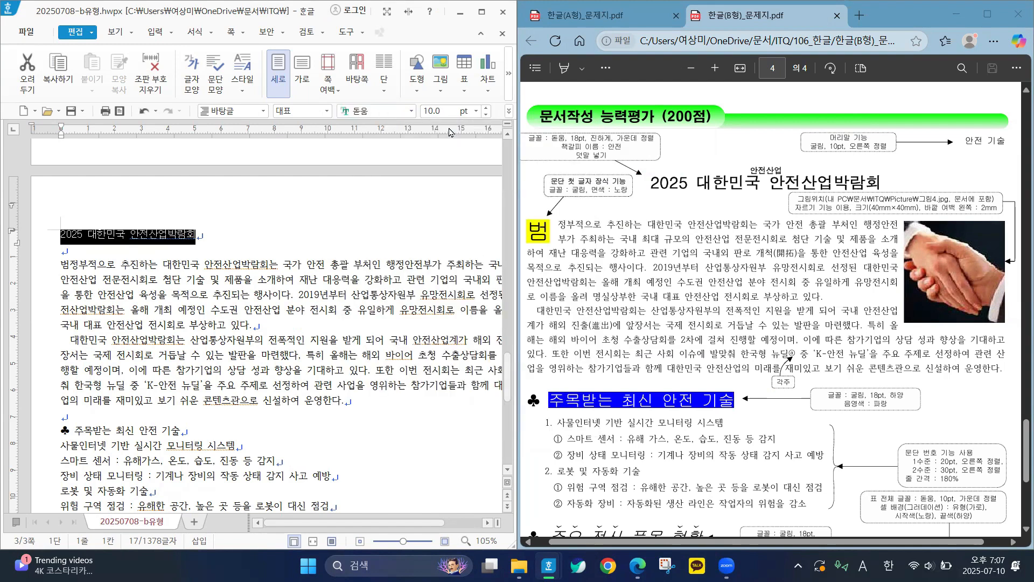
Format the title as 18 pt bold text with centre alignment
{"action": "left_click", "coordinate": [476, 110]}
{"action": "left_click", "coordinate": [449, 249]}
{"action": "left_click", "coordinate": [509, 111]}
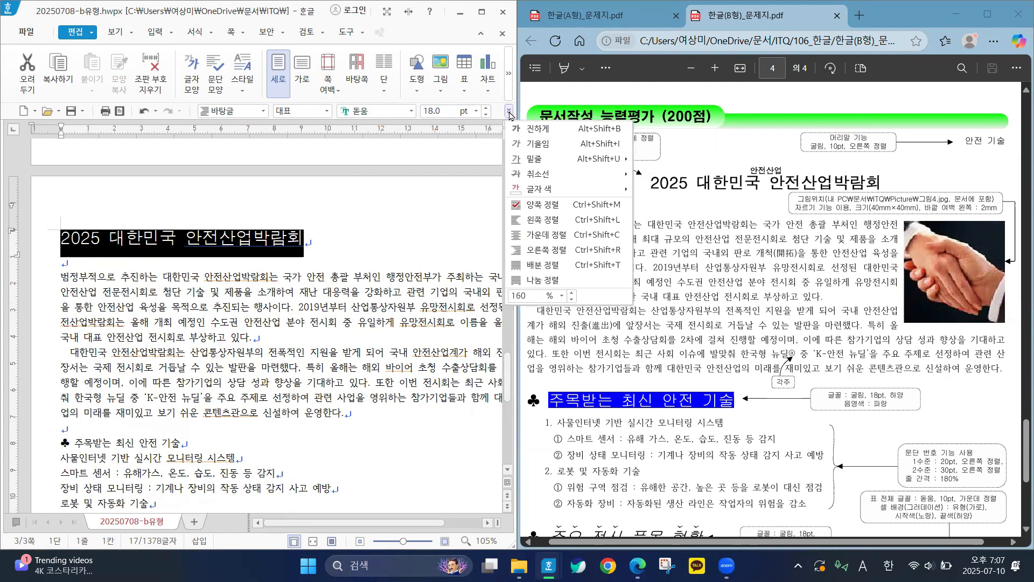
{"action": "left_click", "coordinate": [533, 129]}
{"action": "left_click", "coordinate": [509, 111]}
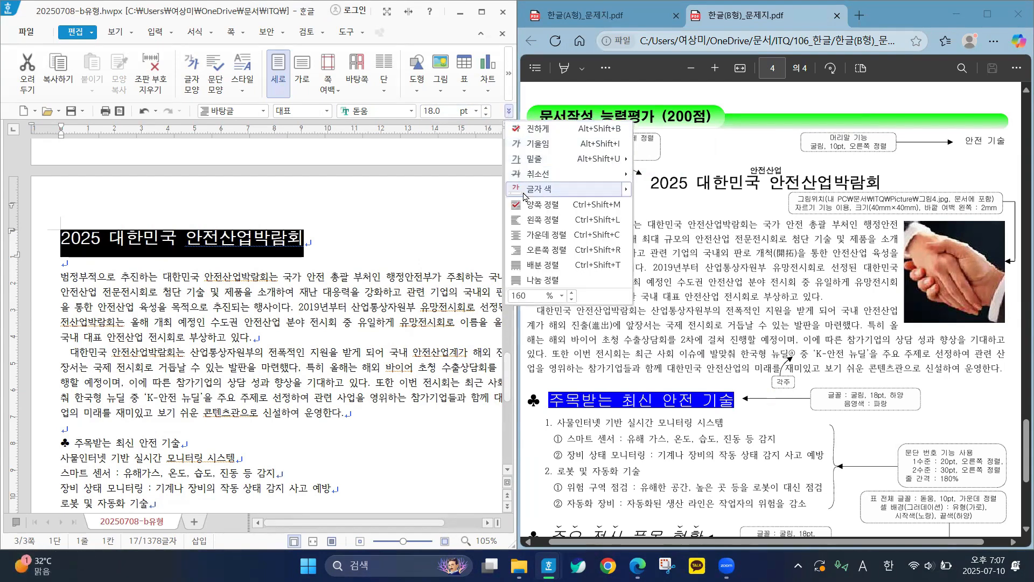
{"action": "left_click", "coordinate": [546, 235]}
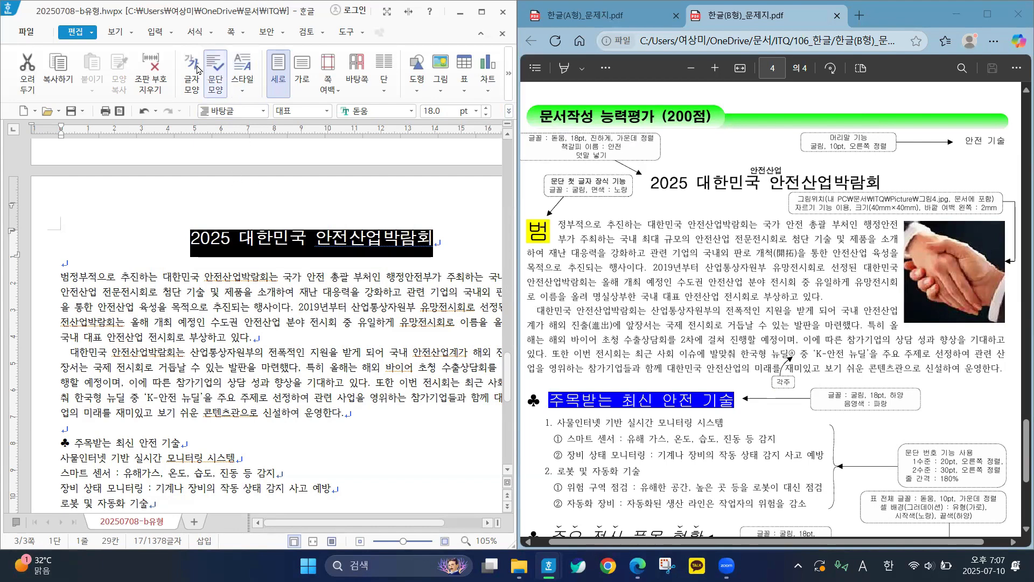
Add the ruby text (덧말) "안전산업" above the title
{"action": "left_click", "coordinate": [173, 35]}
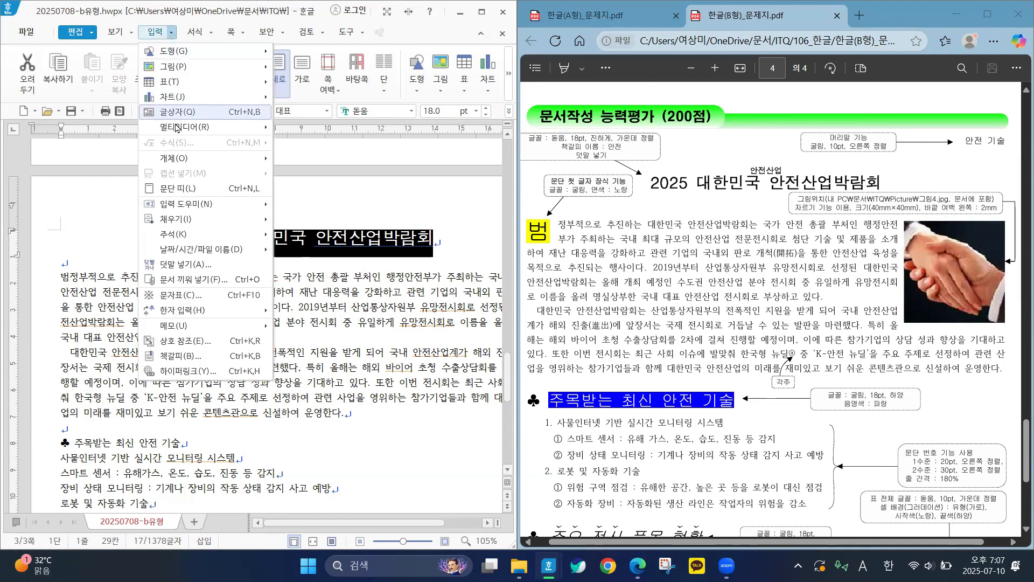
{"action": "left_click", "coordinate": [180, 265]}
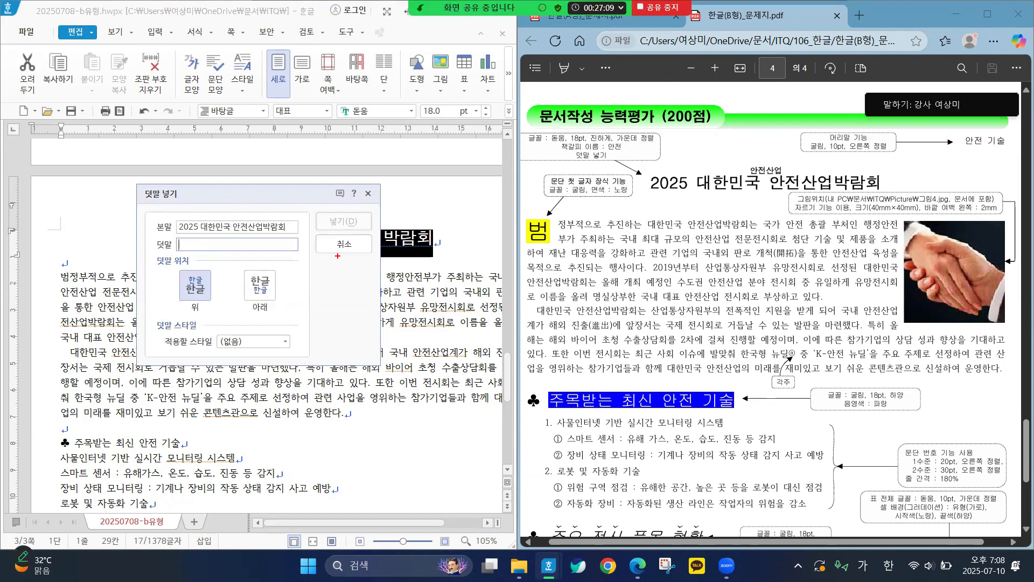
{"action": "mouse_move", "coordinate": [757, 155]}
{"action": "left_mouse_down"}
{"action": "mouse_move", "coordinate": [727, 186]}
{"action": "mouse_move", "coordinate": [785, 168]}
{"action": "mouse_move", "coordinate": [747, 157]}
{"action": "left_mouse_up"}
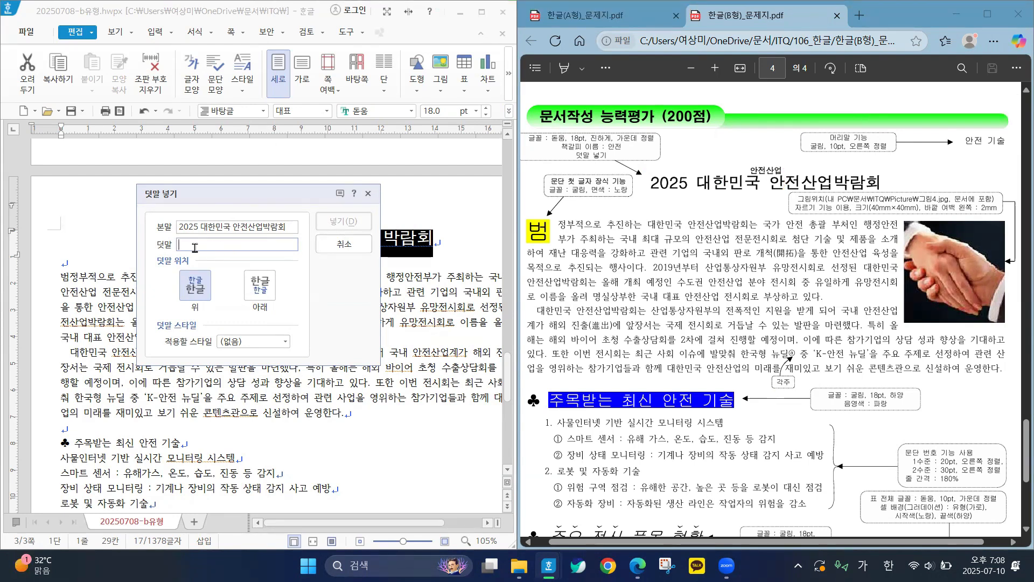
{"action": "type", "text": "ㅇ안"}
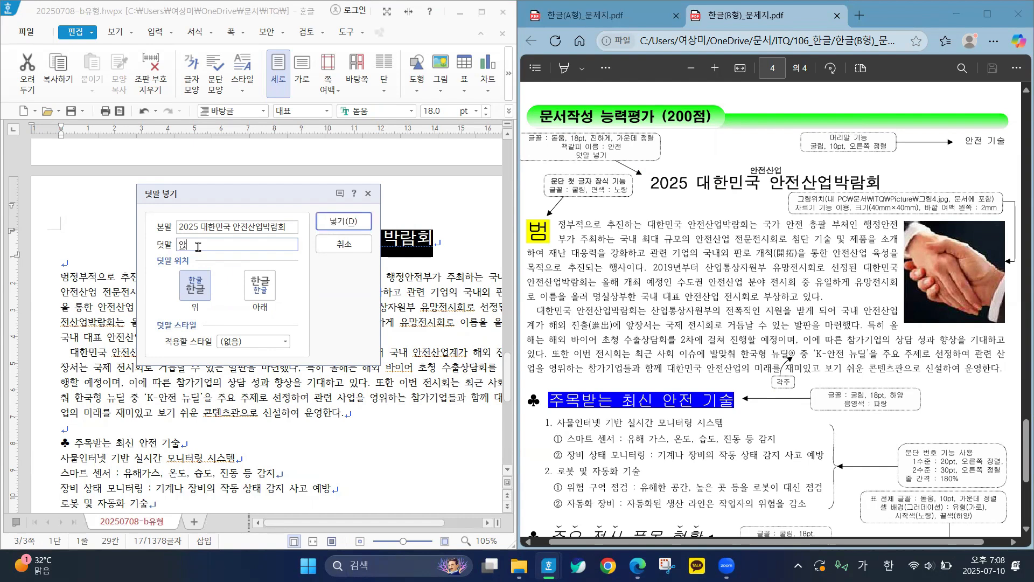
{"action": "type", "text": "전ㅅ"}
{"action": "type", "text": "업"}
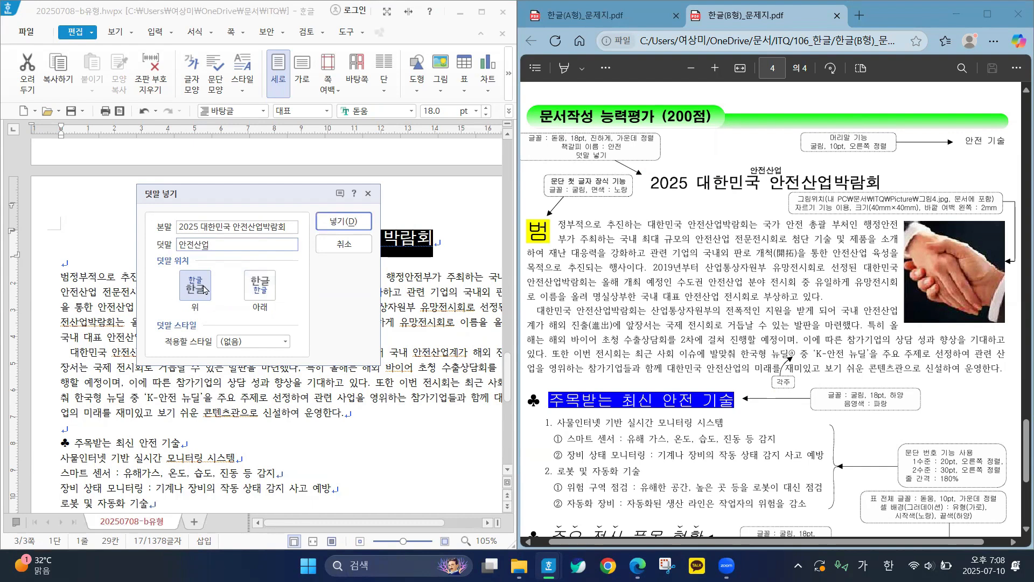
{"action": "left_click", "coordinate": [354, 222]}
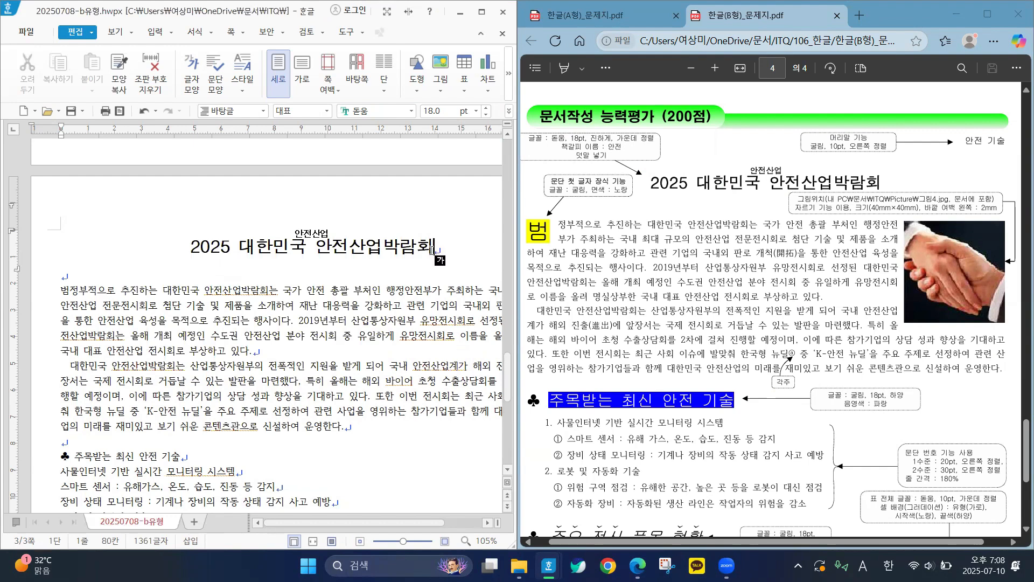
Insert a bookmark named "안전" at the very start of the title
{"action": "left_click", "coordinate": [186, 246]}
{"action": "left_click", "coordinate": [156, 33]}
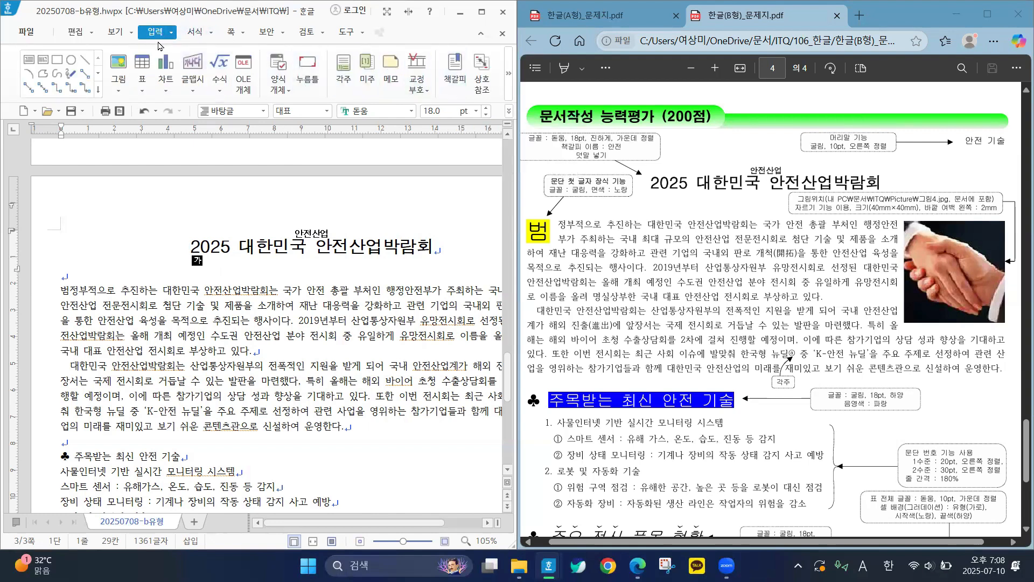
{"action": "left_click", "coordinate": [456, 74]}
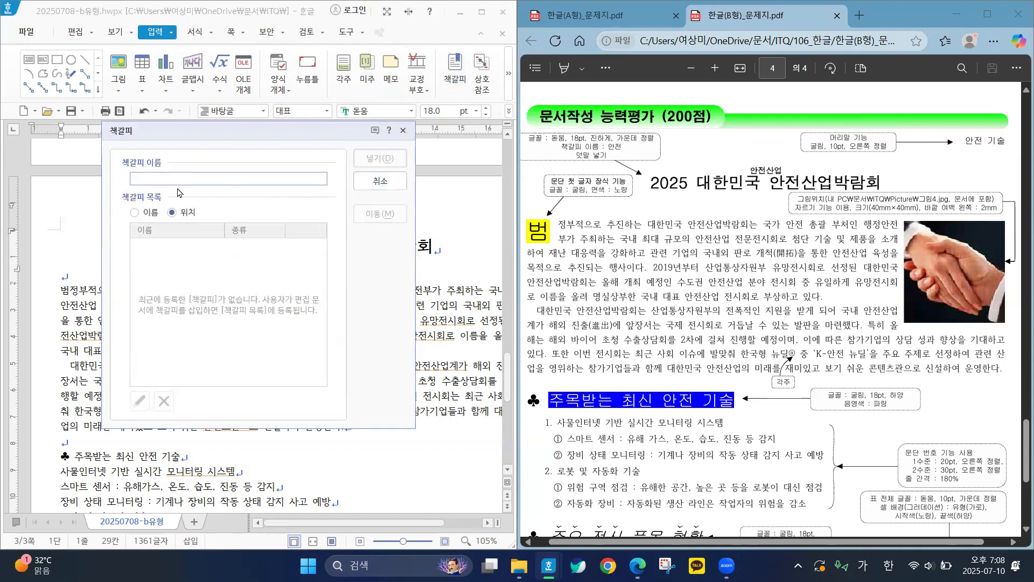
{"action": "type", "text": "안제"}
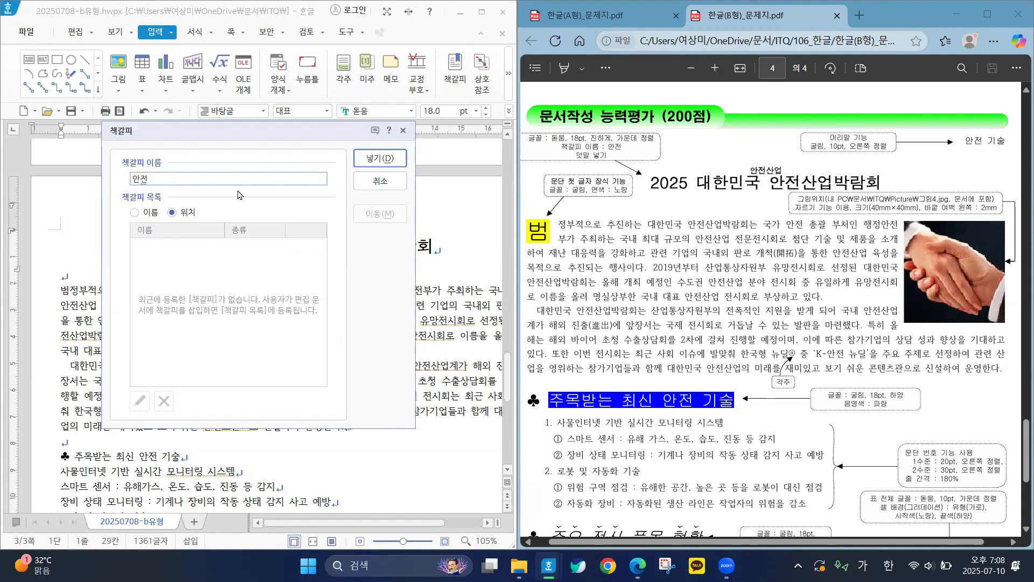
{"action": "left_click", "coordinate": [385, 168]}
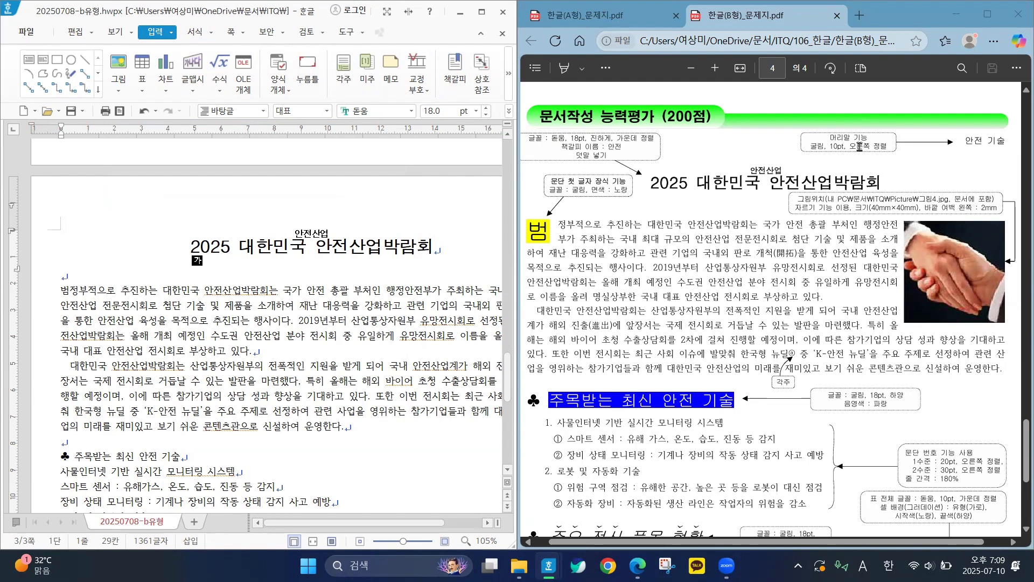
Create a header for both odd and even pages (양쪽) without a preset layout, containing the text "안전 기술"
{"action": "left_click", "coordinate": [230, 37]}
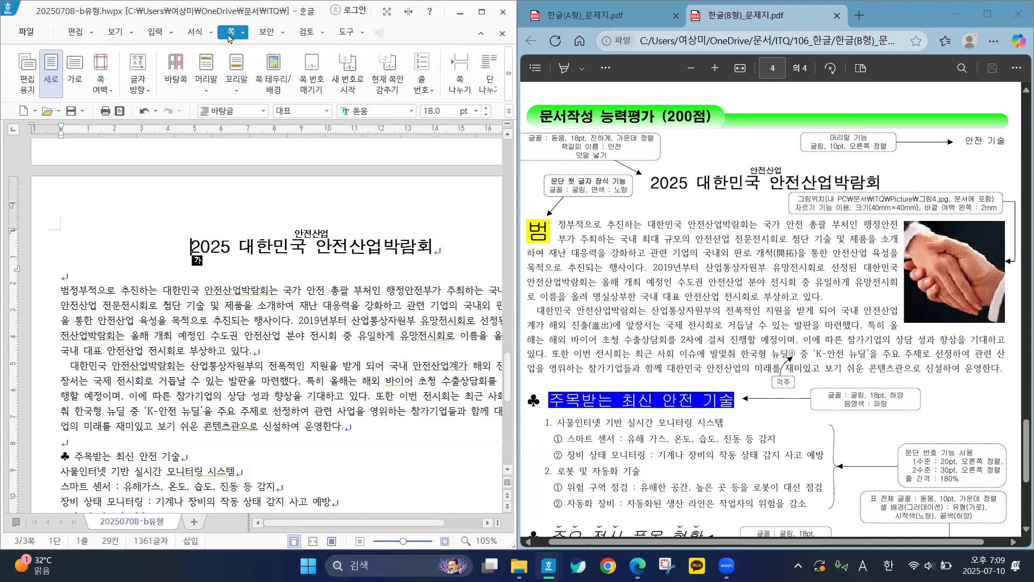
{"action": "left_click", "coordinate": [202, 70]}
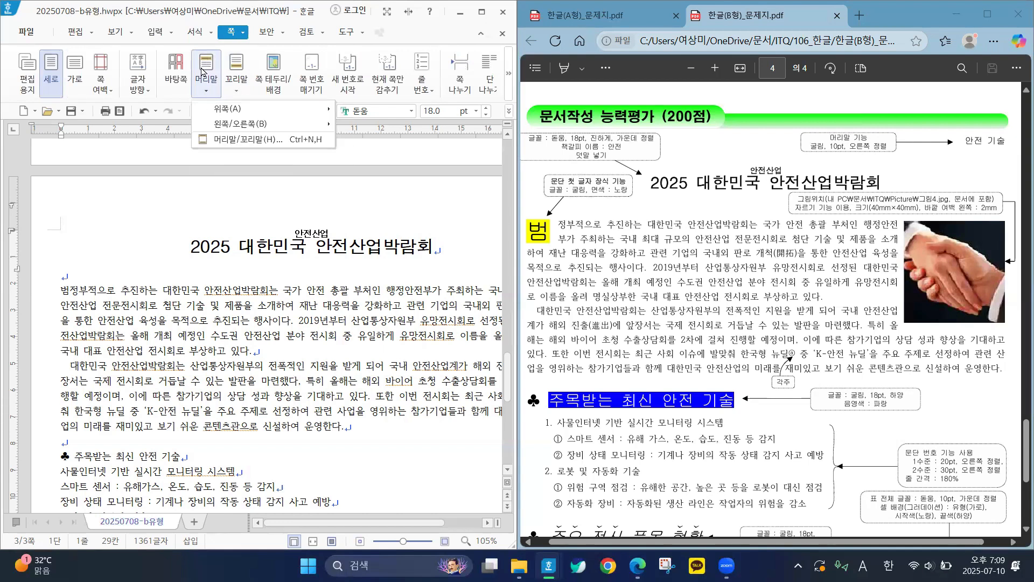
{"action": "left_click", "coordinate": [229, 142]}
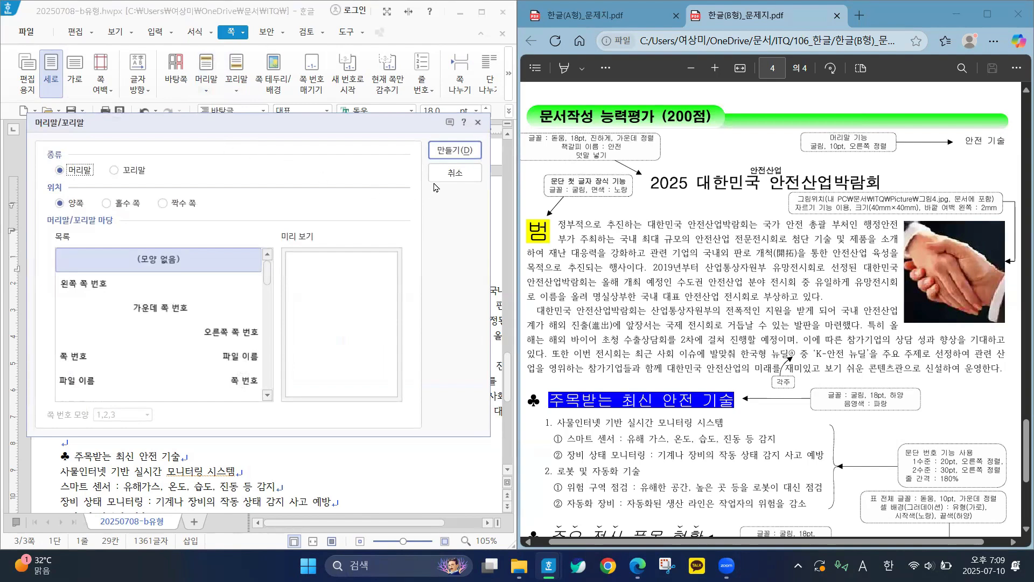
{"action": "left_click", "coordinate": [461, 153]}
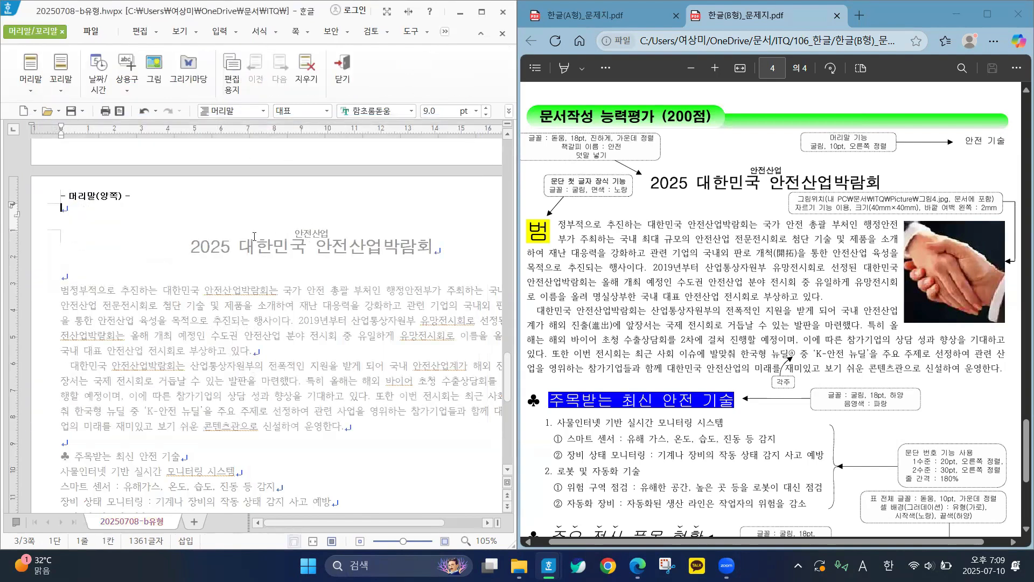
{"action": "left_click", "coordinate": [73, 207]}
{"action": "type", "text": "ㅇ안전 기술"}
Set the font of the whole header text "안전 기술" to 굴림
{"action": "left_click_drag", "start_coordinate": [123, 213], "coordinate": [47, 209]}
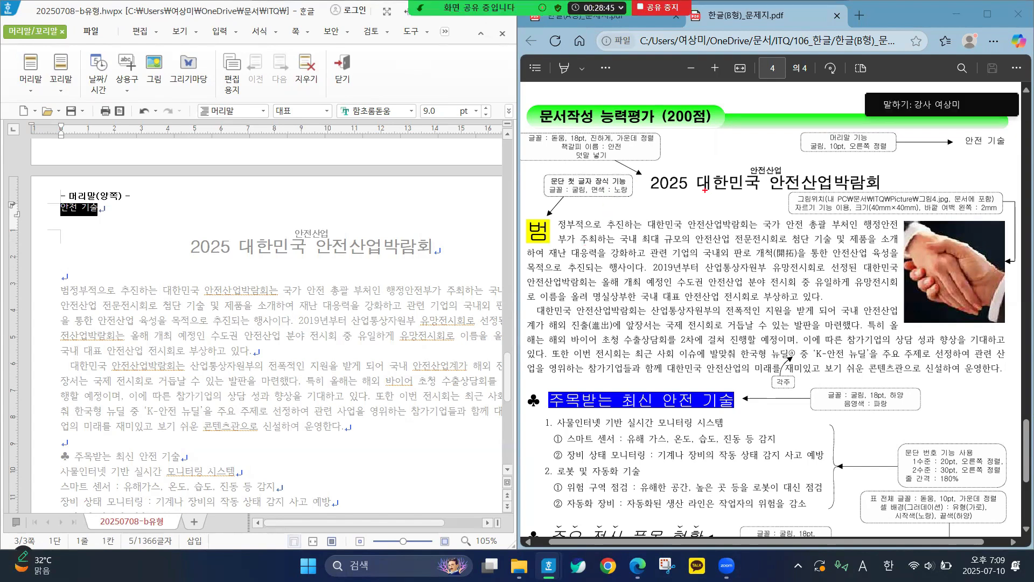
{"action": "mouse_move", "coordinate": [847, 119]}
{"action": "left_mouse_down"}
{"action": "mouse_move", "coordinate": [786, 141]}
{"action": "mouse_move", "coordinate": [900, 161]}
{"action": "mouse_move", "coordinate": [841, 123]}
{"action": "left_mouse_up"}
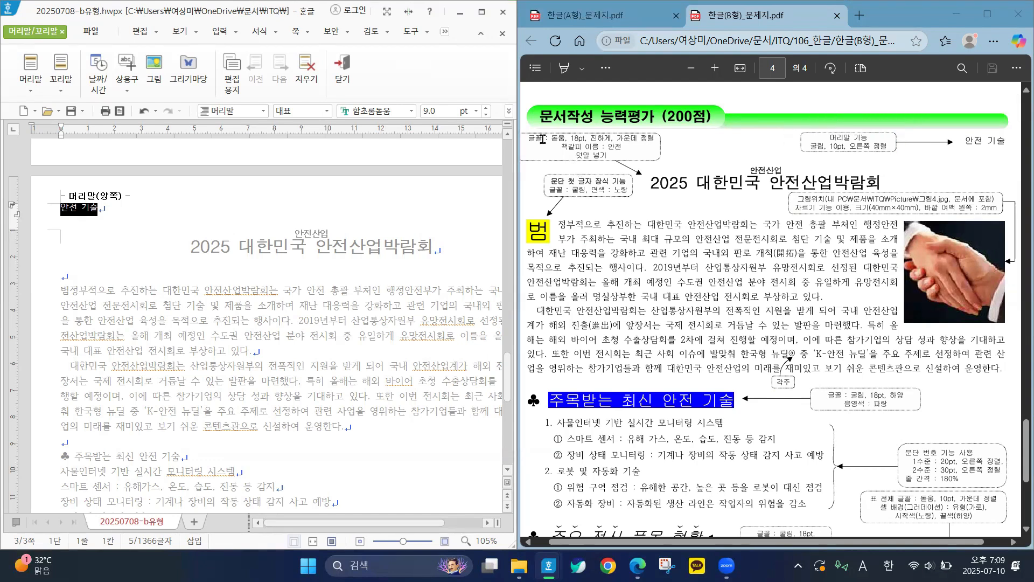
{"action": "left_click", "coordinate": [411, 111]}
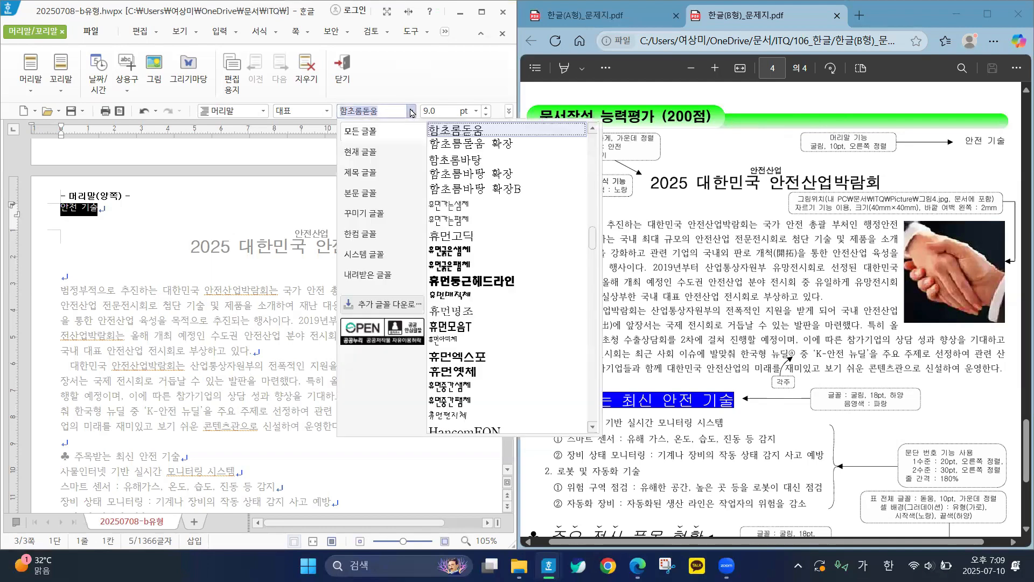
{"action": "type", "text": "굴"}
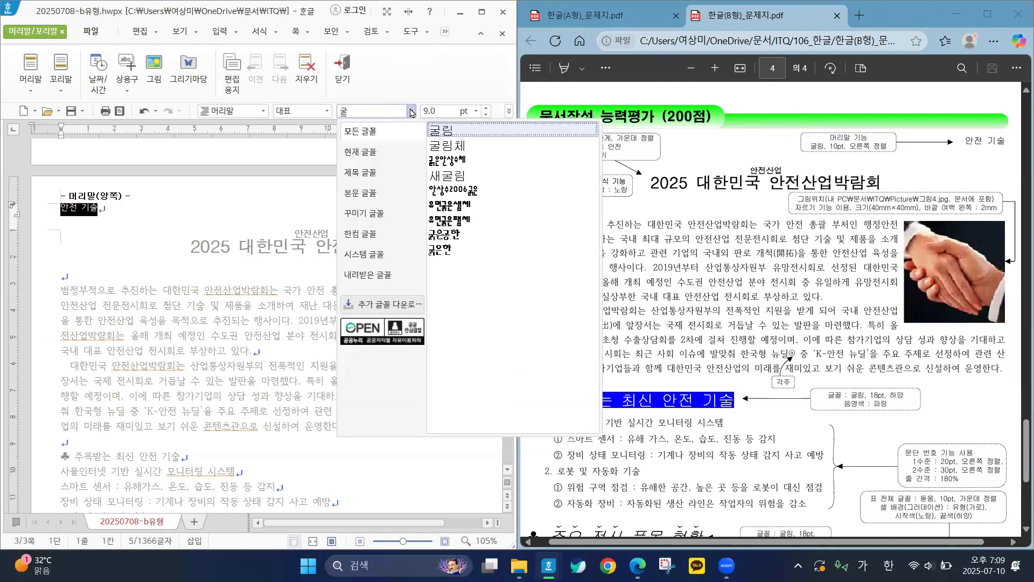
{"action": "left_click", "coordinate": [448, 146]}
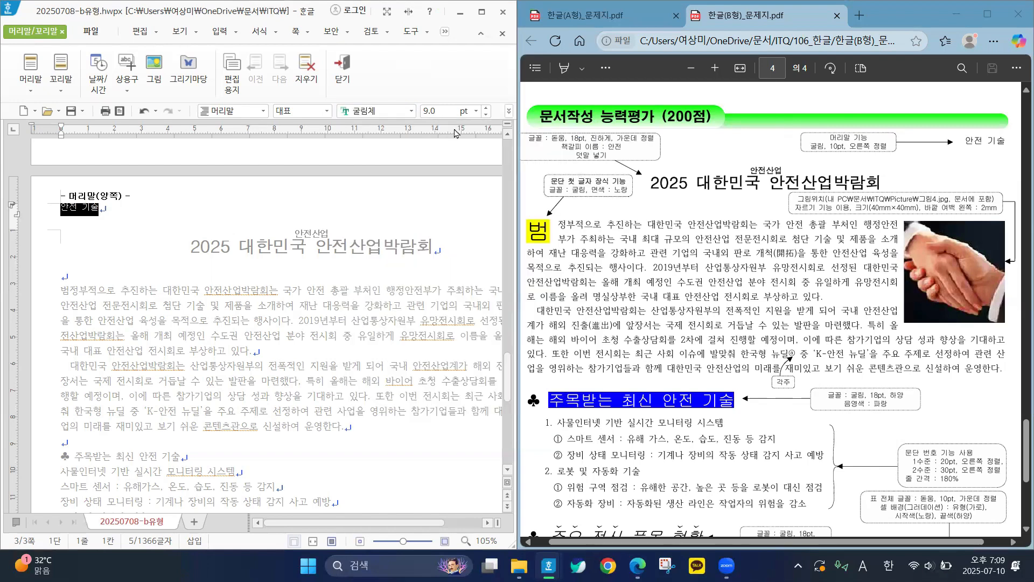
{"action": "left_click", "coordinate": [411, 111]}
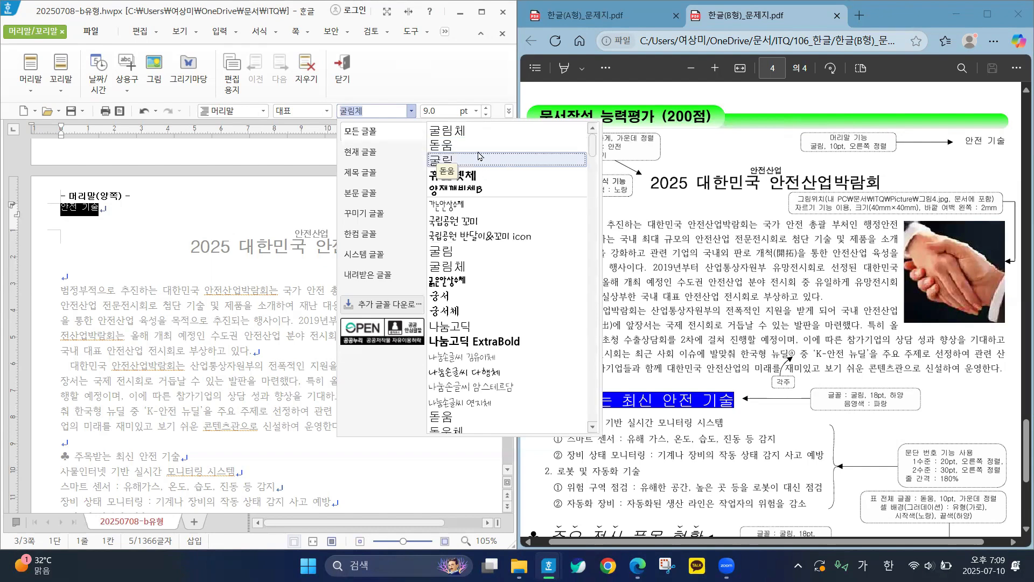
{"action": "left_click", "coordinate": [376, 112]}
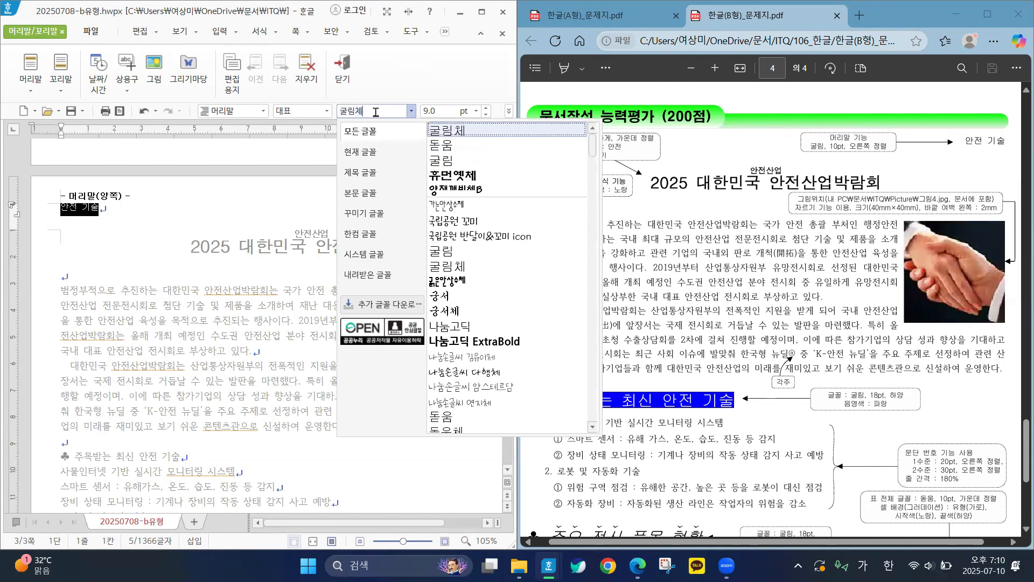
{"action": "key", "text": "BackSpace"}
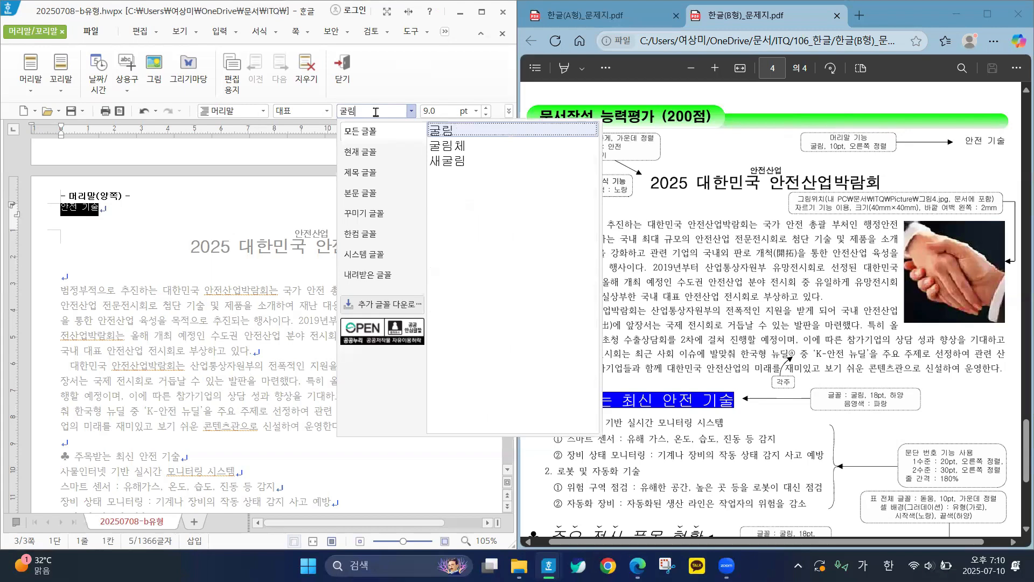
{"action": "left_click", "coordinate": [446, 131]}
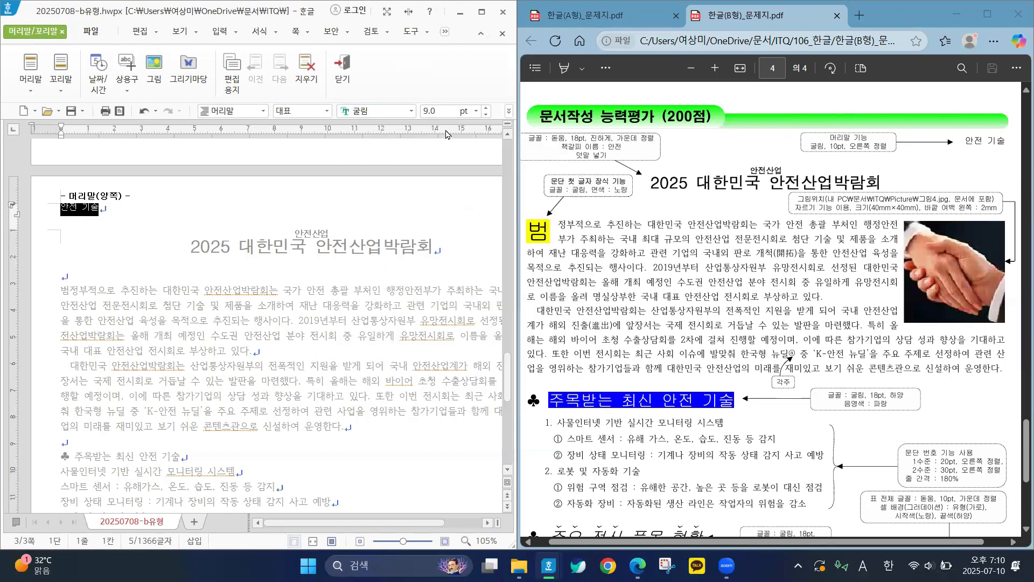
Set the header text "안전 기술" to 10 pt, align it right, and leave header editing
{"action": "left_click", "coordinate": [485, 108]}
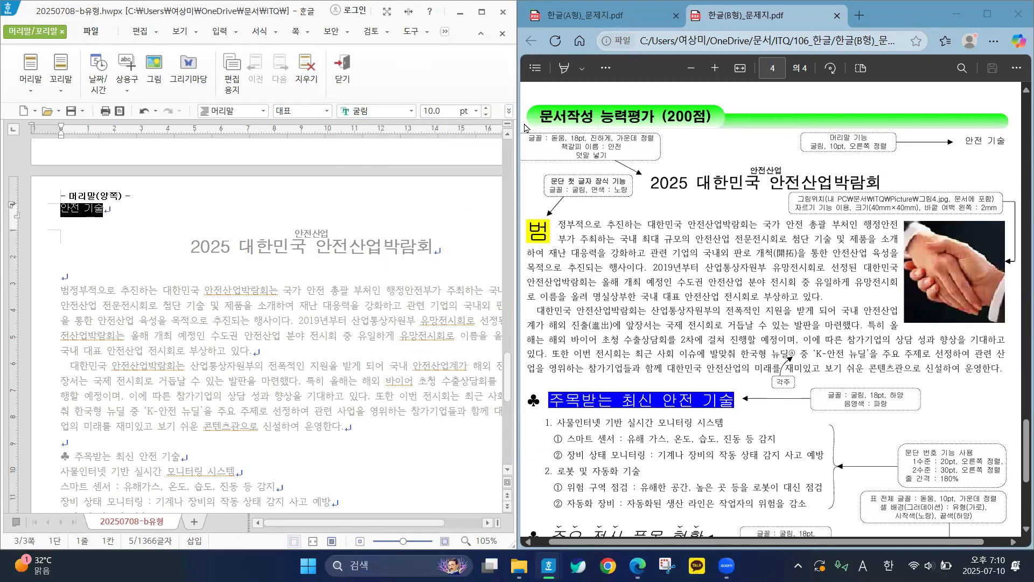
{"action": "left_click", "coordinate": [509, 111]}
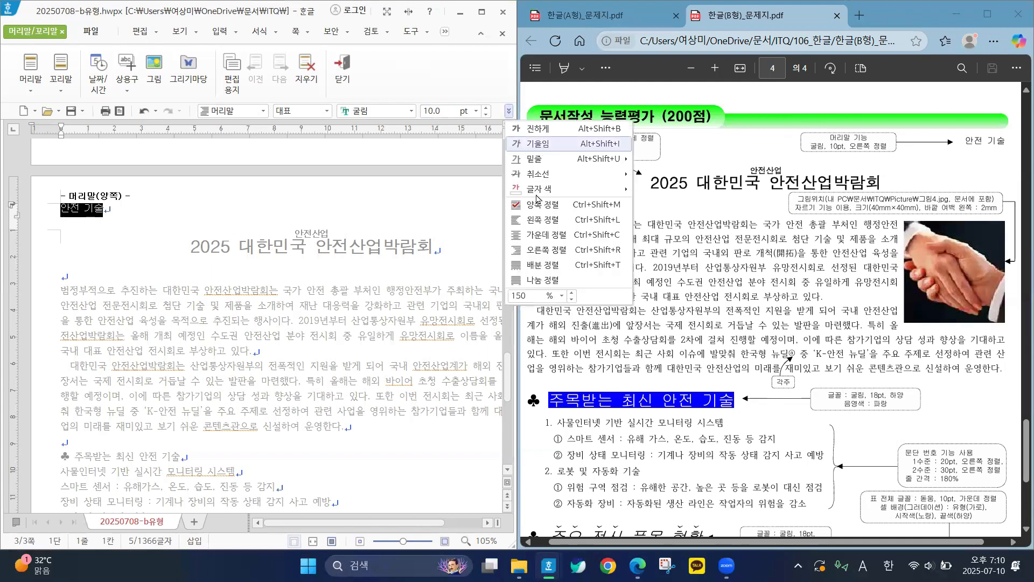
{"action": "left_click", "coordinate": [534, 250]}
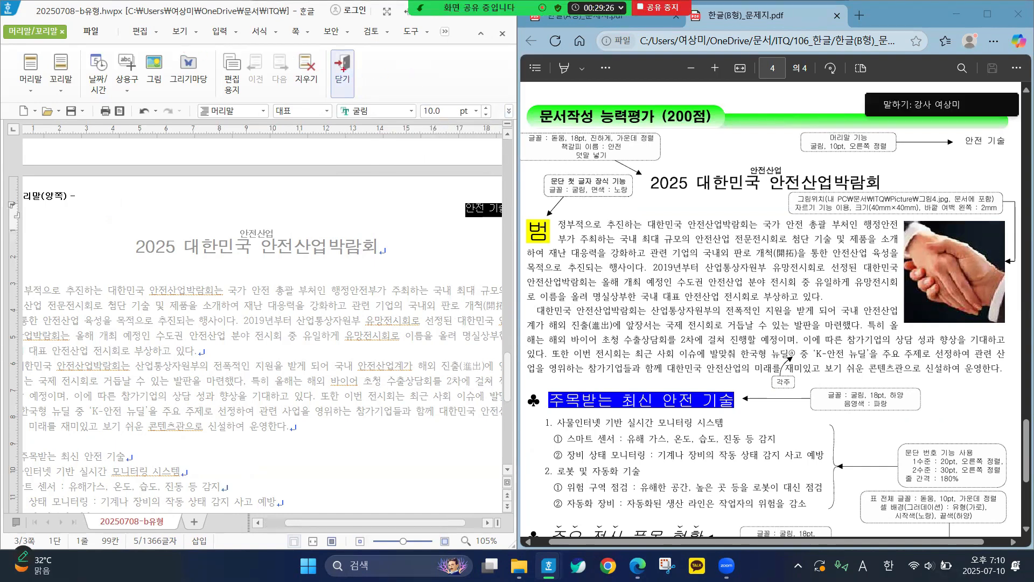
{"action": "mouse_move", "coordinate": [3, 28]}
{"action": "left_mouse_down"}
{"action": "mouse_move", "coordinate": [33, 50]}
{"action": "mouse_move", "coordinate": [65, 27]}
{"action": "left_mouse_up"}
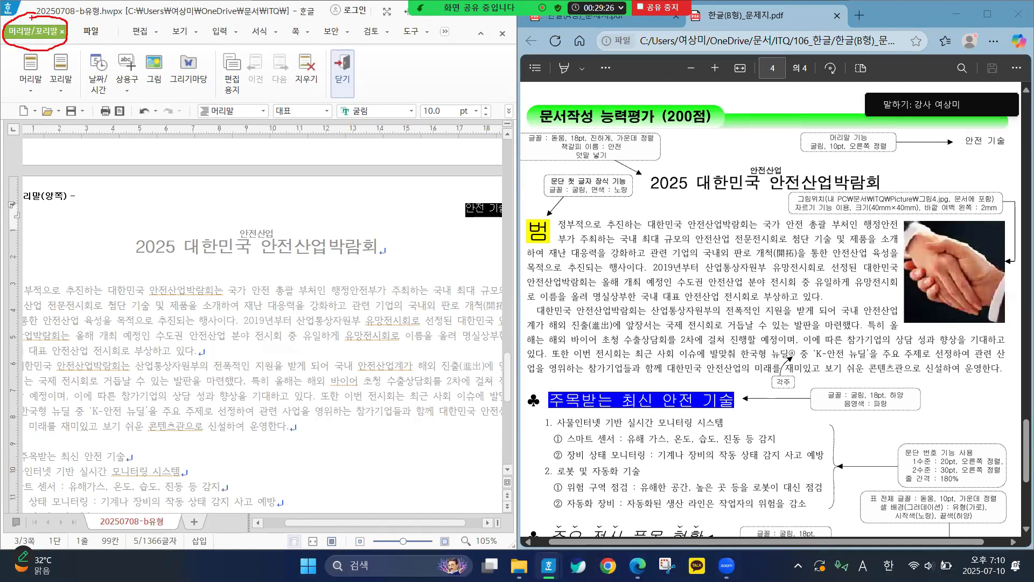
{"action": "left_click", "coordinate": [343, 74]}
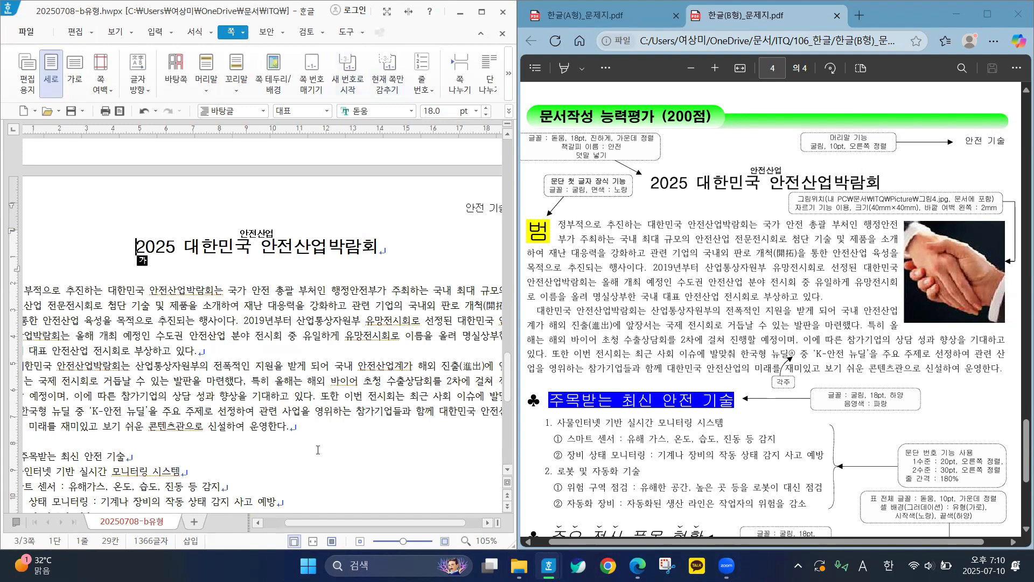
Start a first-letter decoration (문단 첫 글자 장식) on the first body paragraph with the two-line (2줄) shape
{"action": "left_click_drag", "start_coordinate": [307, 527], "coordinate": [298, 526]}
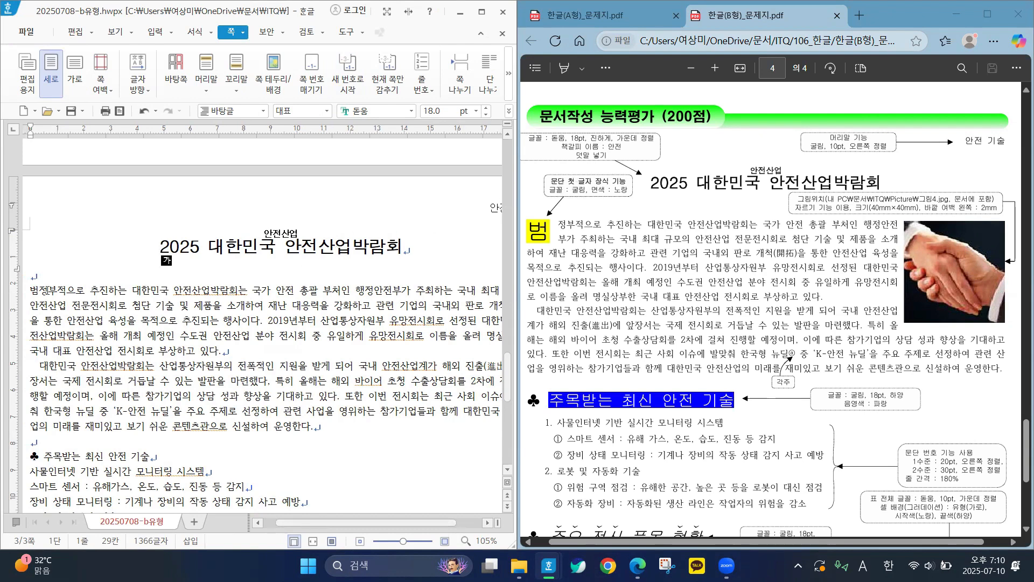
{"action": "left_click", "coordinate": [91, 291]}
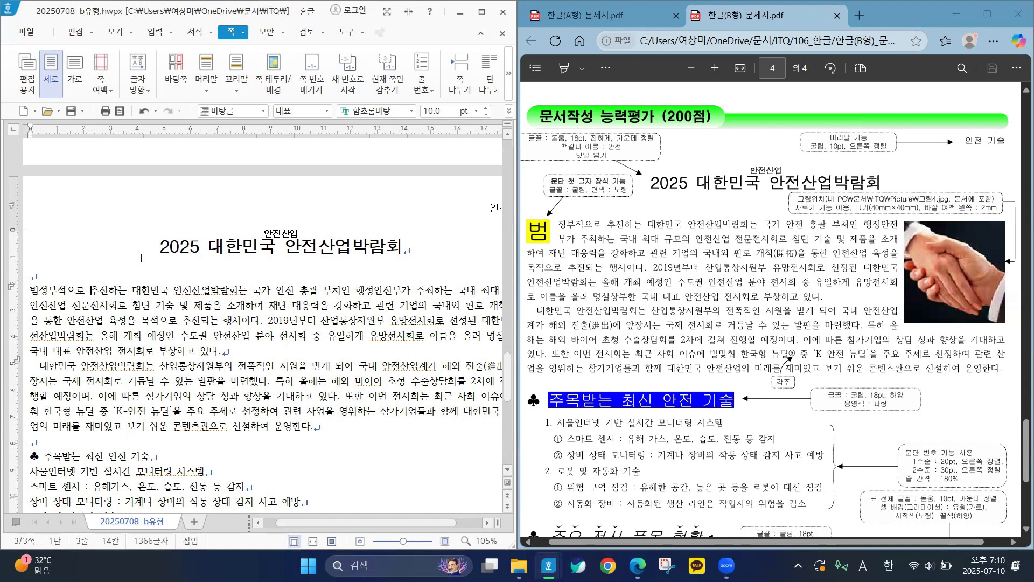
{"action": "left_click", "coordinate": [197, 33]}
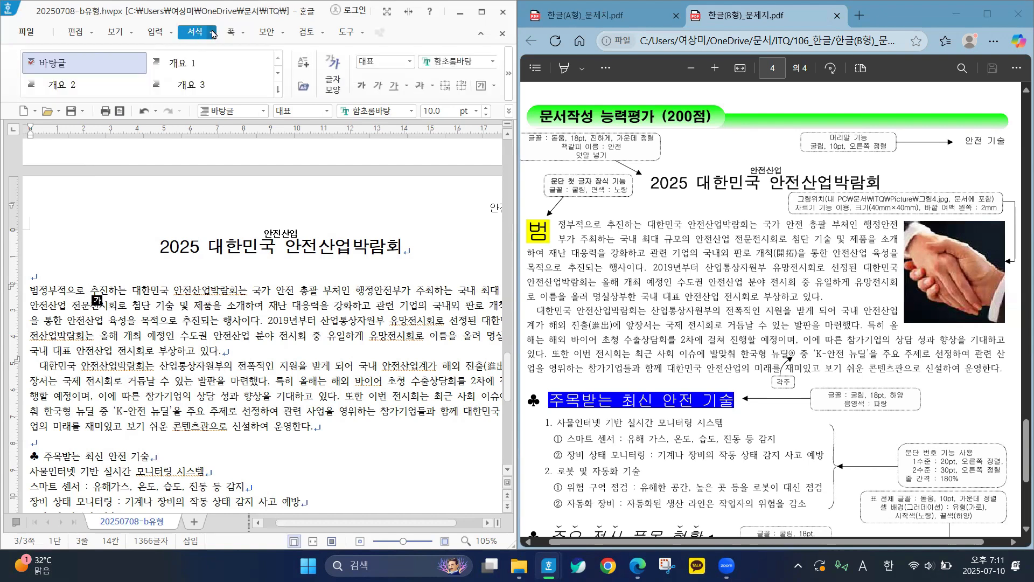
{"action": "left_click", "coordinate": [211, 33]}
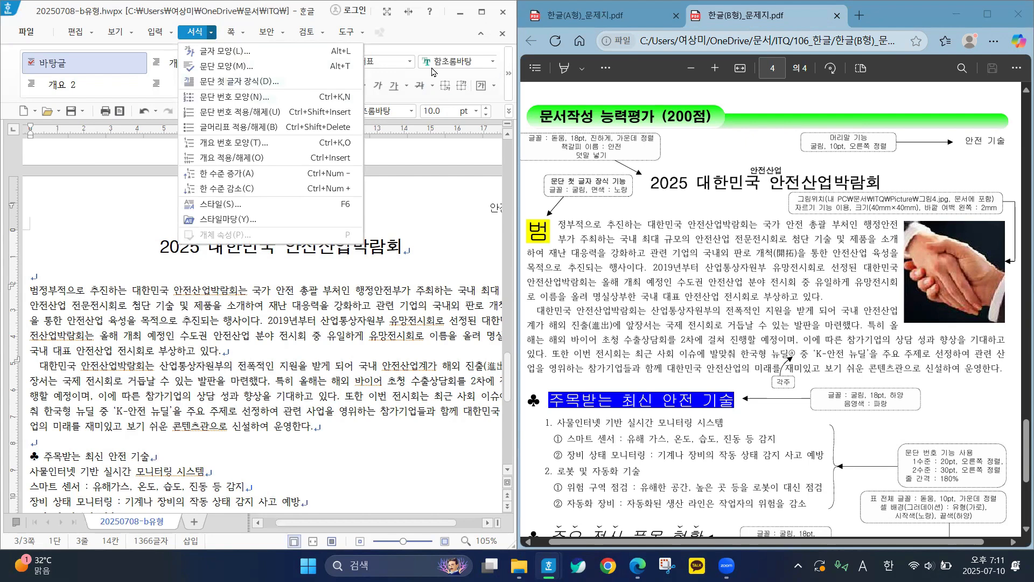
{"action": "left_click", "coordinate": [221, 82]}
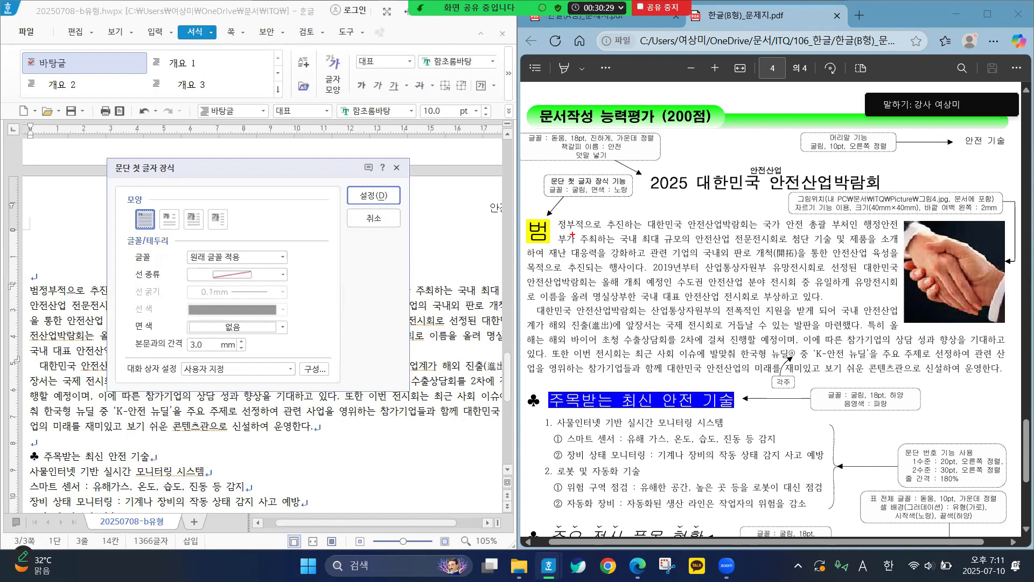
{"action": "mouse_move", "coordinate": [548, 234]}
{"action": "left_mouse_down"}
{"action": "mouse_move", "coordinate": [594, 230]}
{"action": "mouse_move", "coordinate": [569, 244]}
{"action": "mouse_move", "coordinate": [595, 246]}
{"action": "mouse_move", "coordinate": [526, 243]}
{"action": "mouse_move", "coordinate": [545, 218]}
{"action": "mouse_move", "coordinate": [549, 237]}
{"action": "left_mouse_up"}
{"action": "mouse_move", "coordinate": [168, 207]}
{"action": "left_mouse_down"}
{"action": "mouse_move", "coordinate": [171, 217]}
{"action": "mouse_move", "coordinate": [181, 199]}
{"action": "left_mouse_up"}
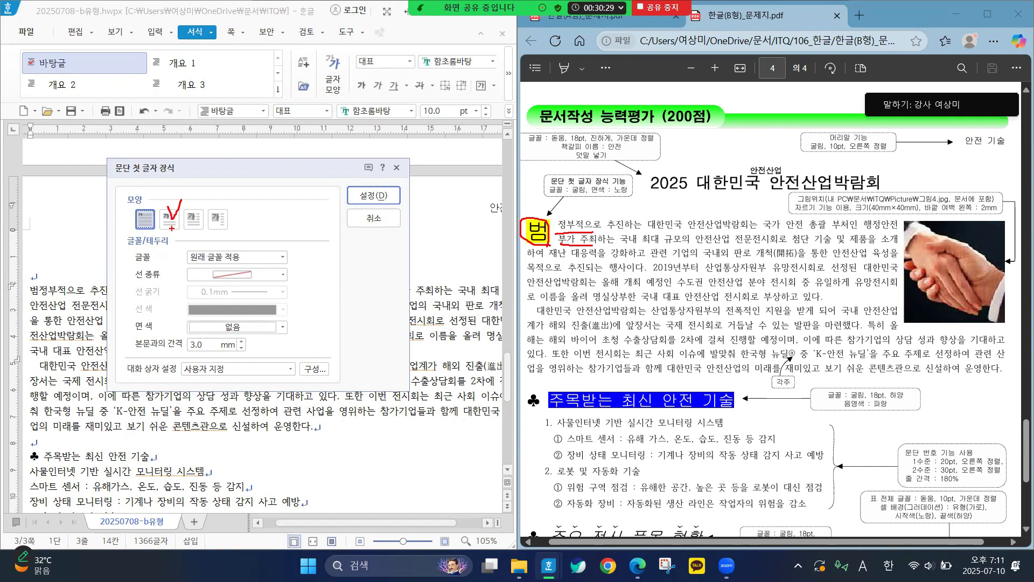
{"action": "key", "text": "Escape"}
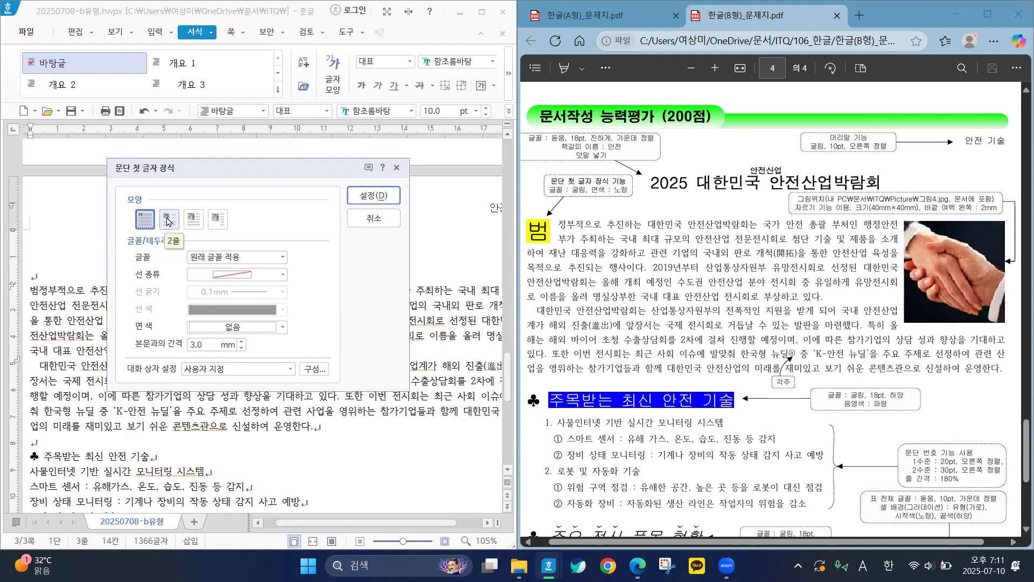
{"action": "left_click", "coordinate": [169, 220]}
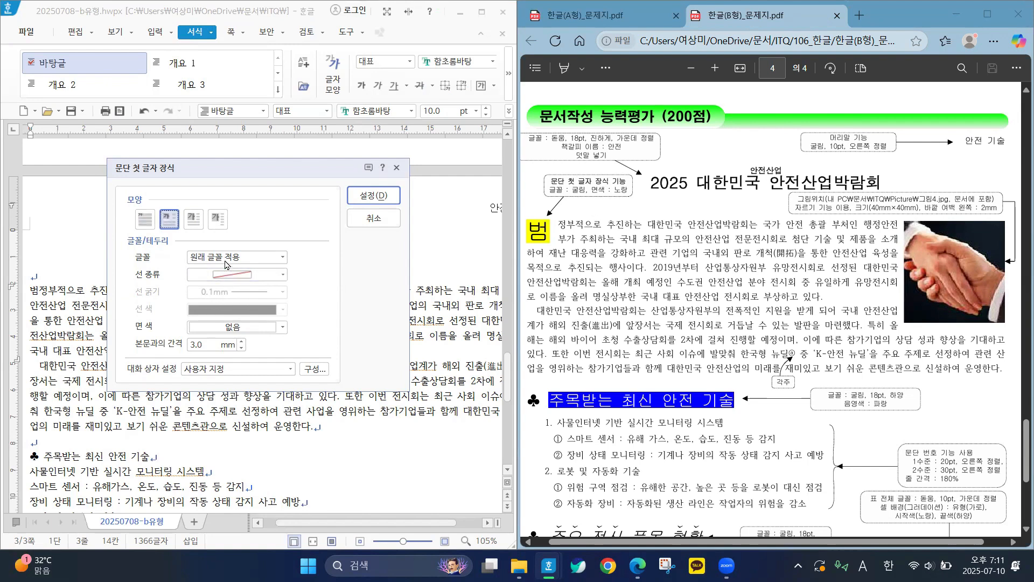
Give the decorated first letter the font 굴림 and a yellow (노랑) fill color, and apply the decoration
{"action": "left_click", "coordinate": [205, 263]}
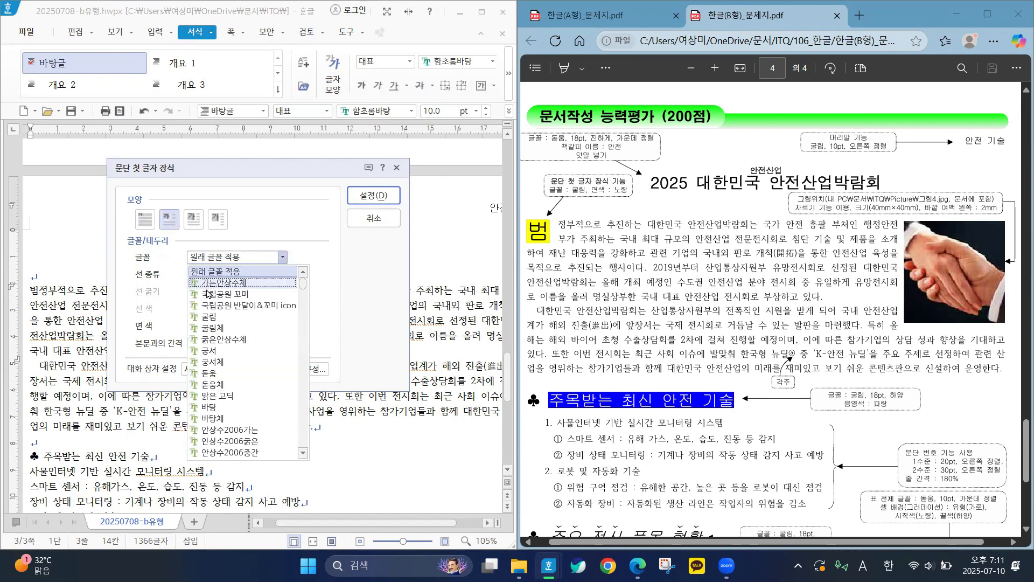
{"action": "left_click", "coordinate": [209, 317]}
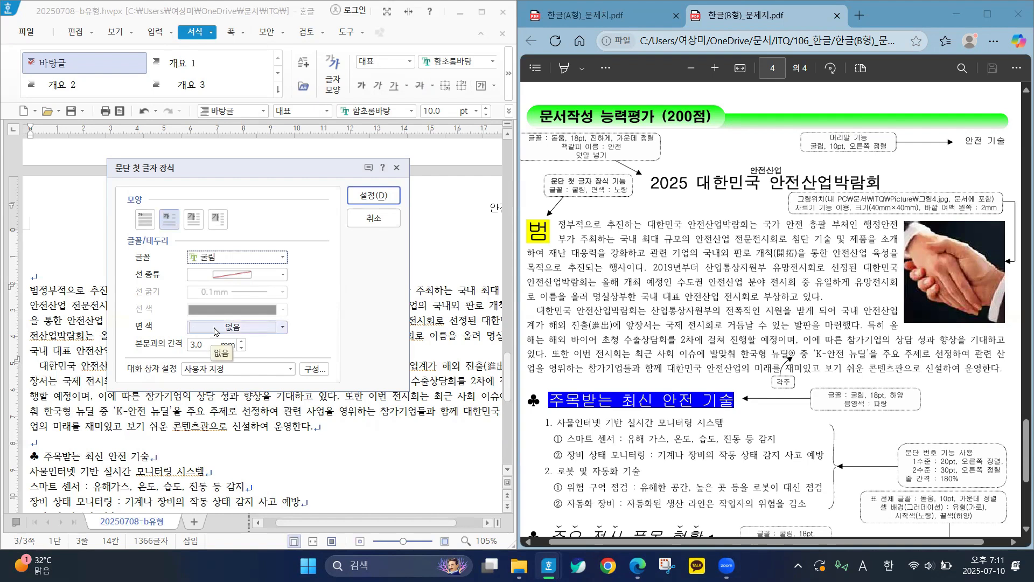
{"action": "left_click", "coordinate": [218, 330]}
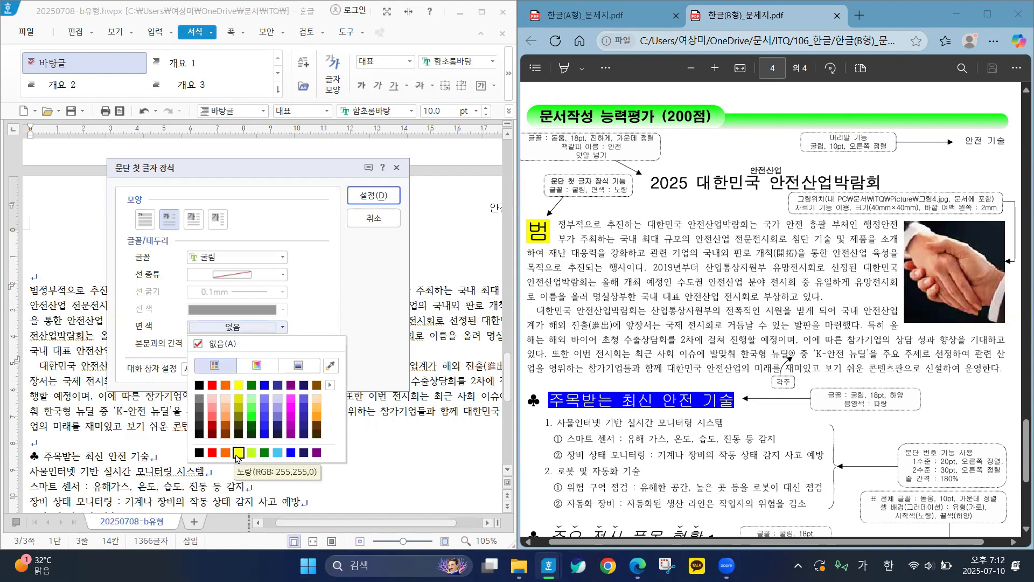
{"action": "left_click", "coordinate": [237, 457]}
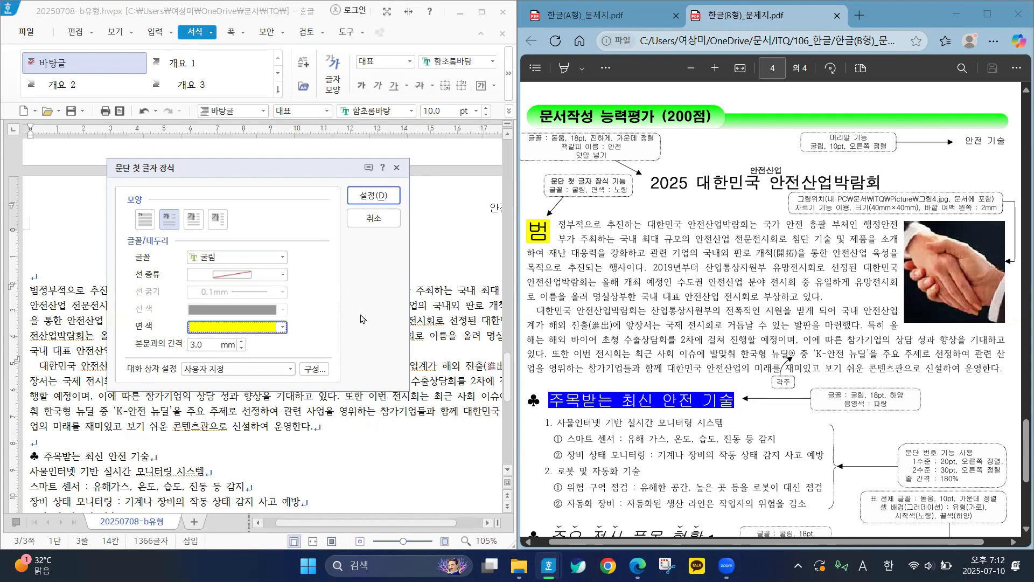
{"action": "left_click", "coordinate": [360, 195]}
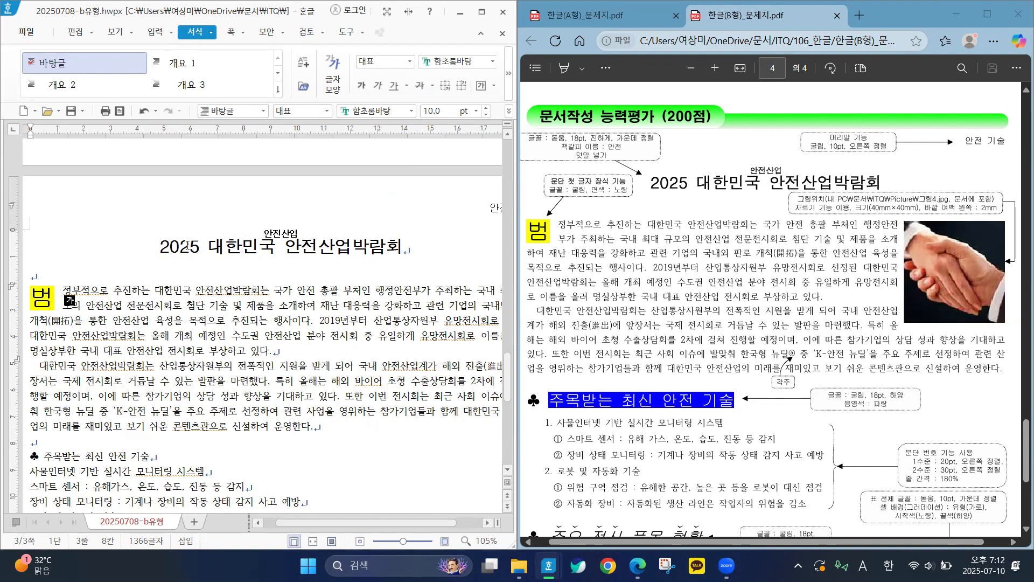
{"action": "left_click", "coordinate": [152, 247]}
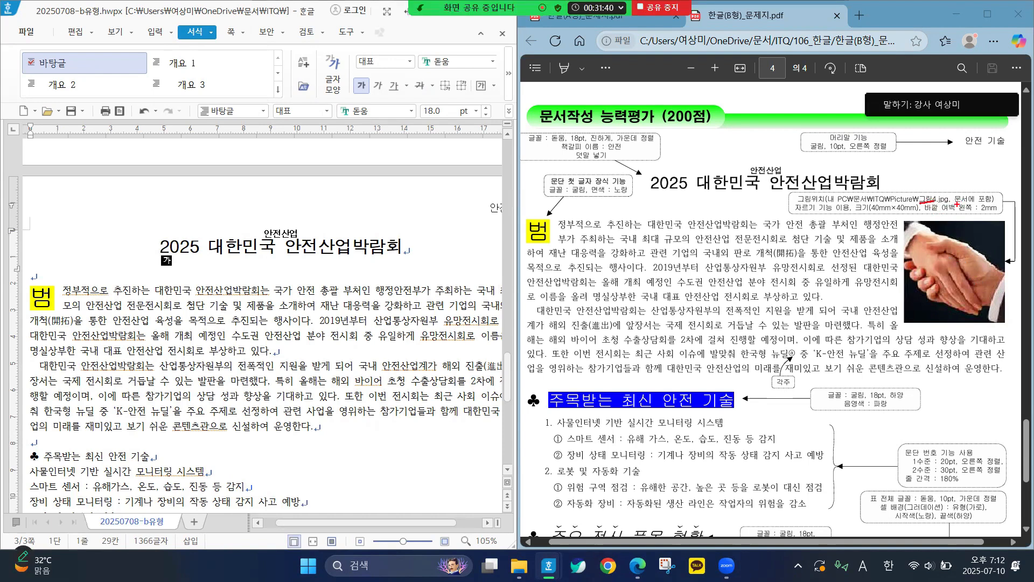
{"action": "mouse_move", "coordinate": [957, 206]}
{"action": "left_mouse_down"}
{"action": "mouse_move", "coordinate": [981, 207]}
{"action": "mouse_move", "coordinate": [963, 190]}
{"action": "left_mouse_up"}
{"action": "left_click_drag", "start_coordinate": [809, 221], "coordinate": [845, 215]}
{"action": "left_click_drag", "start_coordinate": [863, 216], "coordinate": [976, 213]}
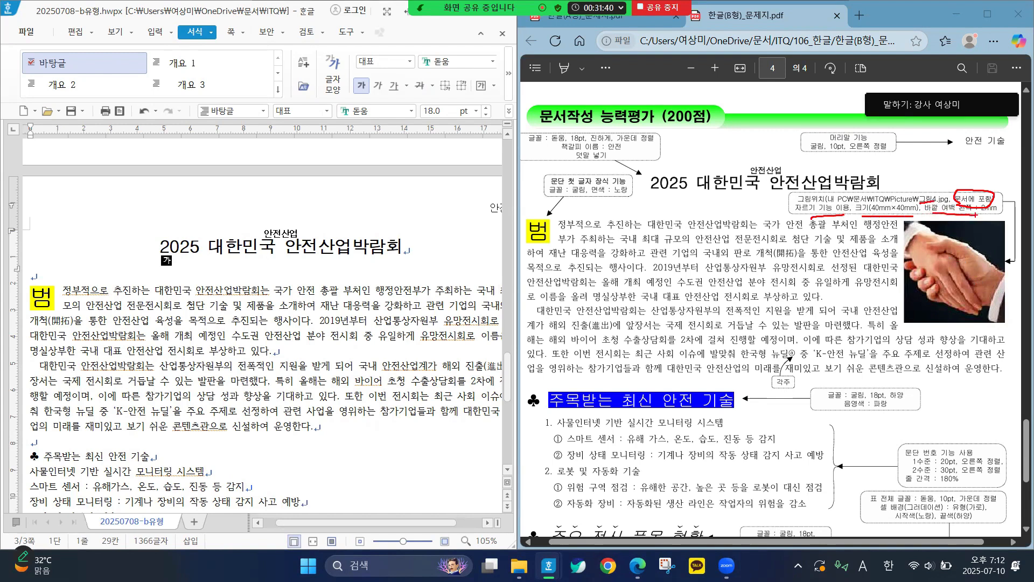
{"action": "key", "text": "Escape"}
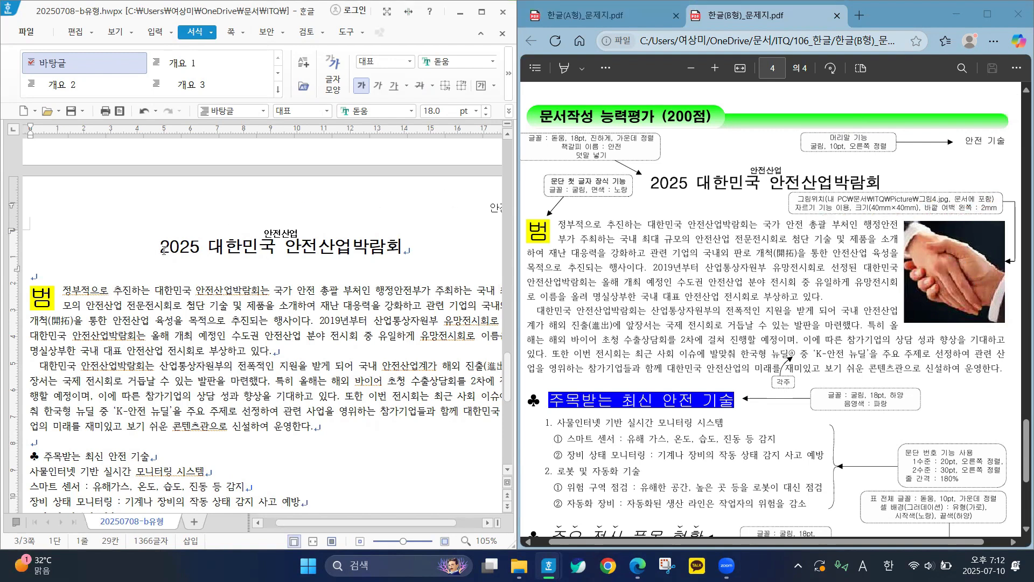
Insert 그림4.jpg from the 문서 > ITQ > Picture folder, embedded in the document, about 41 × 54 mm over the body paragraphs
{"action": "left_click", "coordinate": [136, 260]}
{"action": "left_click", "coordinate": [153, 34]}
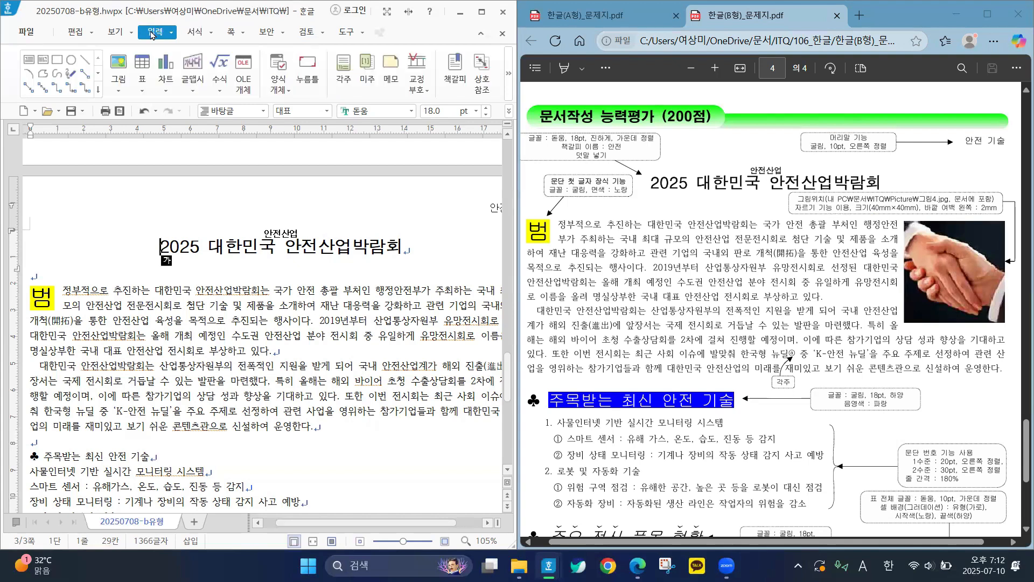
{"action": "left_click", "coordinate": [118, 63]}
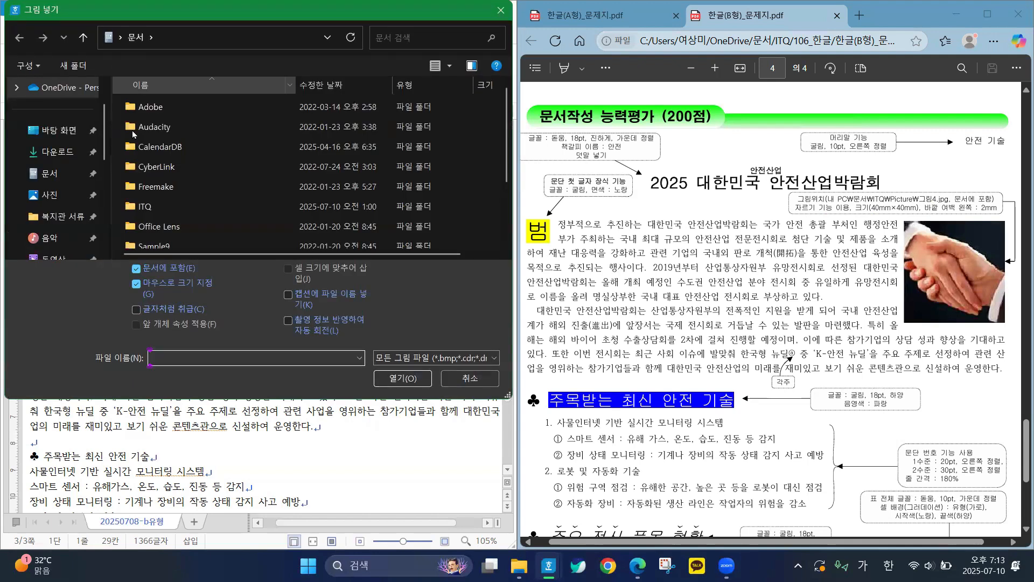
{"action": "left_click", "coordinate": [51, 181]}
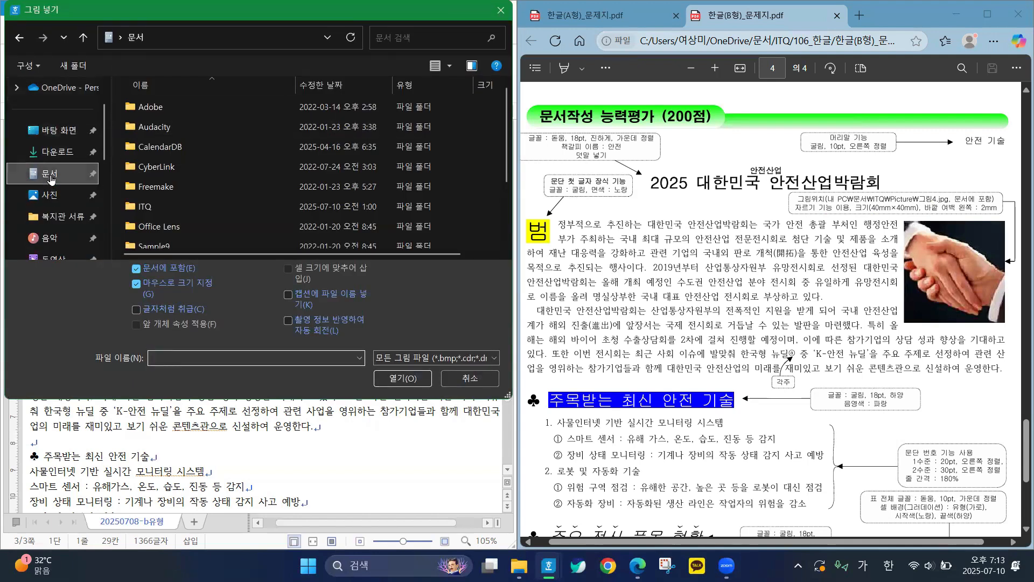
{"action": "double_click", "coordinate": [137, 207]}
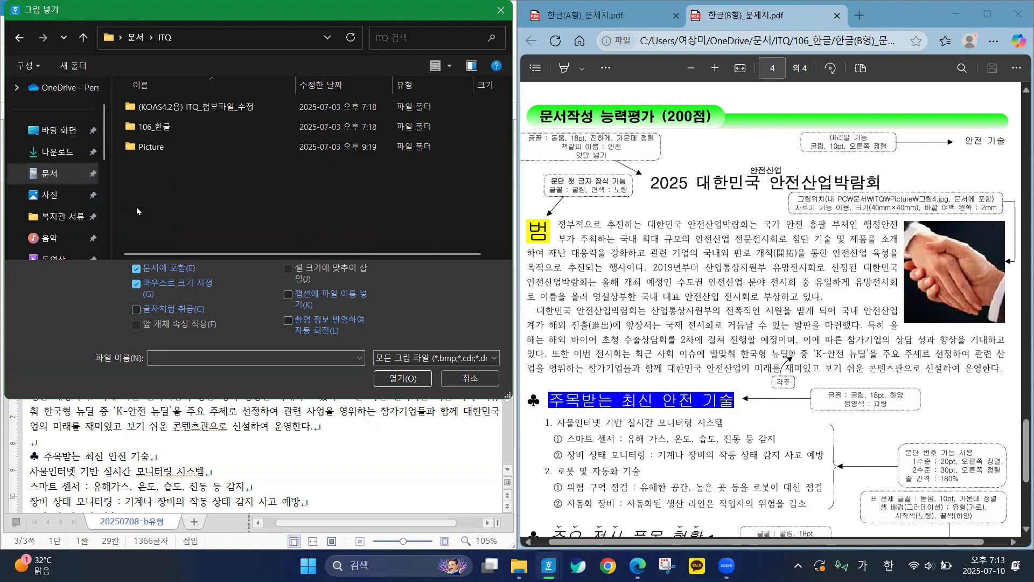
{"action": "double_click", "coordinate": [147, 149]}
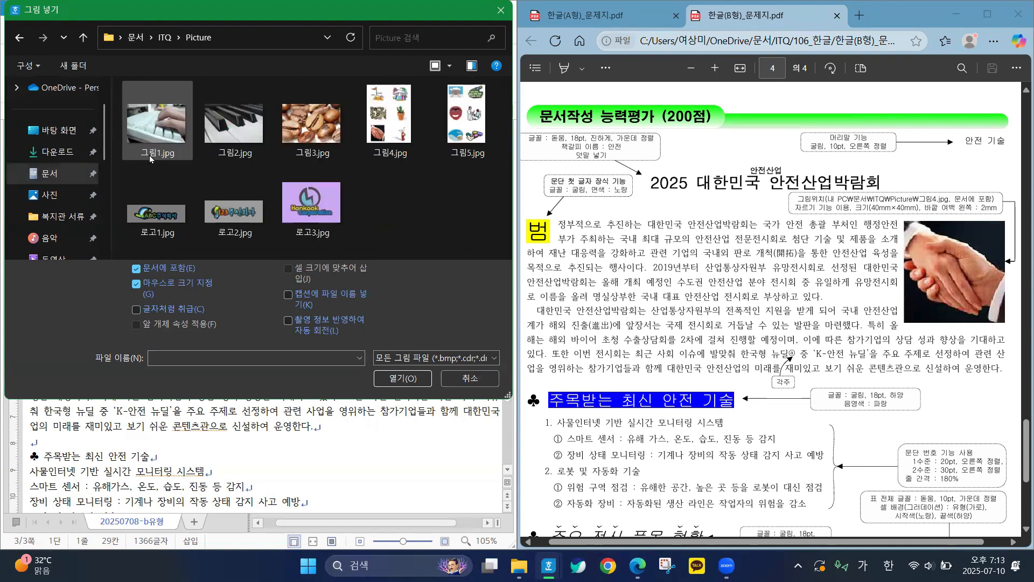
{"action": "left_click", "coordinate": [388, 113]}
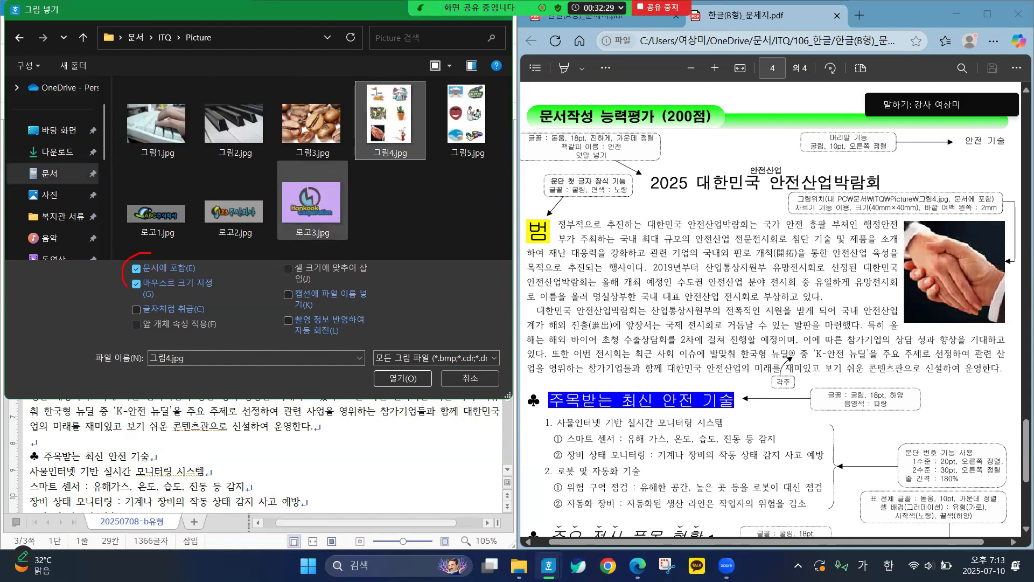
{"action": "left_click_drag", "start_coordinate": [231, 286], "coordinate": [168, 253]}
{"action": "left_click", "coordinate": [381, 379]}
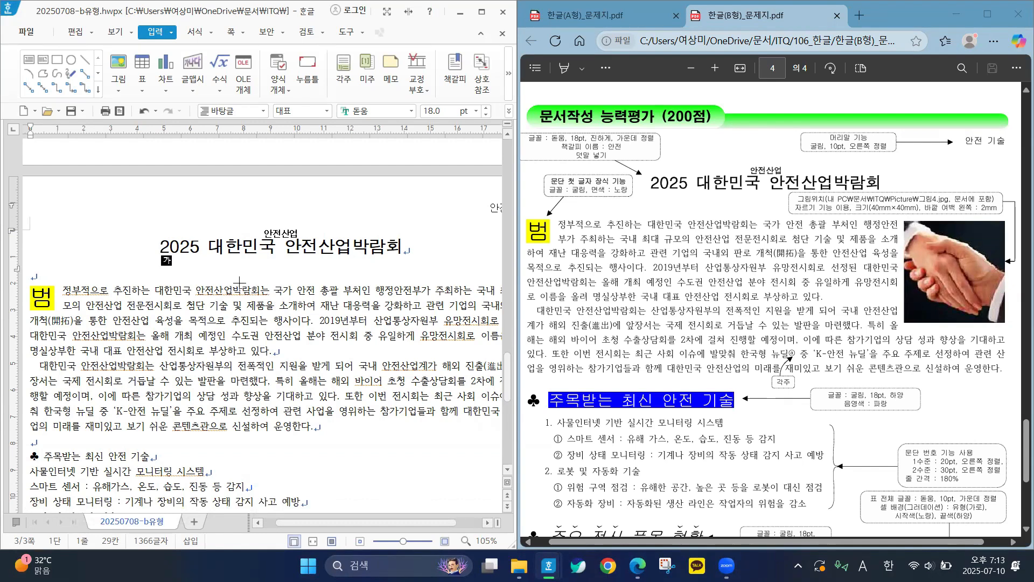
{"action": "left_click_drag", "start_coordinate": [232, 289], "coordinate": [341, 433]}
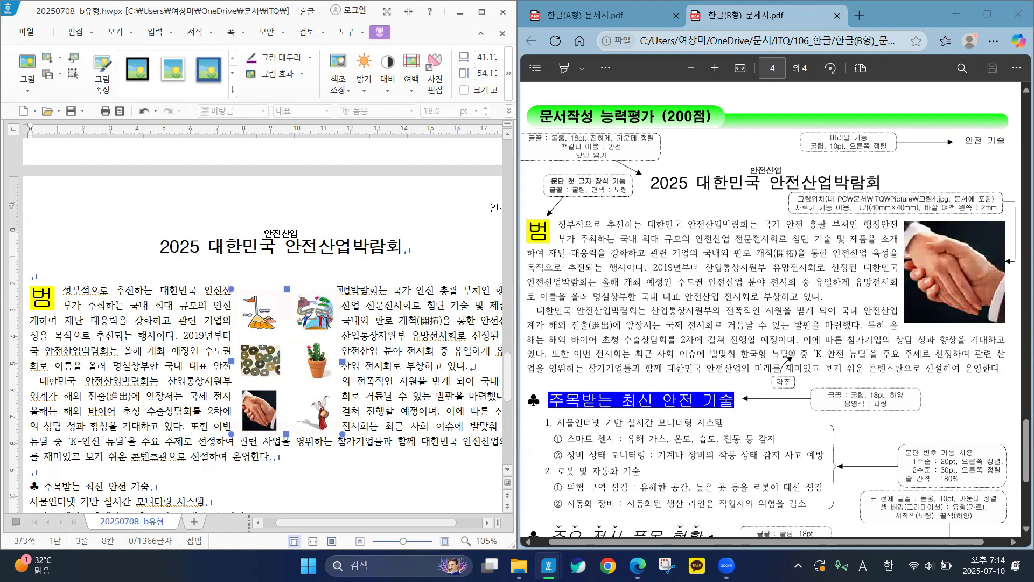
Crop the inserted picture to the handshake photo only, about 16 × 18 mm
{"action": "left_click_drag", "start_coordinate": [343, 289], "coordinate": [279, 386]}
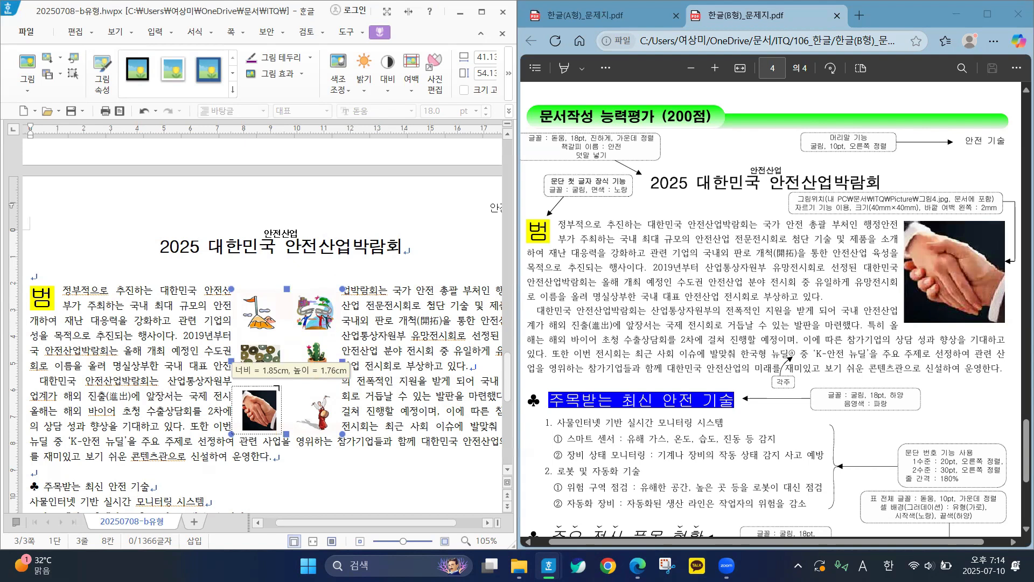
{"action": "left_click_drag", "start_coordinate": [280, 387], "coordinate": [279, 388]}
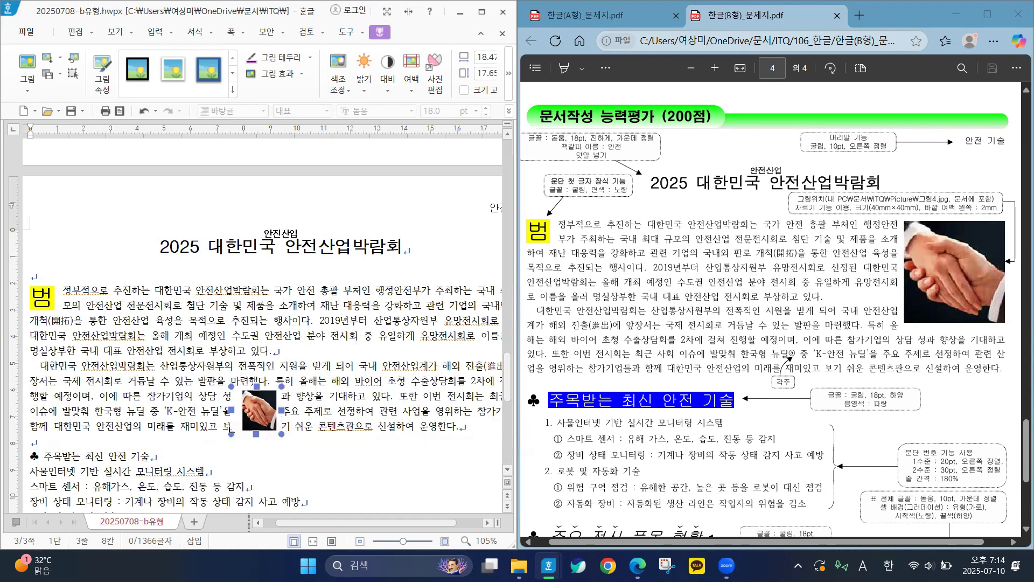
{"action": "left_click_drag", "start_coordinate": [231, 431], "coordinate": [238, 433]}
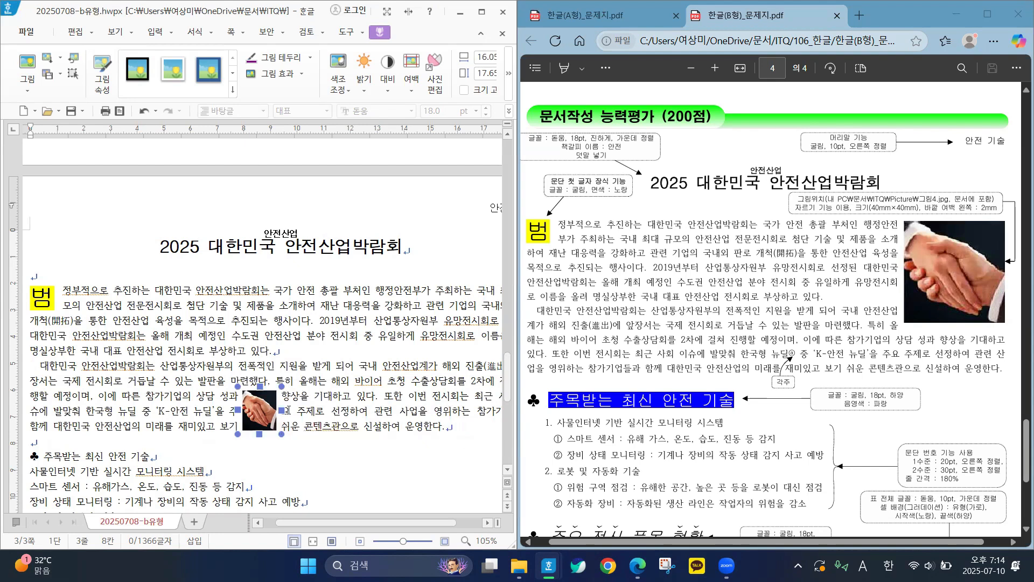
Set the cropped handshake picture's width and height to 40 mm each in its object properties
{"action": "double_click", "coordinate": [263, 410]}
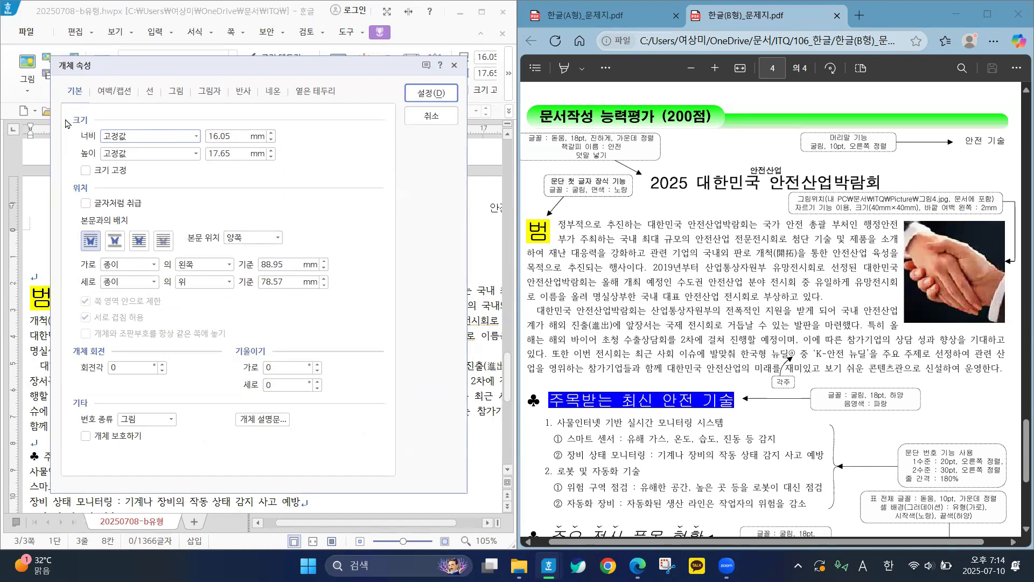
{"action": "left_click", "coordinate": [272, 135]}
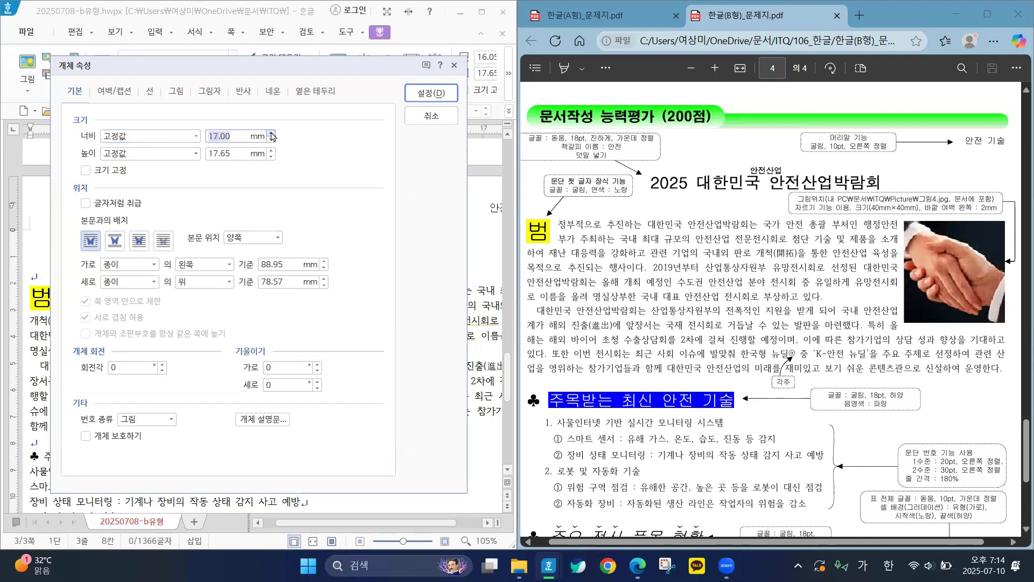
{"action": "type", "text": "40"}
{"action": "key", "text": "Tab"}
{"action": "type", "text": "40"}
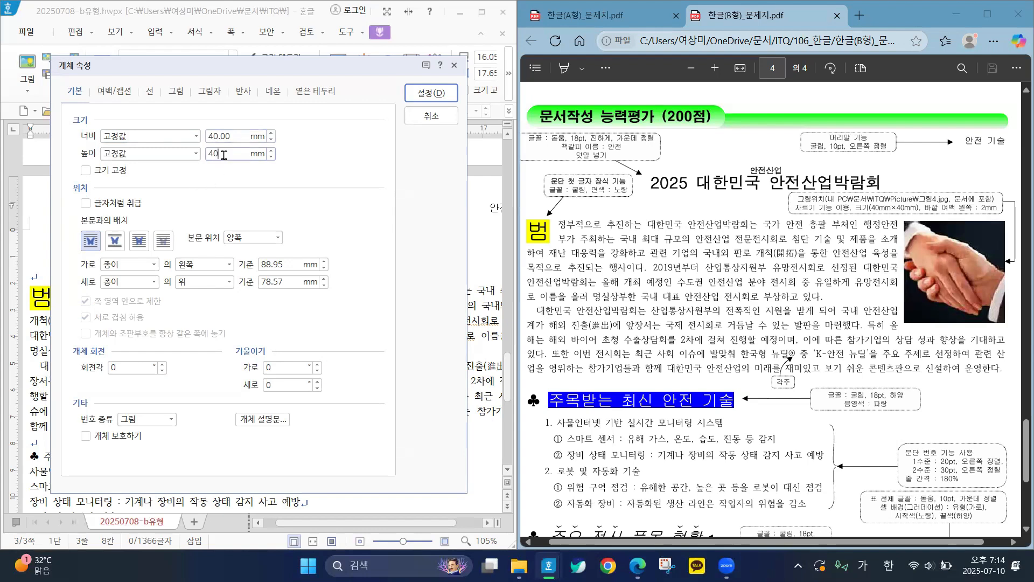
Lock the handshake picture's size and give it a left outer margin of 2 mm in its object properties
{"action": "left_click", "coordinate": [85, 170]}
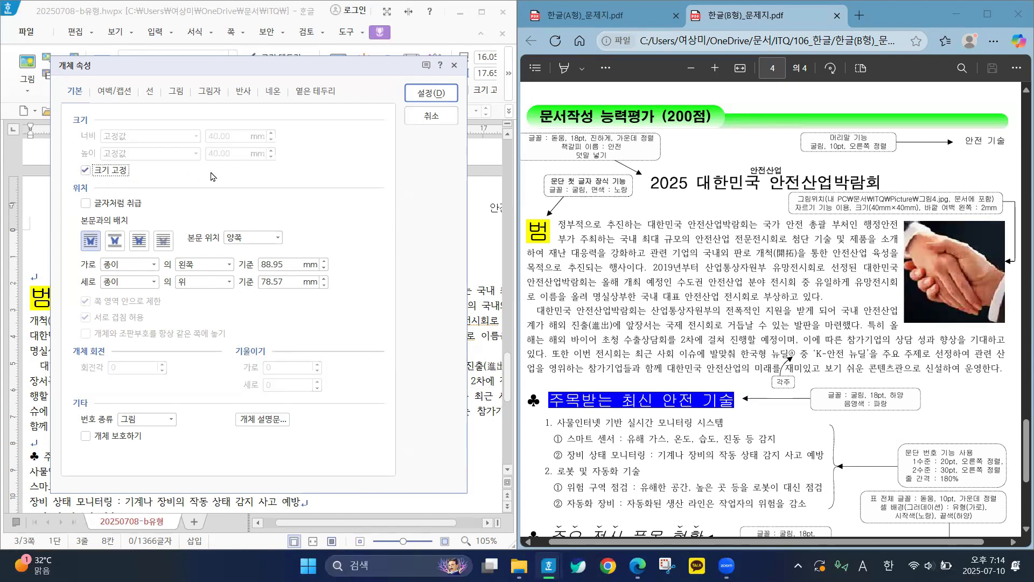
{"action": "left_click", "coordinate": [109, 96]}
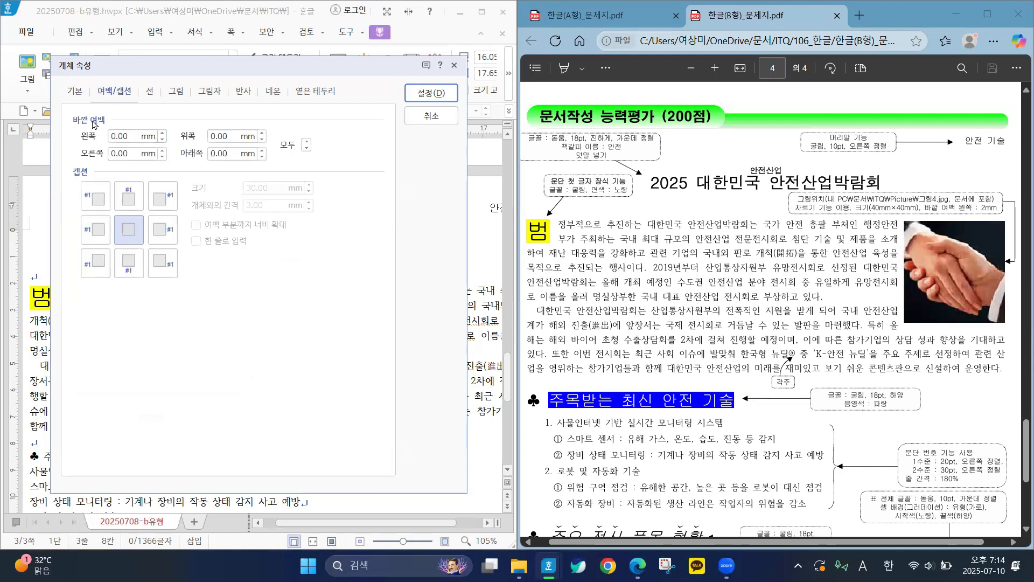
{"action": "left_click", "coordinate": [162, 133]}
{"action": "mouse_move", "coordinate": [1010, 215]}
{"action": "left_mouse_down"}
{"action": "mouse_move", "coordinate": [940, 213]}
{"action": "mouse_move", "coordinate": [998, 201]}
{"action": "mouse_move", "coordinate": [1000, 214]}
{"action": "left_mouse_up"}
{"action": "left_click", "coordinate": [418, 94]}
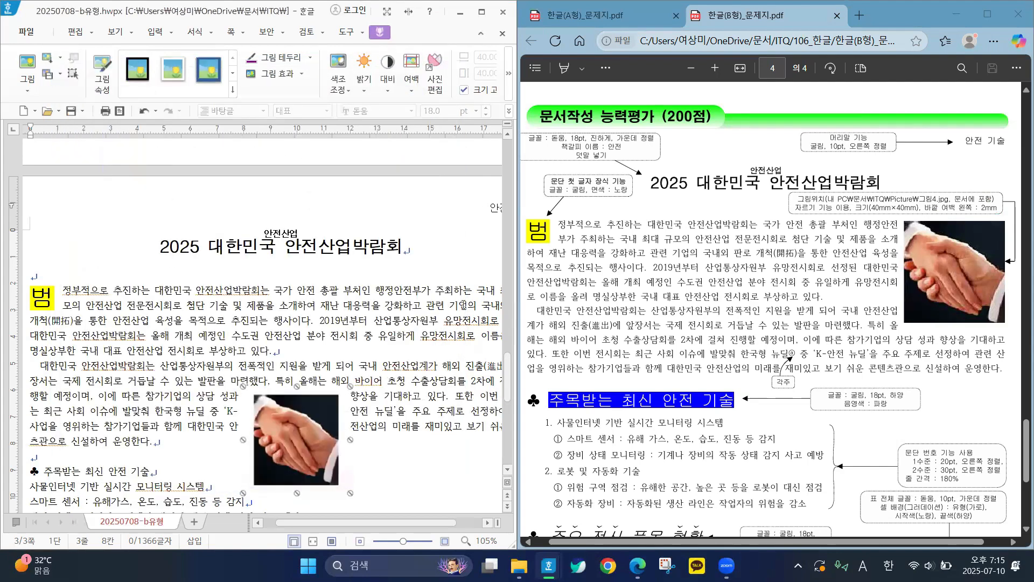
Move the handshake picture to the right end of the first body paragraph and nudge it slightly right so the text wraps as on the sheet
{"action": "left_click_drag", "start_coordinate": [387, 523], "coordinate": [442, 527]}
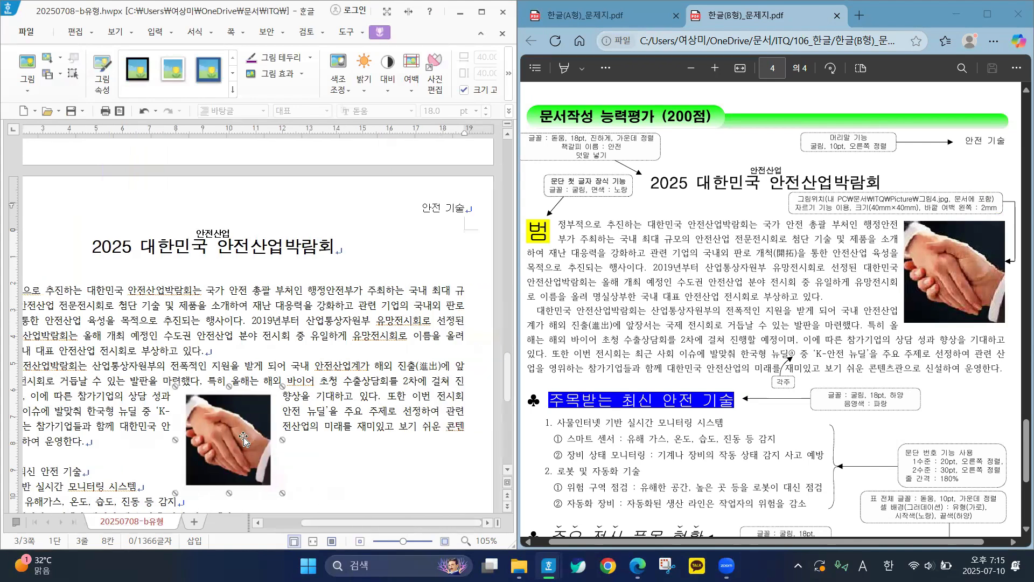
{"action": "left_click_drag", "start_coordinate": [243, 432], "coordinate": [422, 329]}
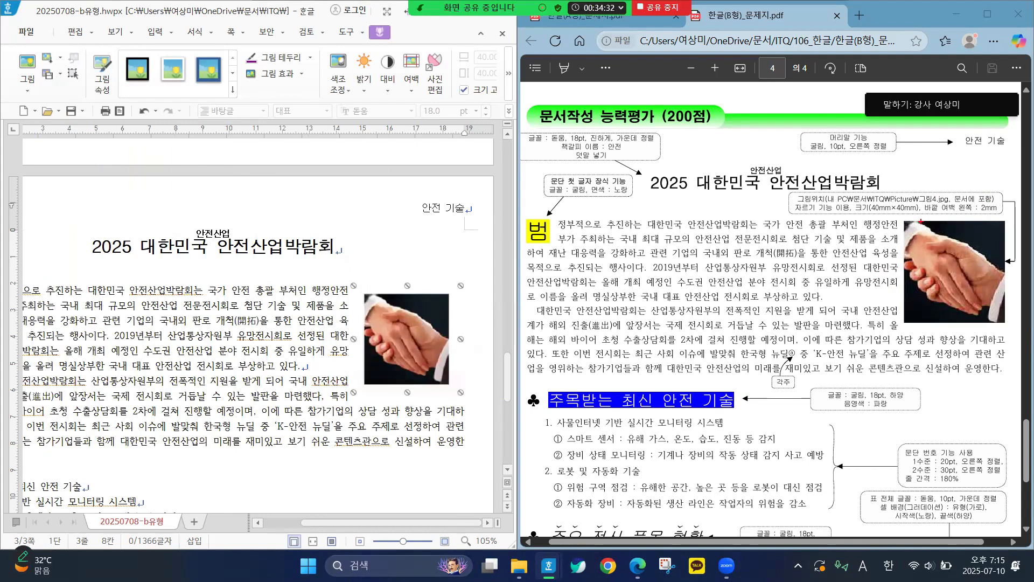
{"action": "left_click_drag", "start_coordinate": [898, 222], "coordinate": [901, 320]}
{"action": "key", "text": "Escape"}
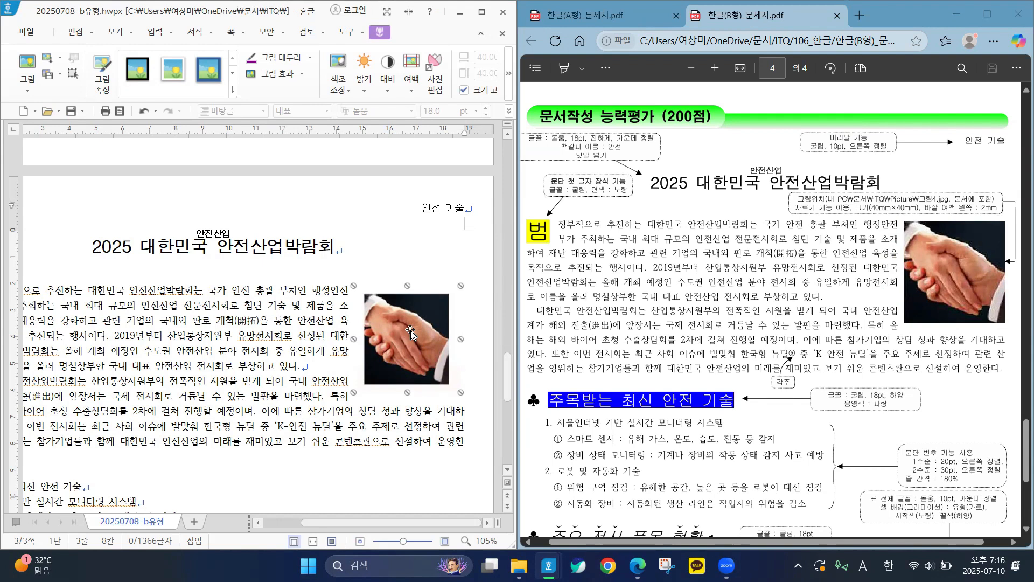
{"action": "key", "text": "Right"}
{"action": "key", "text": "Right"}
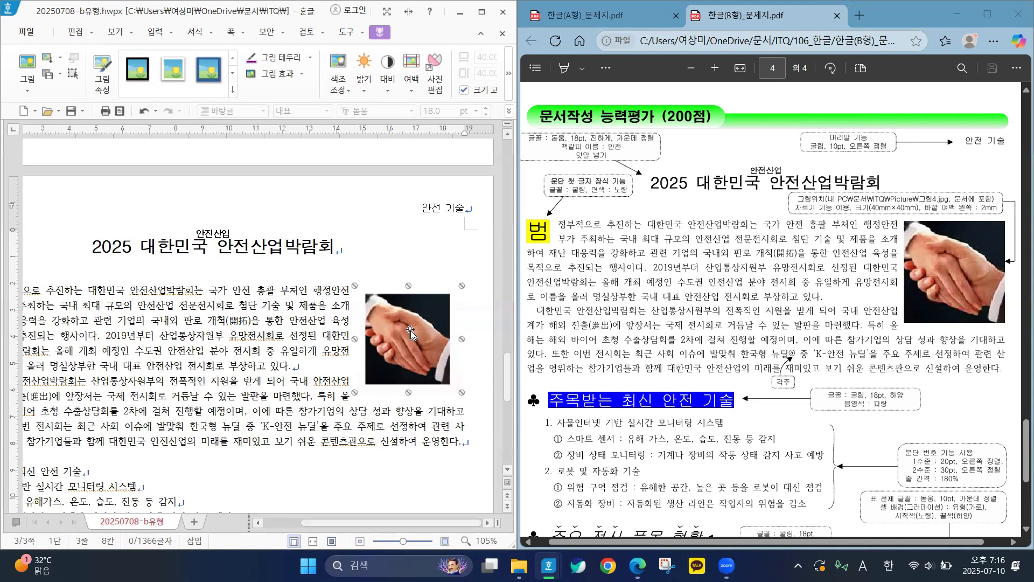
{"action": "key", "text": "Right"}
{"action": "key", "text": "Right"}
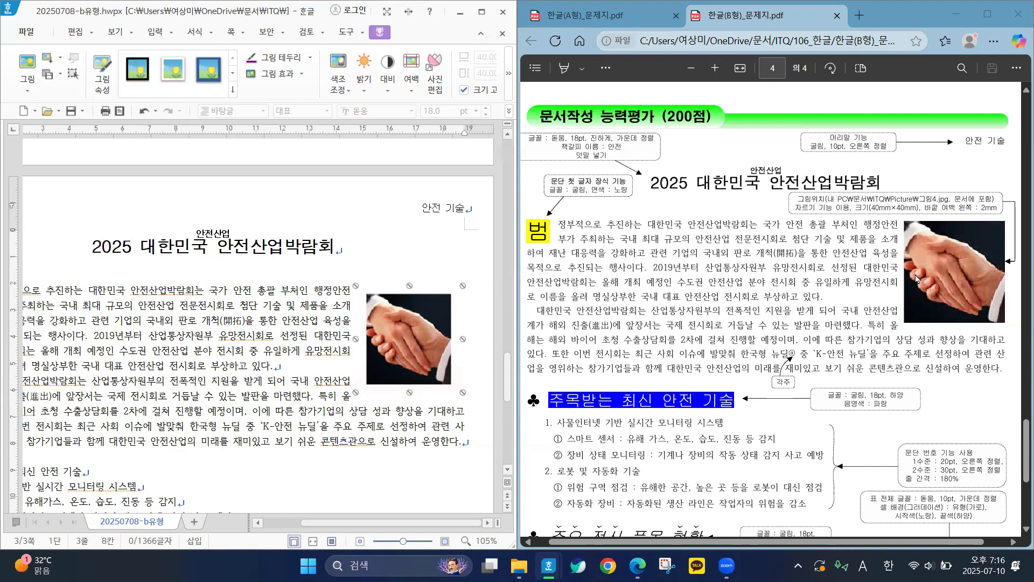
{"action": "key", "text": "ctrl+2"}
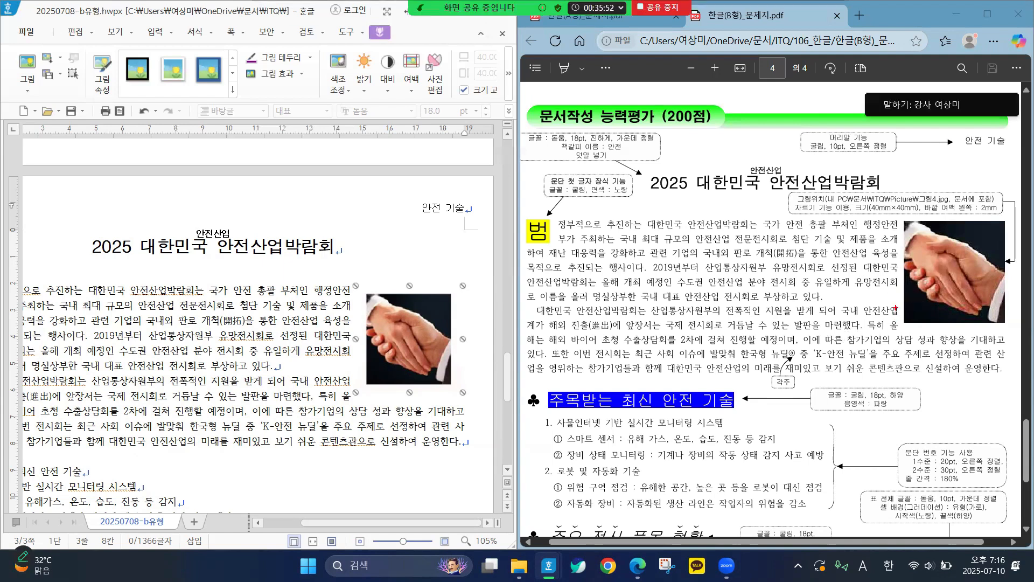
{"action": "left_click_drag", "start_coordinate": [895, 308], "coordinate": [899, 327]}
{"action": "left_click_drag", "start_coordinate": [354, 378], "coordinate": [353, 395]}
{"action": "mouse_move", "coordinate": [469, 405]}
{"action": "left_mouse_down"}
{"action": "mouse_move", "coordinate": [459, 446]}
{"action": "mouse_move", "coordinate": [467, 404]}
{"action": "left_mouse_up"}
{"action": "mouse_move", "coordinate": [1011, 338]}
{"action": "left_mouse_down"}
{"action": "mouse_move", "coordinate": [1015, 380]}
{"action": "mouse_move", "coordinate": [1005, 343]}
{"action": "mouse_move", "coordinate": [1008, 373]}
{"action": "left_mouse_up"}
{"action": "mouse_move", "coordinate": [474, 433]}
{"action": "left_mouse_down"}
{"action": "mouse_move", "coordinate": [455, 423]}
{"action": "mouse_move", "coordinate": [469, 436]}
{"action": "left_mouse_up"}
{"action": "mouse_move", "coordinate": [1009, 350]}
{"action": "left_mouse_down"}
{"action": "mouse_move", "coordinate": [996, 346]}
{"action": "mouse_move", "coordinate": [1003, 361]}
{"action": "left_mouse_up"}
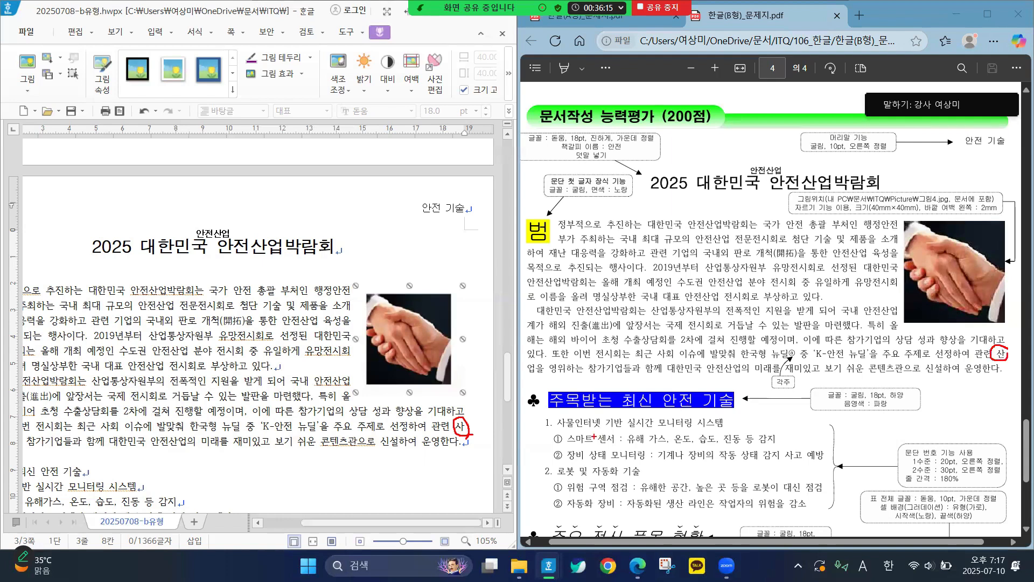
{"action": "key", "text": "Escape"}
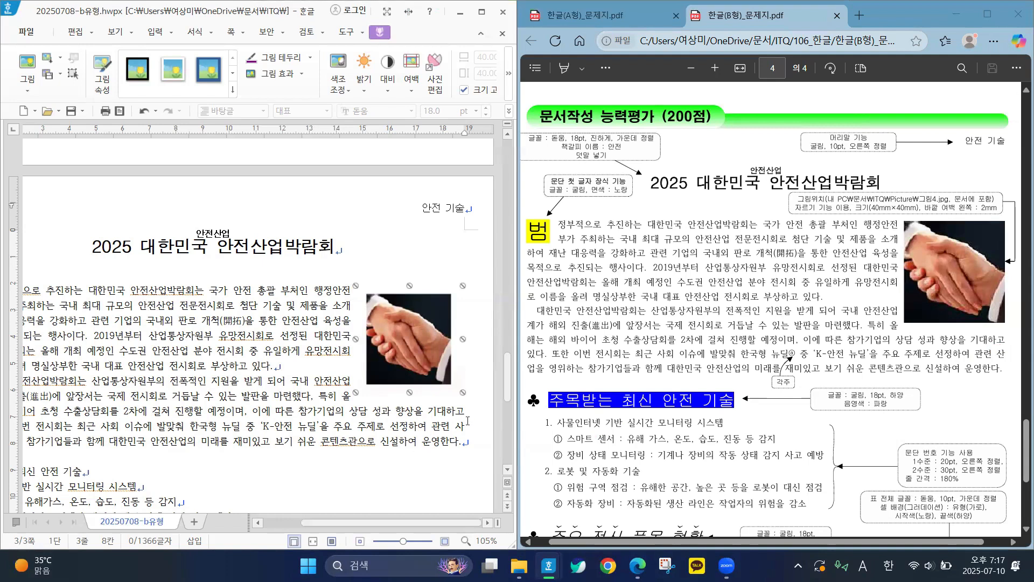
Correct the wording near the end of the second body paragraph so it reads 관련 산업을
{"action": "left_click", "coordinate": [467, 422]}
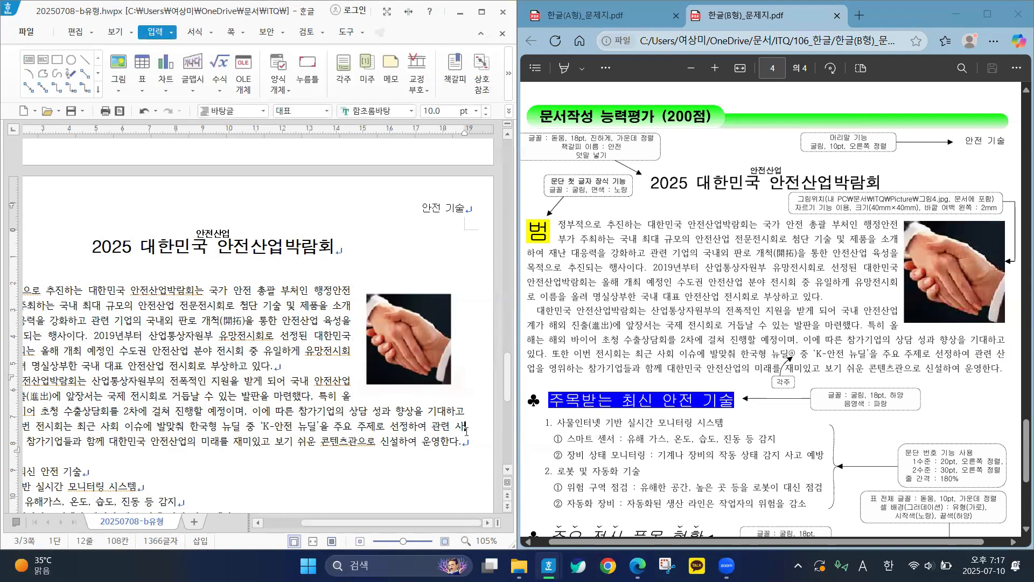
{"action": "key", "text": "BackSpace"}
{"action": "type", "text": "산"}
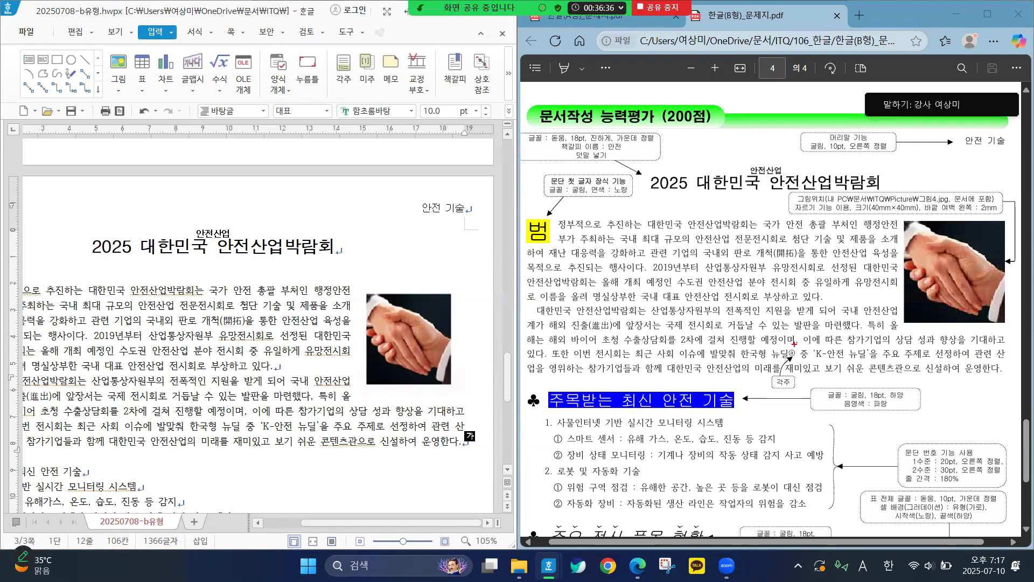
Insert a footnote directly after 한국형 뉴딜 in the second body paragraph
{"action": "mouse_move", "coordinate": [794, 343]}
{"action": "left_mouse_down"}
{"action": "mouse_move", "coordinate": [777, 355]}
{"action": "mouse_move", "coordinate": [767, 392]}
{"action": "mouse_move", "coordinate": [816, 355]}
{"action": "mouse_move", "coordinate": [786, 340]}
{"action": "left_mouse_up"}
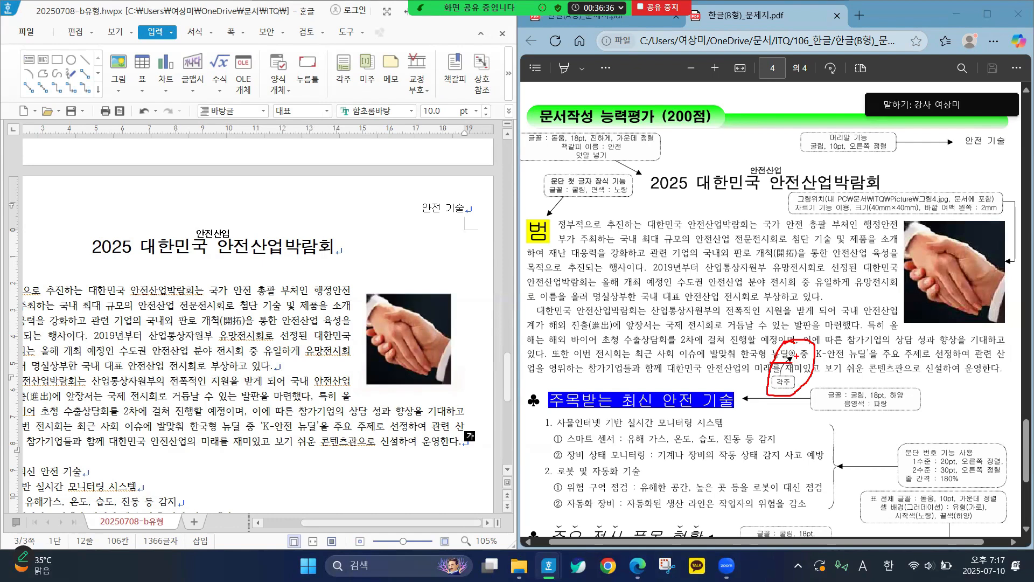
{"action": "key", "text": "Escape"}
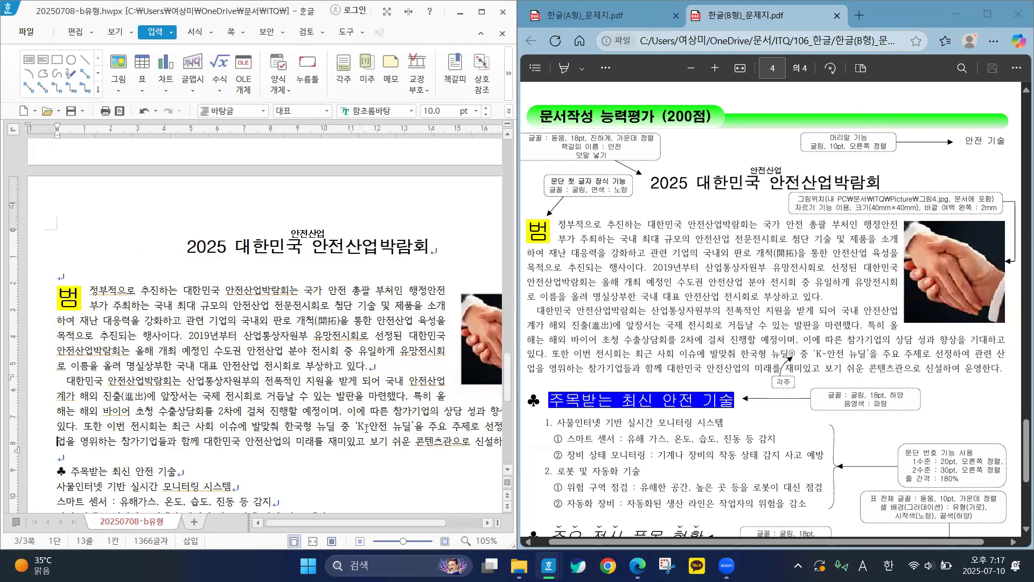
{"action": "left_click", "coordinate": [331, 427]}
{"action": "left_click", "coordinate": [335, 425]}
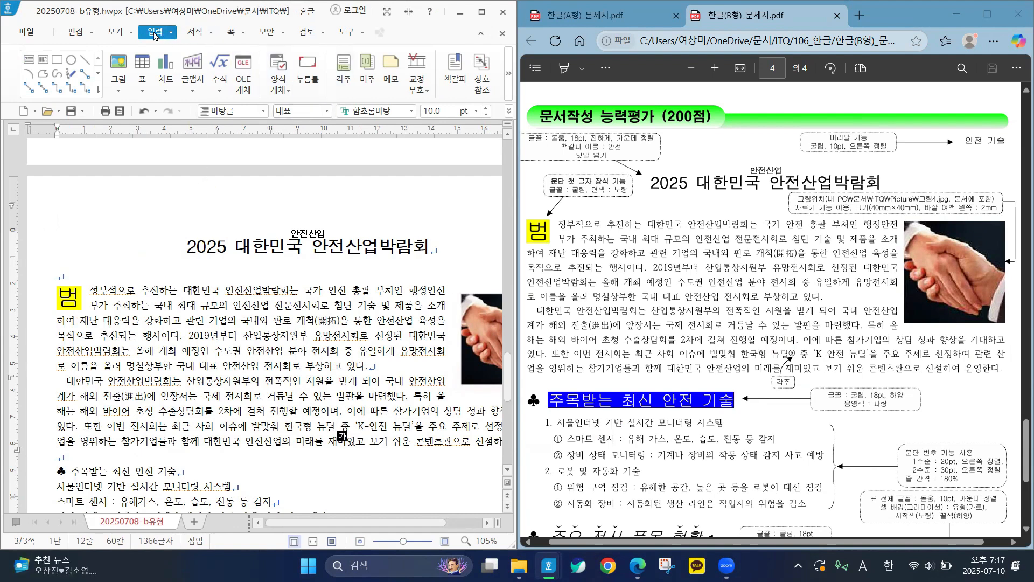
{"action": "left_click", "coordinate": [343, 69]}
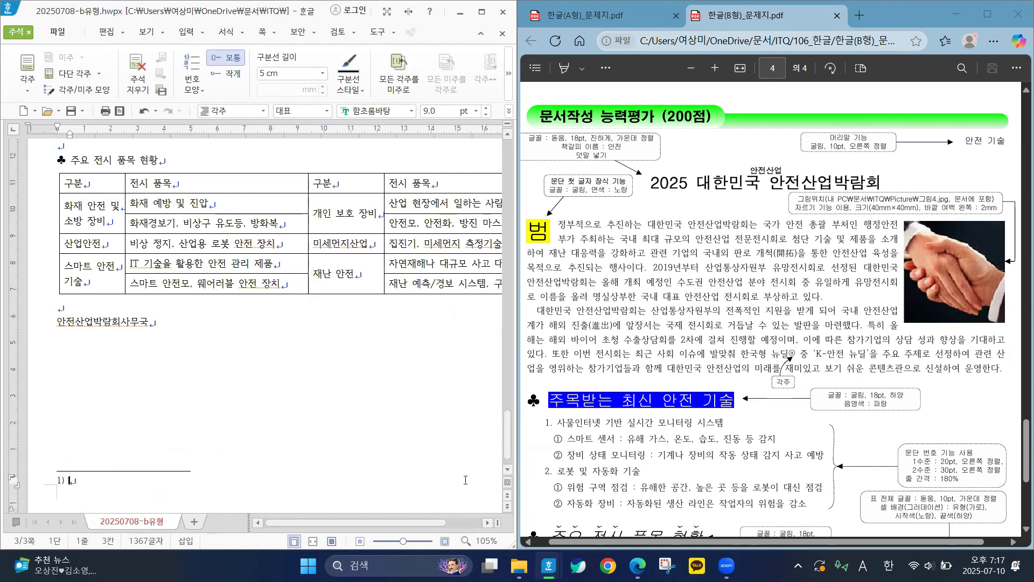
Enter the footnote text 1933년에 미국의 대통령 루스벨트가 경제 공황에 대처하기 위하여 시행한 경제 부흥 정책, following the exam sheet
{"action": "scroll", "coordinate": [680, 453], "scroll_direction": "down", "scroll_amount": 5}
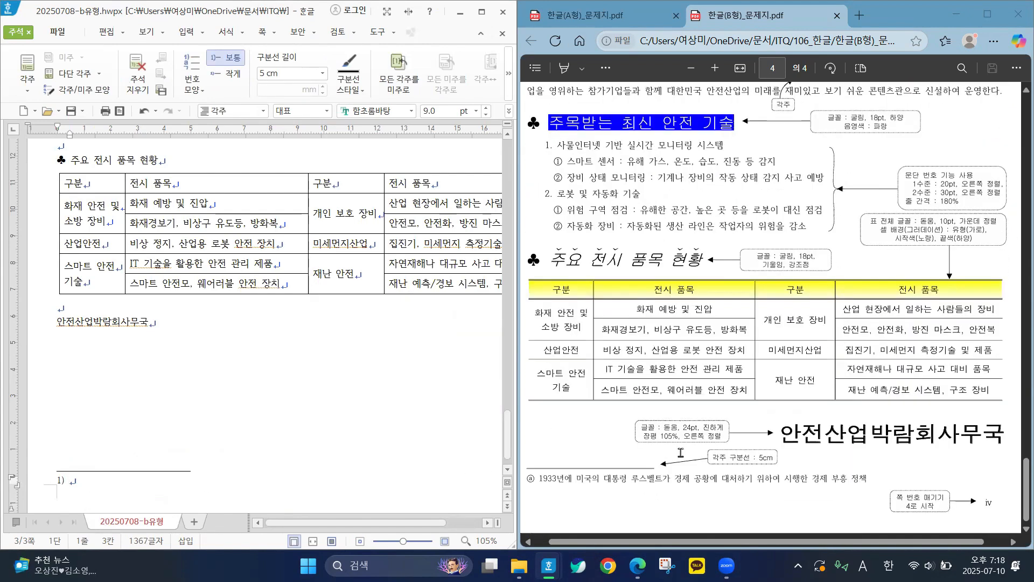
{"action": "key", "text": "Hangul"}
{"action": "type", "text": "1933년에 미"}
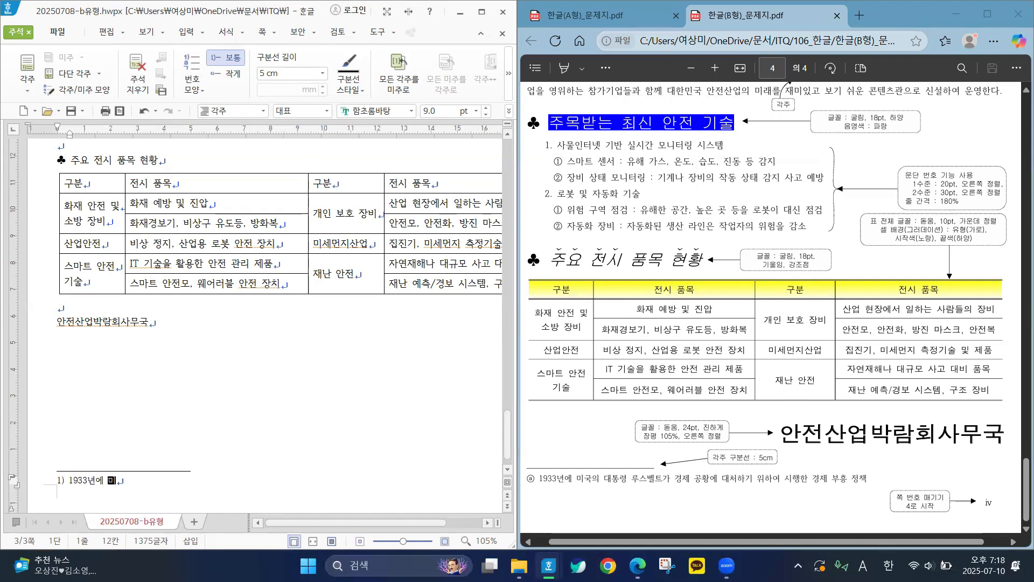
{"action": "type", "text": "국의 대통령 루스벨"}
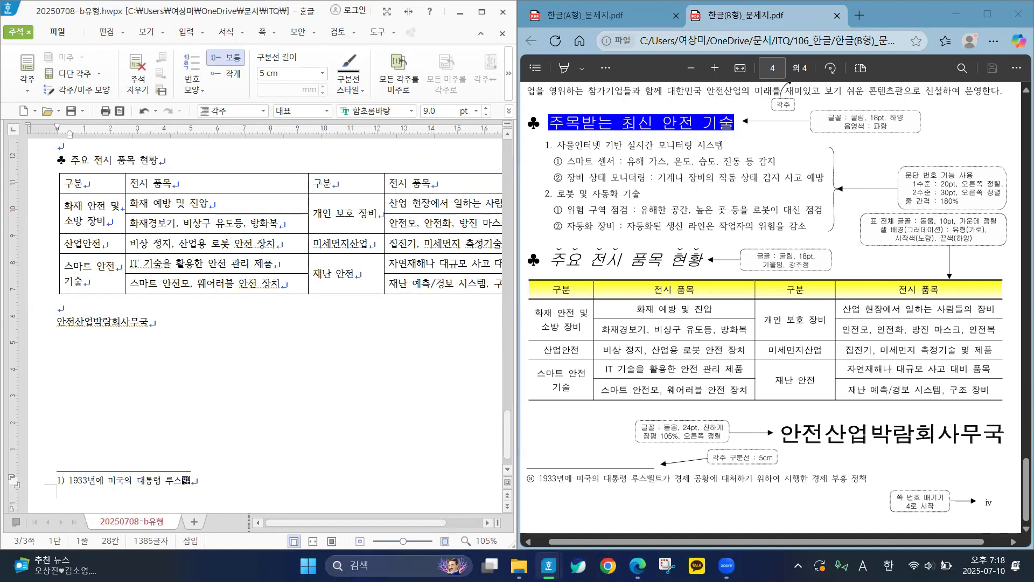
{"action": "key", "text": "BackSpace"}
{"action": "key", "text": "BackSpace"}
{"action": "key", "text": "BackSpace"}
{"action": "type", "text": "벨트가 경제 공황"}
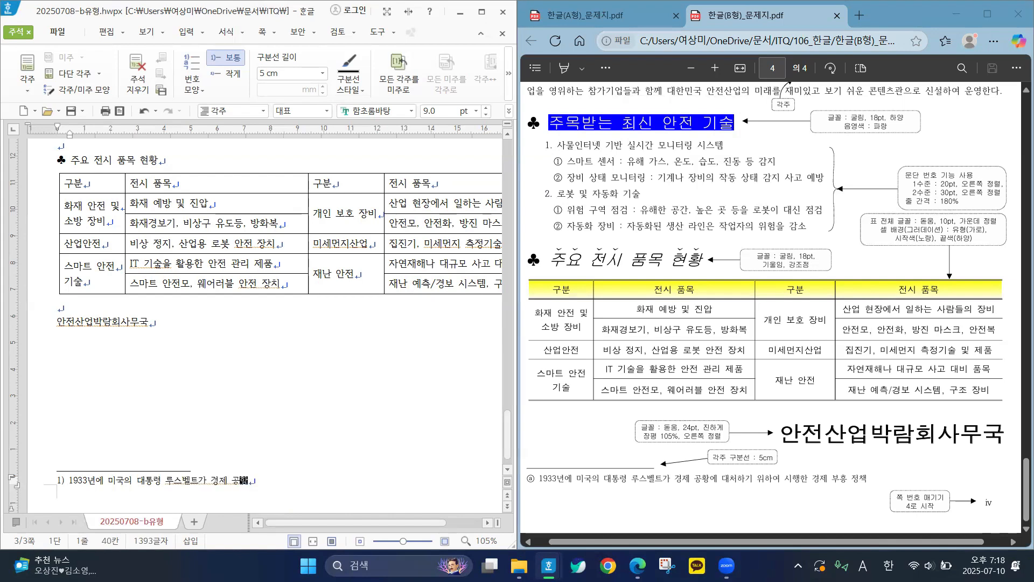
{"action": "type", "text": "에 대처하"}
{"action": "type", "text": "기 우"}
{"action": "type", "text": "하여 시행"}
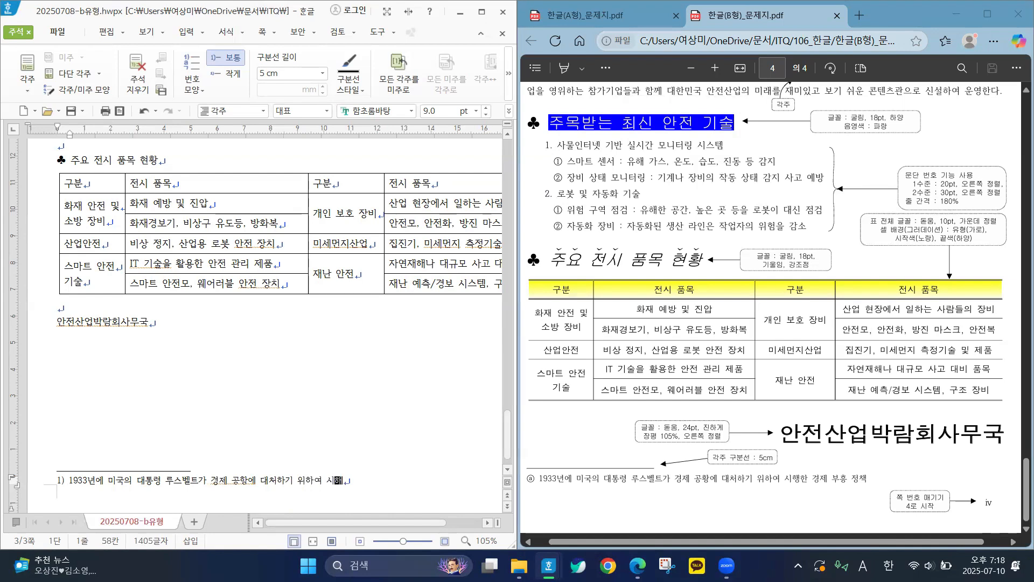
{"action": "type", "text": "한 경제 "}
{"action": "type", "text": "부흥 정ㅊ"}
{"action": "type", "text": "ㅐㄱ"}
Correct the misspelled word in the footnote text so it reads 경제 공황에
{"action": "left_click", "coordinate": [249, 479]}
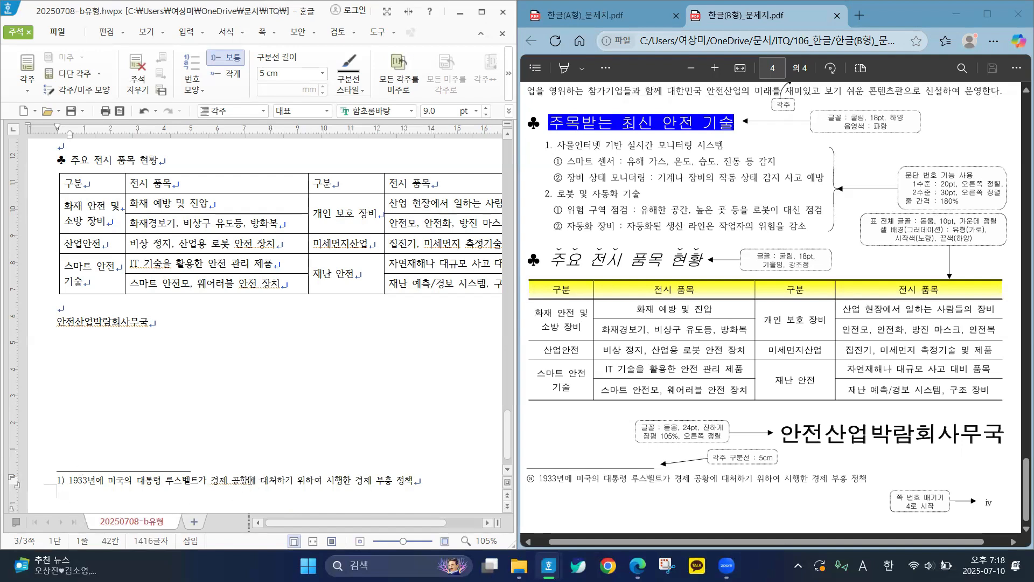
{"action": "key", "text": "BackSpace"}
{"action": "type", "text": "황"}
{"action": "left_click", "coordinate": [426, 480]}
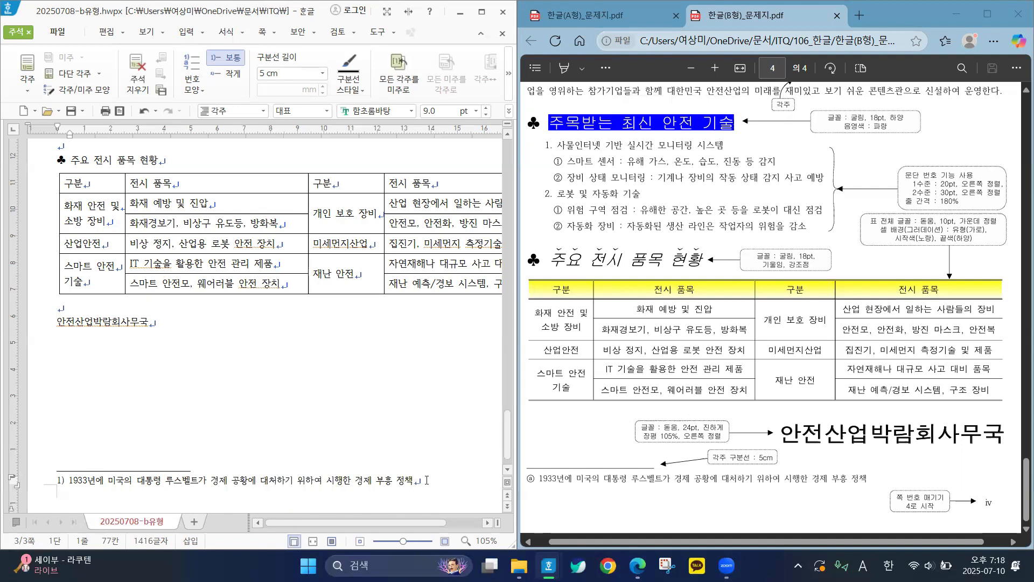
{"action": "left_click", "coordinate": [427, 480]}
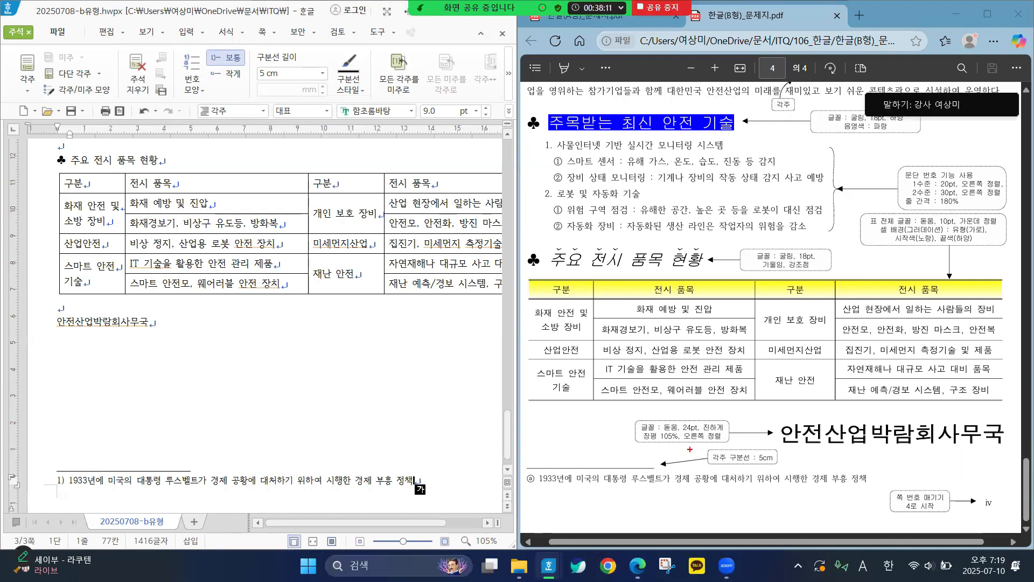
Change the footnote's number format to ⓐ, ⓑ, ⓒ and return to the document body
{"action": "mouse_move", "coordinate": [717, 451]}
{"action": "left_mouse_down"}
{"action": "mouse_move", "coordinate": [758, 476]}
{"action": "mouse_move", "coordinate": [749, 452]}
{"action": "left_mouse_up"}
{"action": "mouse_move", "coordinate": [283, 47]}
{"action": "left_mouse_down"}
{"action": "mouse_move", "coordinate": [264, 47]}
{"action": "mouse_move", "coordinate": [287, 78]}
{"action": "mouse_move", "coordinate": [295, 50]}
{"action": "mouse_move", "coordinate": [278, 48]}
{"action": "left_mouse_up"}
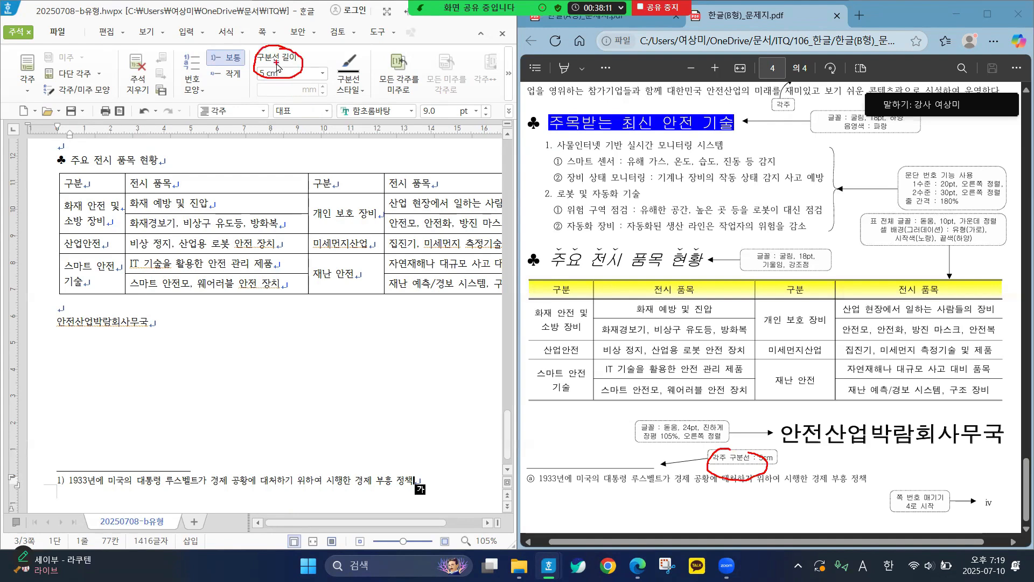
{"action": "key", "text": "Escape"}
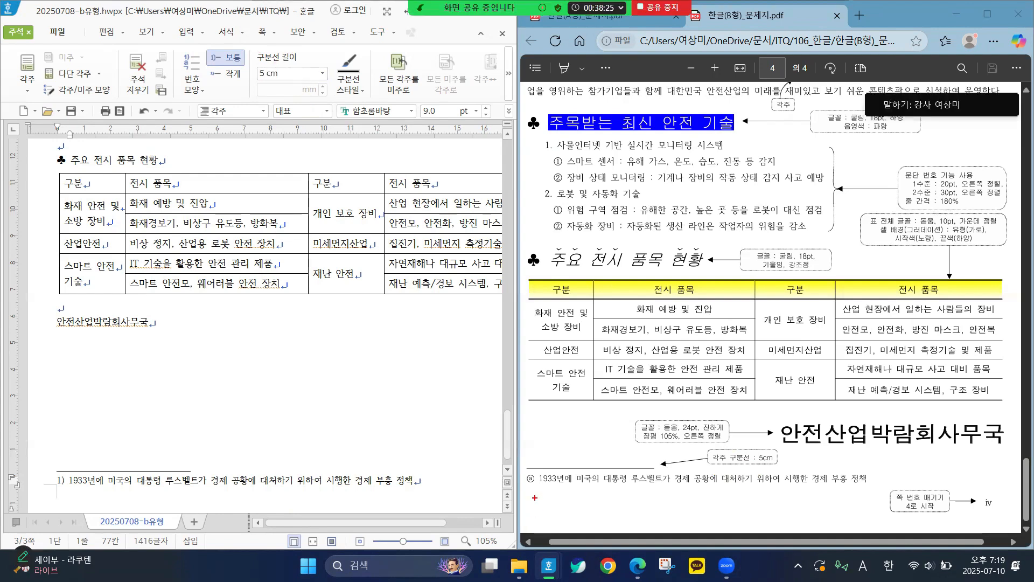
{"action": "mouse_move", "coordinate": [534, 488]}
{"action": "left_mouse_down"}
{"action": "mouse_move", "coordinate": [521, 471]}
{"action": "mouse_move", "coordinate": [540, 488]}
{"action": "left_mouse_up"}
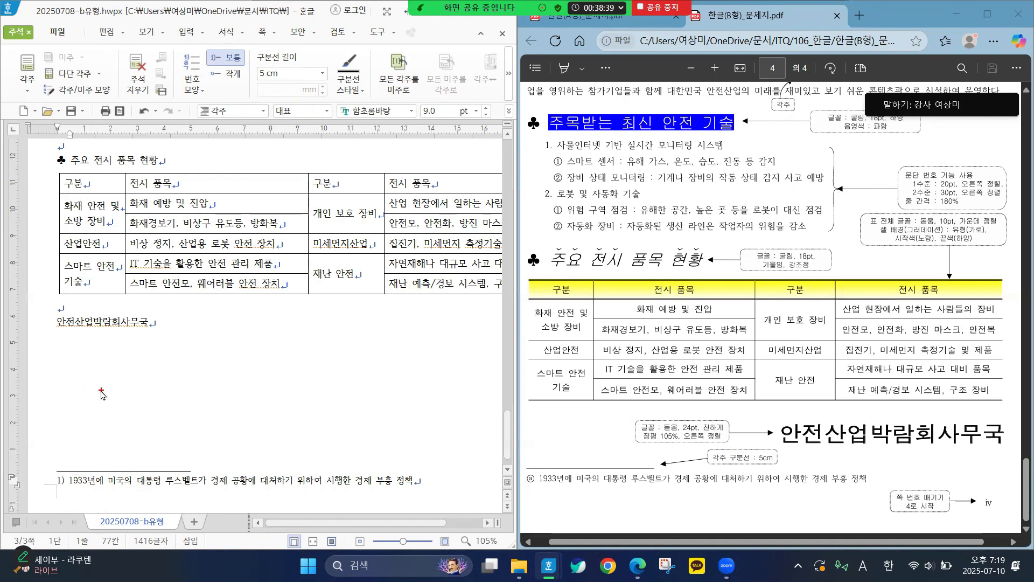
{"action": "left_click", "coordinate": [196, 89]}
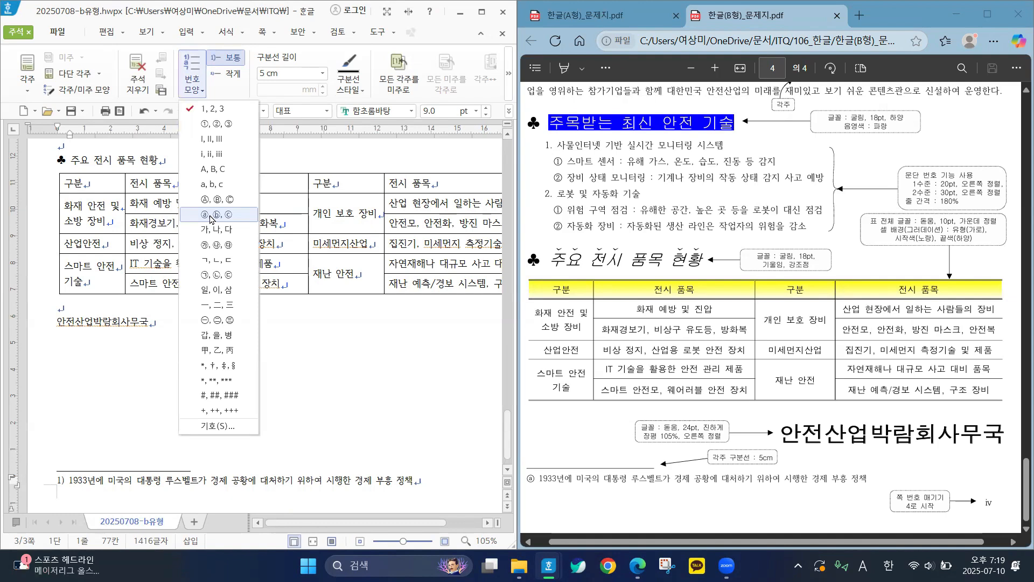
{"action": "left_click", "coordinate": [211, 218]}
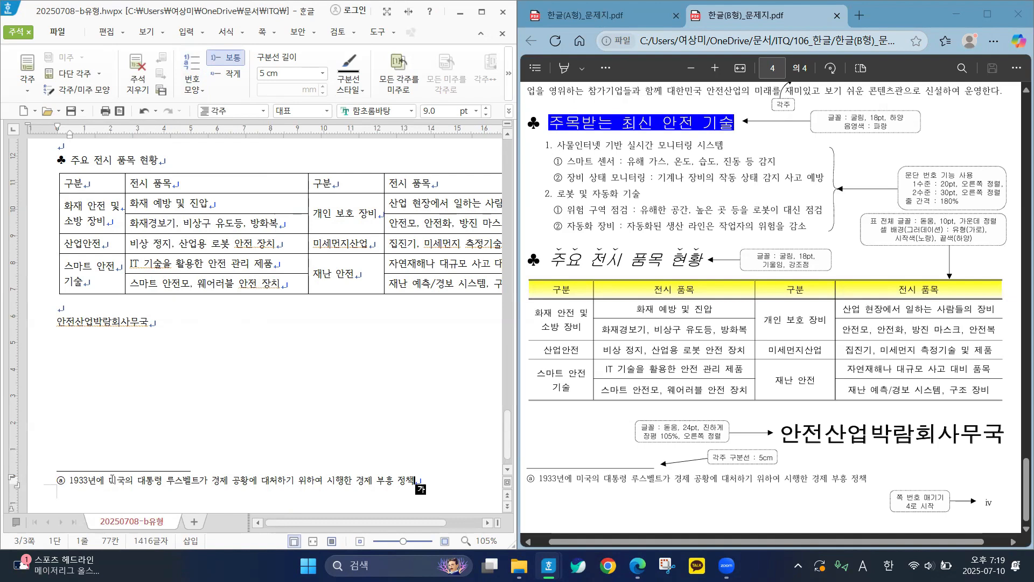
{"action": "left_click", "coordinate": [240, 328]}
Format the whole heading line ♣ 주목받는 최신 안전 기술 in the 굴림 font at 18 pt
{"action": "scroll", "coordinate": [261, 329], "scroll_direction": "up", "scroll_amount": 5}
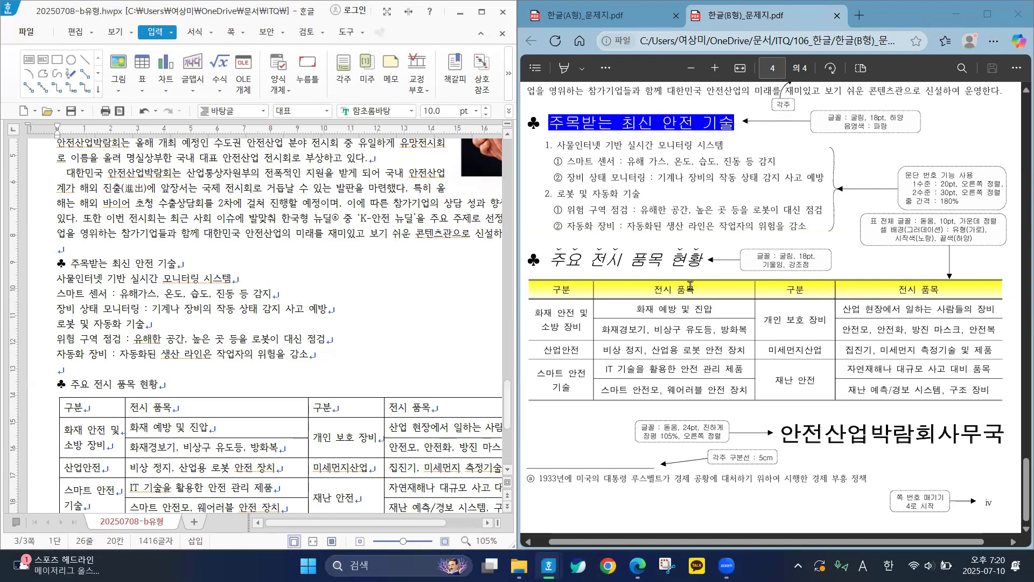
{"action": "scroll", "coordinate": [690, 285], "scroll_direction": "up", "scroll_amount": 10}
{"action": "scroll", "coordinate": [744, 248], "scroll_direction": "down", "scroll_amount": 7}
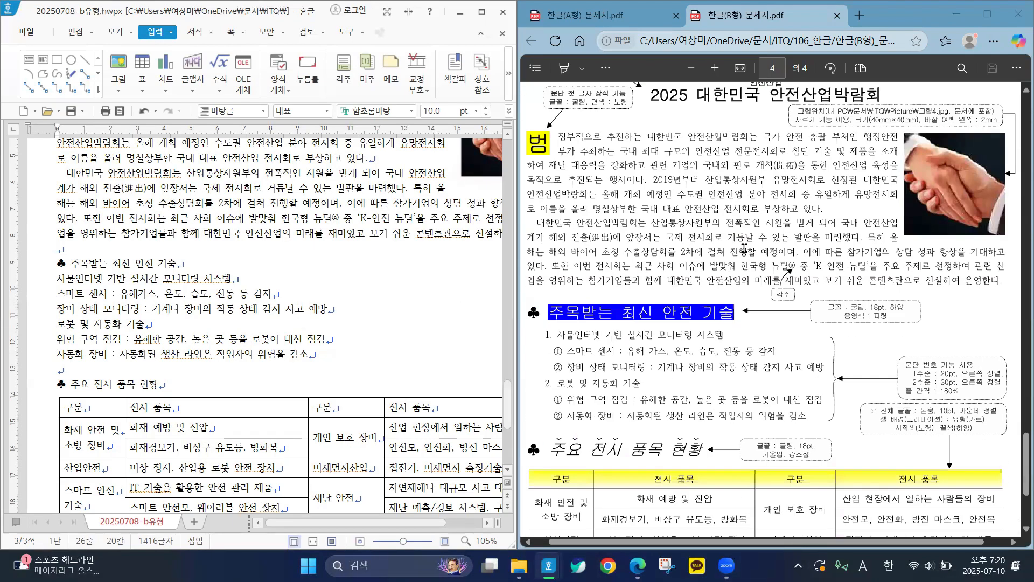
{"action": "scroll", "coordinate": [744, 248], "scroll_direction": "down", "scroll_amount": 5}
{"action": "scroll", "coordinate": [749, 248], "scroll_direction": "up", "scroll_amount": 5}
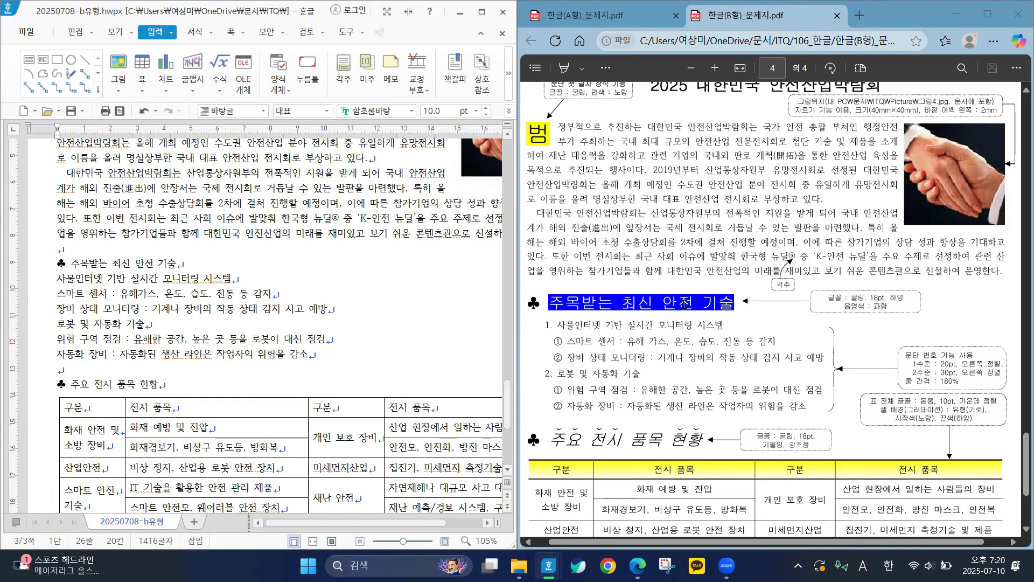
{"action": "scroll", "coordinate": [684, 304], "scroll_direction": "down", "scroll_amount": 3}
{"action": "scroll", "coordinate": [695, 313], "scroll_direction": "up", "scroll_amount": 3}
{"action": "left_click_drag", "start_coordinate": [181, 263], "coordinate": [49, 263]}
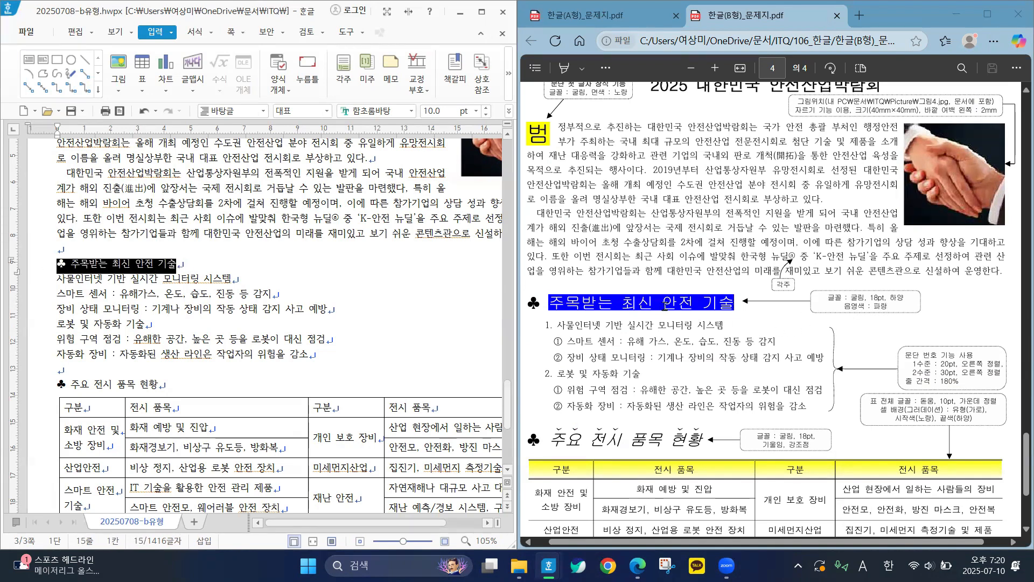
{"action": "left_click", "coordinate": [410, 113]}
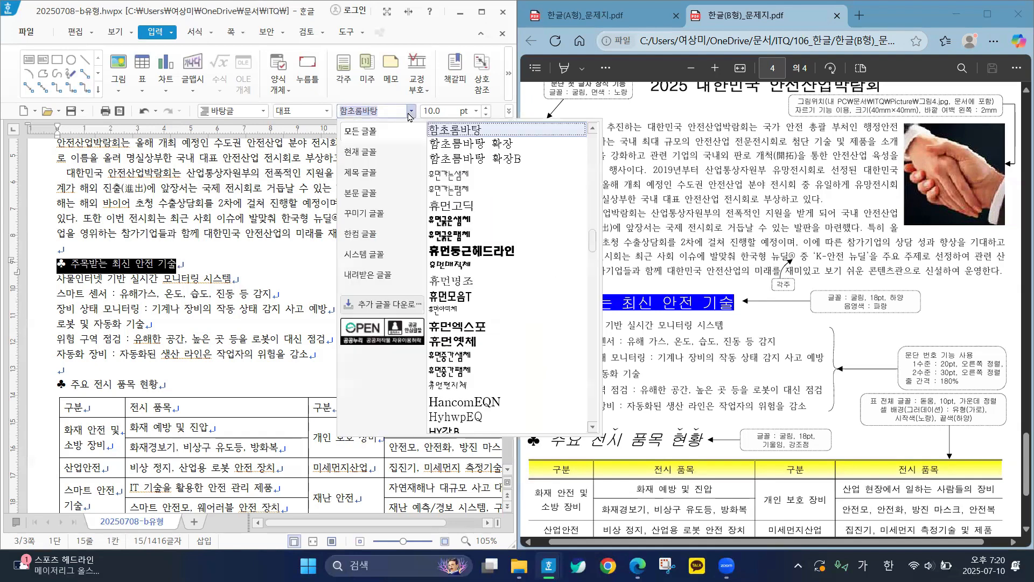
{"action": "type", "text": "ㄱ"}
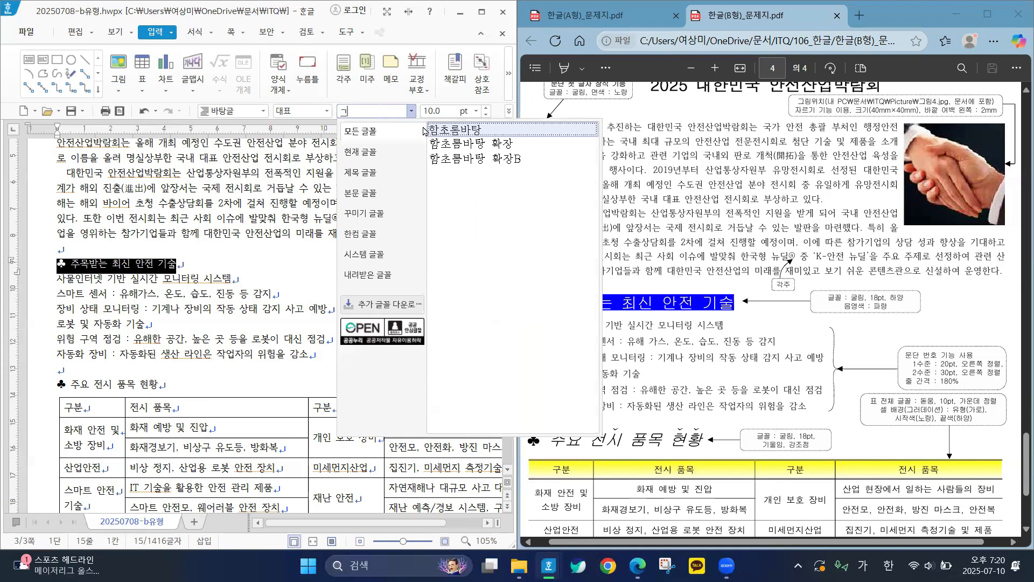
{"action": "type", "text": "ㅜㄹ"}
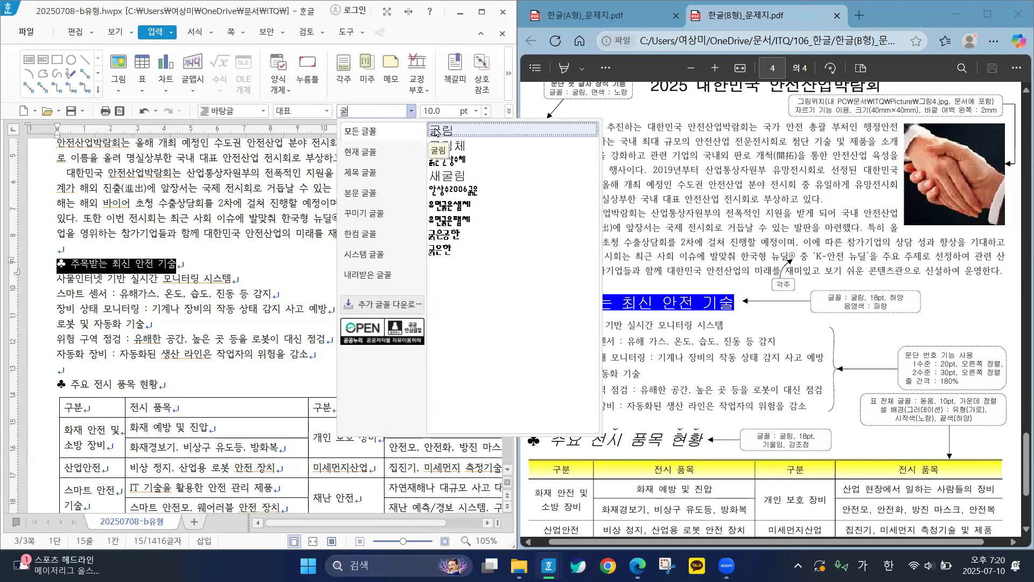
{"action": "left_click", "coordinate": [444, 130]}
{"action": "left_click", "coordinate": [475, 112]}
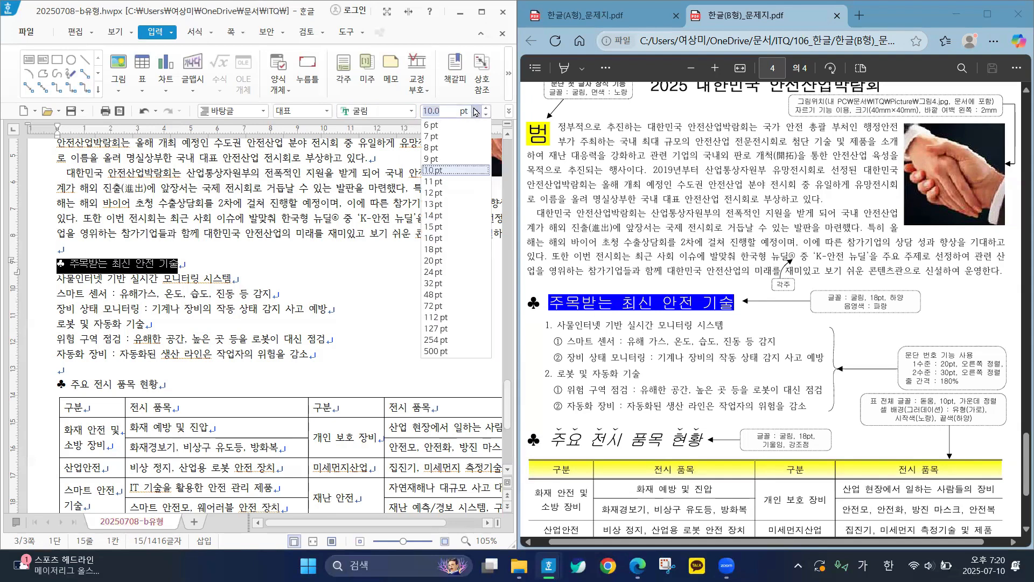
{"action": "left_click", "coordinate": [438, 249]}
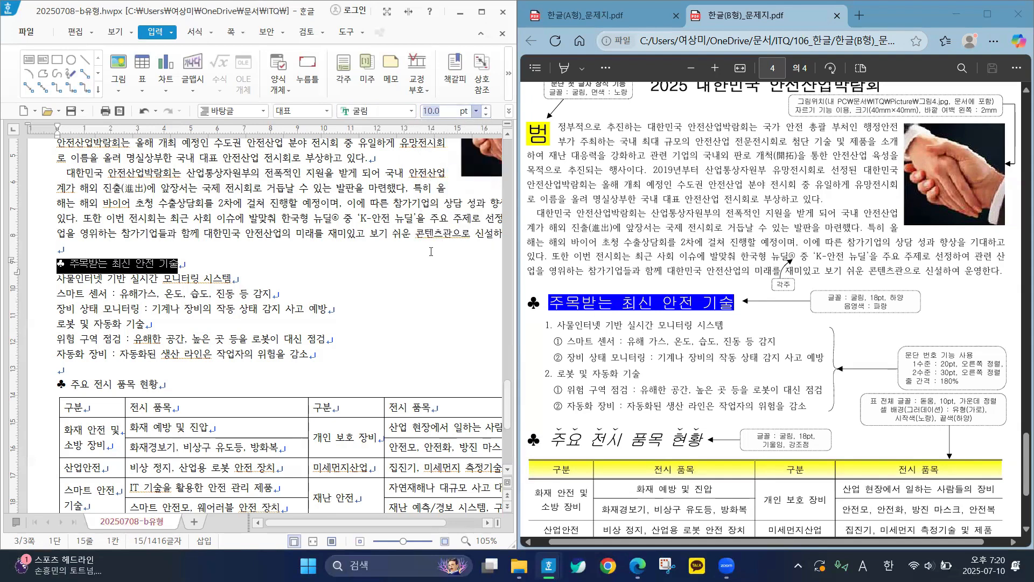
{"action": "left_click", "coordinate": [308, 272]}
Give the heading text 주목받는 최신 안전 기술, without its ♣ symbol, a white font color and blue (파랑) shading
{"action": "left_click_drag", "start_coordinate": [283, 264], "coordinate": [85, 264]}
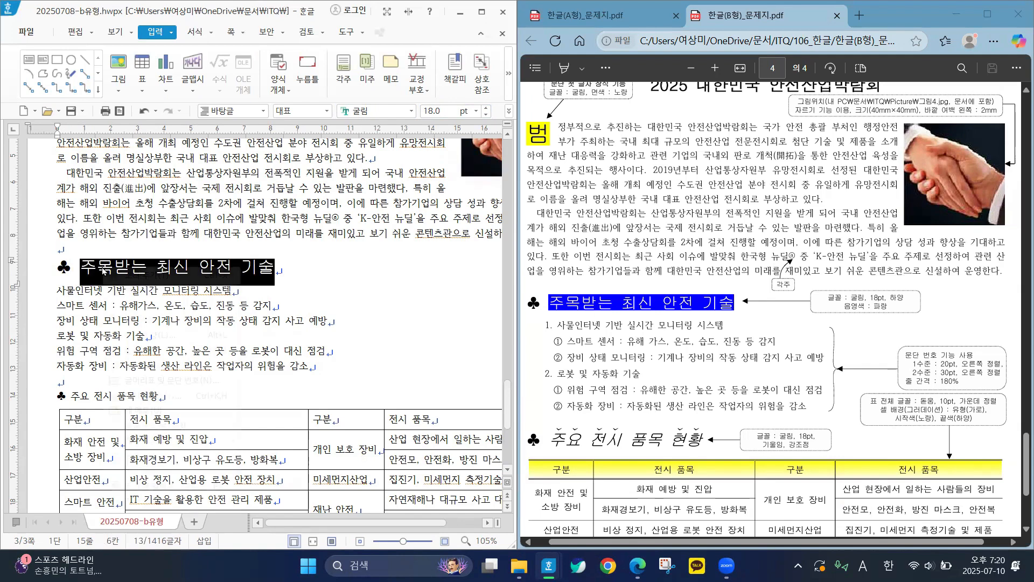
{"action": "right_click", "coordinate": [103, 270]}
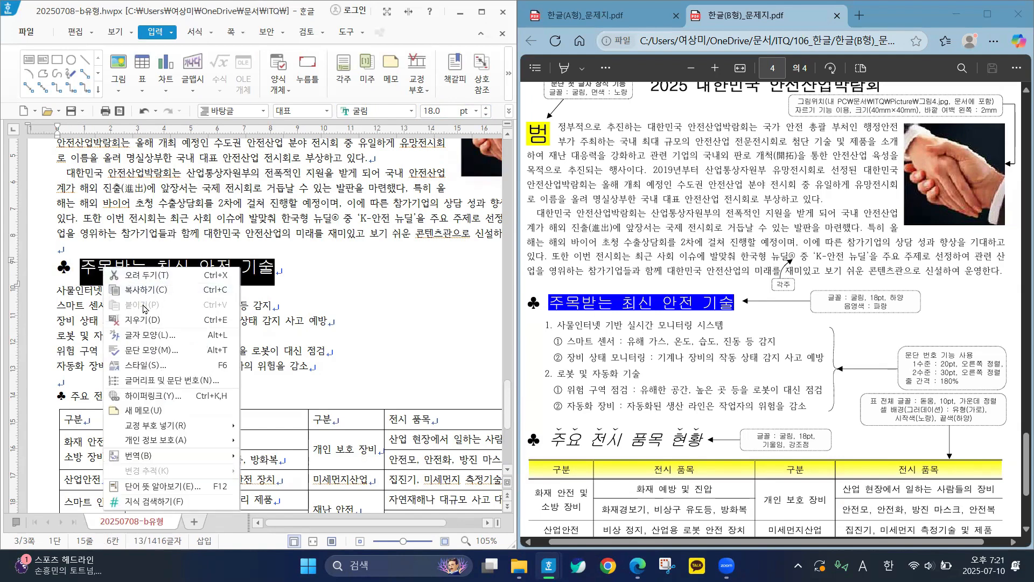
{"action": "left_click", "coordinate": [147, 336]}
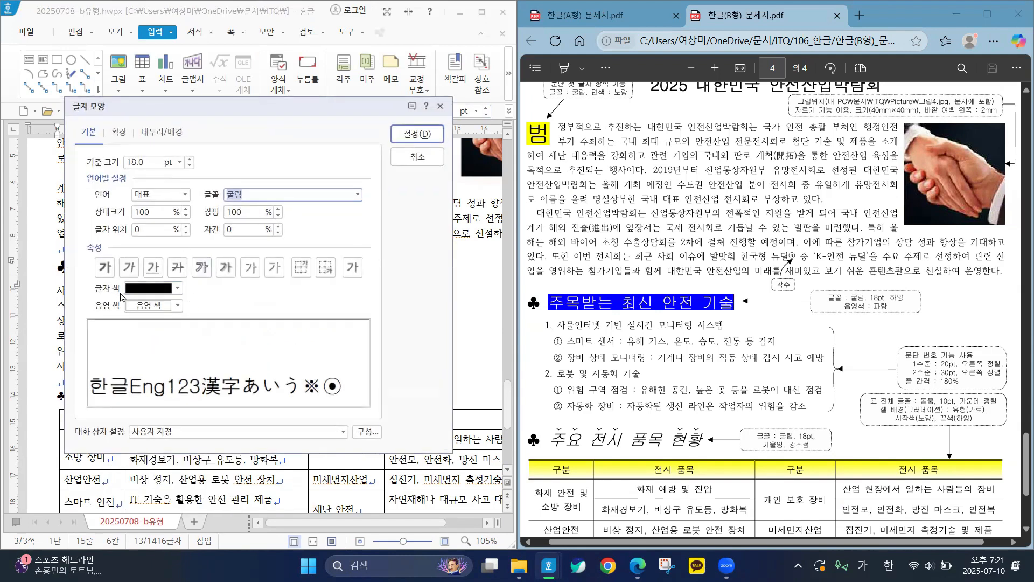
{"action": "left_click", "coordinate": [178, 289]}
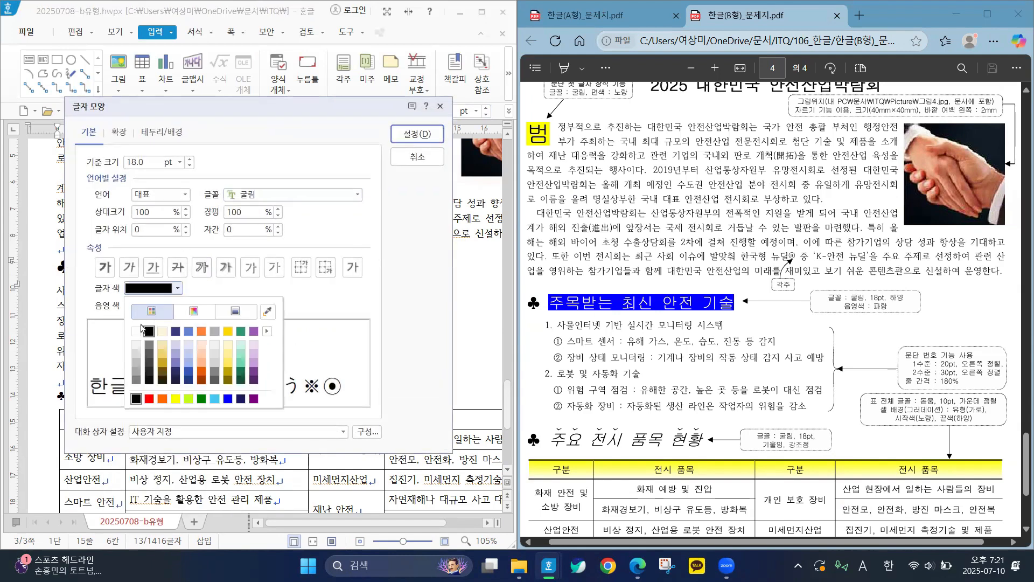
{"action": "left_click", "coordinate": [139, 335]}
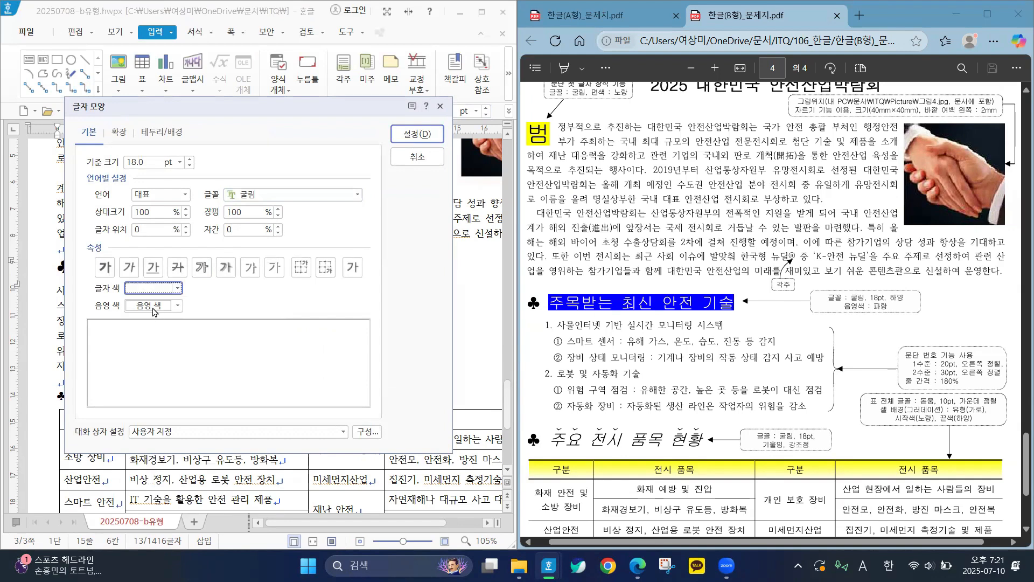
{"action": "left_click", "coordinate": [177, 306]}
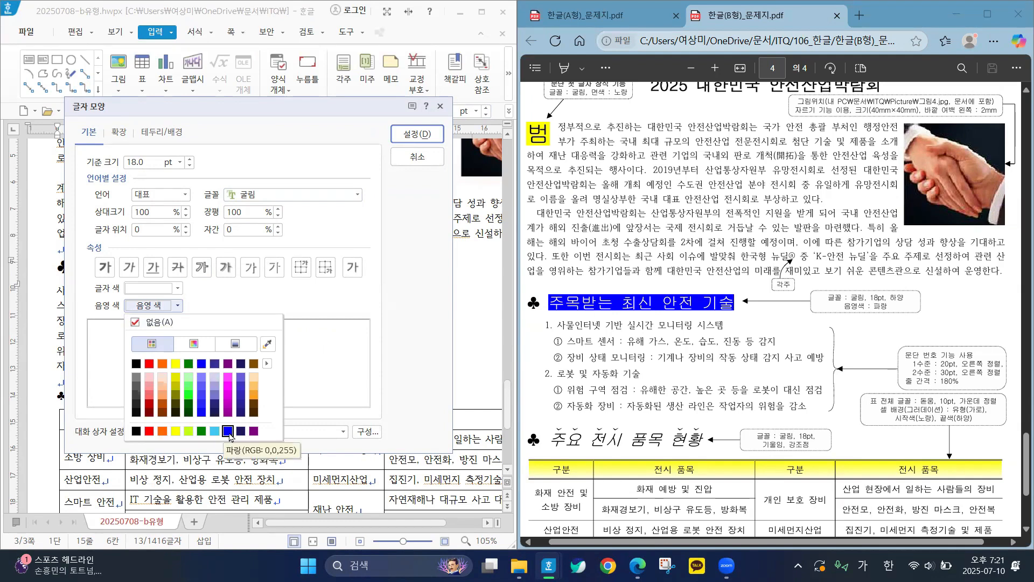
{"action": "left_click", "coordinate": [229, 431]}
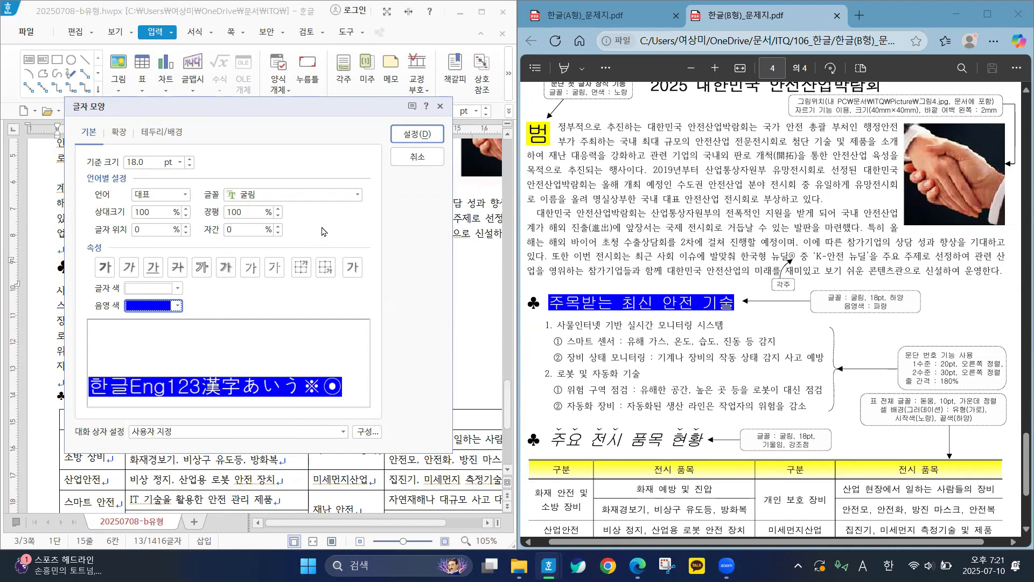
{"action": "left_click", "coordinate": [416, 134]}
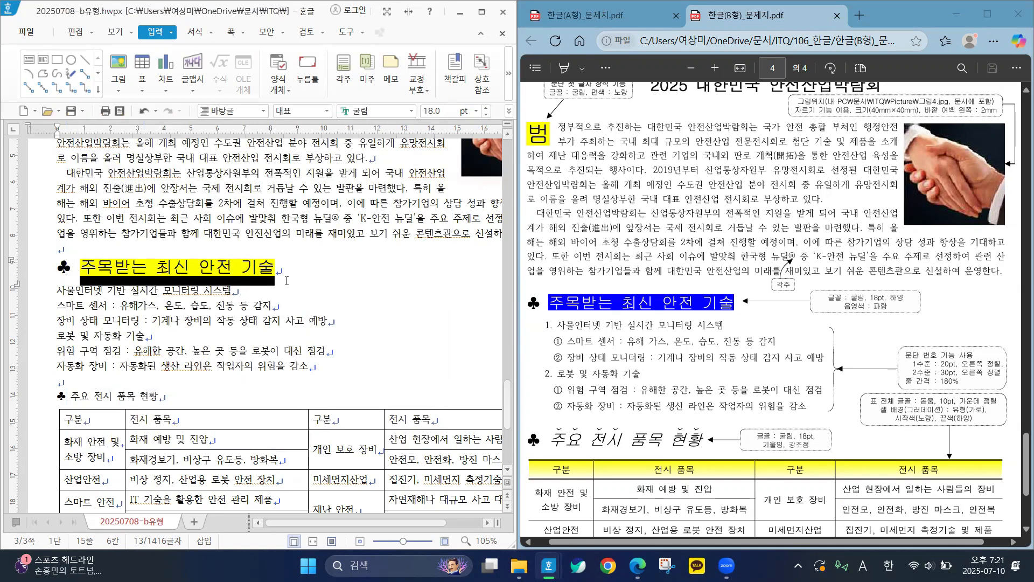
{"action": "left_click", "coordinate": [228, 285]}
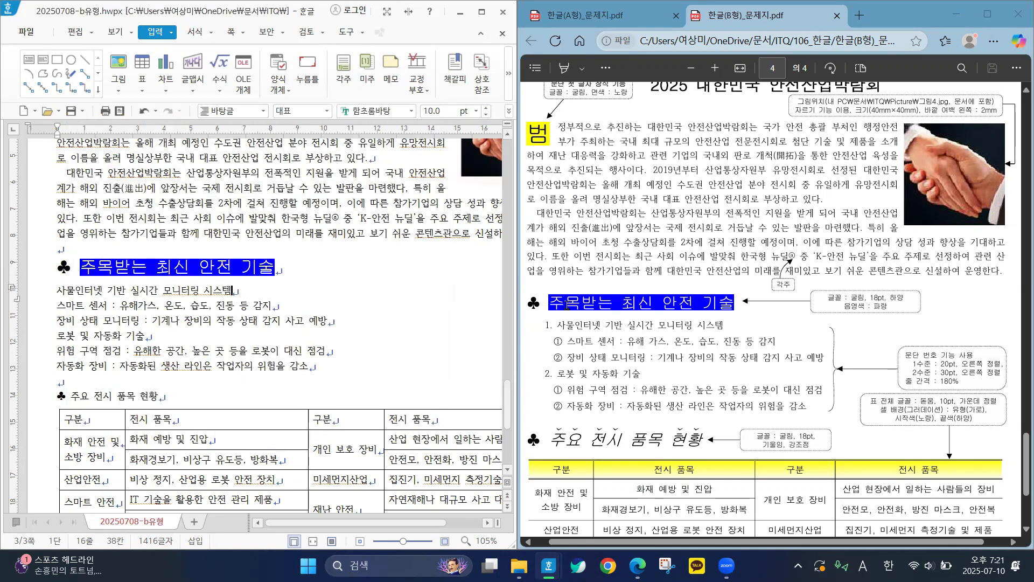
Choose the 1. 가. 1) 가) paragraph numbering for the six lines under 주목받는 최신 안전 기술 and open its custom definition
{"action": "scroll", "coordinate": [567, 306], "scroll_direction": "down", "scroll_amount": 3}
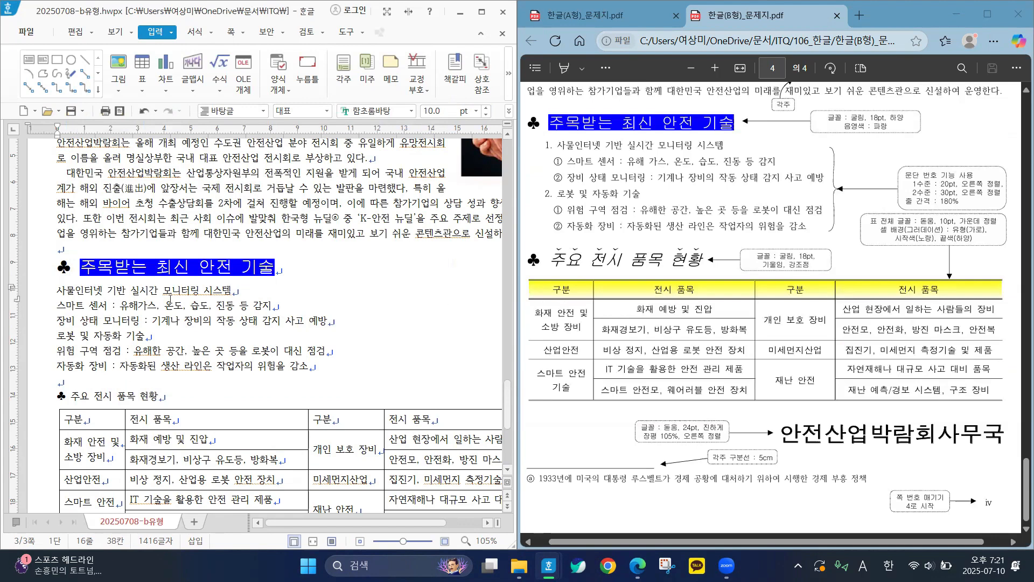
{"action": "scroll", "coordinate": [224, 312], "scroll_direction": "down", "scroll_amount": 3}
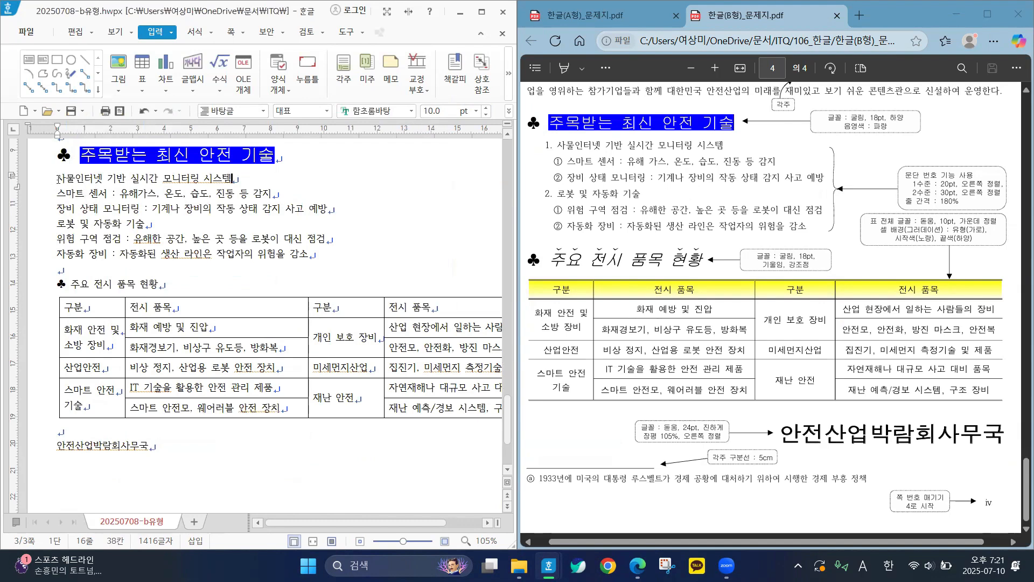
{"action": "left_click_drag", "start_coordinate": [57, 179], "coordinate": [331, 259]}
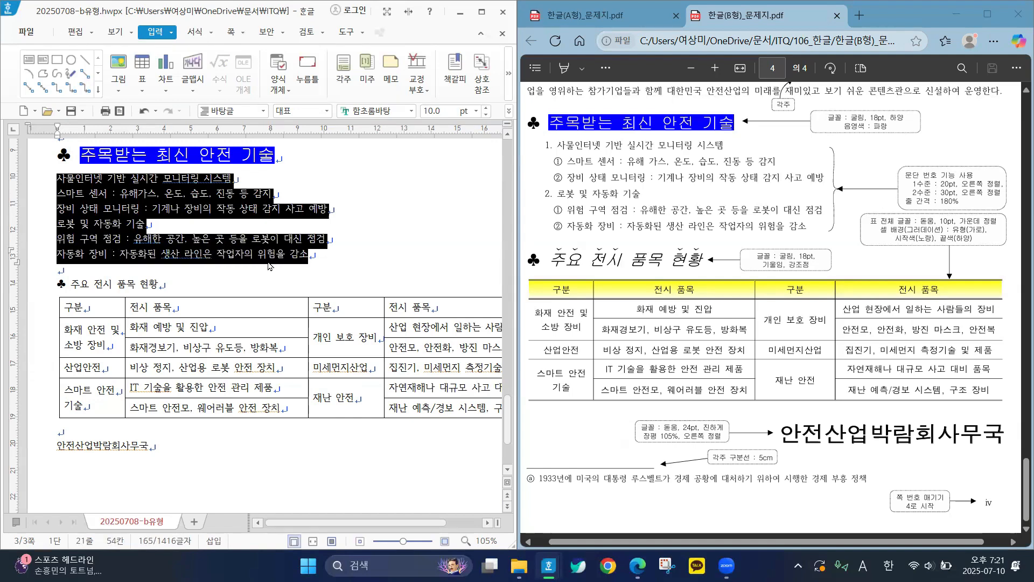
{"action": "right_click", "coordinate": [142, 187]}
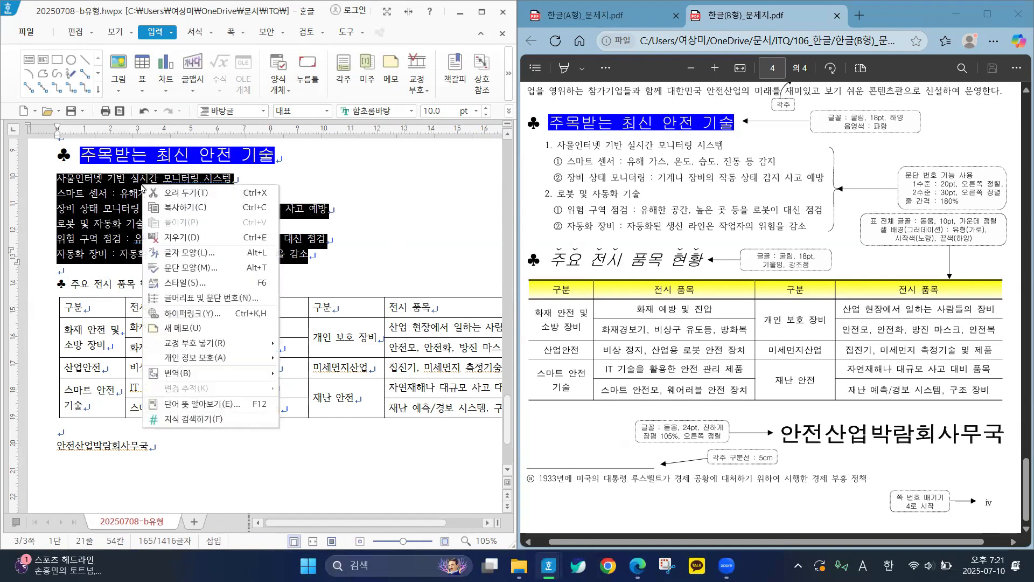
{"action": "left_click", "coordinate": [185, 303]}
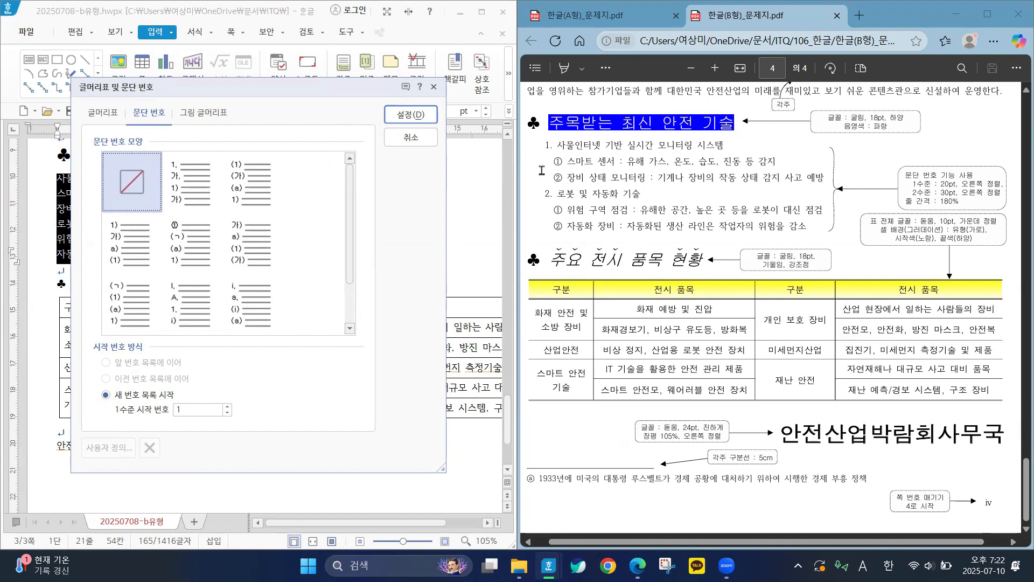
{"action": "left_click", "coordinate": [209, 209]}
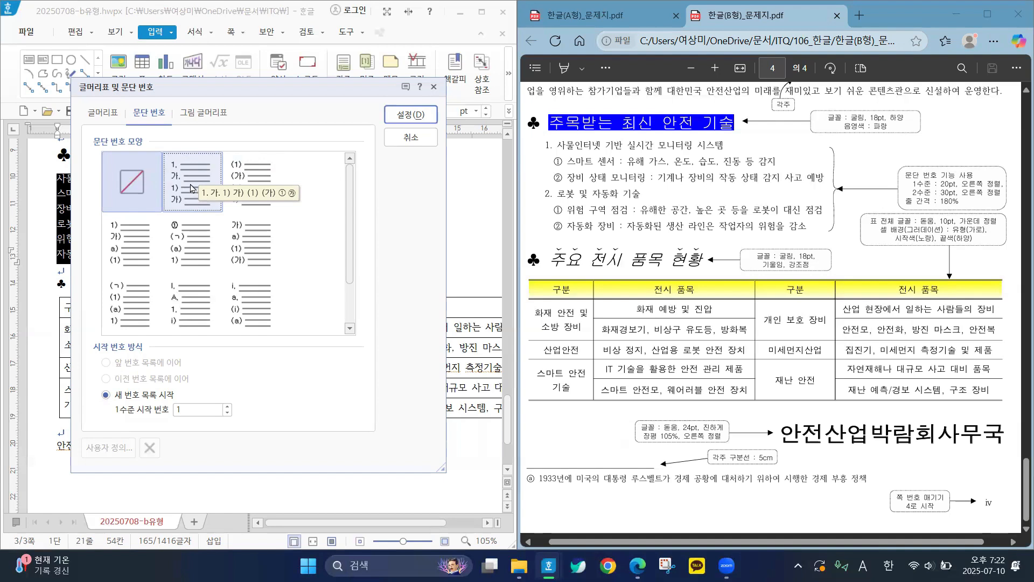
{"action": "left_click", "coordinate": [193, 189]}
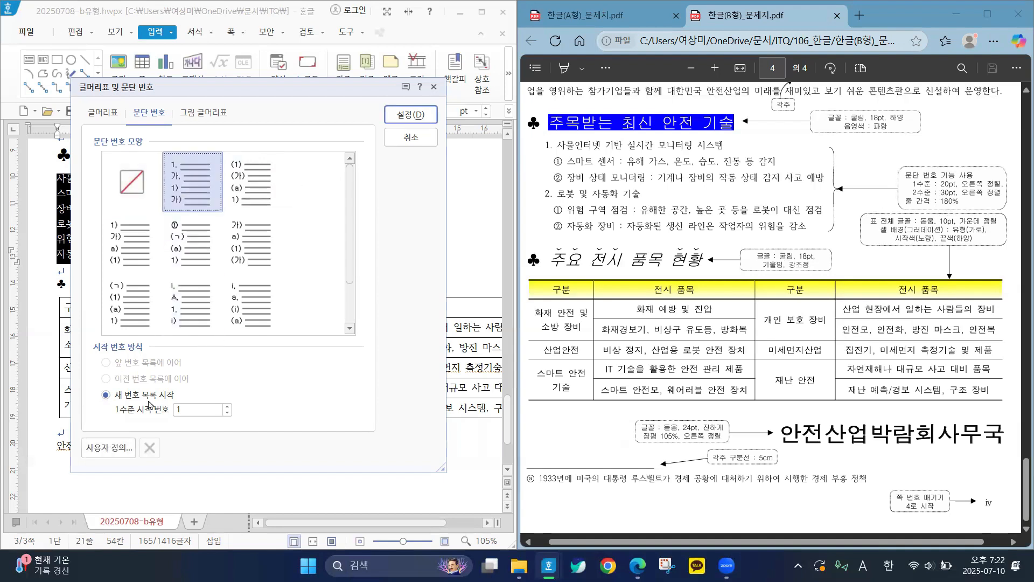
{"action": "left_click", "coordinate": [108, 448]}
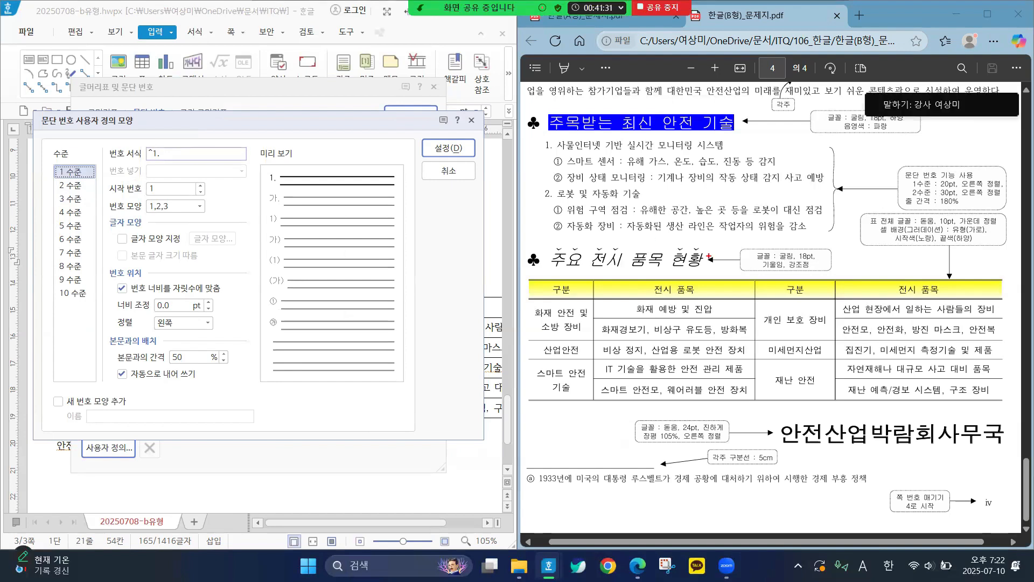
{"action": "mouse_move", "coordinate": [932, 143]}
{"action": "left_mouse_down"}
{"action": "mouse_move", "coordinate": [892, 148]}
{"action": "mouse_move", "coordinate": [899, 206]}
{"action": "mouse_move", "coordinate": [952, 216]}
{"action": "mouse_move", "coordinate": [1010, 204]}
{"action": "mouse_move", "coordinate": [946, 147]}
{"action": "left_mouse_up"}
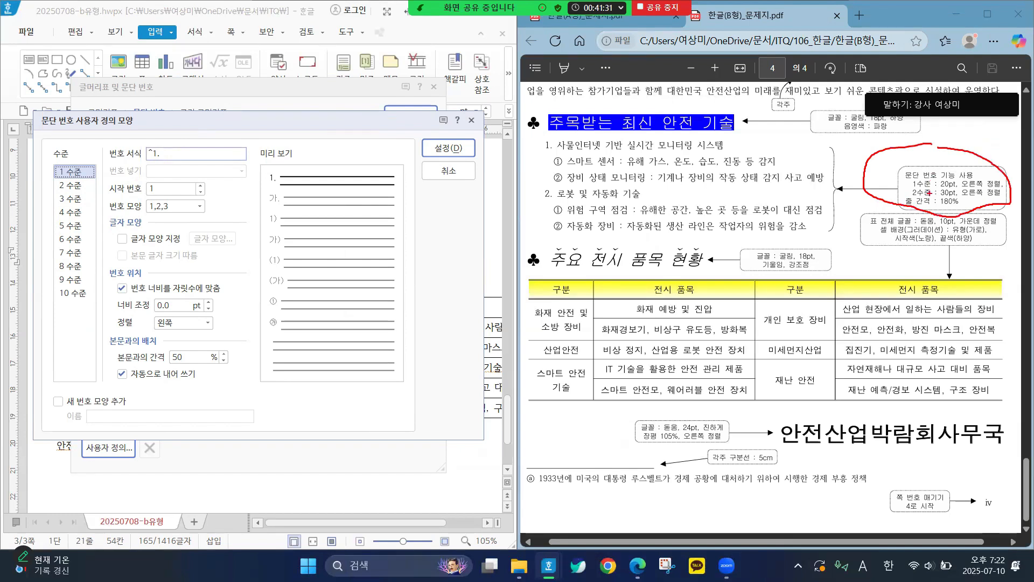
{"action": "mouse_move", "coordinate": [916, 188]}
{"action": "left_mouse_down"}
{"action": "mouse_move", "coordinate": [955, 185]}
{"action": "mouse_move", "coordinate": [952, 195]}
{"action": "left_mouse_up"}
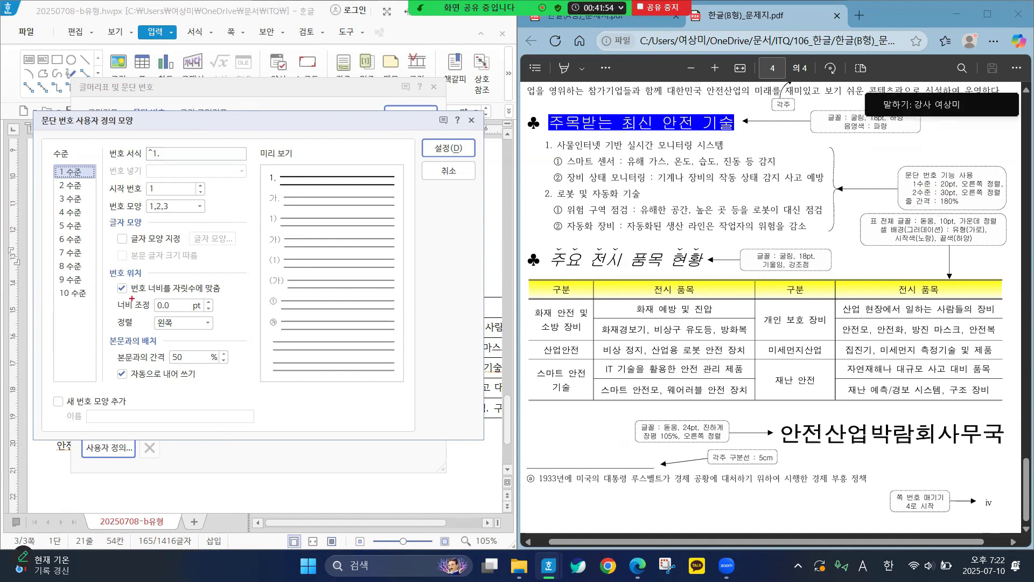
{"action": "mouse_move", "coordinate": [109, 281]}
{"action": "left_mouse_down"}
{"action": "mouse_move", "coordinate": [163, 274]}
{"action": "mouse_move", "coordinate": [97, 267]}
{"action": "mouse_move", "coordinate": [151, 313]}
{"action": "mouse_move", "coordinate": [151, 330]}
{"action": "mouse_move", "coordinate": [228, 314]}
{"action": "mouse_move", "coordinate": [153, 268]}
{"action": "mouse_move", "coordinate": [112, 311]}
{"action": "mouse_move", "coordinate": [152, 334]}
{"action": "left_mouse_up"}
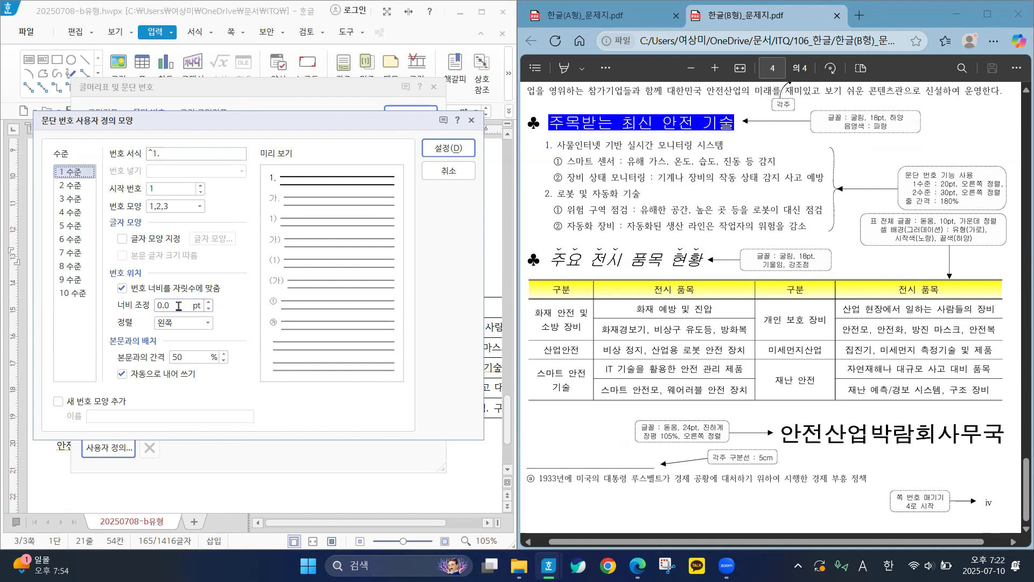
Set the level 1 numbering's width adjustment to 20 pt and its alignment to 오른쪽
{"action": "left_click_drag", "start_coordinate": [178, 306], "coordinate": [125, 307]}
{"action": "type", "text": "20"}
{"action": "key", "text": "Return"}
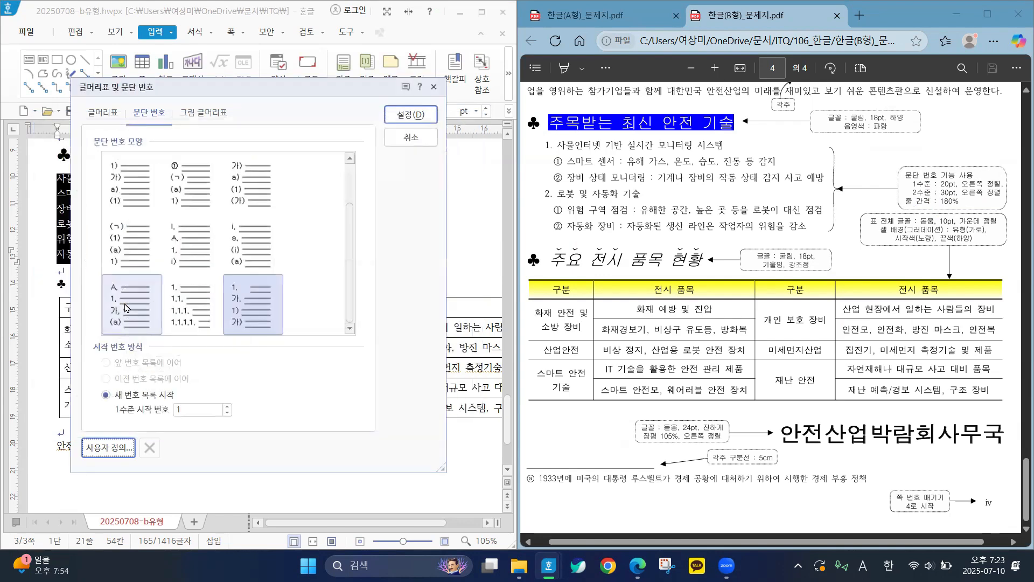
{"action": "left_click", "coordinate": [109, 448]}
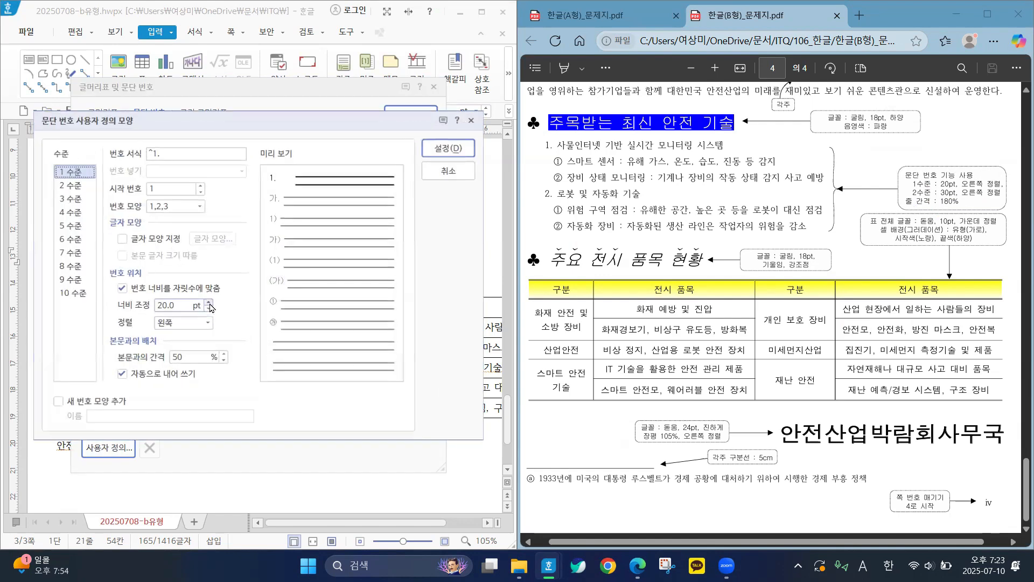
{"action": "left_click", "coordinate": [173, 323]}
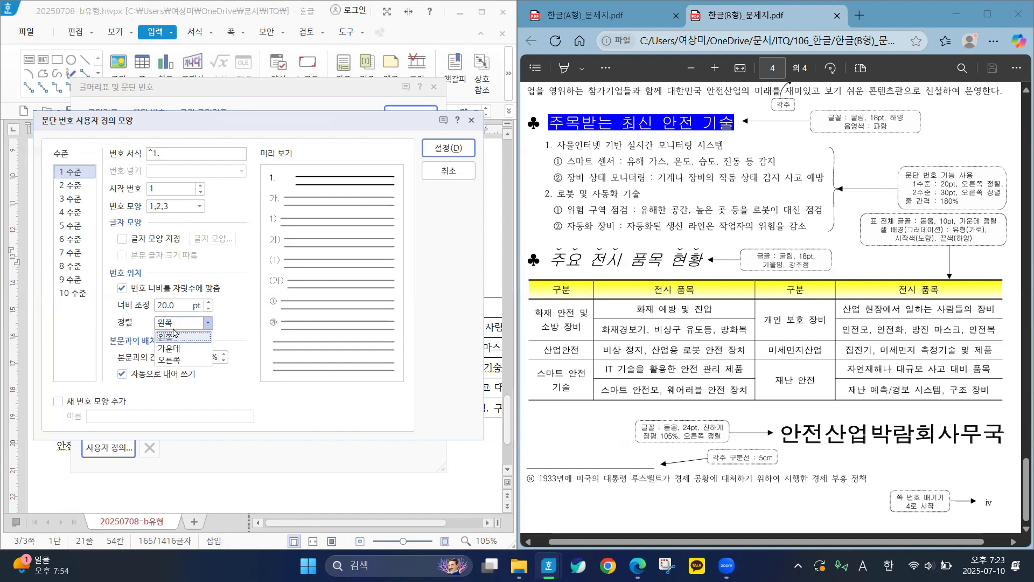
{"action": "left_click", "coordinate": [171, 360]}
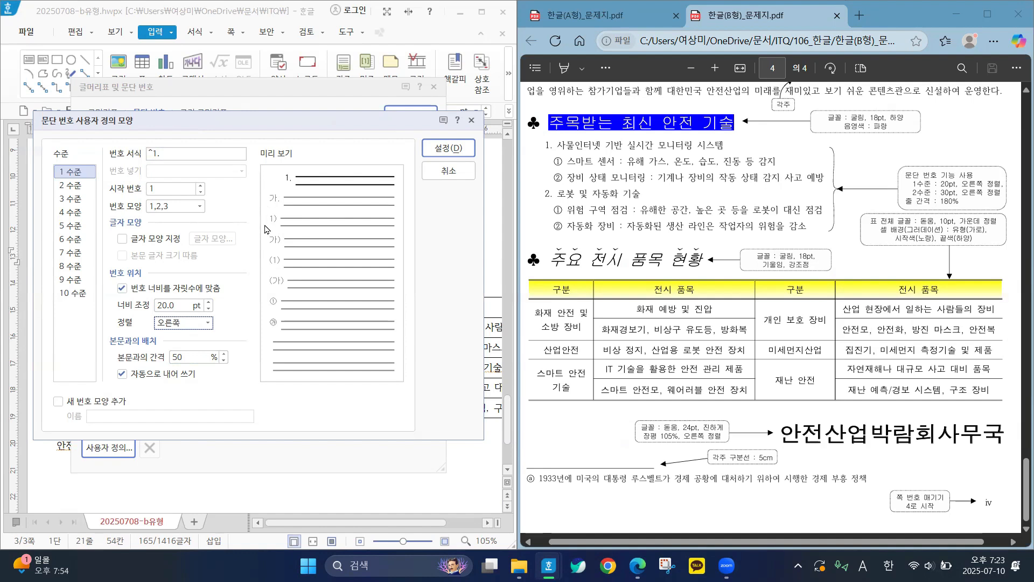
For level 2 of the custom numbering, remove the period from the number format and choose the ①,②,③ number shape
{"action": "left_click", "coordinate": [69, 185]}
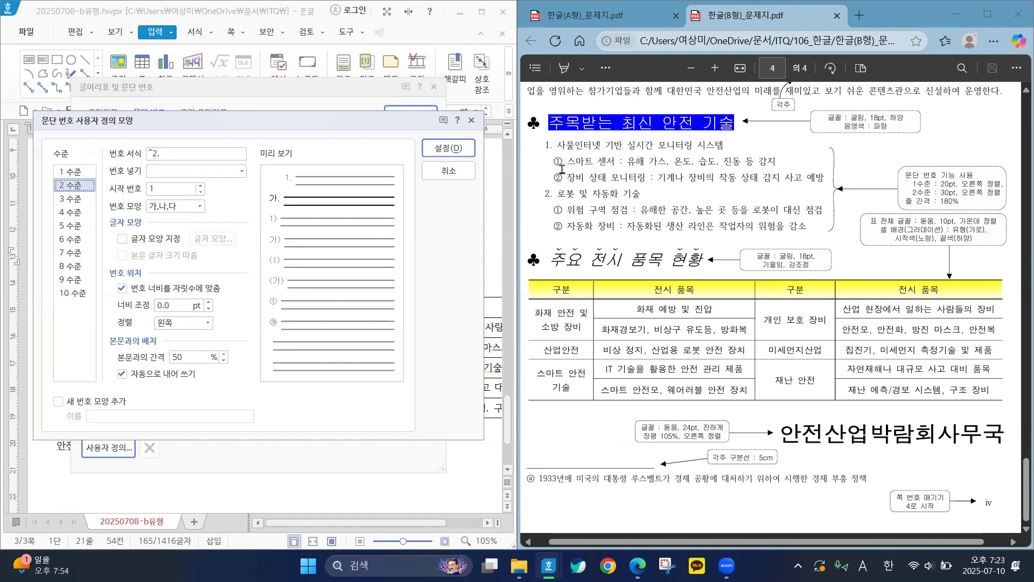
{"action": "left_click", "coordinate": [174, 157]}
{"action": "key", "text": "BackSpace"}
{"action": "left_click", "coordinate": [198, 207]}
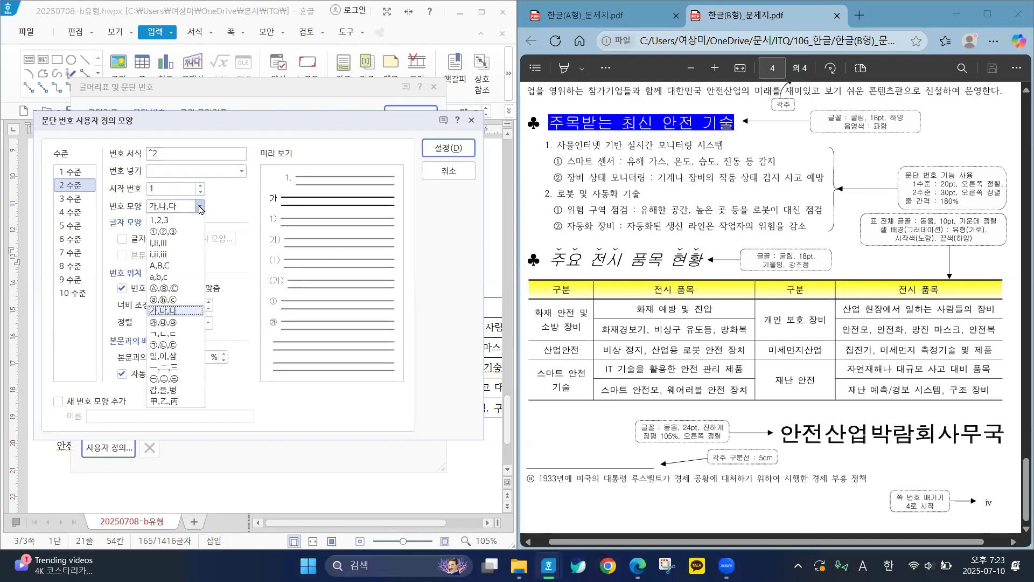
{"action": "left_click", "coordinate": [172, 233]}
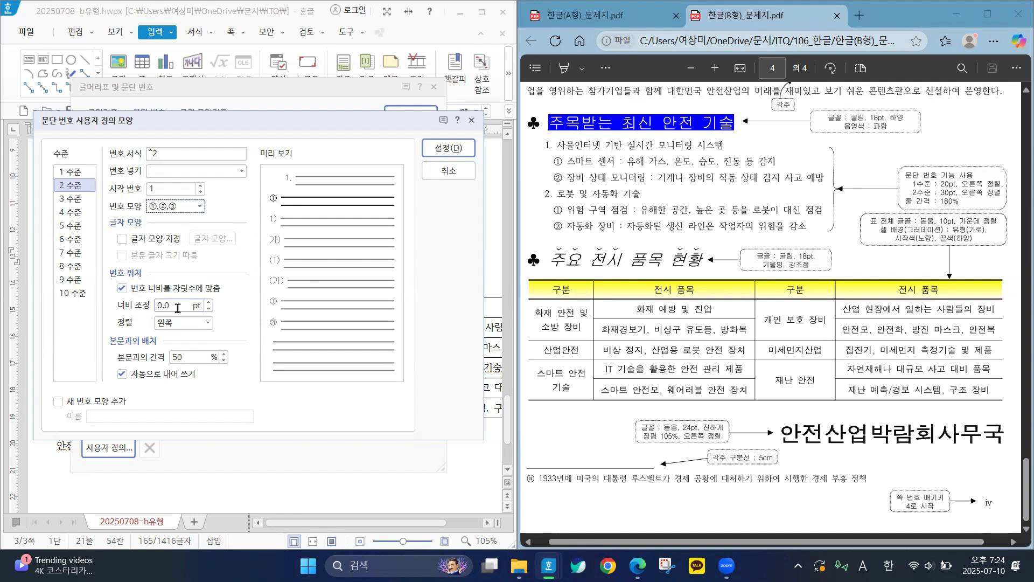
Set the level 2 numbering's width adjustment to 30 pt and alignment to 오른쪽, and apply the custom numbering to the six lines
{"action": "left_click_drag", "start_coordinate": [178, 308], "coordinate": [141, 306]}
{"action": "type", "text": "30"}
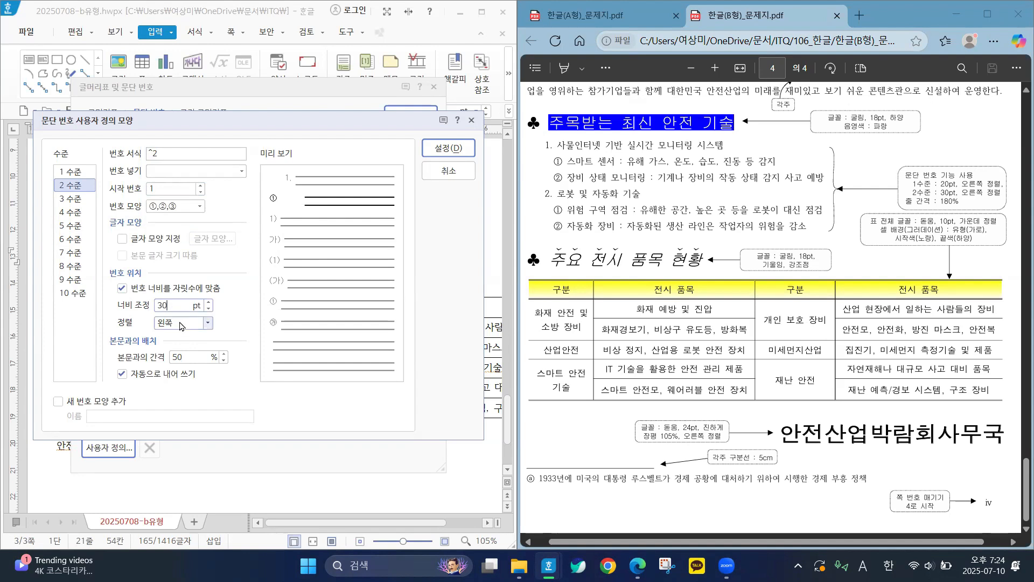
{"action": "left_click", "coordinate": [181, 323]}
{"action": "left_click", "coordinate": [171, 360]}
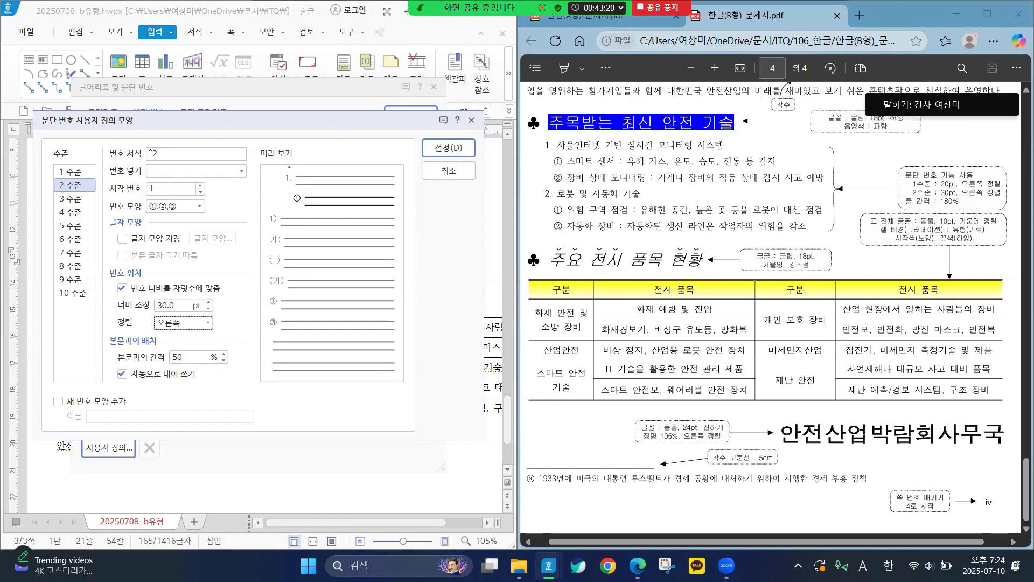
{"action": "mouse_move", "coordinate": [290, 167]}
{"action": "left_mouse_down"}
{"action": "mouse_move", "coordinate": [277, 186]}
{"action": "mouse_move", "coordinate": [308, 165]}
{"action": "mouse_move", "coordinate": [263, 161]}
{"action": "mouse_move", "coordinate": [311, 203]}
{"action": "mouse_move", "coordinate": [300, 188]}
{"action": "left_mouse_up"}
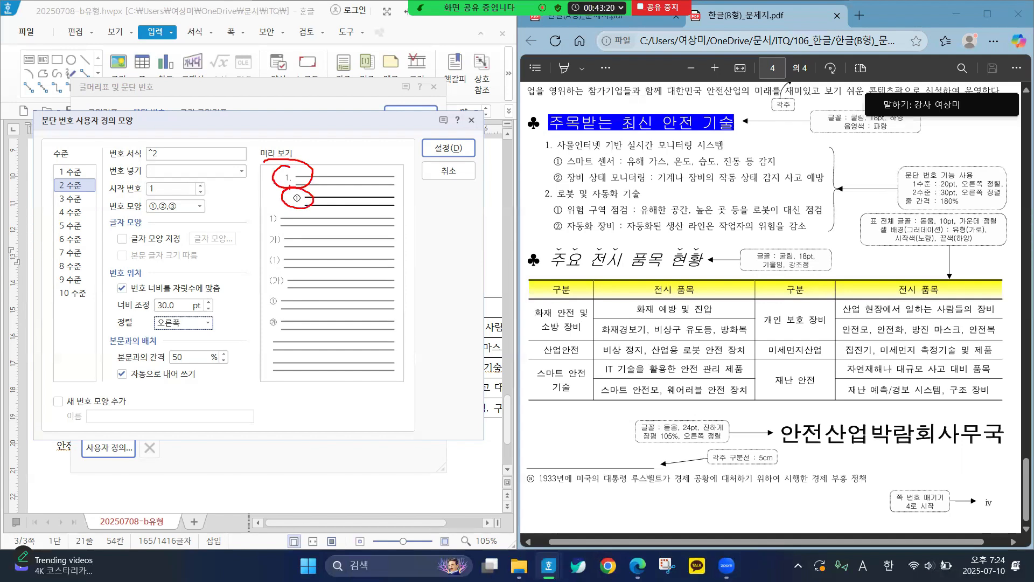
{"action": "left_click", "coordinate": [446, 152]}
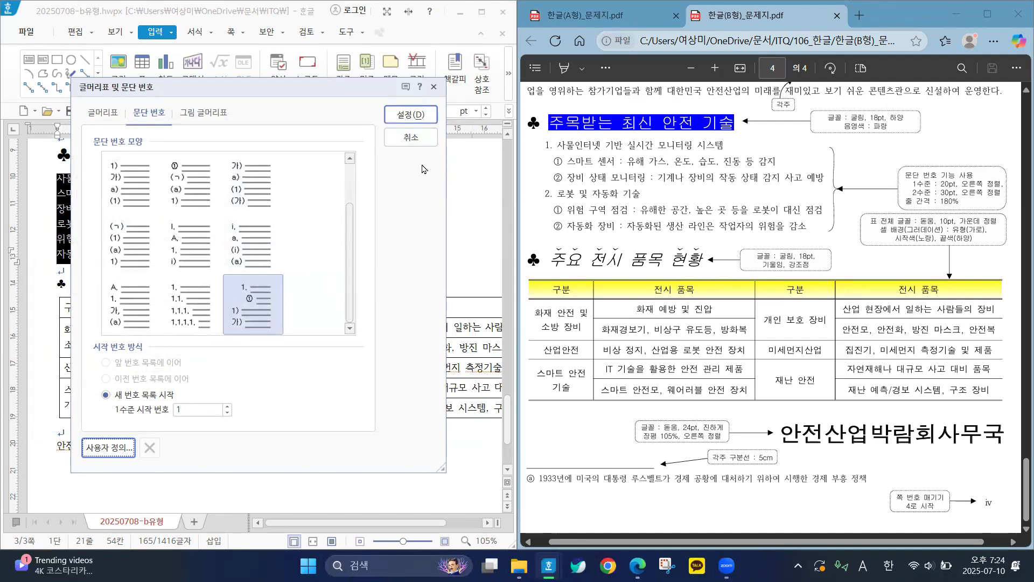
{"action": "left_click", "coordinate": [413, 115]}
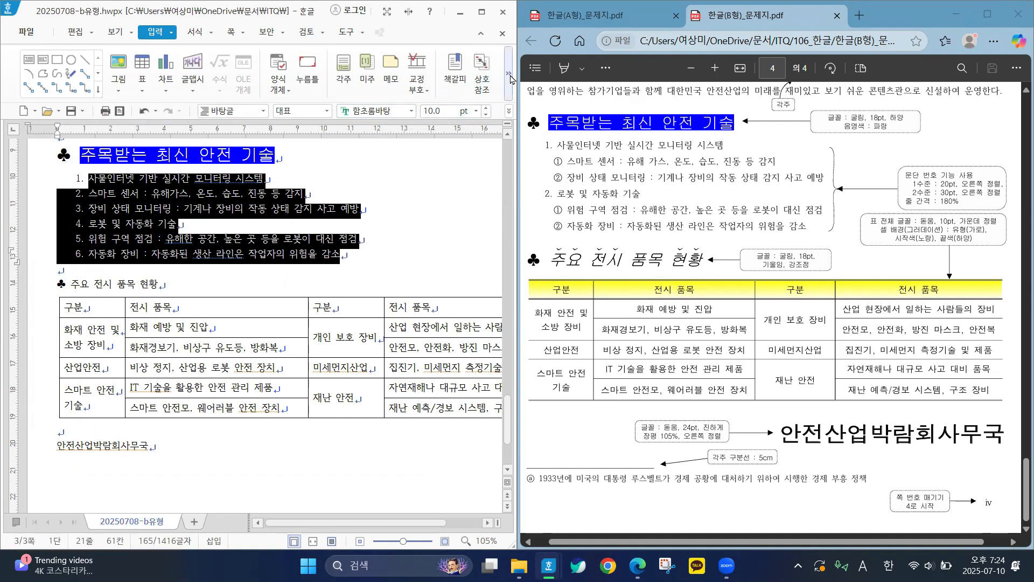
Set the line spacing of the six numbered lines under 주목받는 최신 안전 기술 to 180%
{"action": "left_click", "coordinate": [508, 113]}
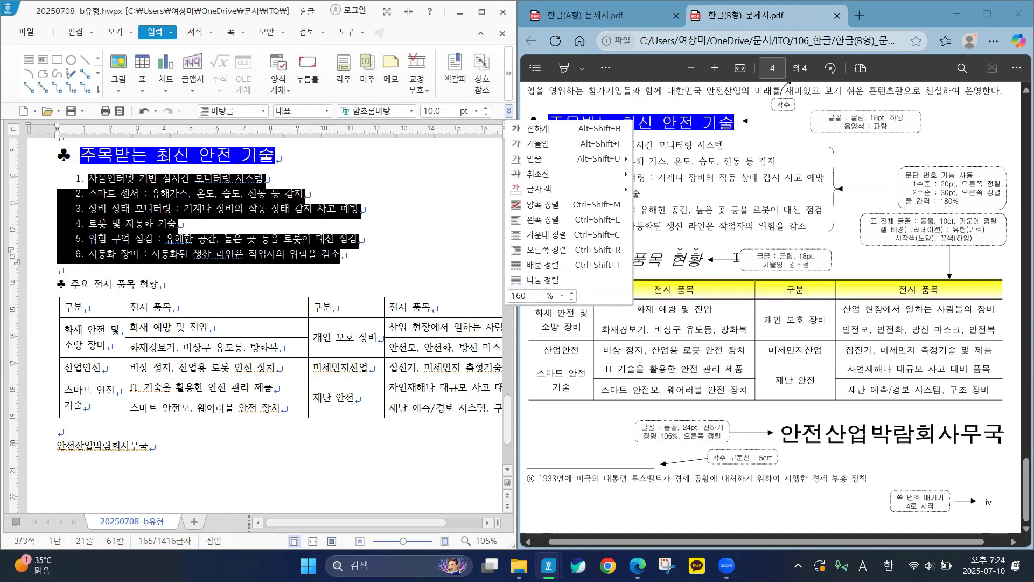
{"action": "left_click", "coordinate": [563, 296]}
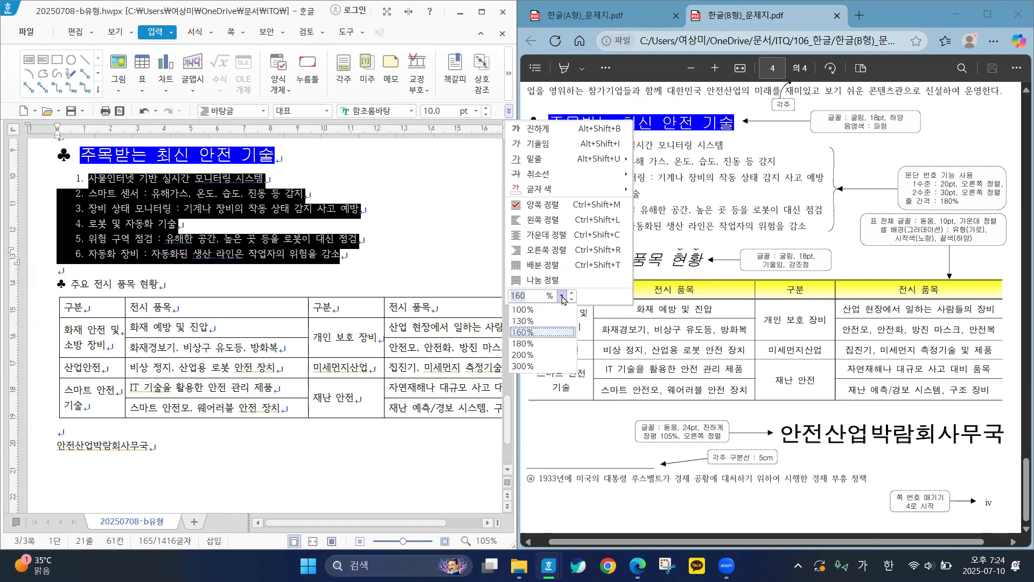
{"action": "left_click", "coordinate": [535, 344]}
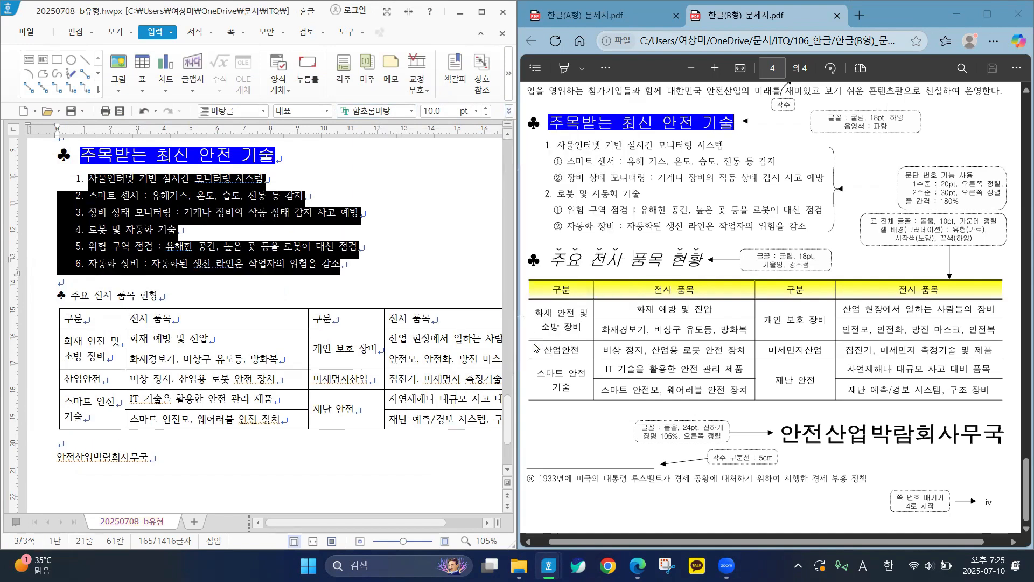
{"action": "left_click", "coordinate": [361, 213]}
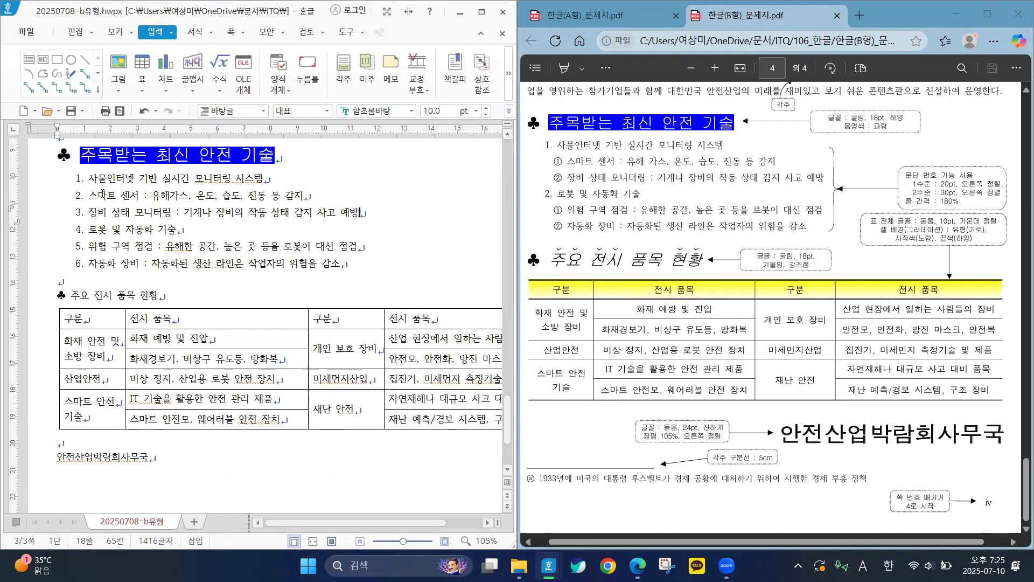
Demote the 스마트 센서 and 장비 상태 모니터링 lines to the second numbering level
{"action": "left_click_drag", "start_coordinate": [87, 196], "coordinate": [259, 219]}
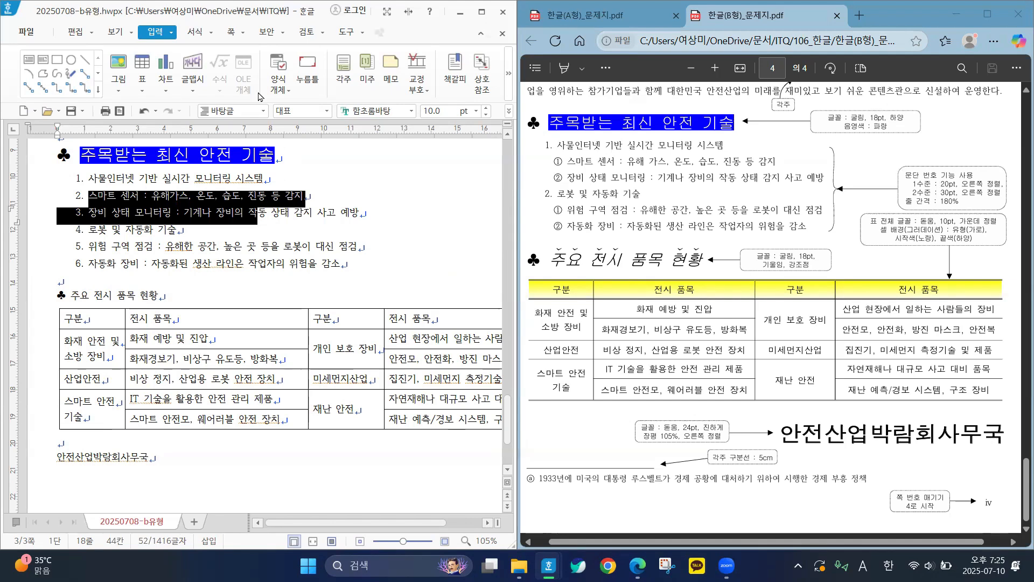
{"action": "left_click", "coordinate": [211, 34]}
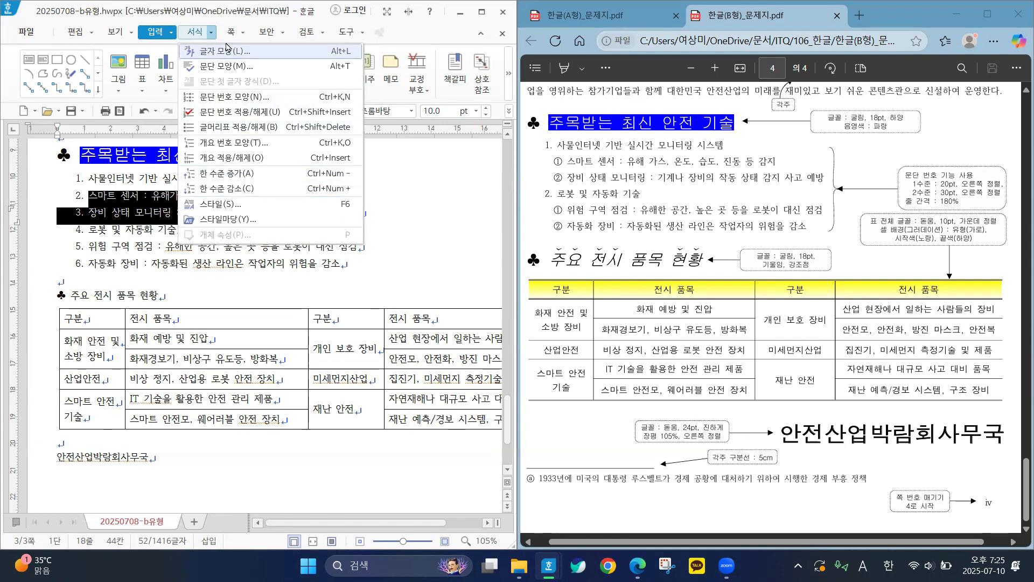
{"action": "left_click", "coordinate": [243, 33]}
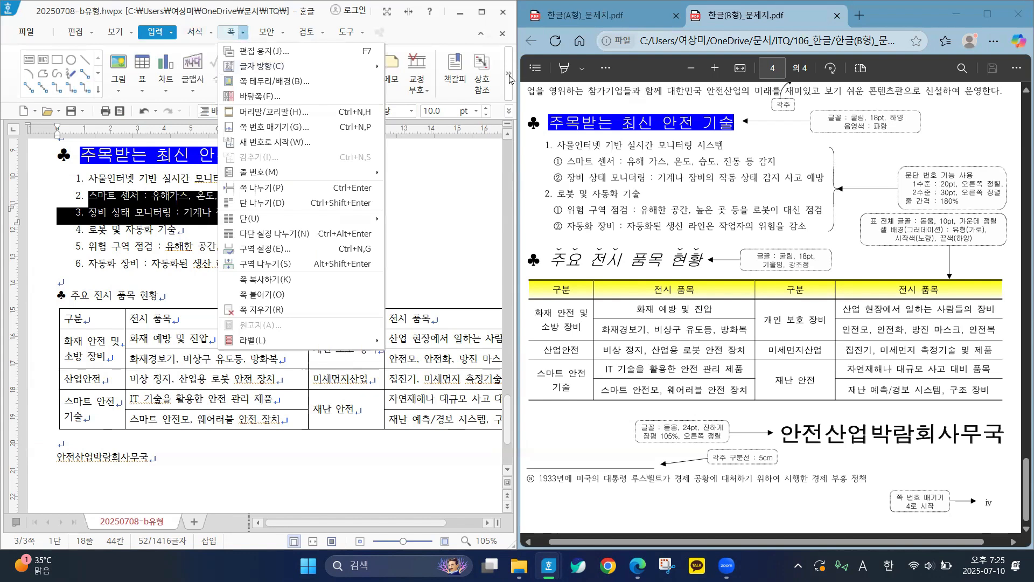
{"action": "left_click", "coordinate": [510, 81]}
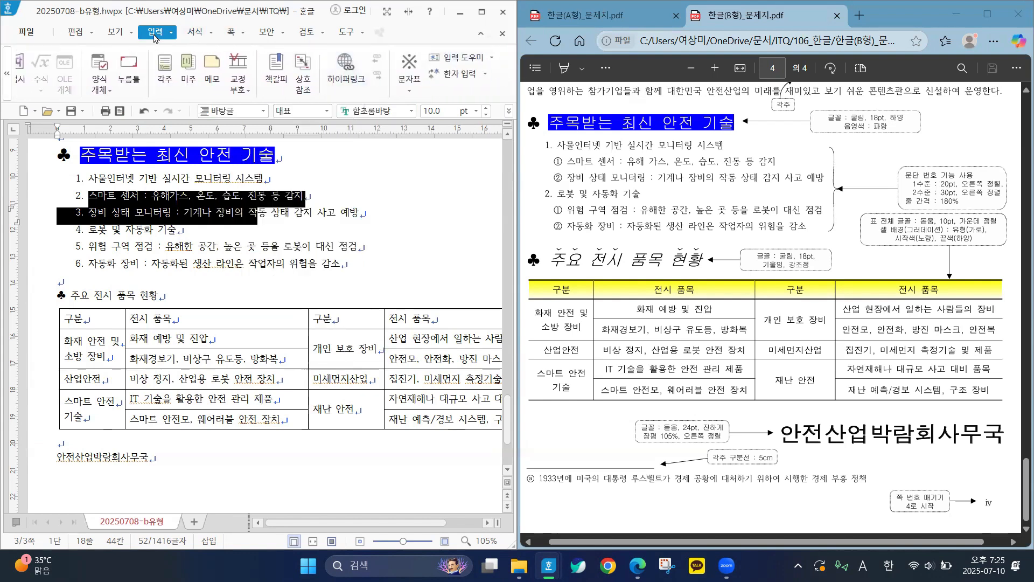
{"action": "left_click", "coordinate": [189, 34]}
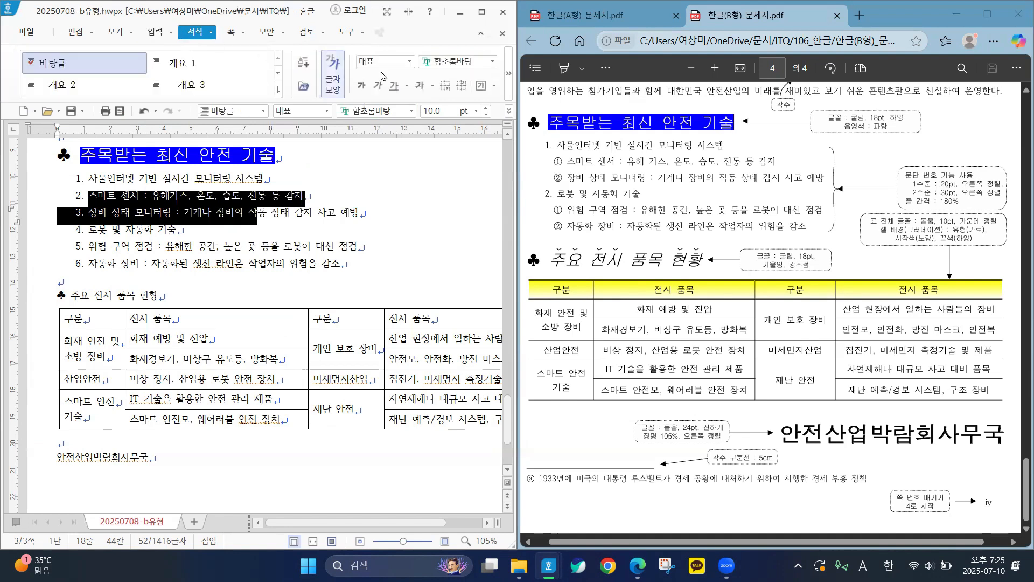
{"action": "left_click", "coordinate": [508, 77]}
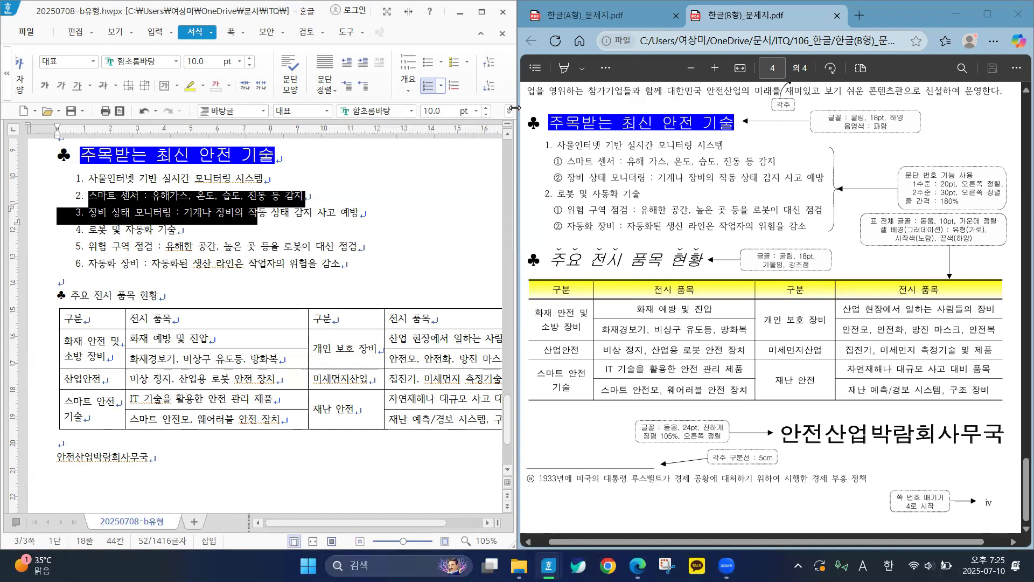
{"action": "left_click", "coordinate": [496, 89]}
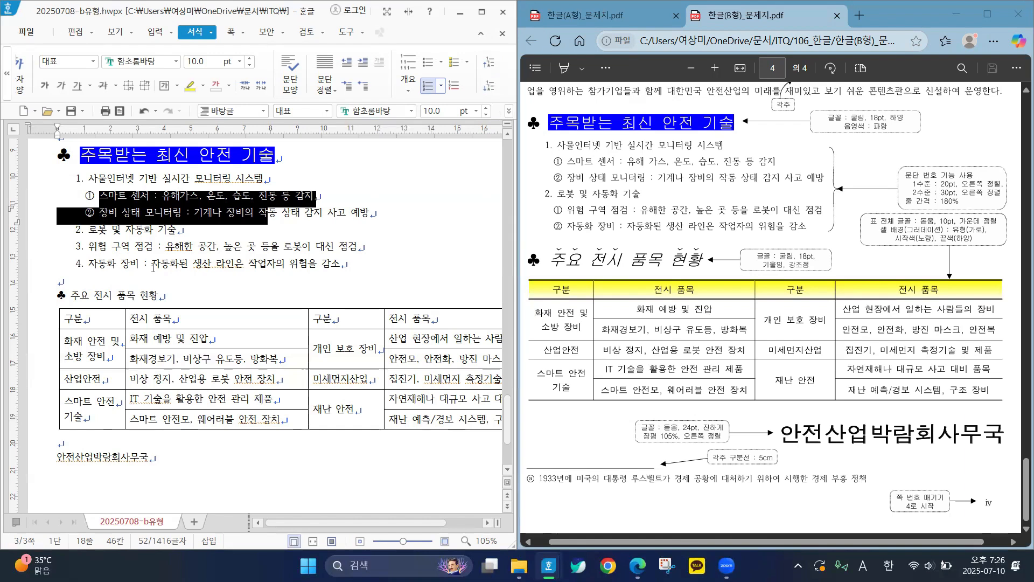
Demote the 위험 구역 점검 and 자동화 장비 lines to the second numbering level
{"action": "left_click", "coordinate": [199, 269]}
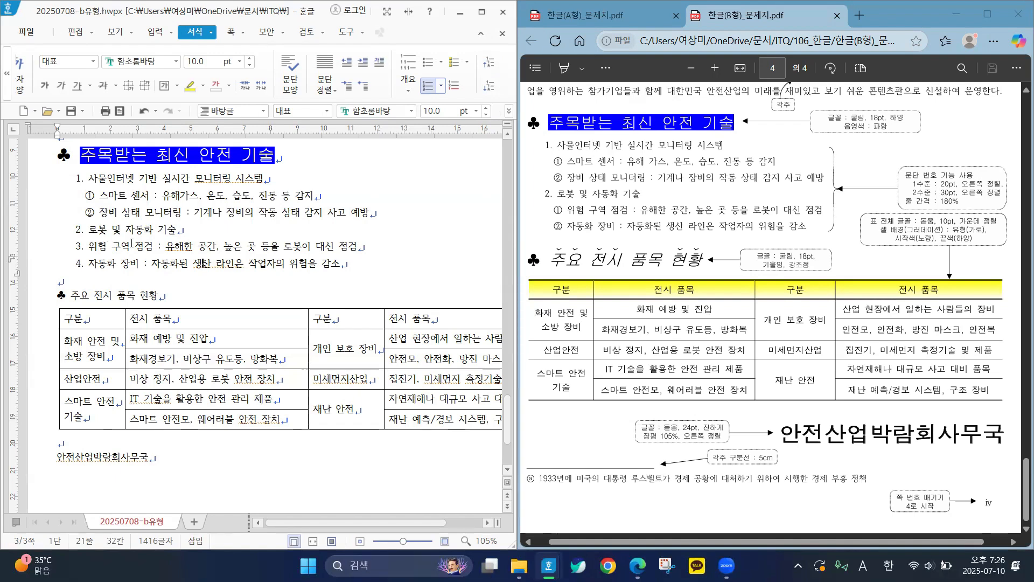
{"action": "left_click_drag", "start_coordinate": [90, 246], "coordinate": [217, 269]}
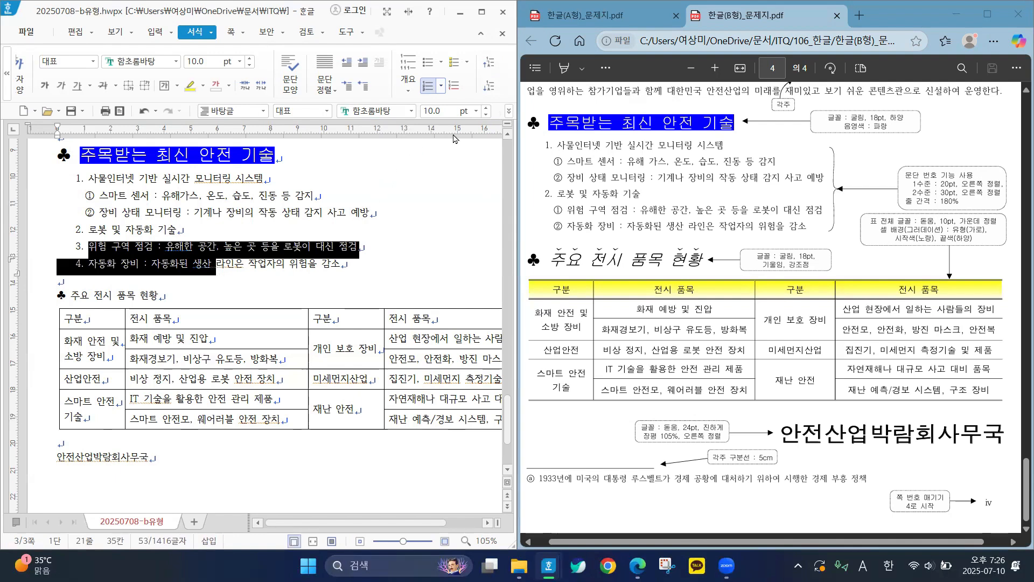
{"action": "left_click", "coordinate": [489, 88]}
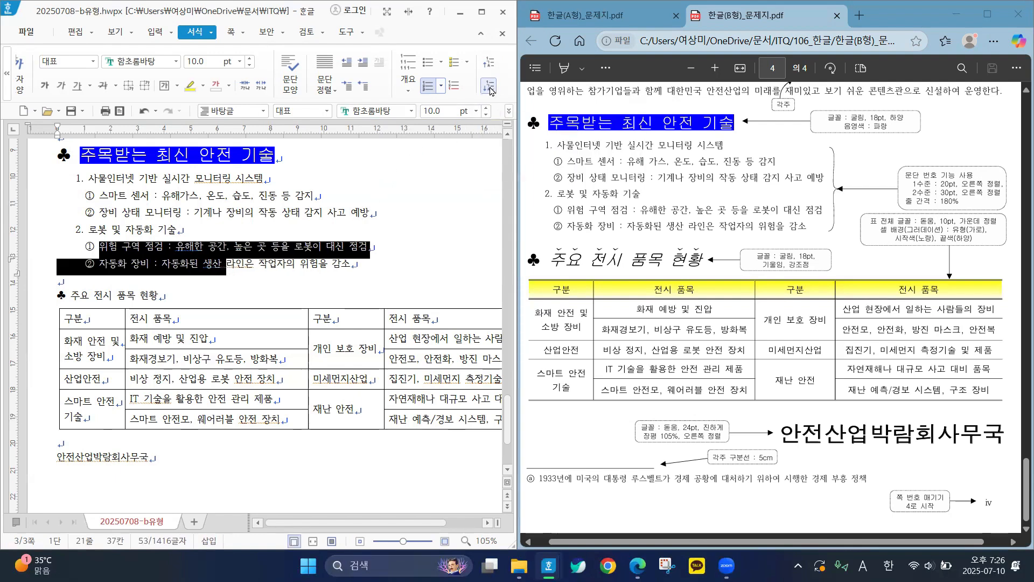
{"action": "left_click", "coordinate": [439, 249]}
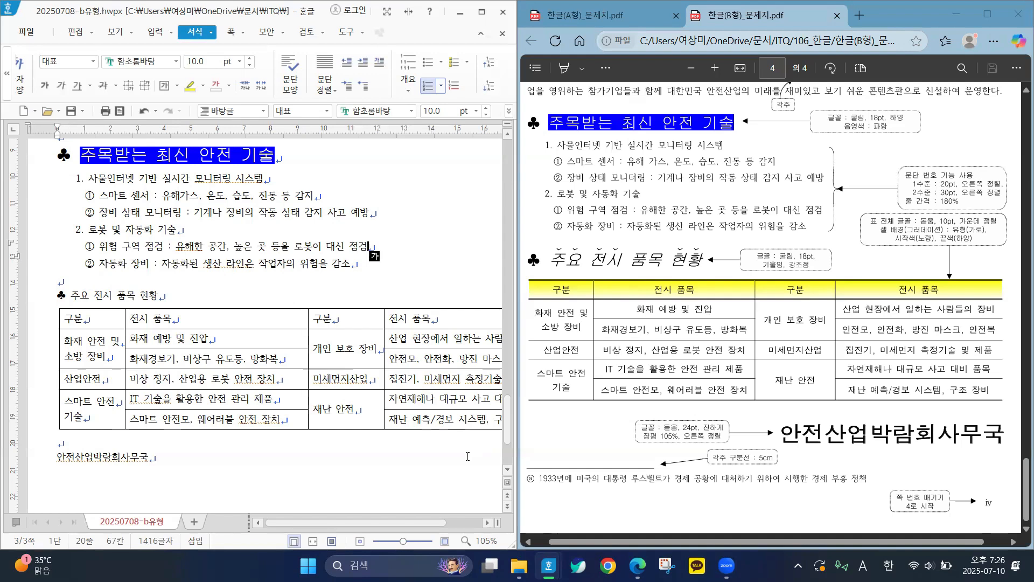
Format the whole heading line ♣ 주요 전시 품목 현황 in the 굴림 font at 18 pt
{"action": "scroll", "coordinate": [467, 456], "scroll_direction": "down", "scroll_amount": 3}
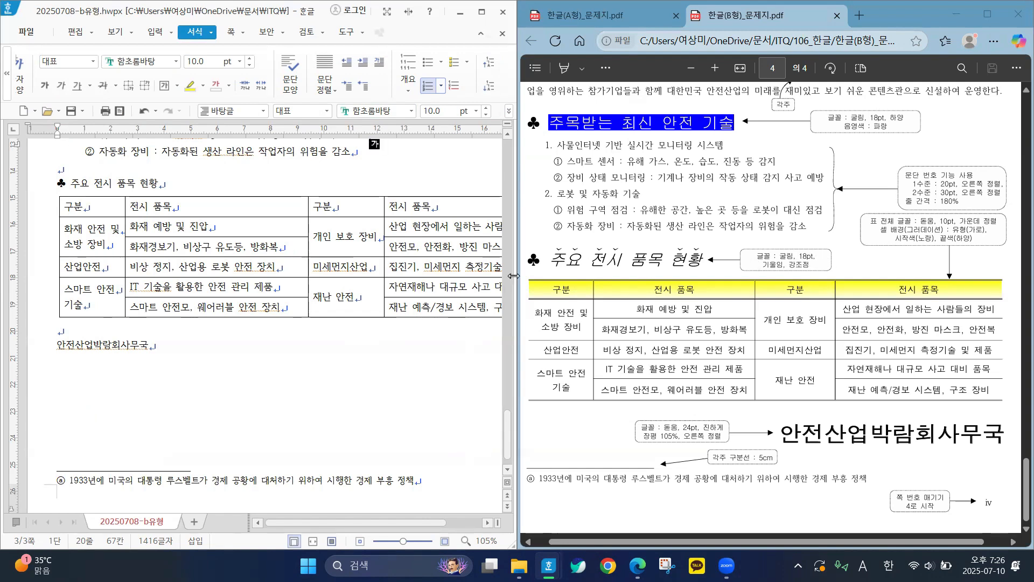
{"action": "left_click", "coordinate": [156, 184]}
{"action": "left_click_drag", "start_coordinate": [156, 184], "coordinate": [58, 184]}
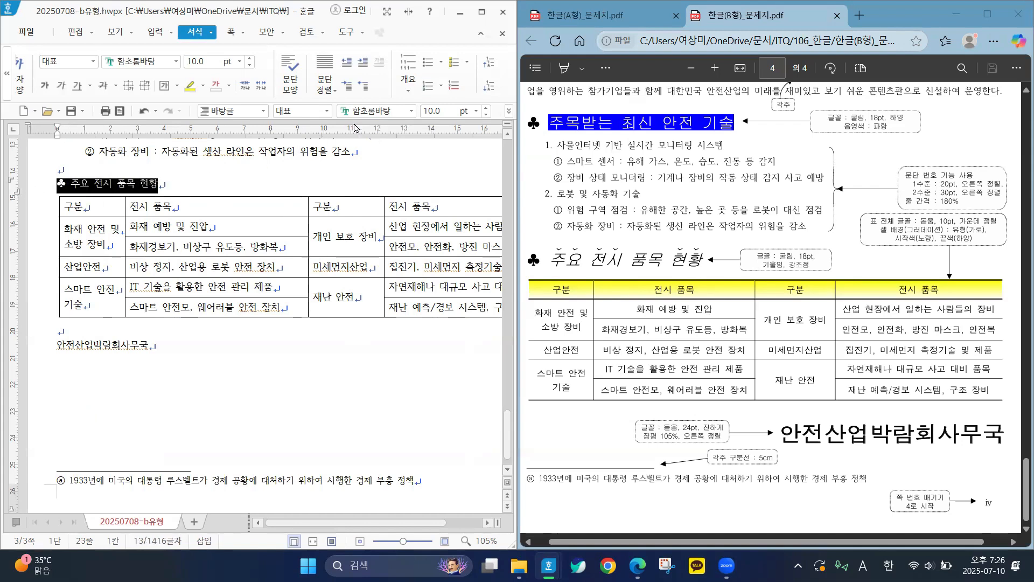
{"action": "left_click", "coordinate": [397, 112]}
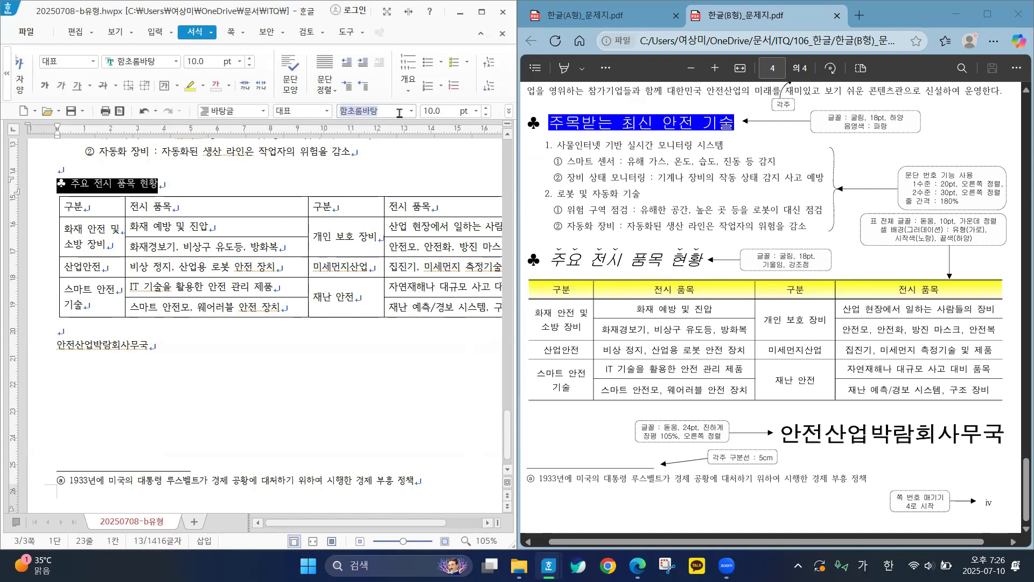
{"action": "type", "text": "굴"}
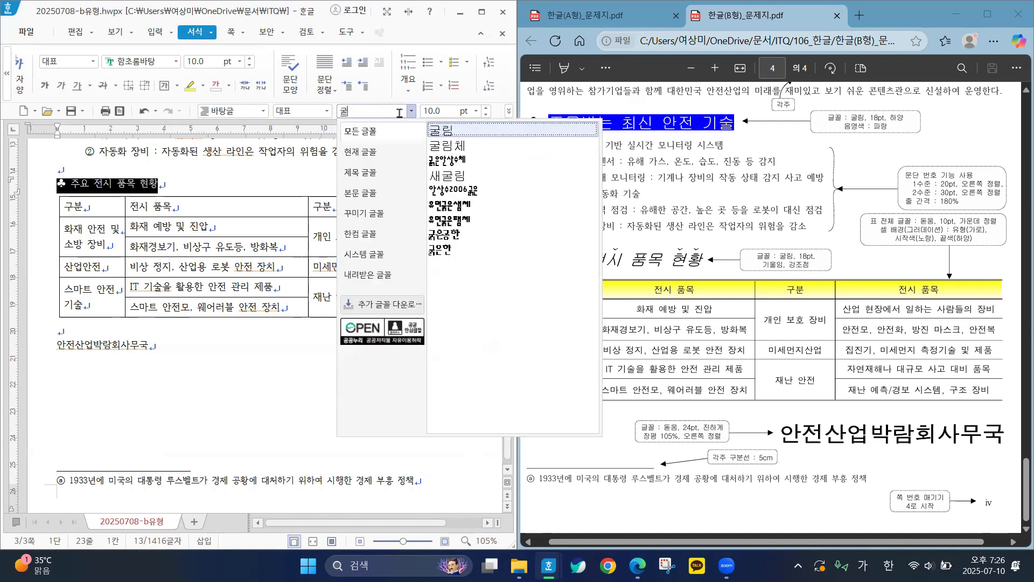
{"action": "left_click", "coordinate": [440, 131]}
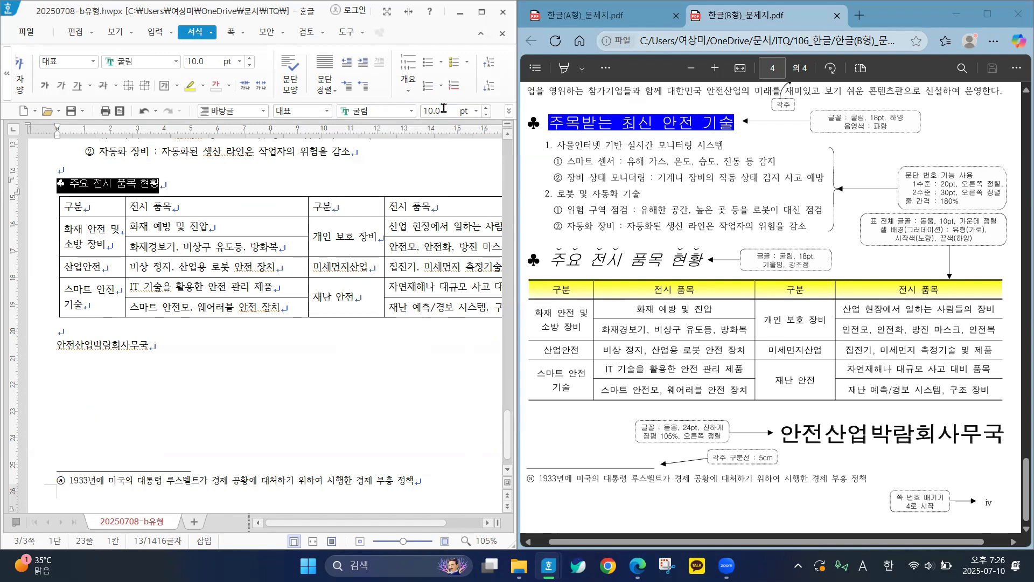
{"action": "left_click", "coordinate": [444, 108]}
{"action": "type", "text": "18"}
{"action": "key", "text": "Return"}
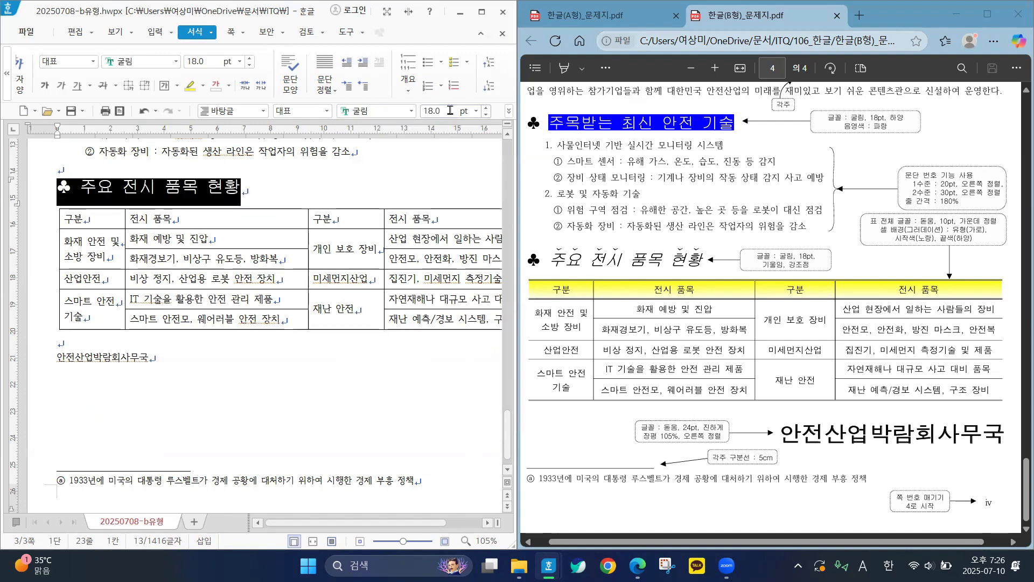
{"action": "left_click", "coordinate": [473, 113]}
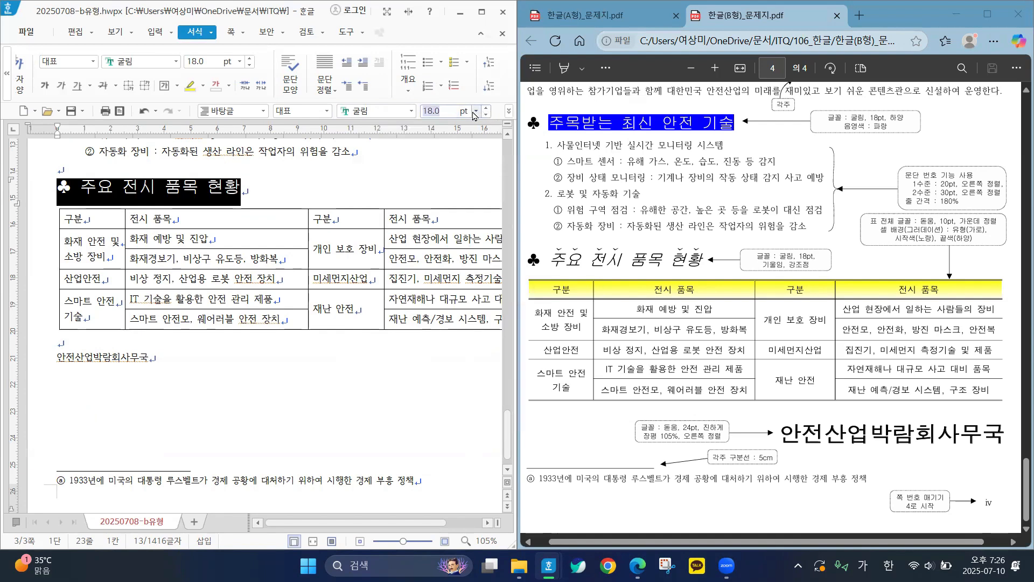
{"action": "left_click", "coordinate": [475, 111]}
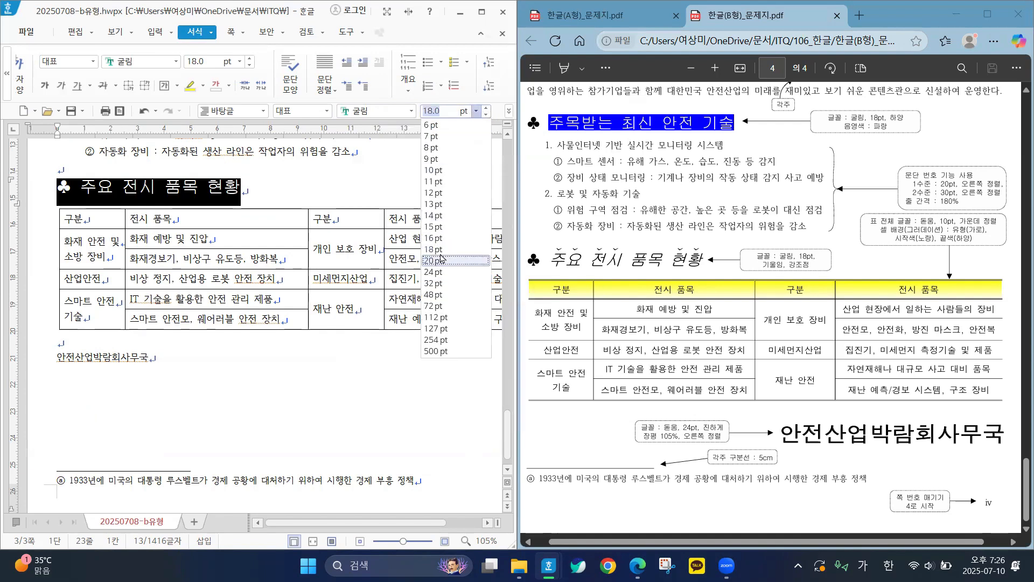
{"action": "left_click", "coordinate": [417, 163]}
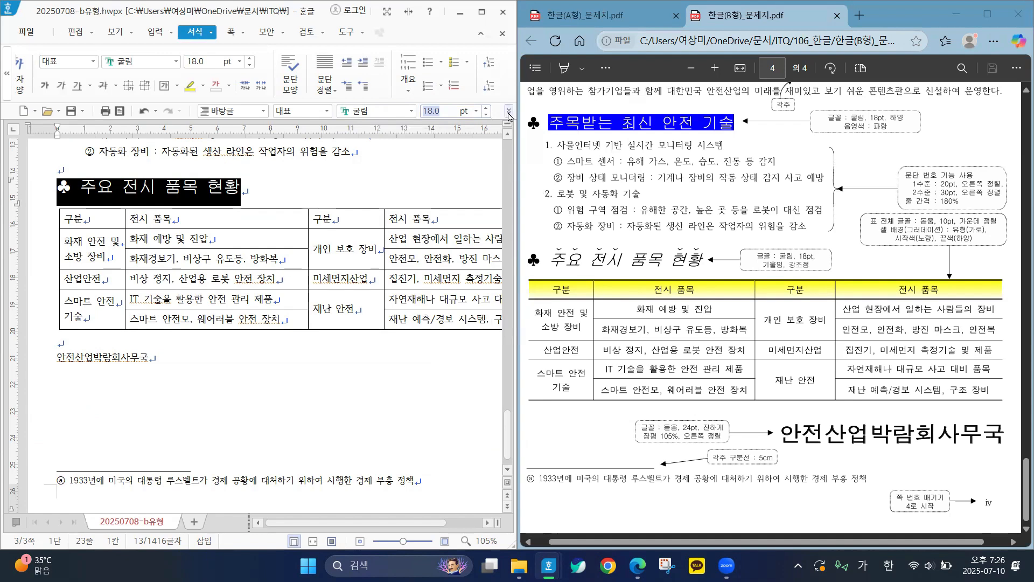
Italicize the heading text 주요 전시 품목 현황, leaving out the ♣ symbol
{"action": "left_click", "coordinate": [300, 189]}
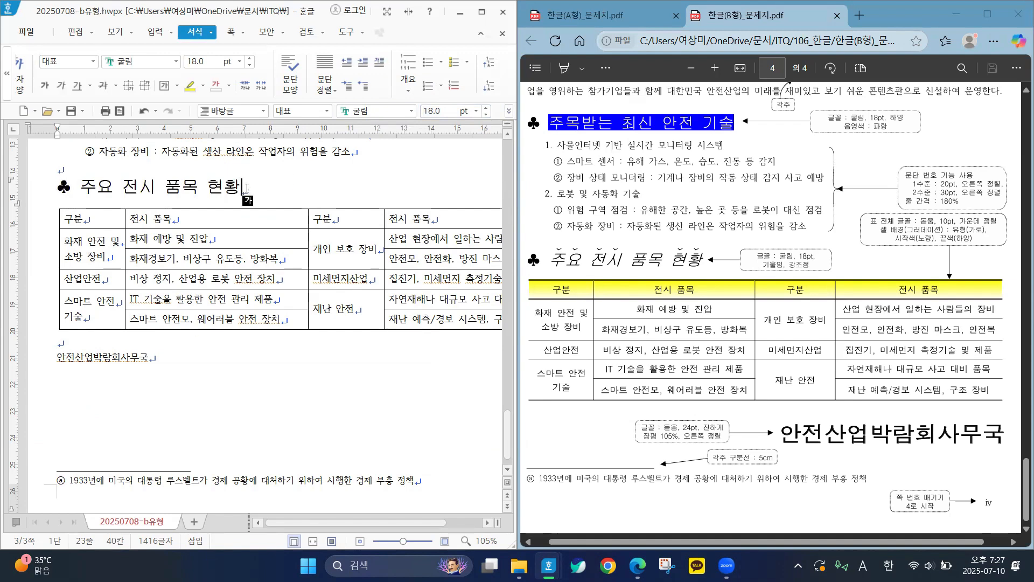
{"action": "left_click_drag", "start_coordinate": [243, 188], "coordinate": [85, 189]}
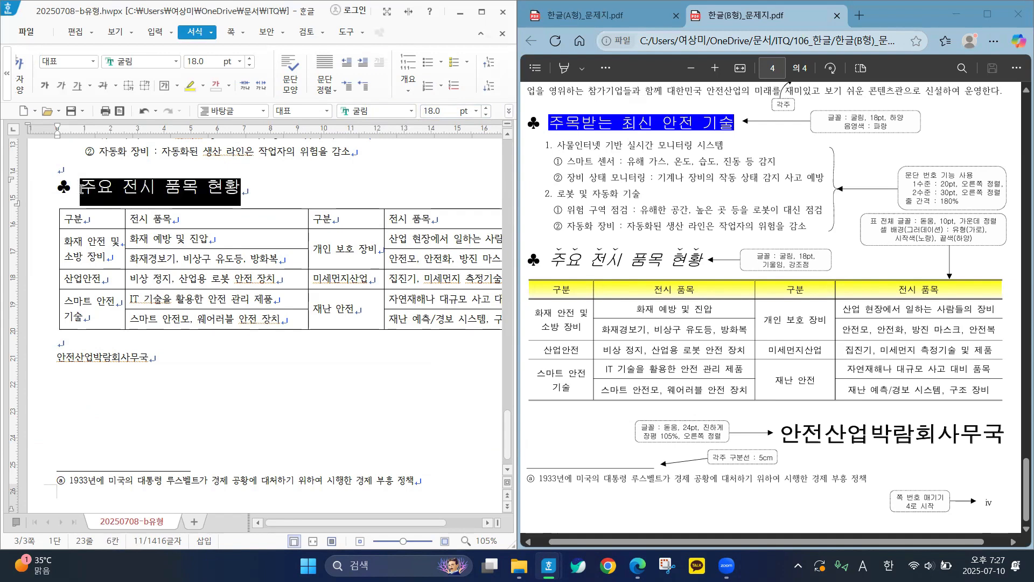
{"action": "left_click", "coordinate": [509, 112]}
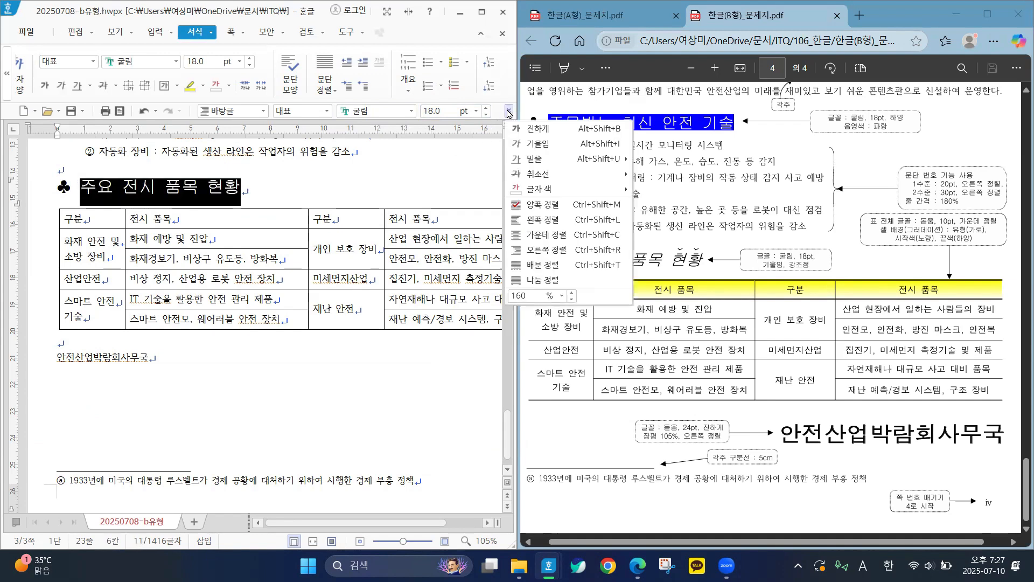
{"action": "left_click", "coordinate": [537, 146]}
{"action": "left_click", "coordinate": [306, 187]}
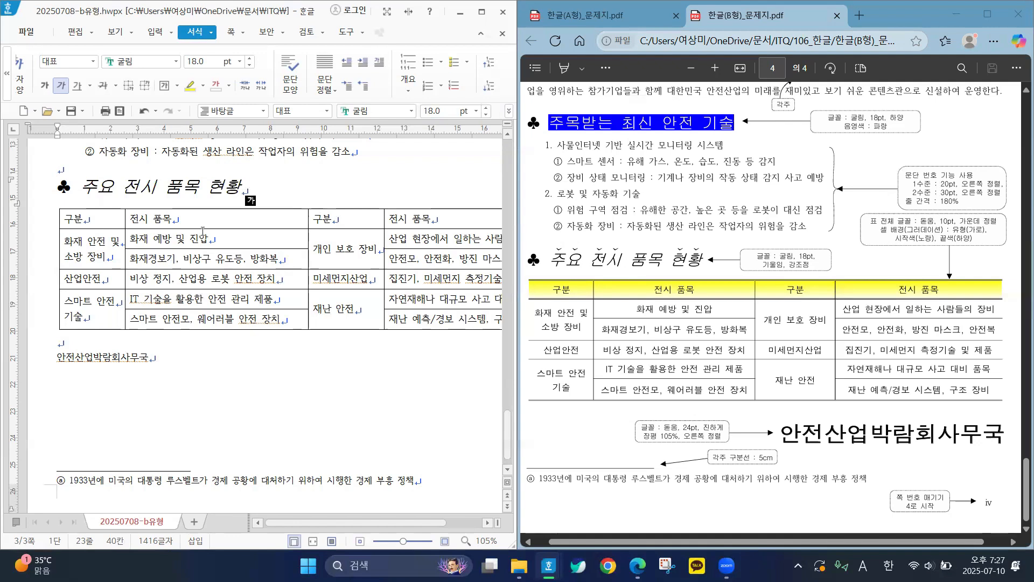
Add the v-shaped emphasis mark (강조점) above the characters of 주요 전시 in the table heading
{"action": "left_click", "coordinate": [163, 186]}
{"action": "left_click_drag", "start_coordinate": [159, 185], "coordinate": [84, 186]}
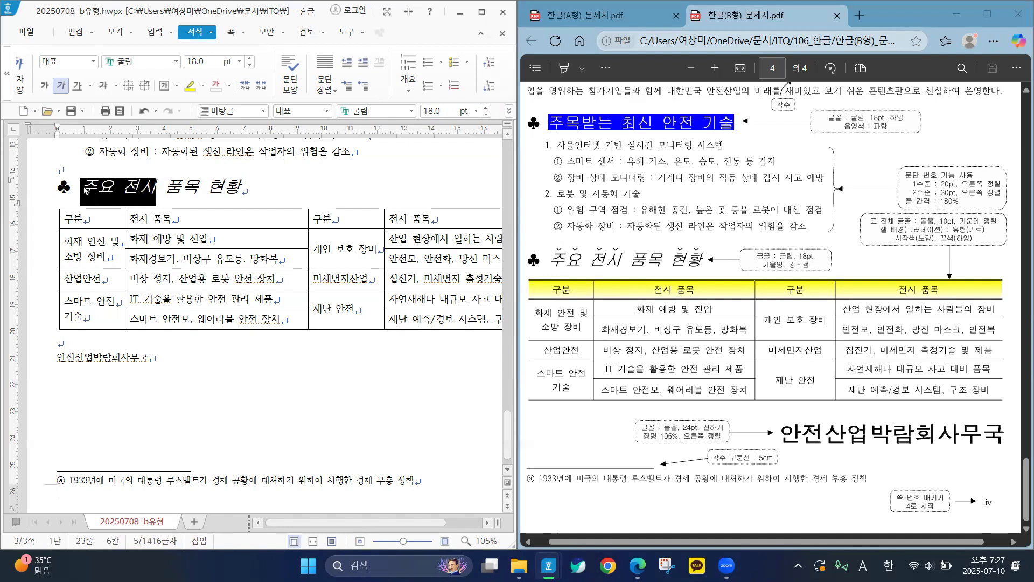
{"action": "right_click", "coordinate": [93, 187]}
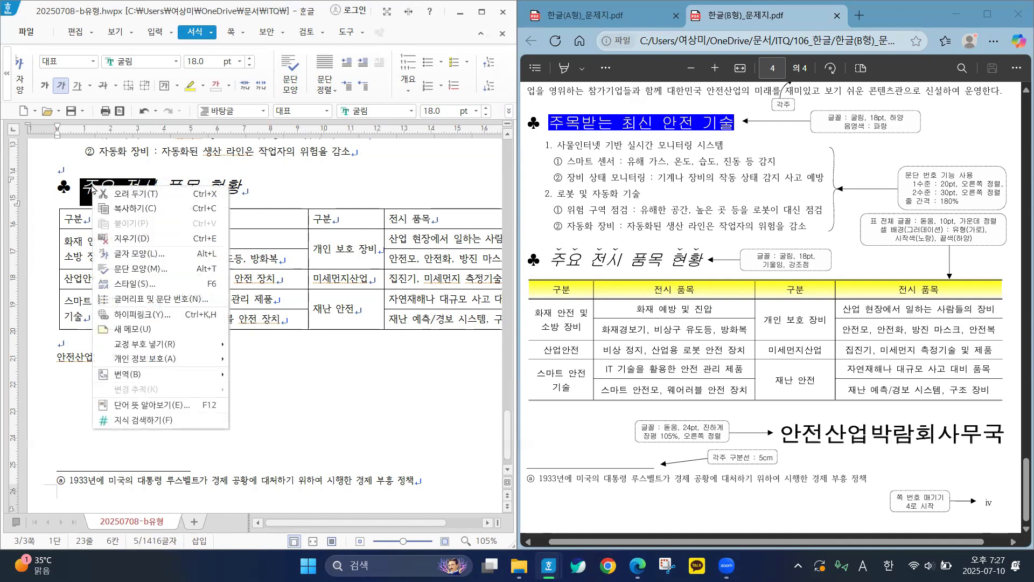
{"action": "left_click", "coordinate": [130, 255]}
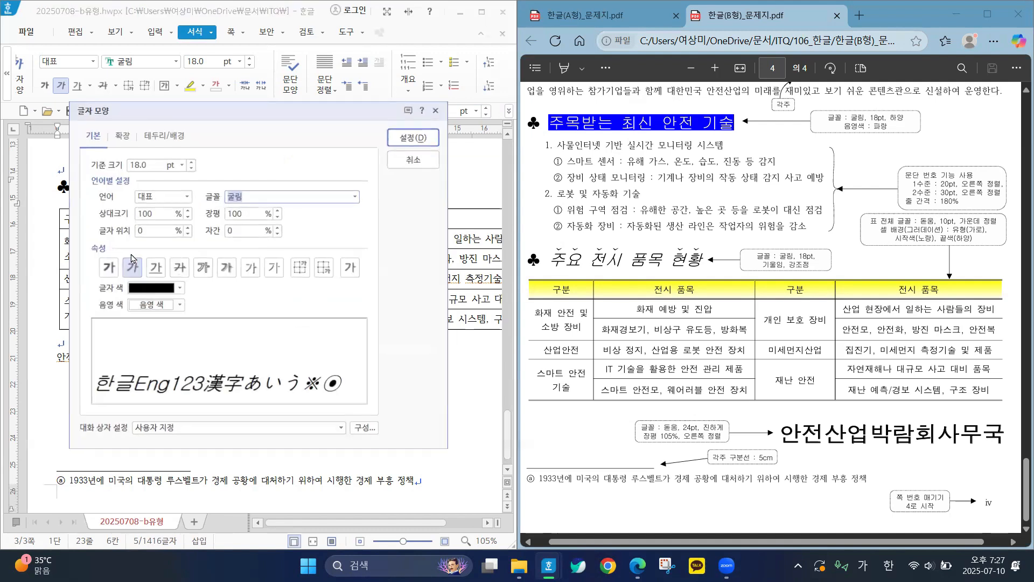
{"action": "left_click", "coordinate": [120, 134]}
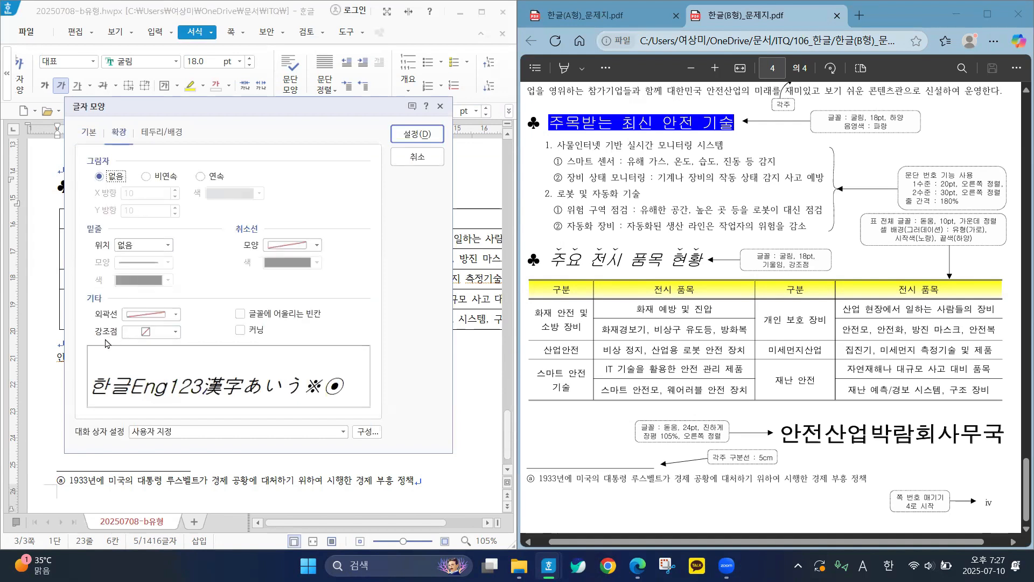
{"action": "left_click", "coordinate": [175, 332]}
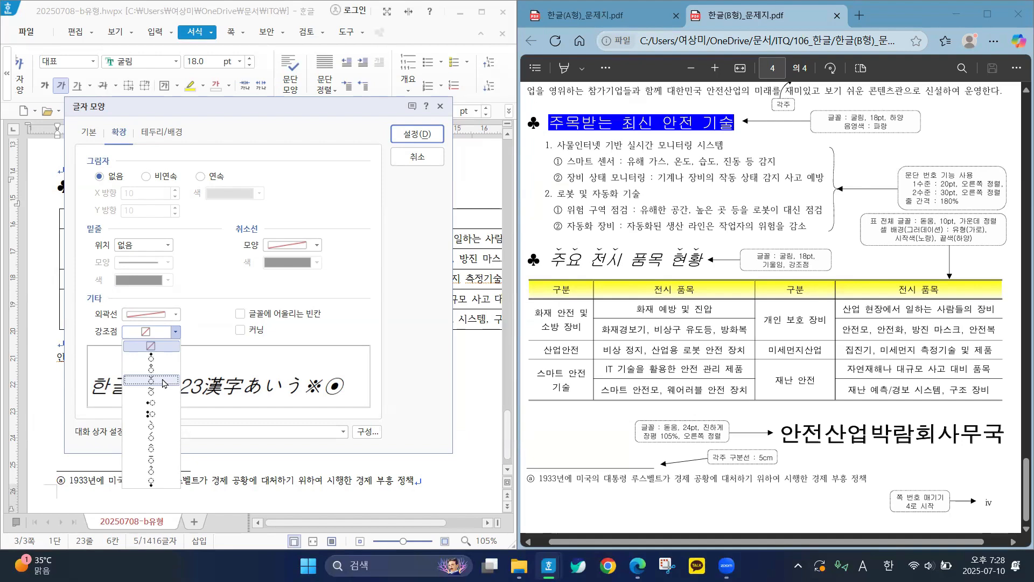
{"action": "left_click", "coordinate": [163, 382]}
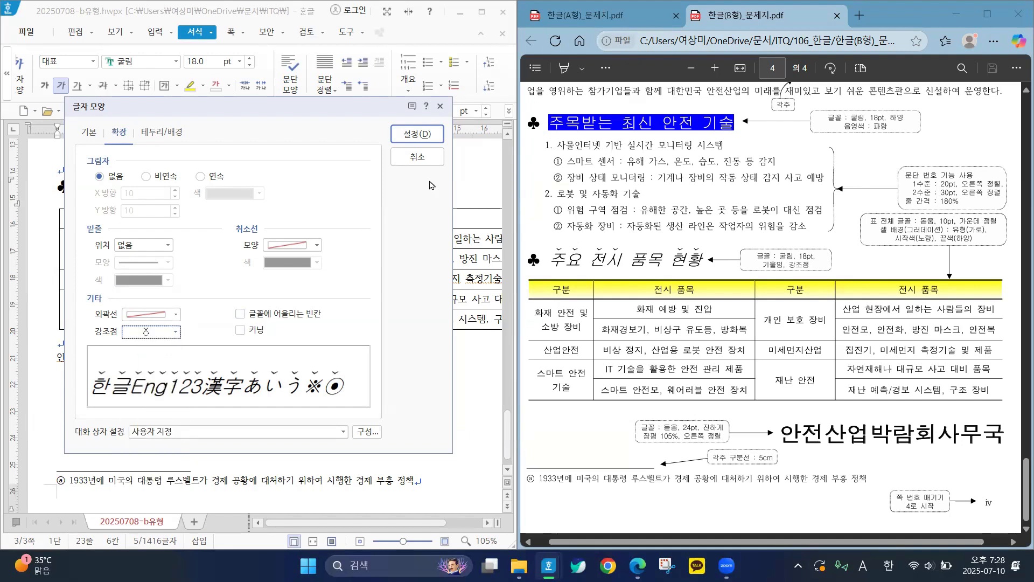
{"action": "left_click", "coordinate": [423, 138]}
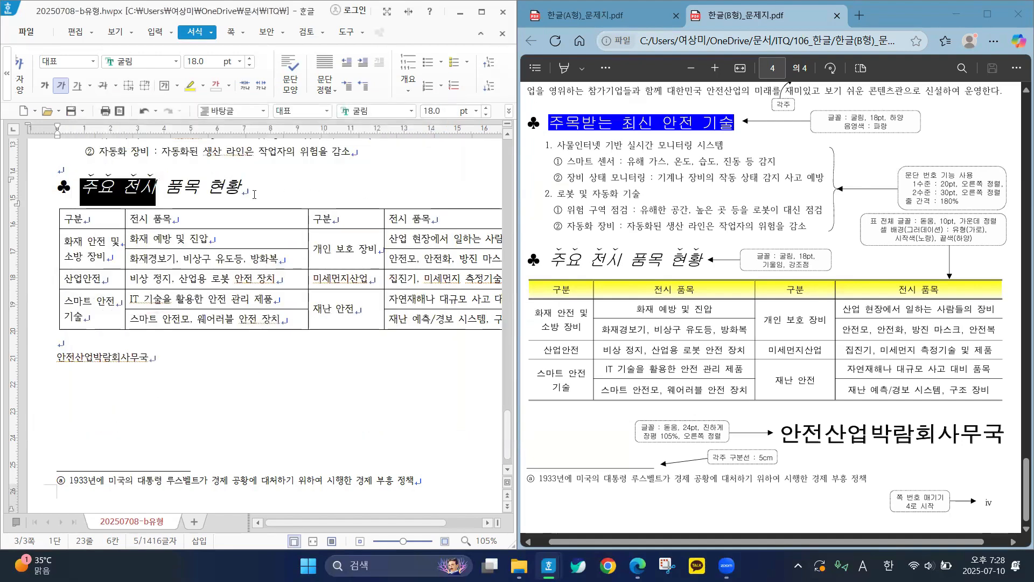
Add the same v-shaped emphasis mark (강조점) above the word 현황 in the table heading
{"action": "left_click_drag", "start_coordinate": [242, 188], "coordinate": [214, 192]}
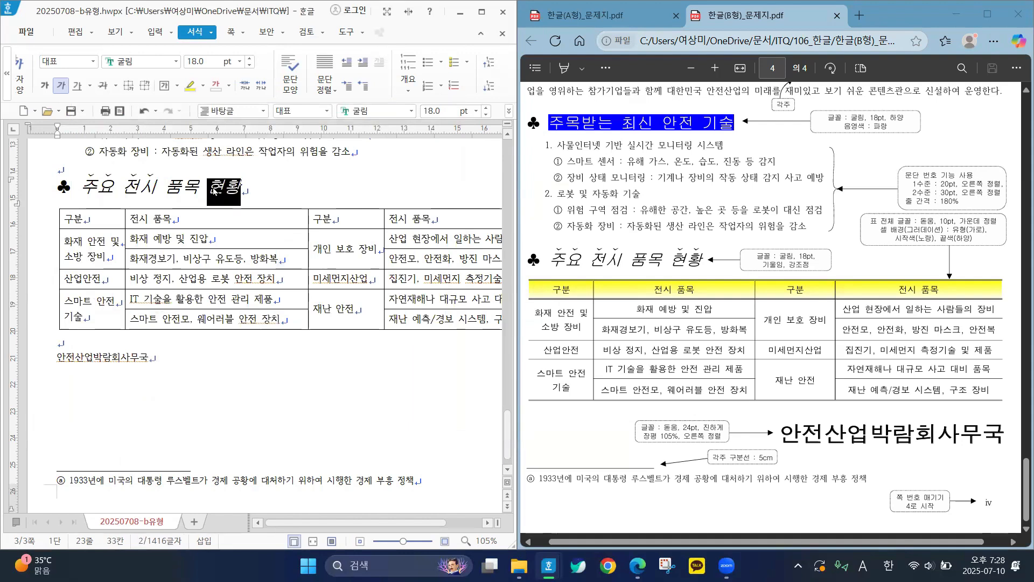
{"action": "right_click", "coordinate": [216, 190]}
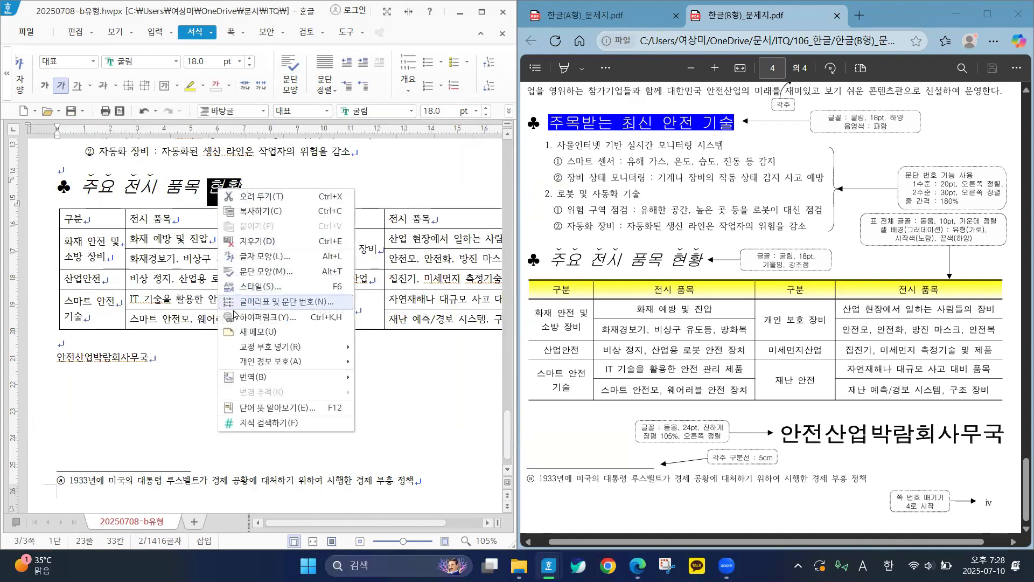
{"action": "left_click", "coordinate": [257, 256]}
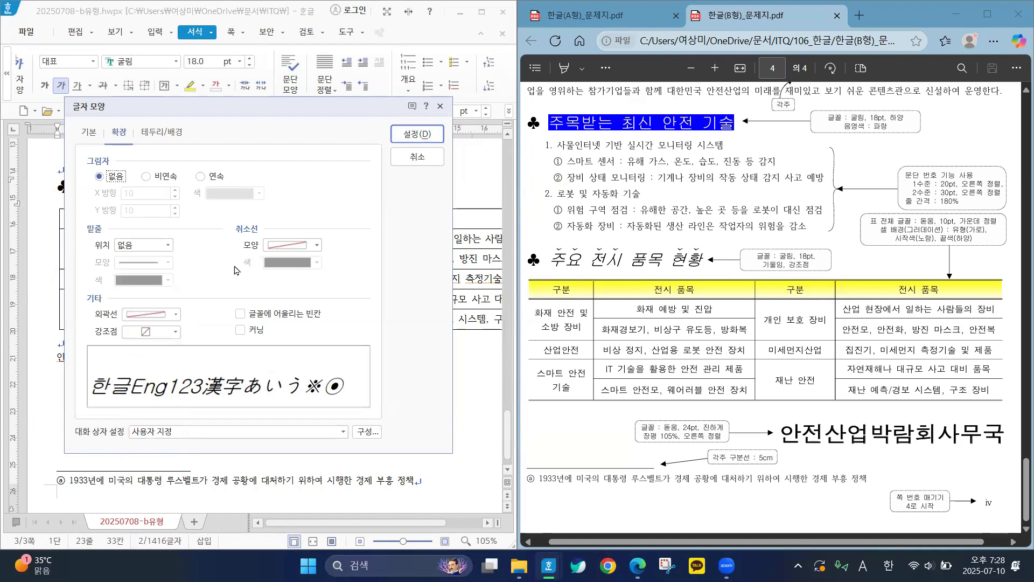
{"action": "left_click", "coordinate": [176, 332]}
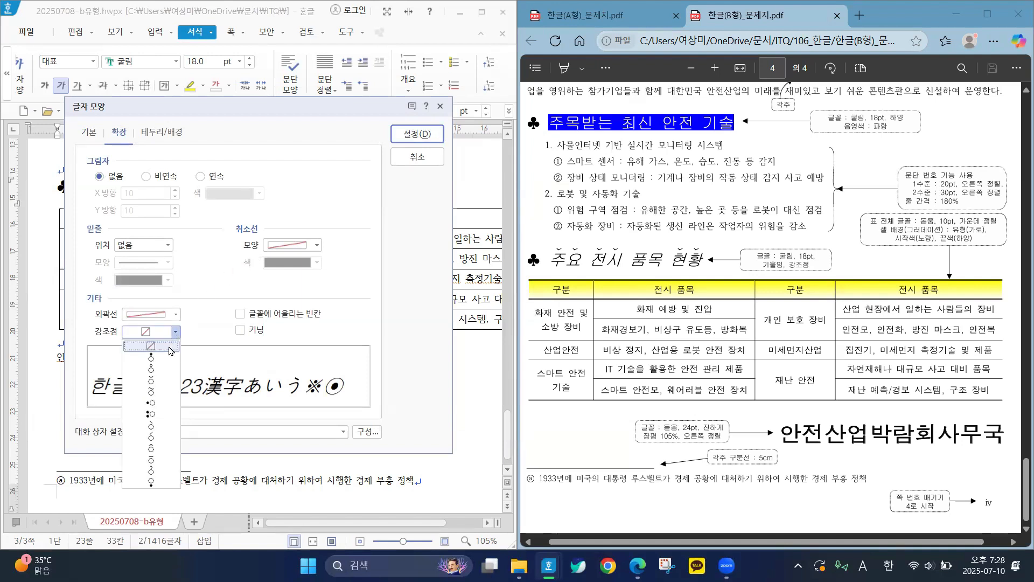
{"action": "left_click", "coordinate": [158, 381]}
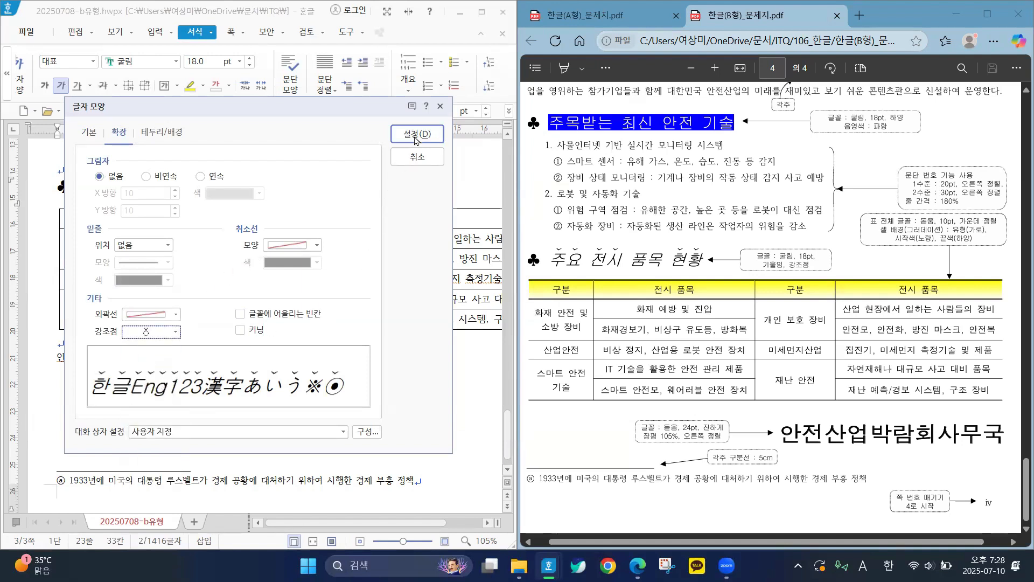
{"action": "left_click", "coordinate": [415, 134]}
{"action": "left_click", "coordinate": [245, 355]}
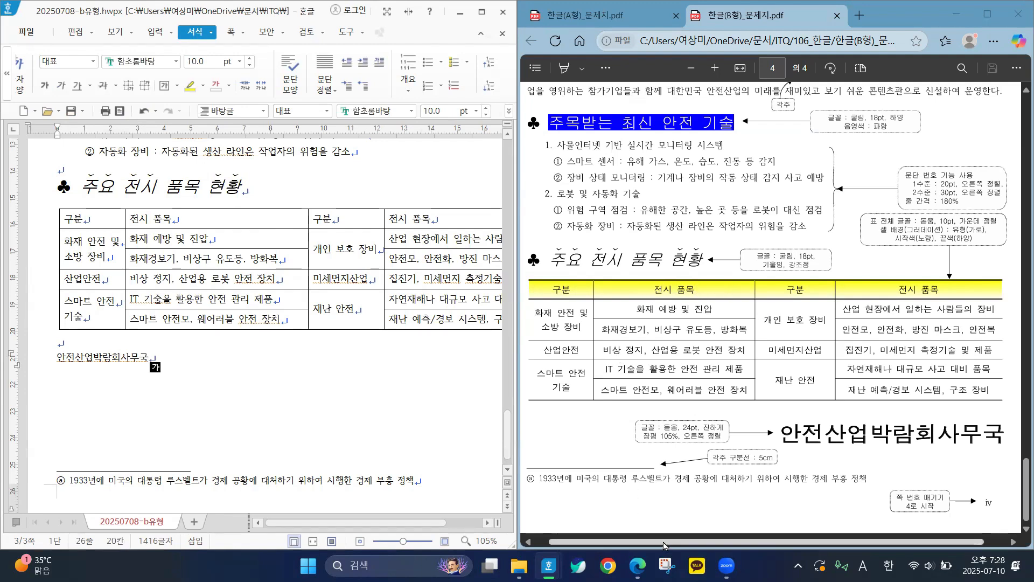
Select all cells of the exhibition items table and set its left and right outer borders to no line
{"action": "mouse_move", "coordinate": [664, 545]}
{"action": "left_mouse_down"}
{"action": "mouse_move", "coordinate": [674, 546]}
{"action": "mouse_move", "coordinate": [659, 545]}
{"action": "left_mouse_up"}
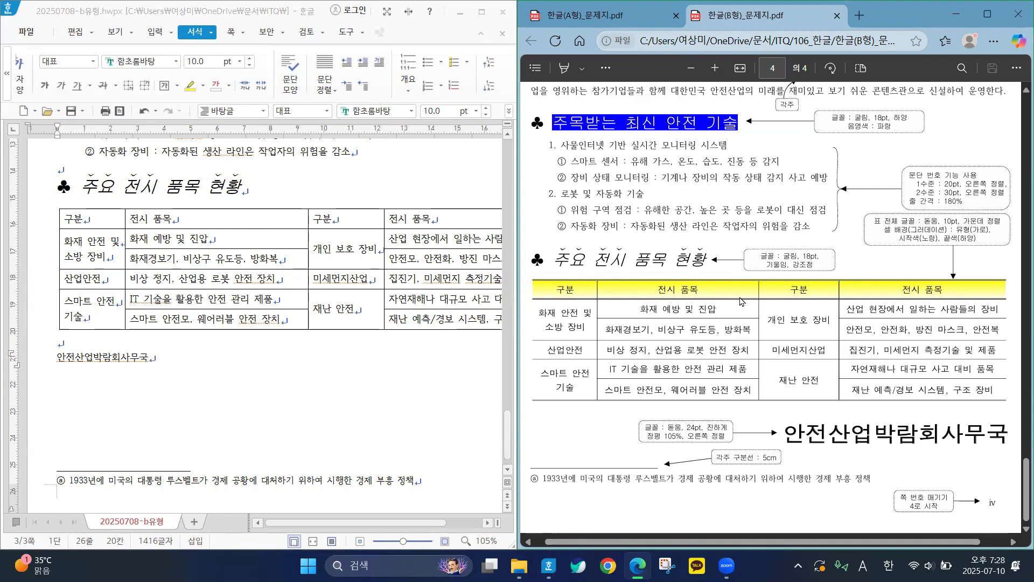
{"action": "left_click", "coordinate": [99, 222]}
{"action": "left_click_drag", "start_coordinate": [447, 238], "coordinate": [476, 326]}
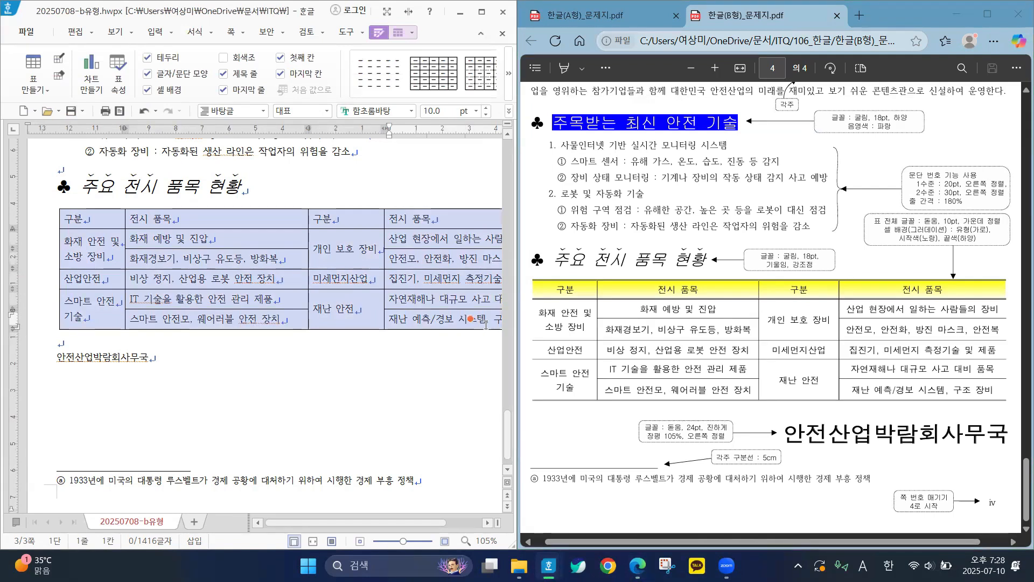
{"action": "mouse_move", "coordinate": [383, 524]}
{"action": "left_mouse_down"}
{"action": "mouse_move", "coordinate": [418, 525]}
{"action": "mouse_move", "coordinate": [386, 528]}
{"action": "left_mouse_up"}
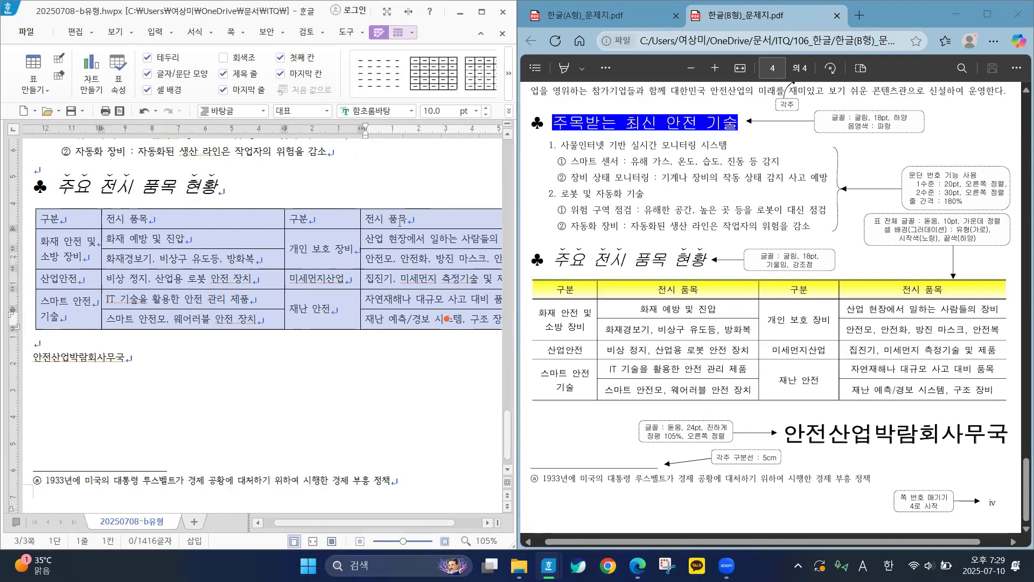
{"action": "key", "text": "l"}
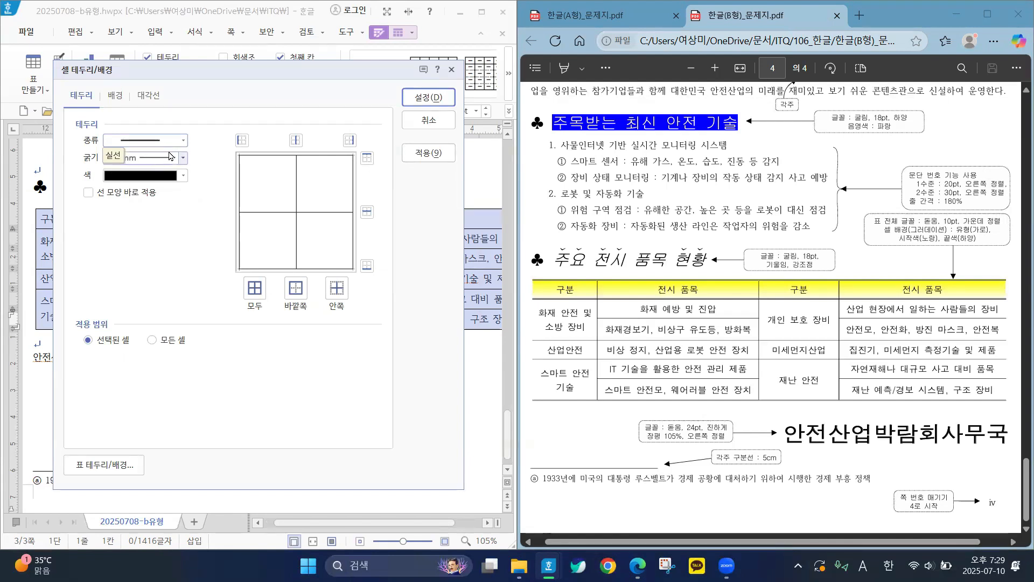
{"action": "left_click", "coordinate": [184, 141]}
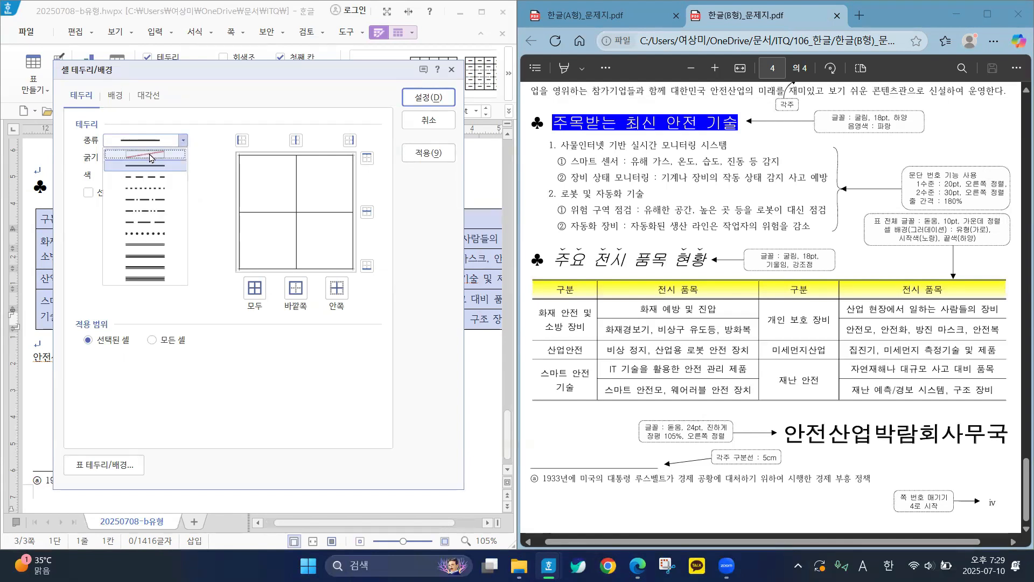
{"action": "left_click", "coordinate": [149, 155]}
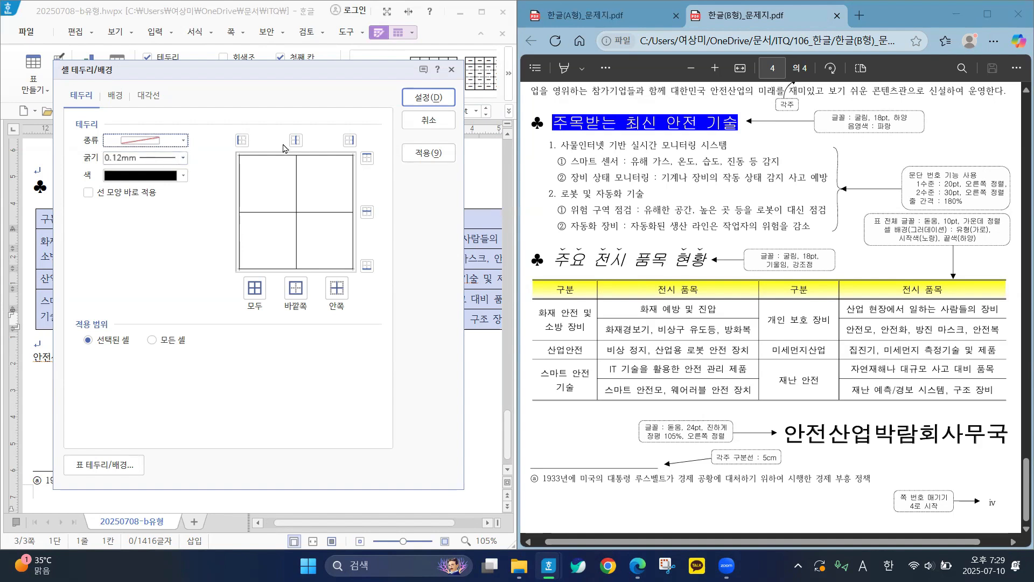
{"action": "key", "text": "ctrl+2"}
{"action": "mouse_move", "coordinate": [248, 146]}
{"action": "left_mouse_down"}
{"action": "mouse_move", "coordinate": [226, 152]}
{"action": "mouse_move", "coordinate": [247, 147]}
{"action": "left_mouse_up"}
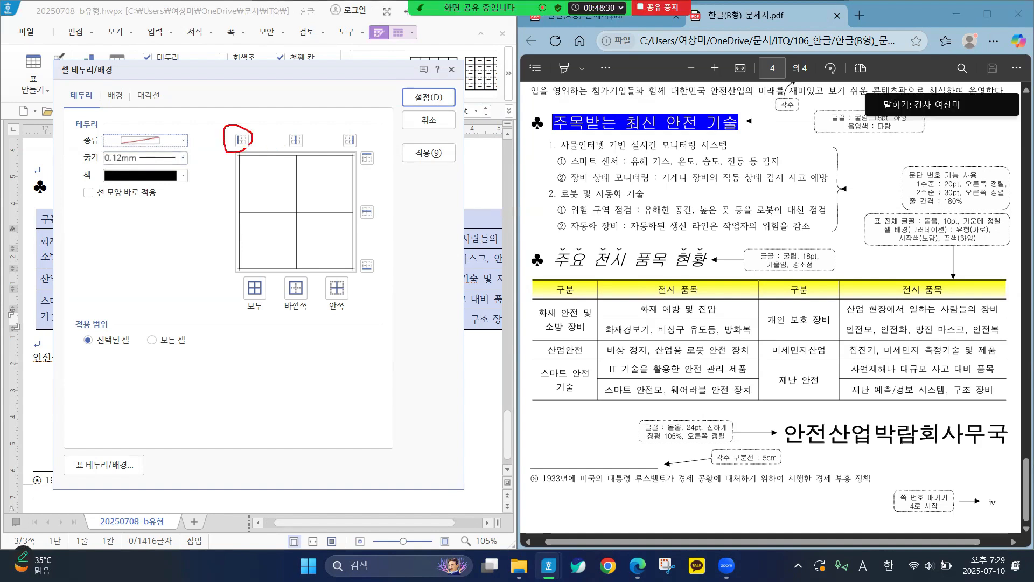
{"action": "mouse_move", "coordinate": [341, 145]}
{"action": "left_mouse_down"}
{"action": "mouse_move", "coordinate": [359, 151]}
{"action": "mouse_move", "coordinate": [330, 150]}
{"action": "left_mouse_up"}
{"action": "key", "text": "Escape"}
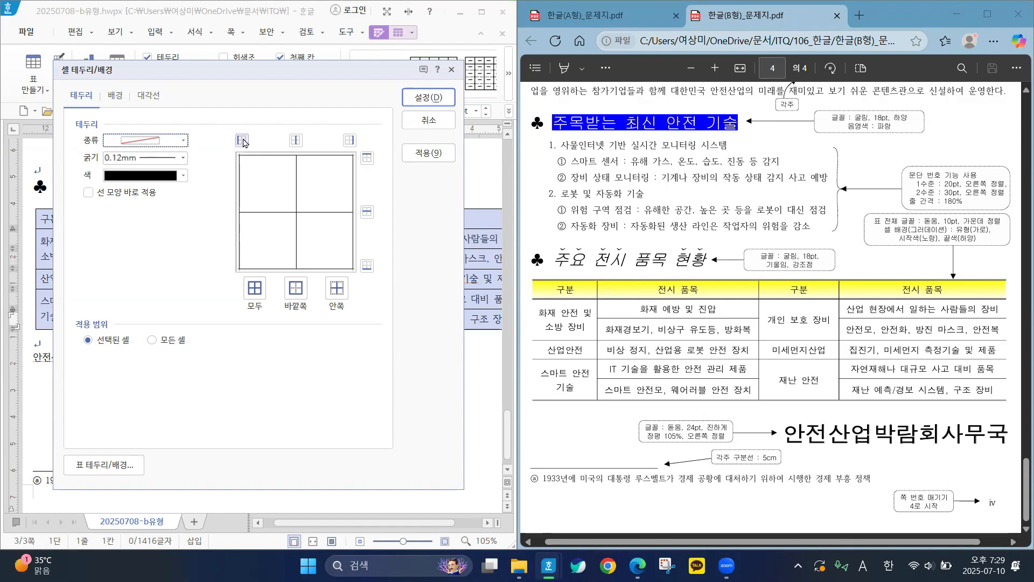
{"action": "left_click", "coordinate": [241, 140]}
{"action": "left_click", "coordinate": [350, 140]}
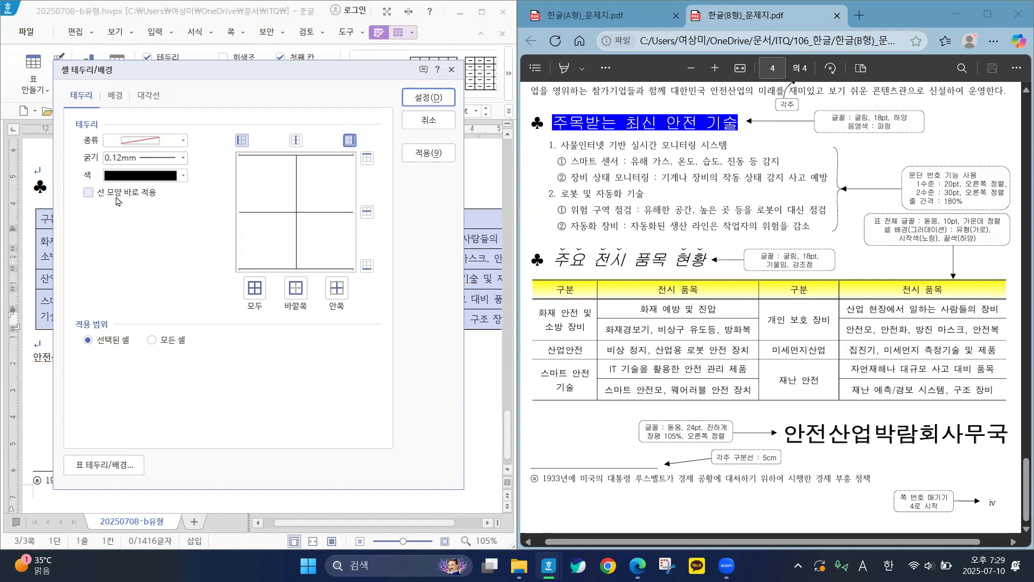
Set the table's top and bottom outer borders to a 0.5 mm double line and apply the border settings
{"action": "left_click", "coordinate": [167, 144]}
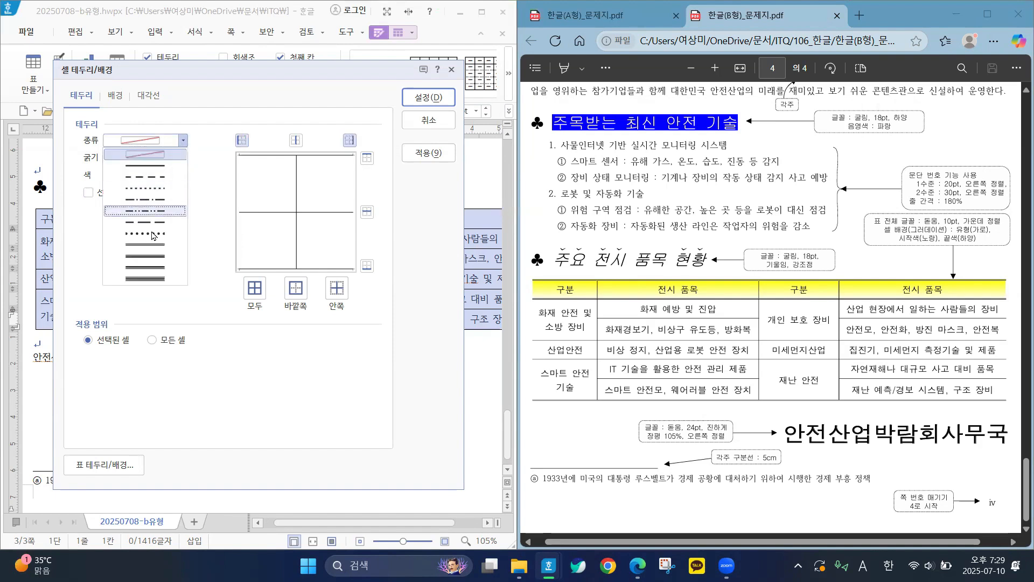
{"action": "left_click", "coordinate": [153, 249]}
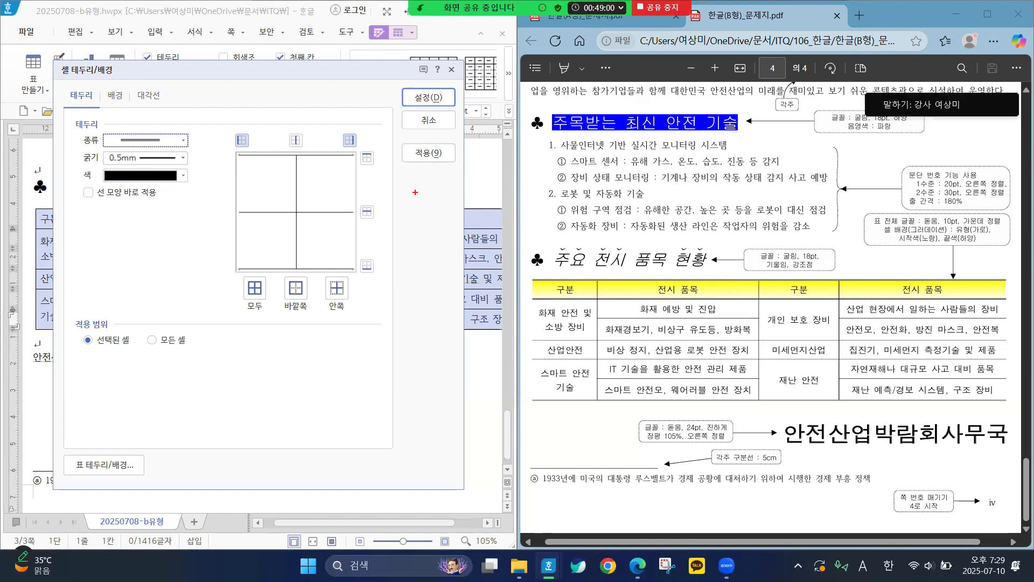
{"action": "mouse_move", "coordinate": [380, 144]}
{"action": "left_mouse_down"}
{"action": "mouse_move", "coordinate": [356, 151]}
{"action": "mouse_move", "coordinate": [377, 145]}
{"action": "left_mouse_up"}
{"action": "mouse_move", "coordinate": [375, 249]}
{"action": "left_mouse_down"}
{"action": "mouse_move", "coordinate": [362, 282]}
{"action": "mouse_move", "coordinate": [388, 258]}
{"action": "left_mouse_up"}
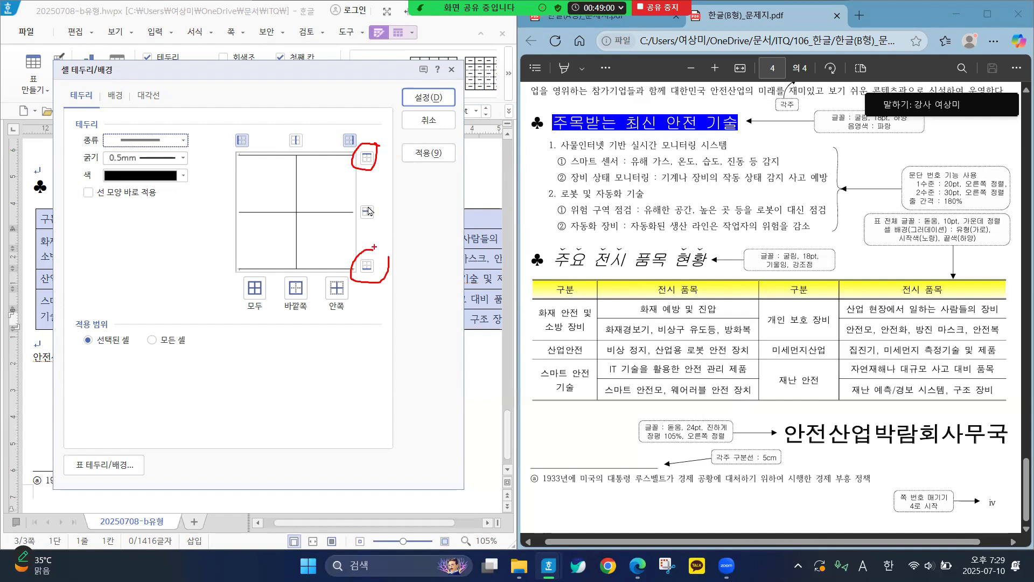
{"action": "left_click", "coordinate": [367, 157]}
{"action": "left_click", "coordinate": [367, 265]}
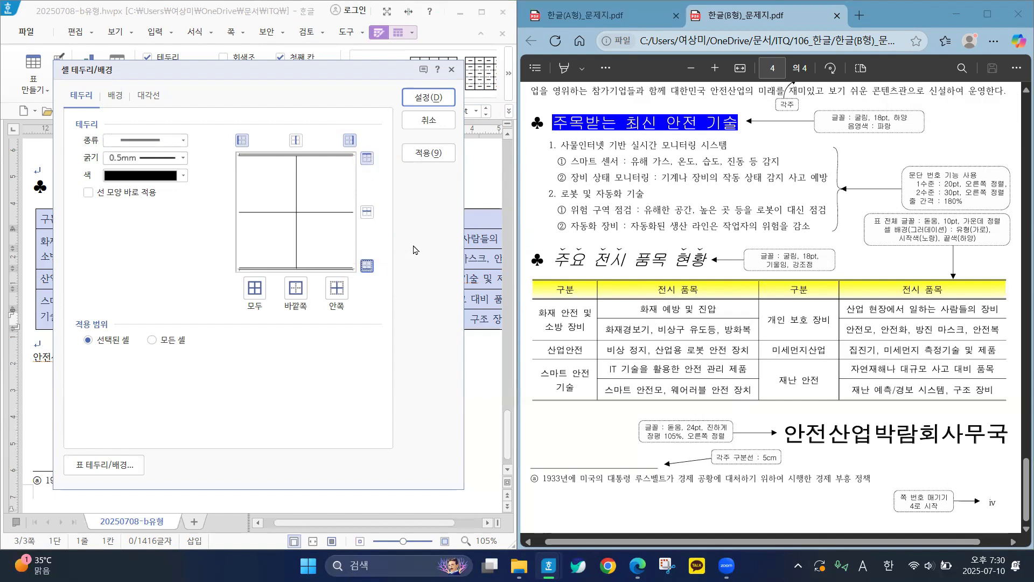
{"action": "left_click", "coordinate": [431, 97]}
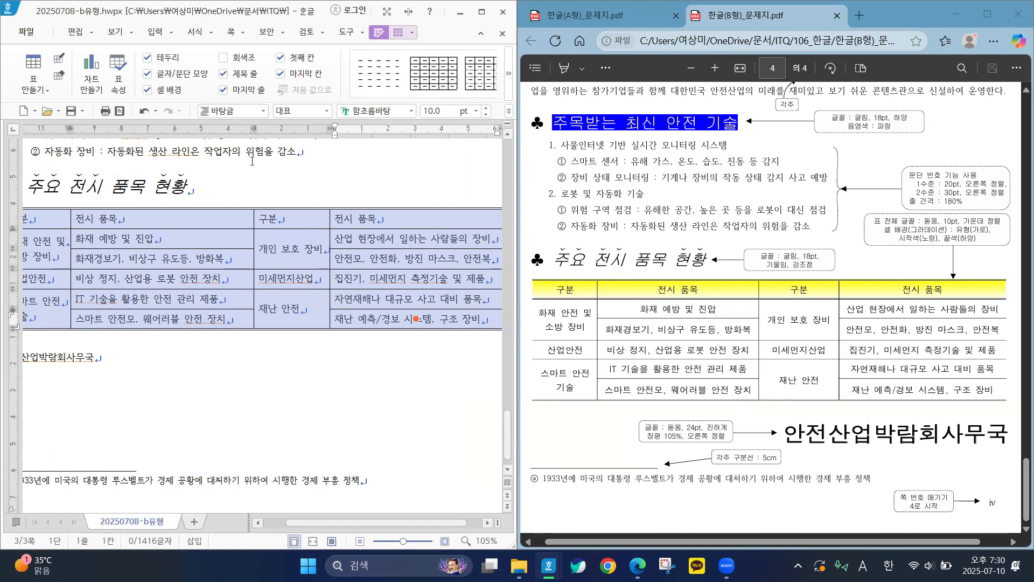
Set the font of the entire exhibition items table to 돋움 and centre-align its text
{"action": "left_click", "coordinate": [411, 111]}
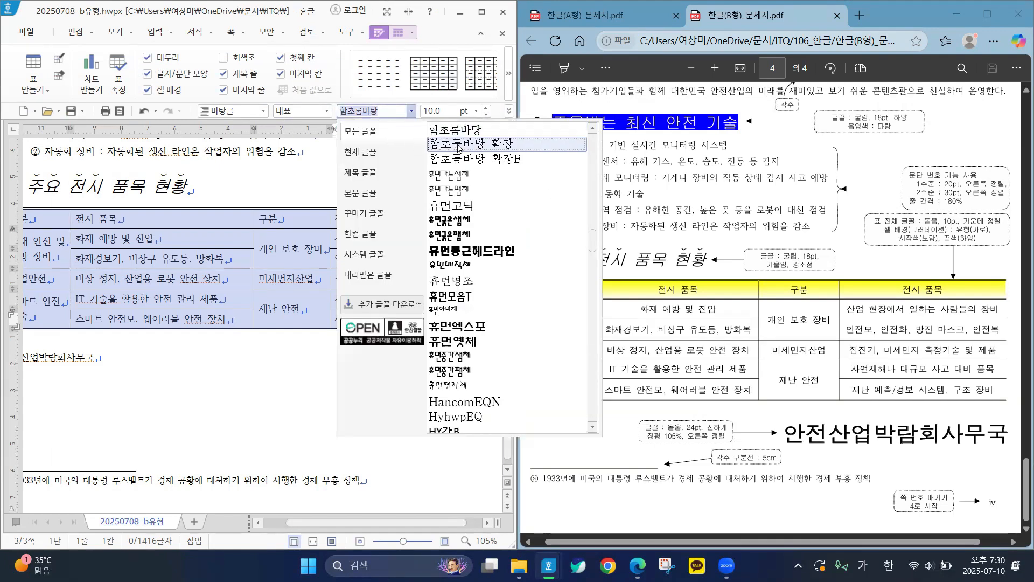
{"action": "type", "text": "돋"}
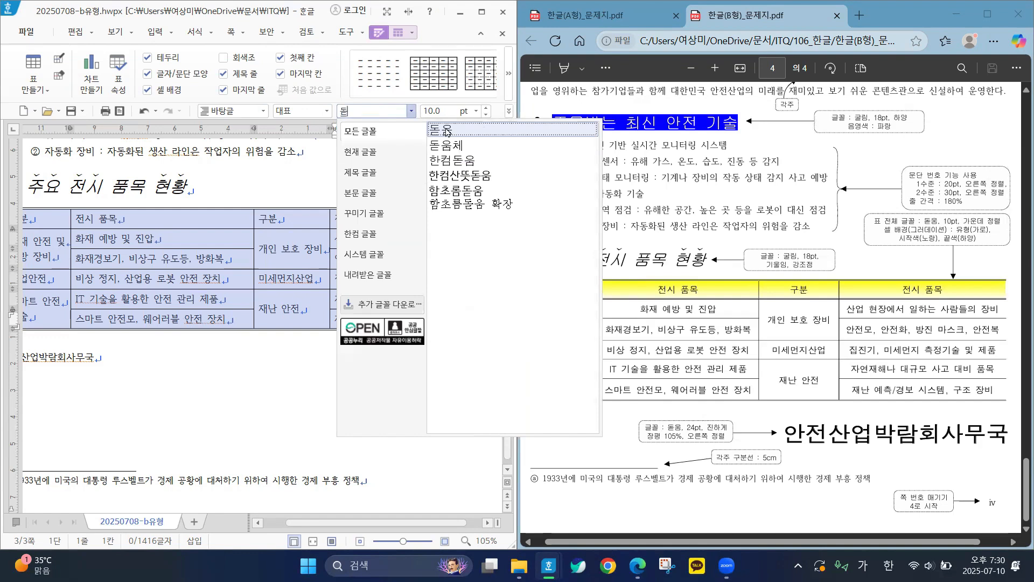
{"action": "key", "text": "Return"}
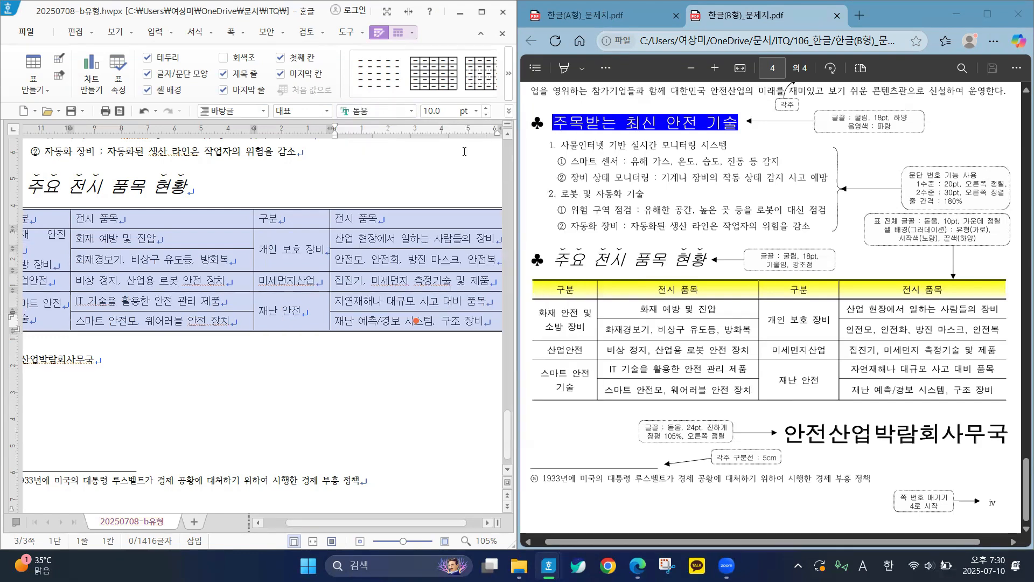
{"action": "left_click", "coordinate": [510, 112]}
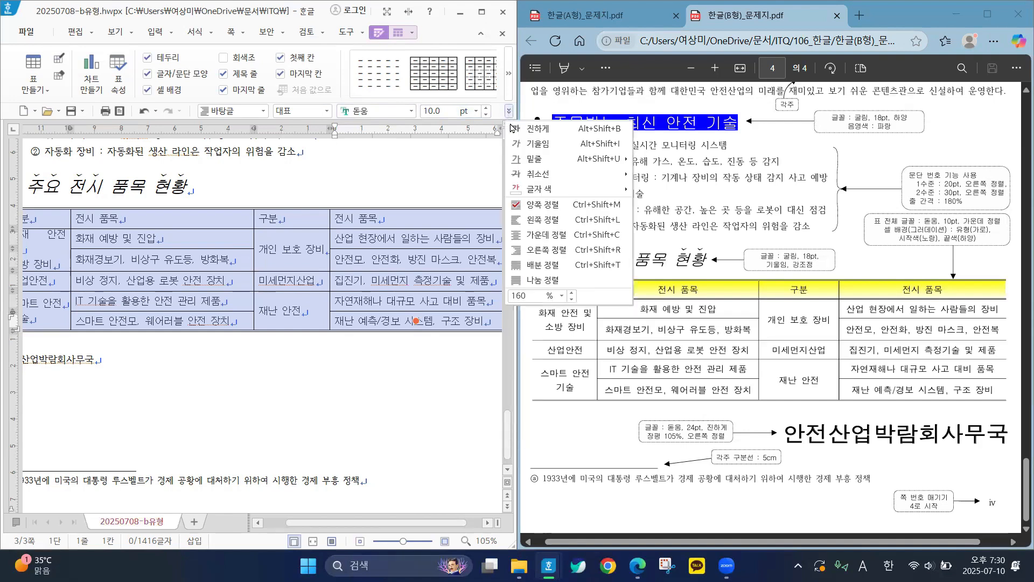
{"action": "left_click", "coordinate": [554, 236]}
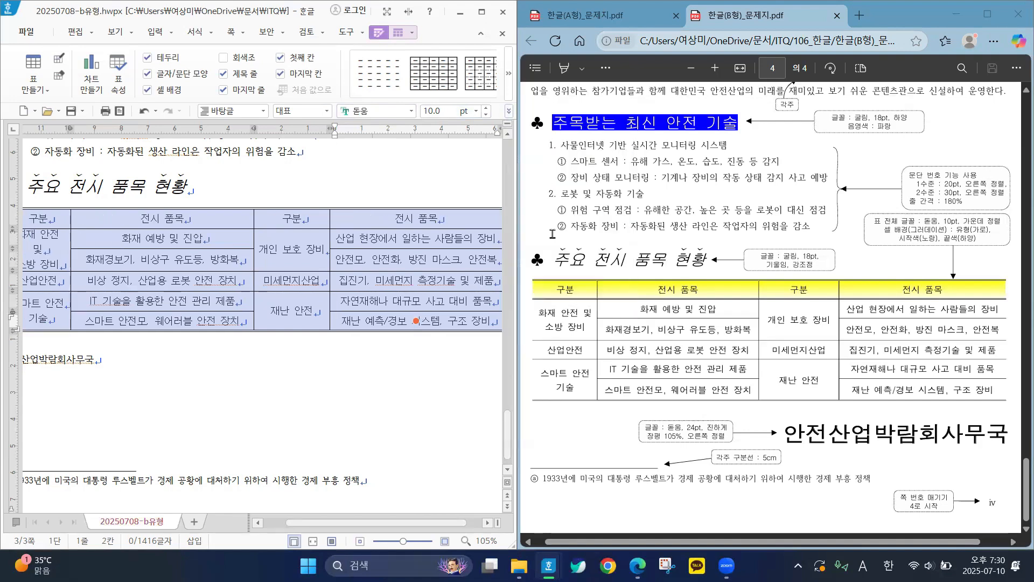
{"action": "left_click", "coordinate": [131, 364]}
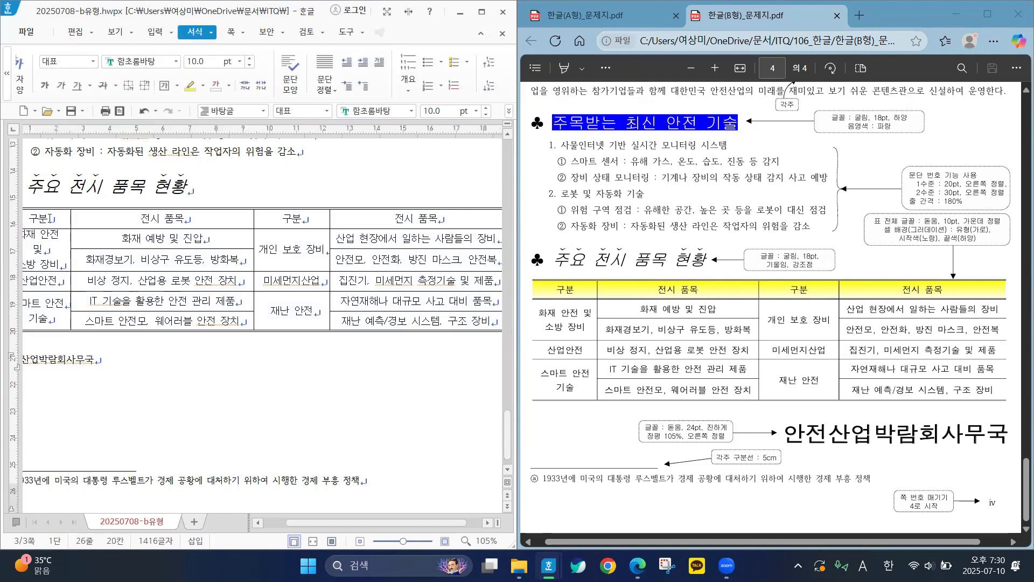
Select the table's header row and set its bottom border to a 0.5 mm double line
{"action": "left_click_drag", "start_coordinate": [50, 218], "coordinate": [404, 219]}
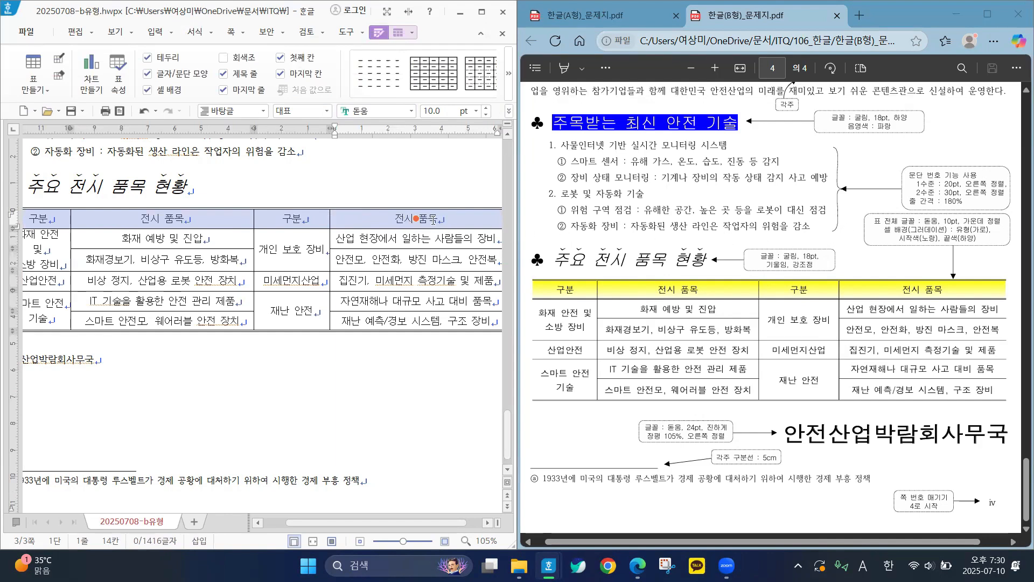
{"action": "key", "text": "l"}
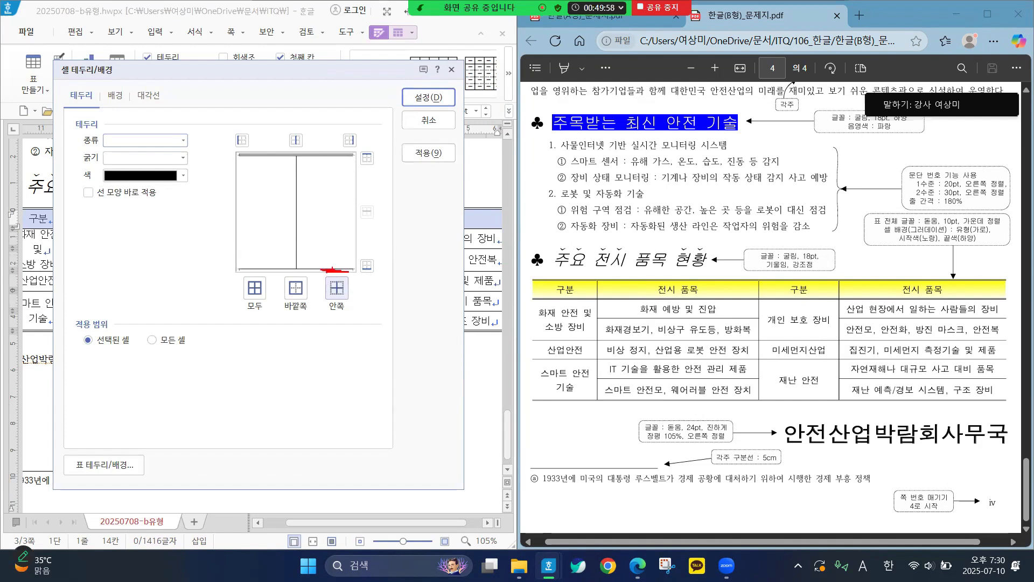
{"action": "left_click", "coordinate": [156, 144]}
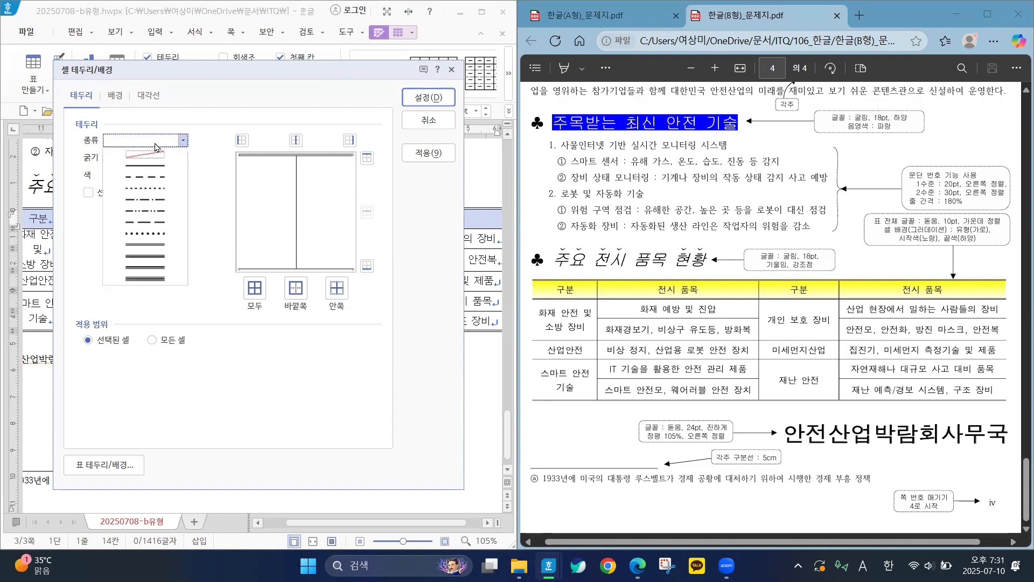
{"action": "left_click", "coordinate": [164, 248]}
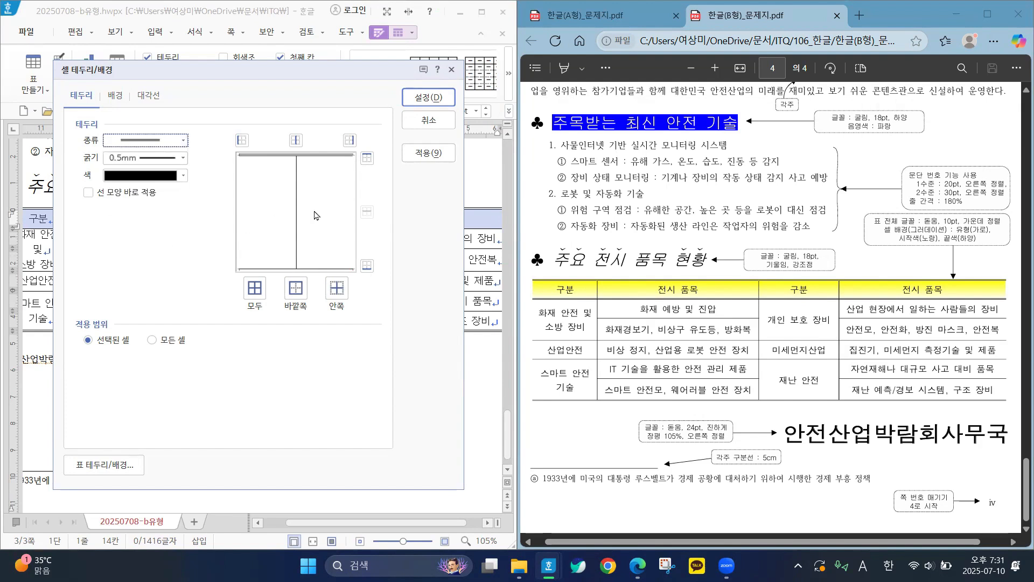
{"action": "left_click", "coordinate": [367, 266]}
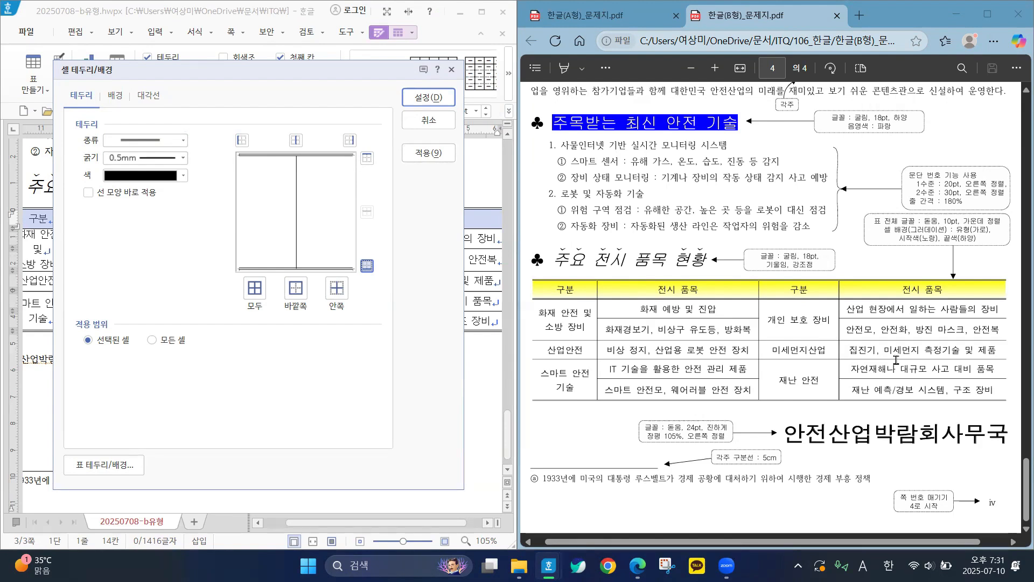
{"action": "left_click_drag", "start_coordinate": [886, 234], "coordinate": [940, 236]}
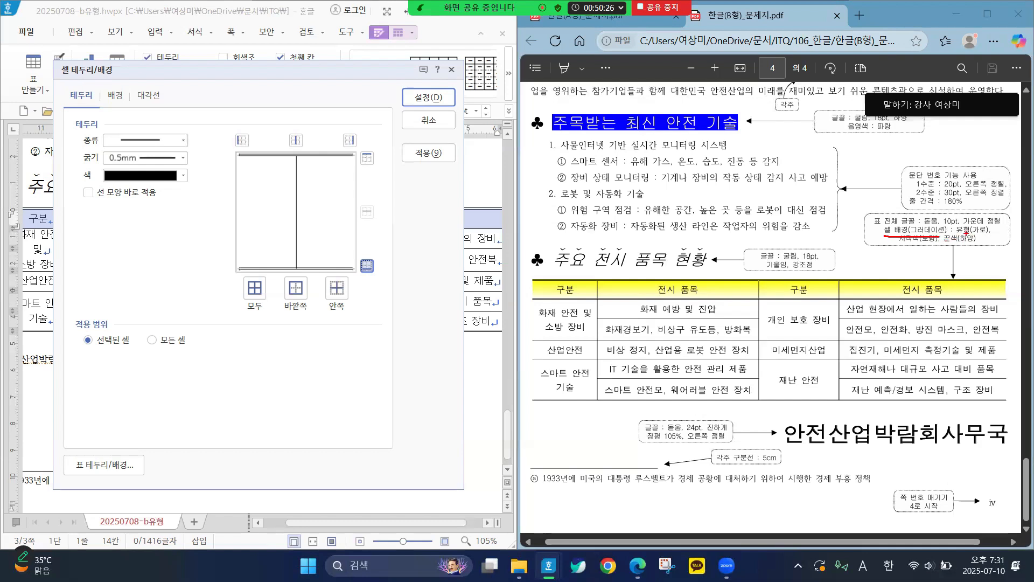
{"action": "left_click_drag", "start_coordinate": [965, 234], "coordinate": [991, 233]}
{"action": "left_click_drag", "start_coordinate": [925, 246], "coordinate": [980, 244]}
{"action": "key", "text": "Escape"}
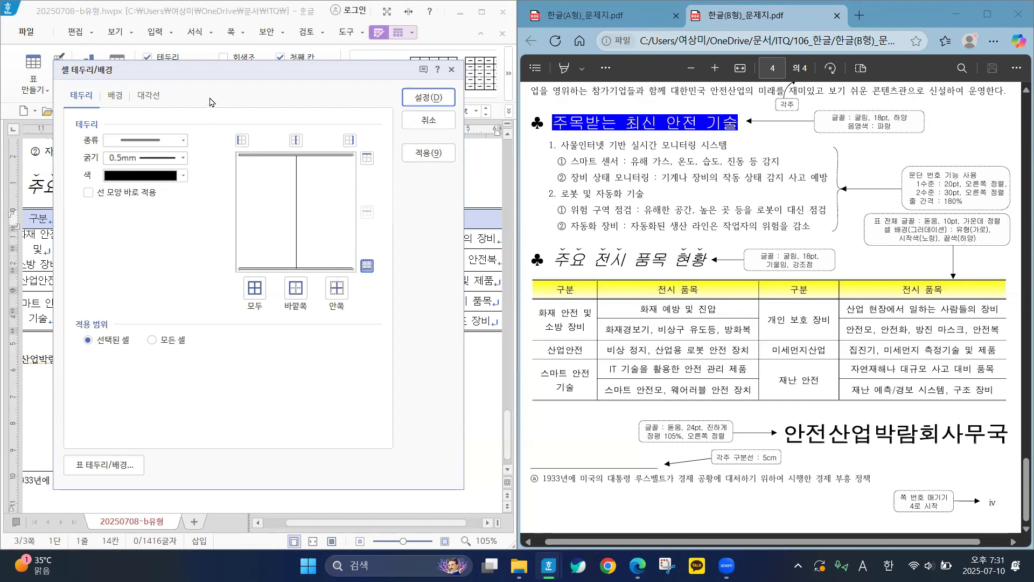
Fill the header row cells with a horizontal (가로) gradient from yellow to white and apply the cell border and background settings
{"action": "left_click_drag", "start_coordinate": [217, 76], "coordinate": [229, 82]}
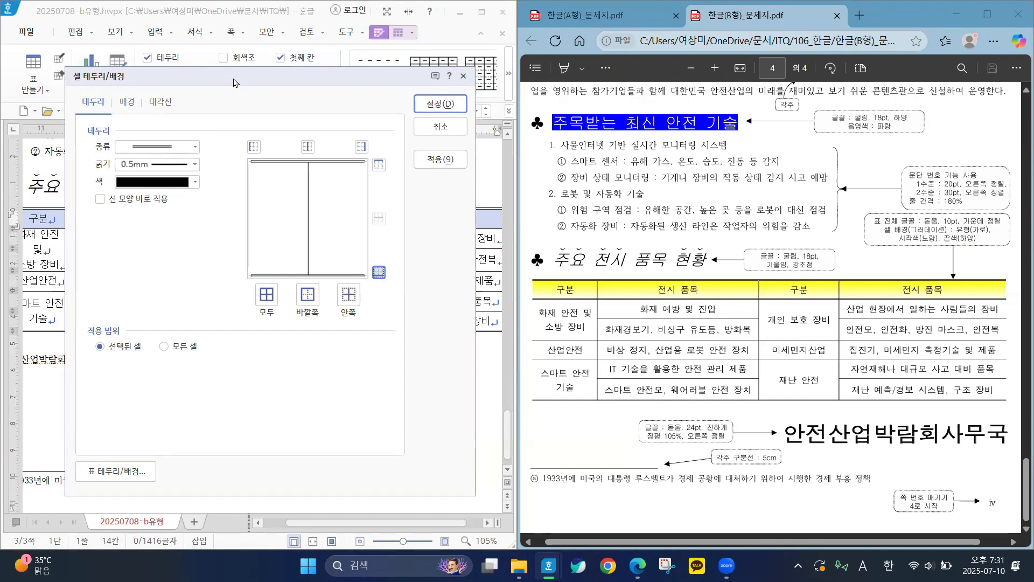
{"action": "left_click", "coordinate": [127, 105]}
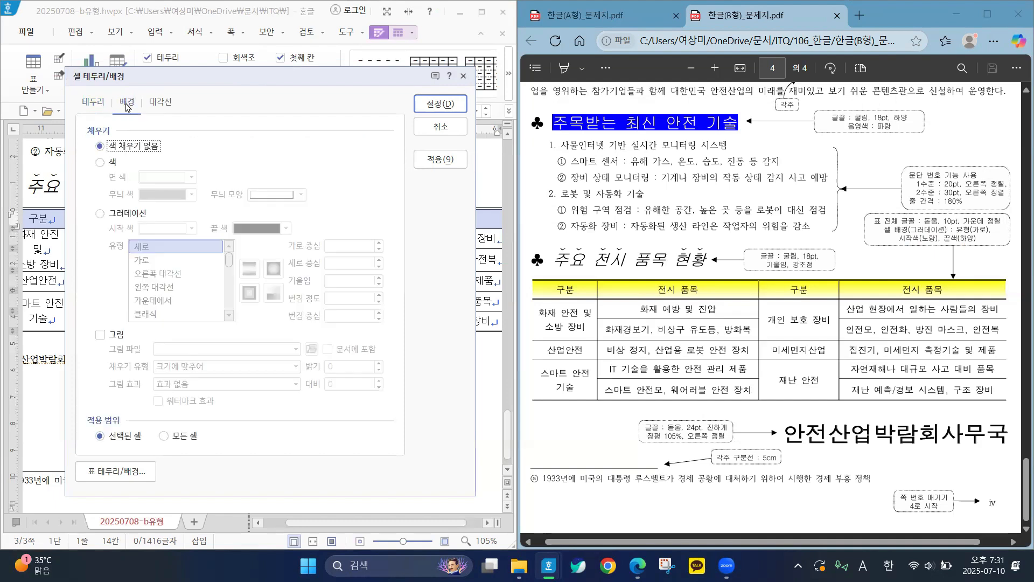
{"action": "left_click", "coordinate": [100, 163]}
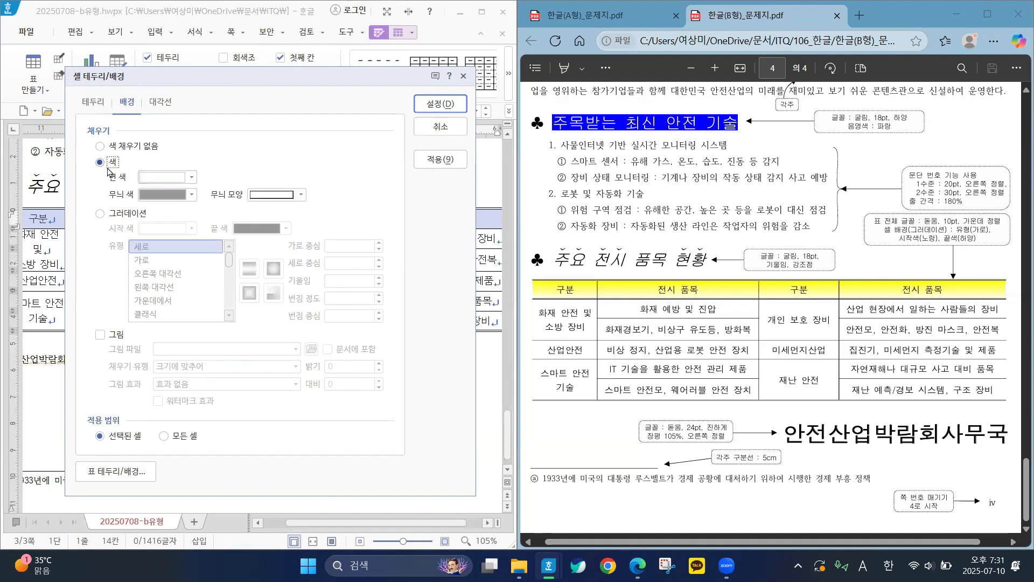
{"action": "left_click", "coordinate": [101, 216]}
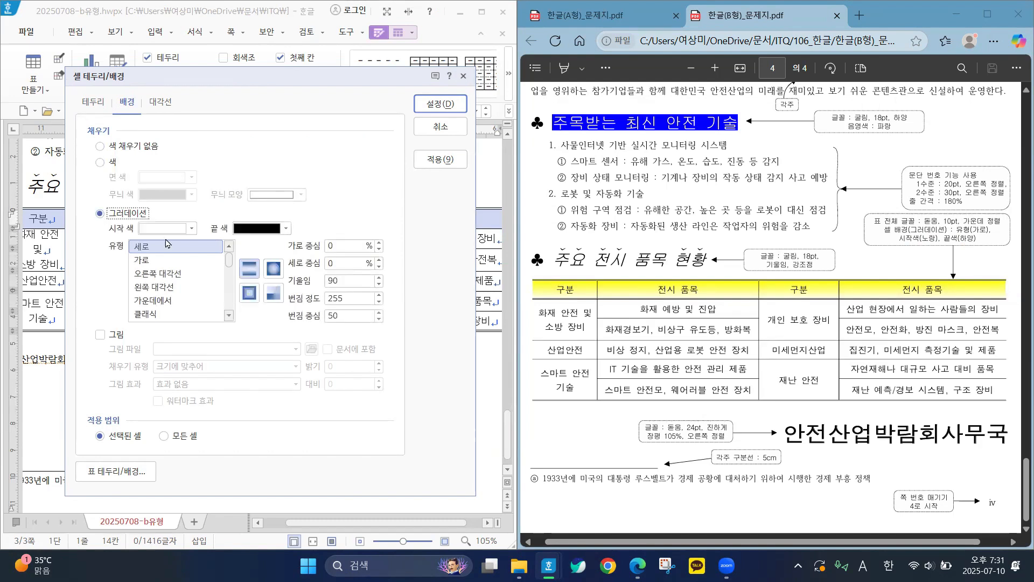
{"action": "left_click", "coordinate": [193, 229]}
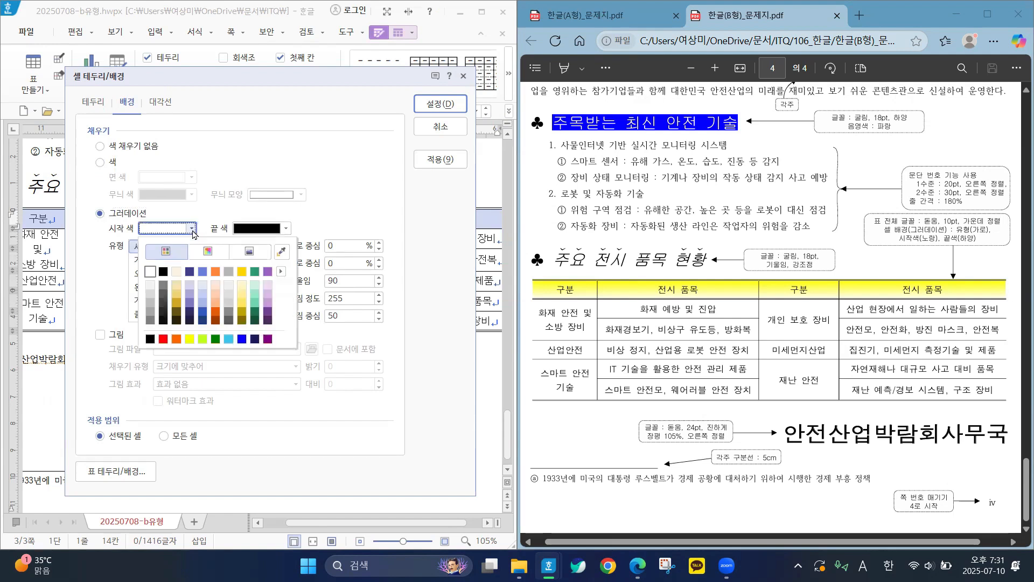
{"action": "left_click", "coordinate": [189, 340]}
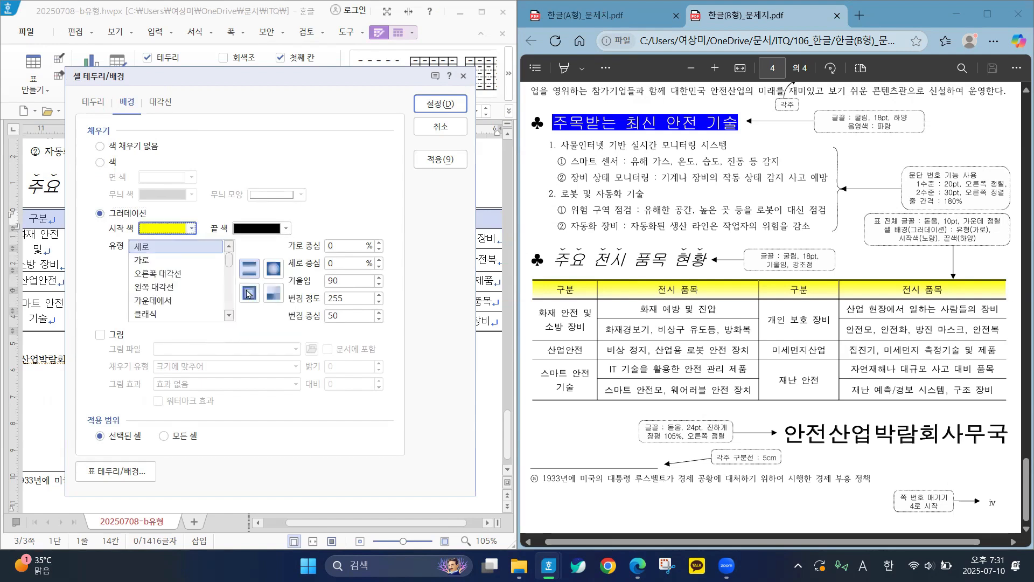
{"action": "left_click", "coordinate": [287, 230]}
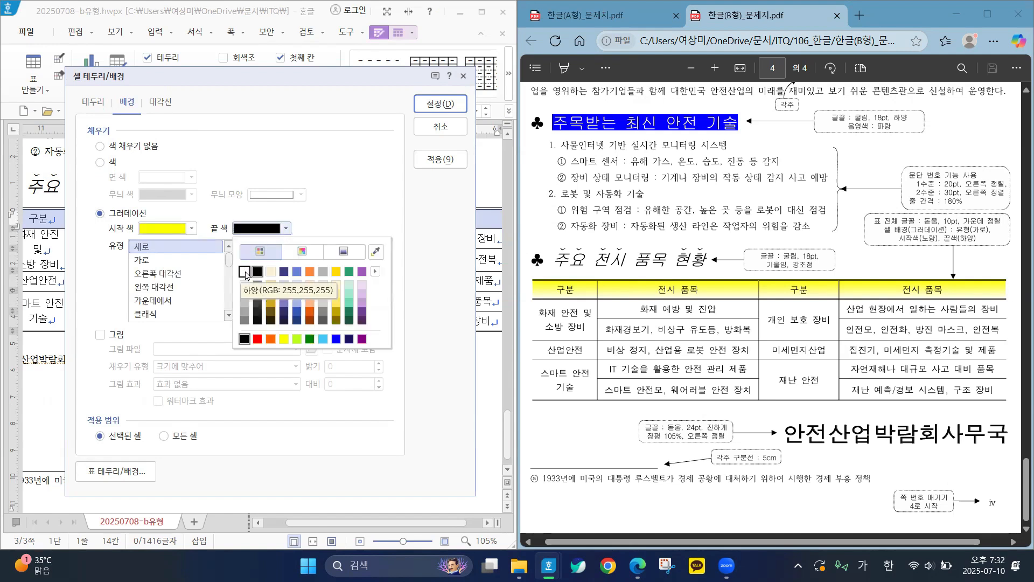
{"action": "left_click", "coordinate": [245, 273]}
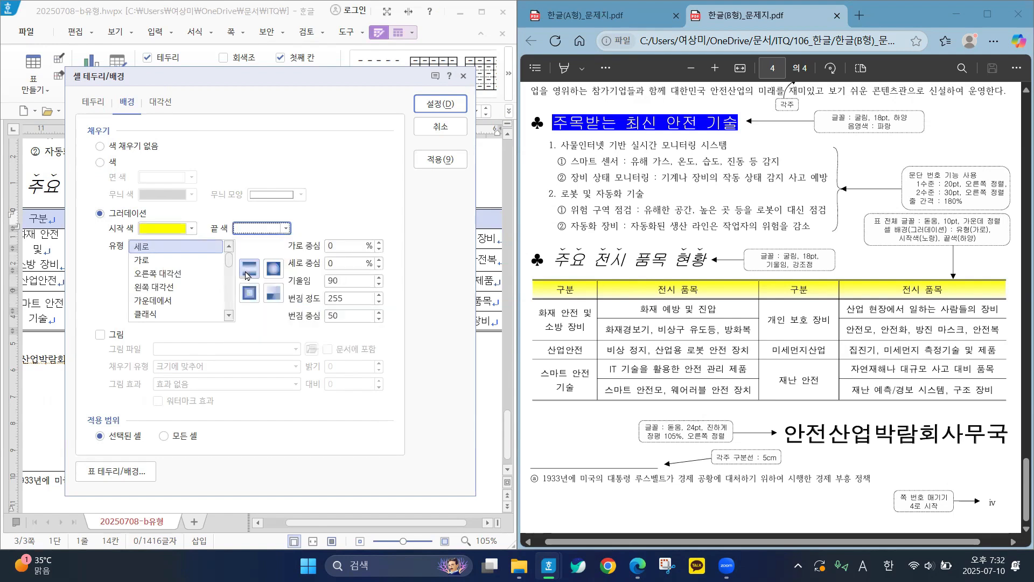
{"action": "left_click", "coordinate": [150, 261]}
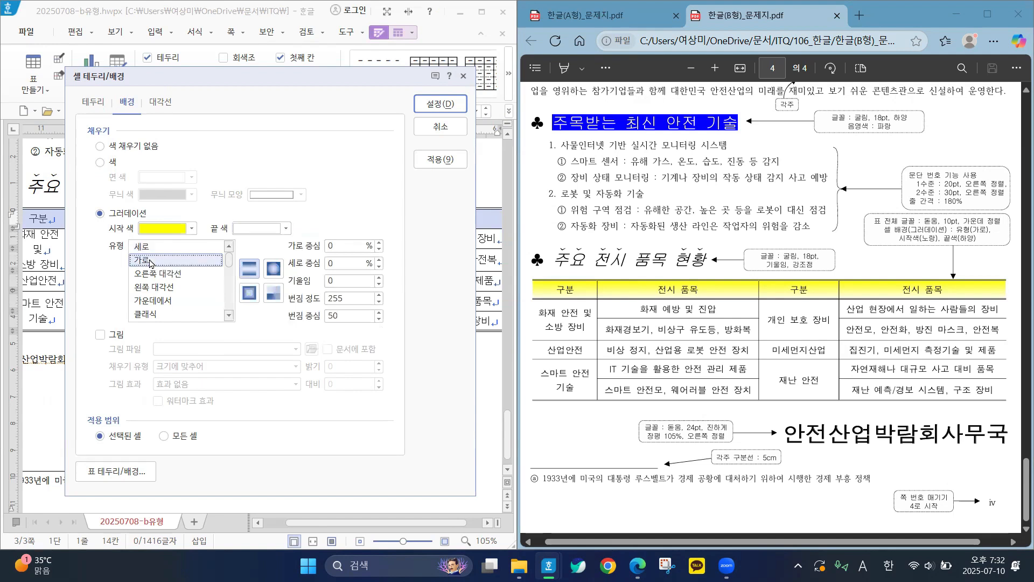
{"action": "left_click", "coordinate": [440, 104]}
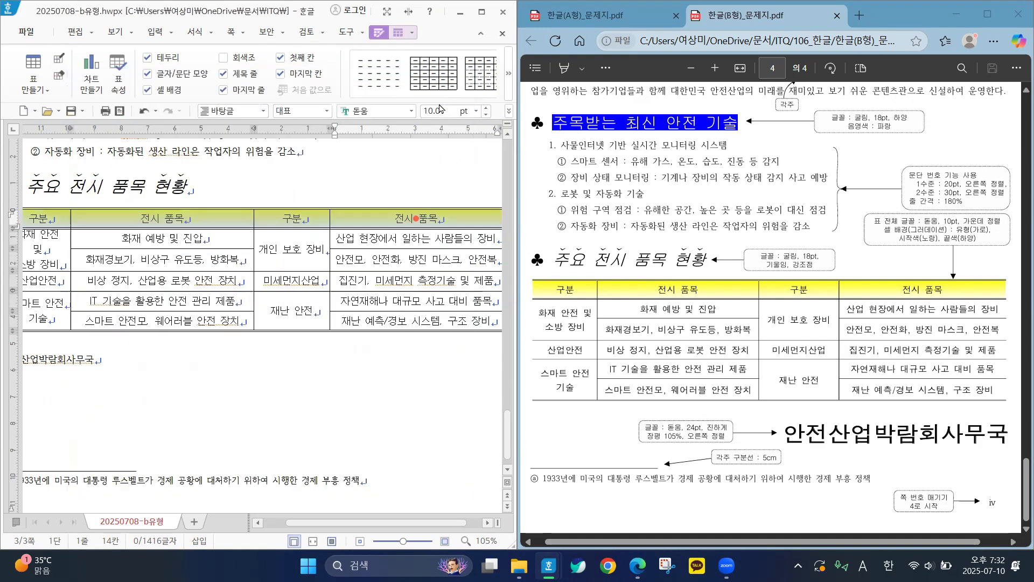
{"action": "left_click", "coordinate": [337, 380]}
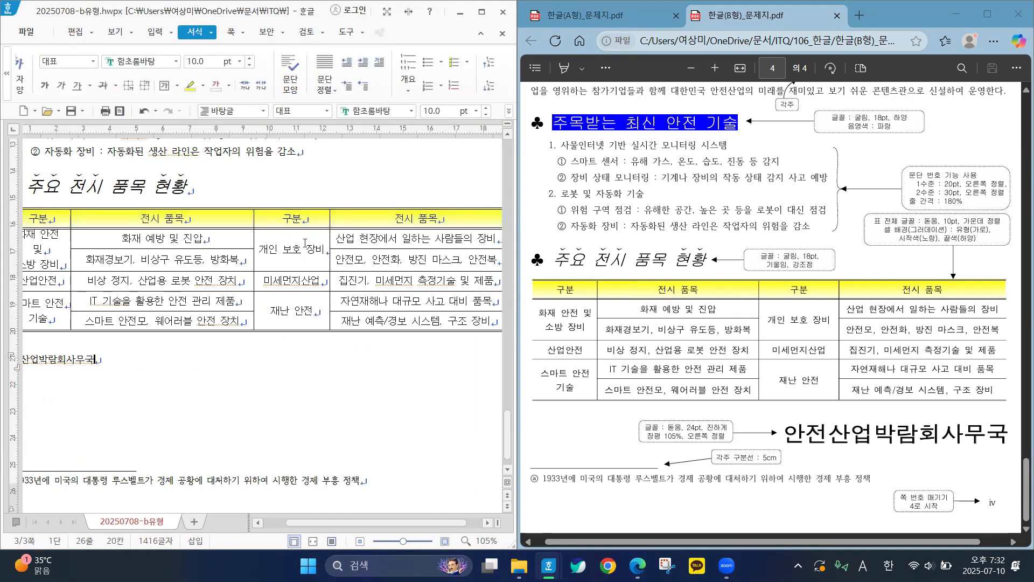
Widen the table's first column slightly so 화재 안전 및 fits on one line, and save the document
{"action": "left_click_drag", "start_coordinate": [208, 237], "coordinate": [162, 259]}
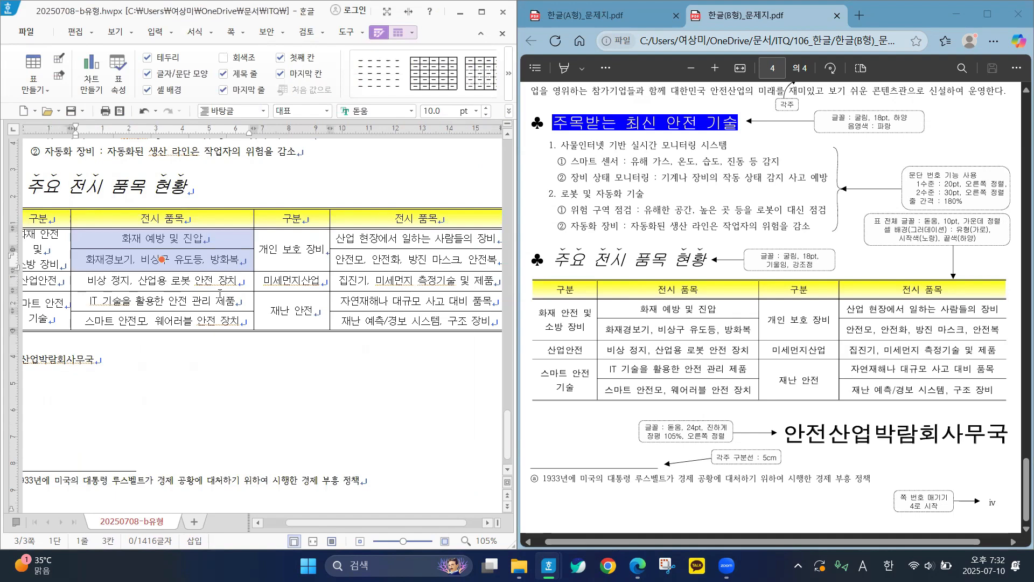
{"action": "left_click", "coordinate": [333, 361]}
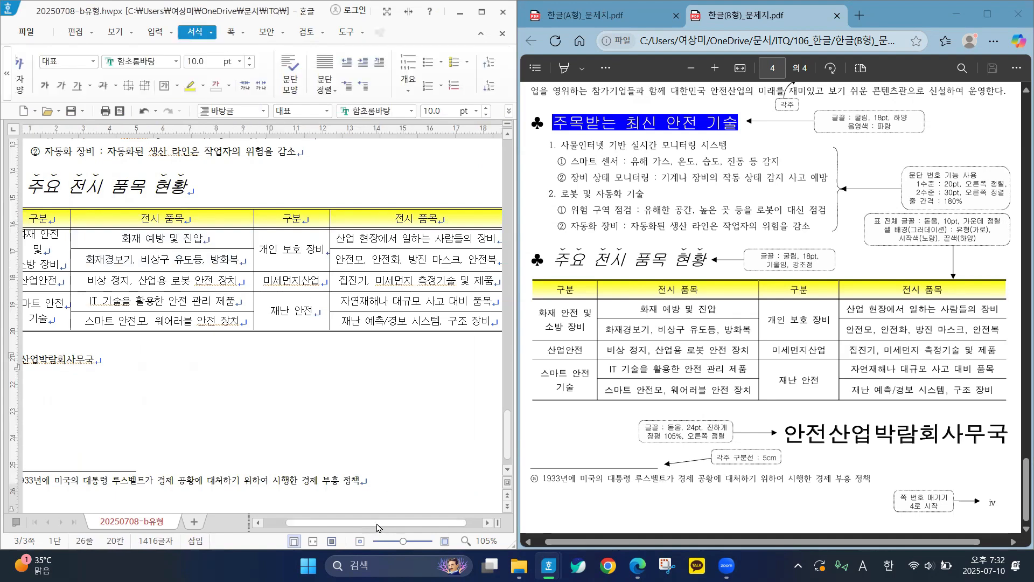
{"action": "mouse_move", "coordinate": [377, 528]}
{"action": "left_mouse_down"}
{"action": "mouse_move", "coordinate": [364, 528]}
{"action": "mouse_move", "coordinate": [407, 528]}
{"action": "mouse_move", "coordinate": [366, 530]}
{"action": "left_mouse_up"}
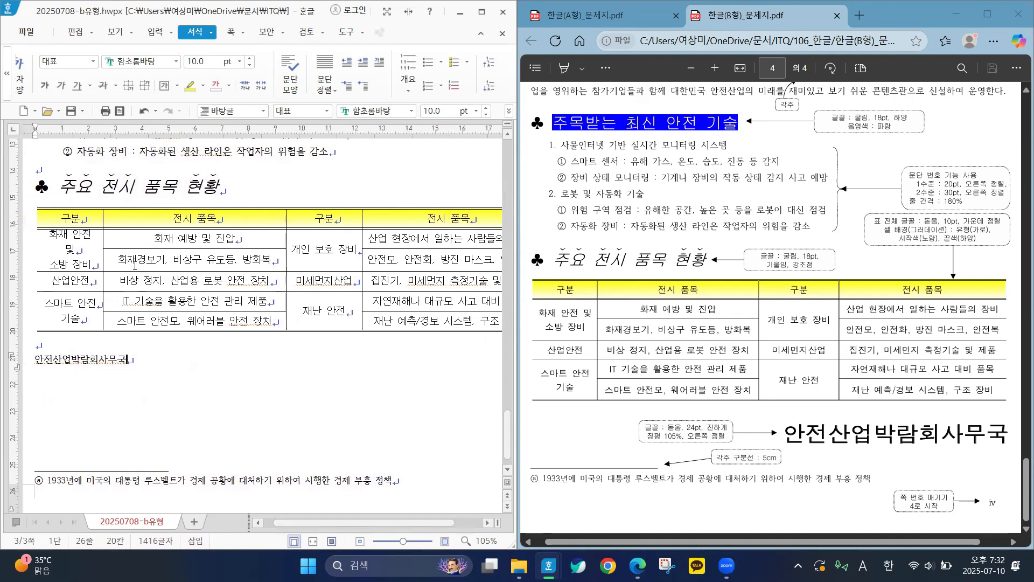
{"action": "key", "text": "alt+s"}
{"action": "key", "text": "Hangul"}
{"action": "left_click_drag", "start_coordinate": [102, 216], "coordinate": [107, 216]}
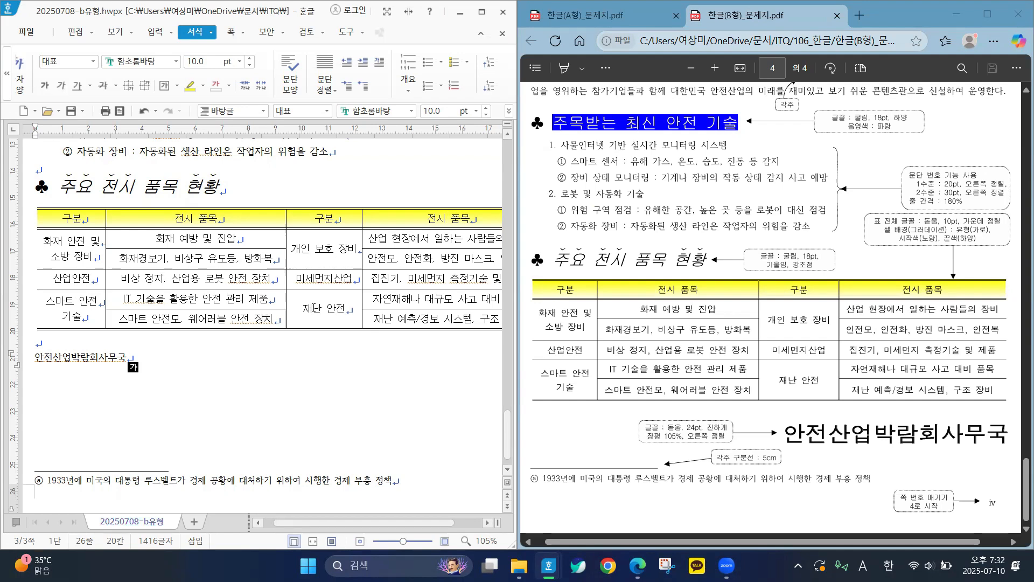
Set the closing organisation line 안전산업박람회사무국 to the 돋움 font at 24 pt
{"action": "left_click_drag", "start_coordinate": [431, 525], "coordinate": [457, 529]}
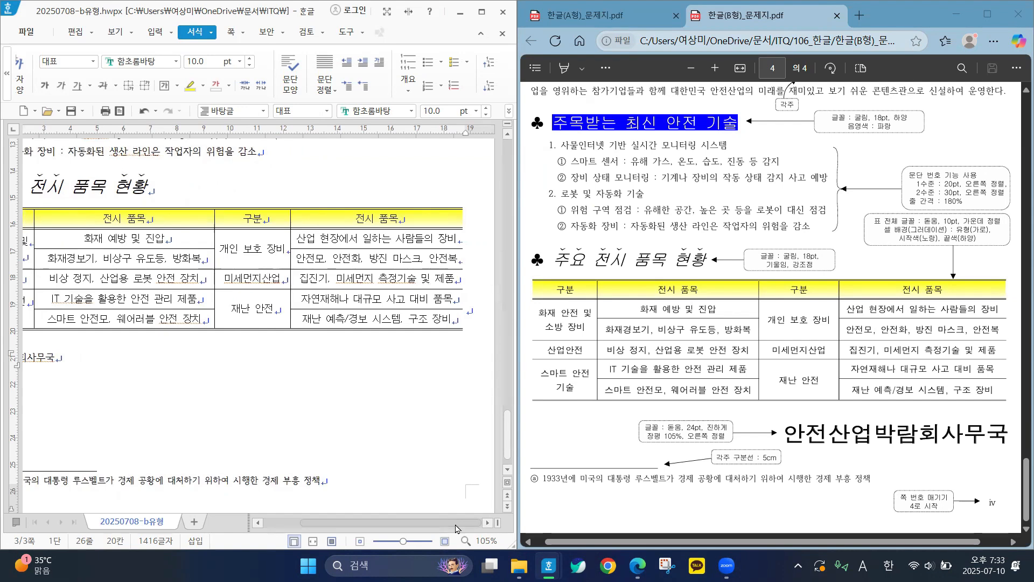
{"action": "left_click_drag", "start_coordinate": [456, 529], "coordinate": [425, 527]}
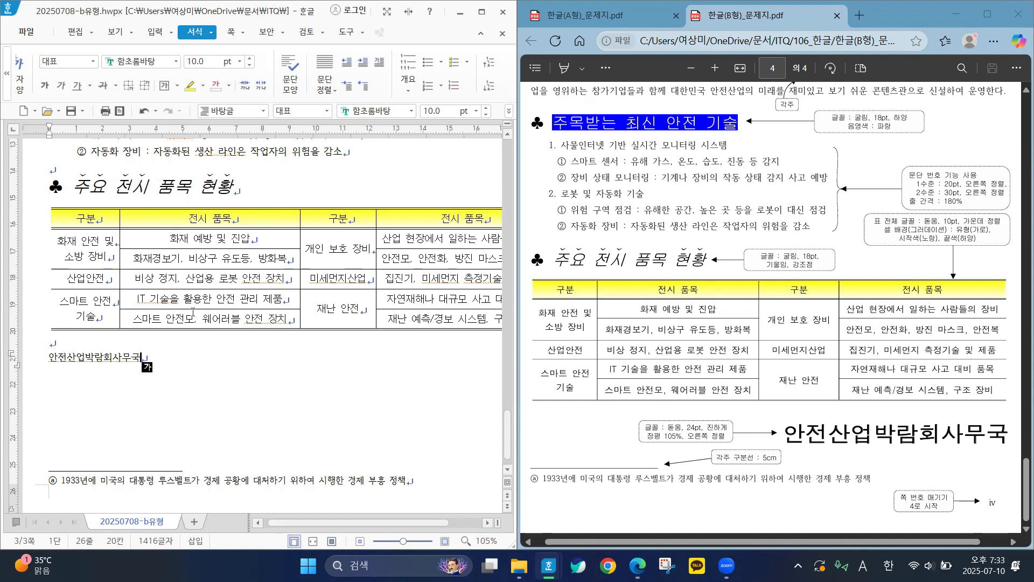
{"action": "left_click_drag", "start_coordinate": [176, 351], "coordinate": [42, 359]}
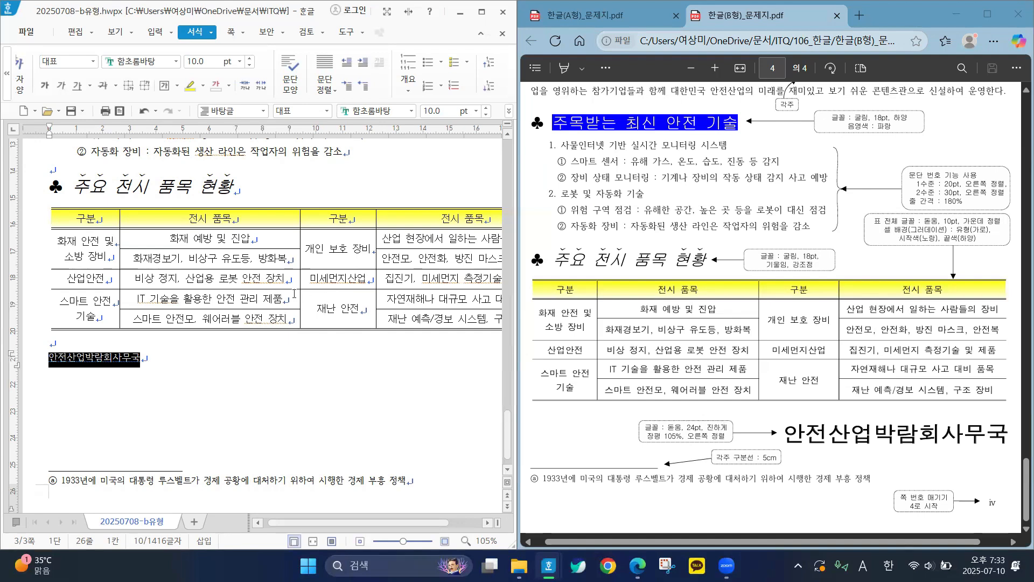
{"action": "right_click", "coordinate": [88, 361]}
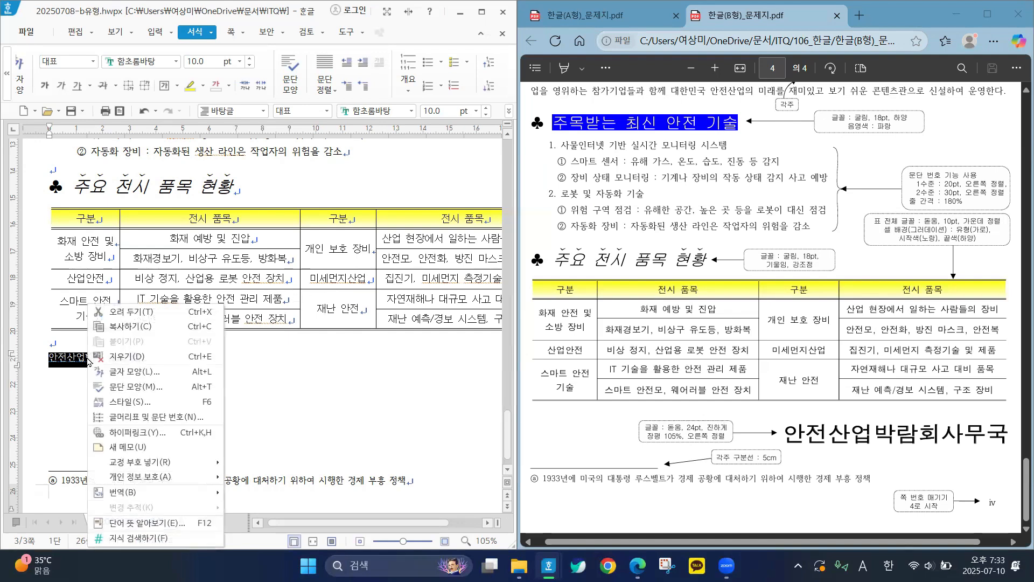
{"action": "left_click", "coordinate": [125, 379]}
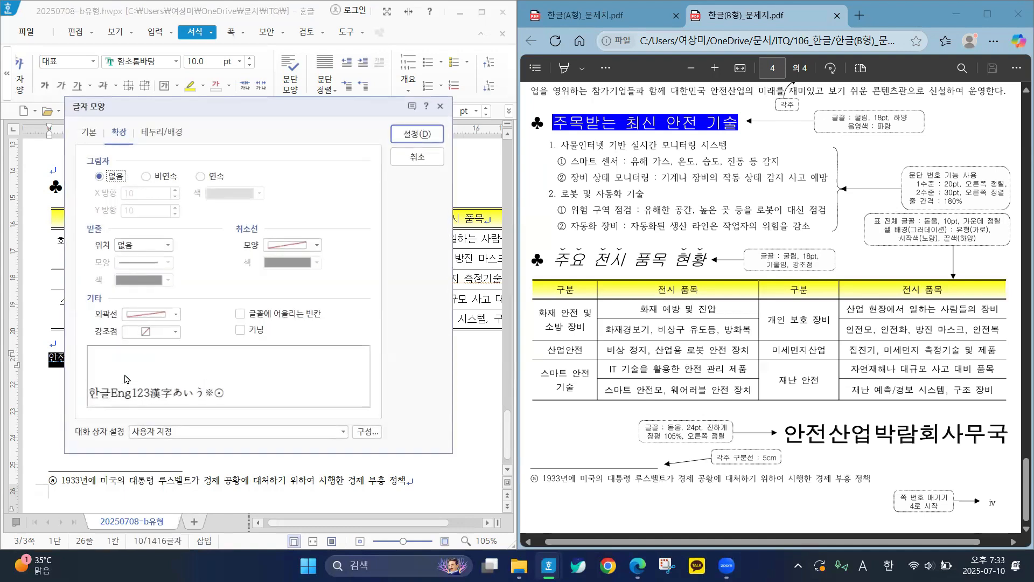
{"action": "left_click", "coordinate": [87, 134]}
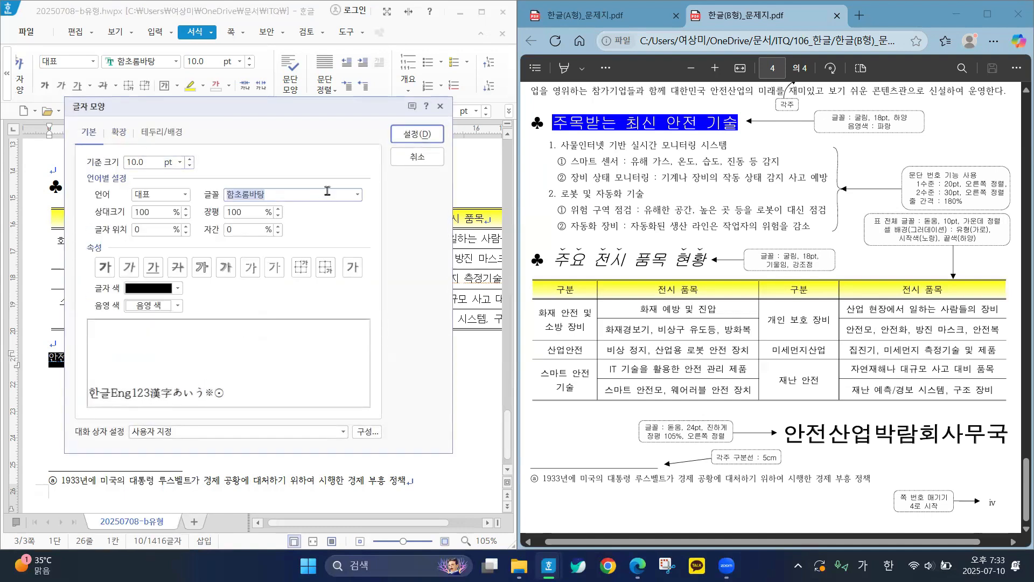
{"action": "type", "text": "돋"}
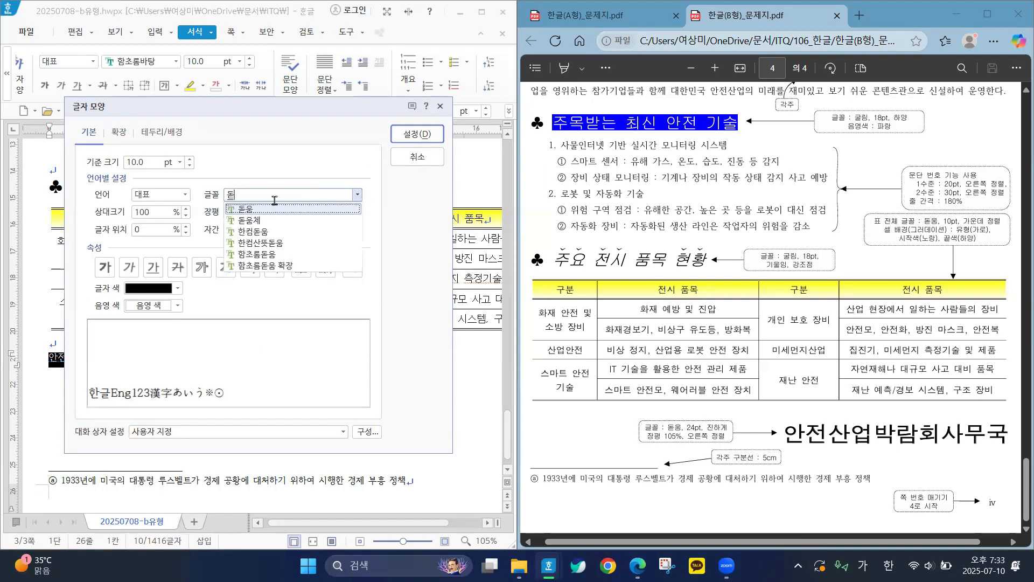
{"action": "left_click", "coordinate": [257, 211]}
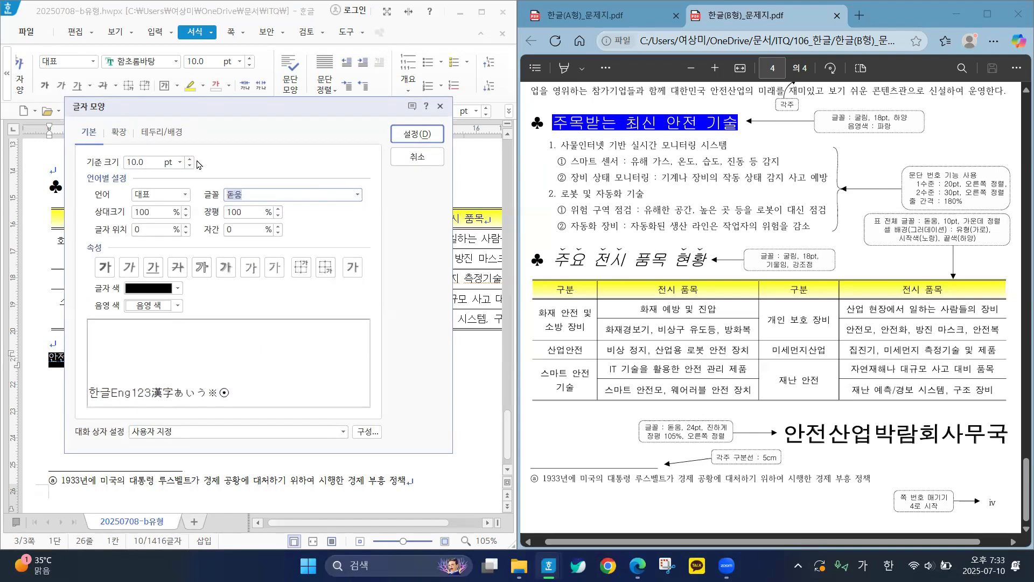
{"action": "left_click", "coordinate": [180, 162]}
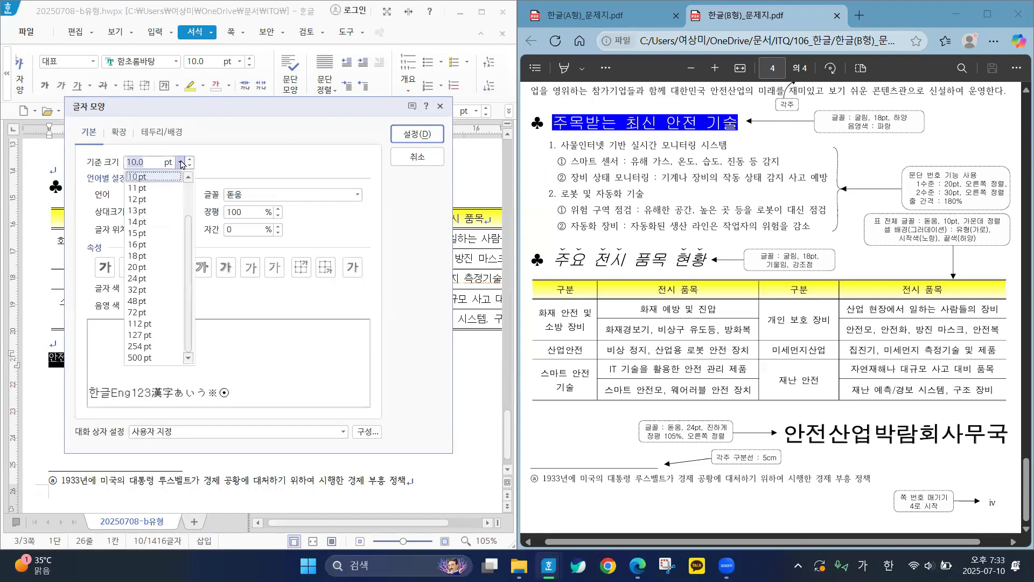
{"action": "left_click", "coordinate": [143, 278]}
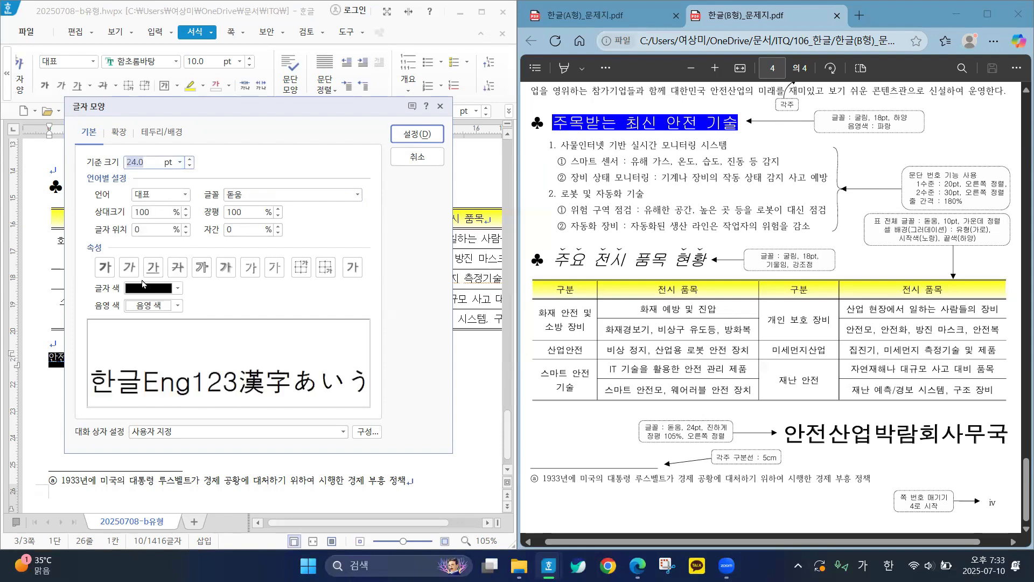
Make the organisation line bold with a 105% character width (장평) and apply the character settings
{"action": "left_click", "coordinate": [106, 268]}
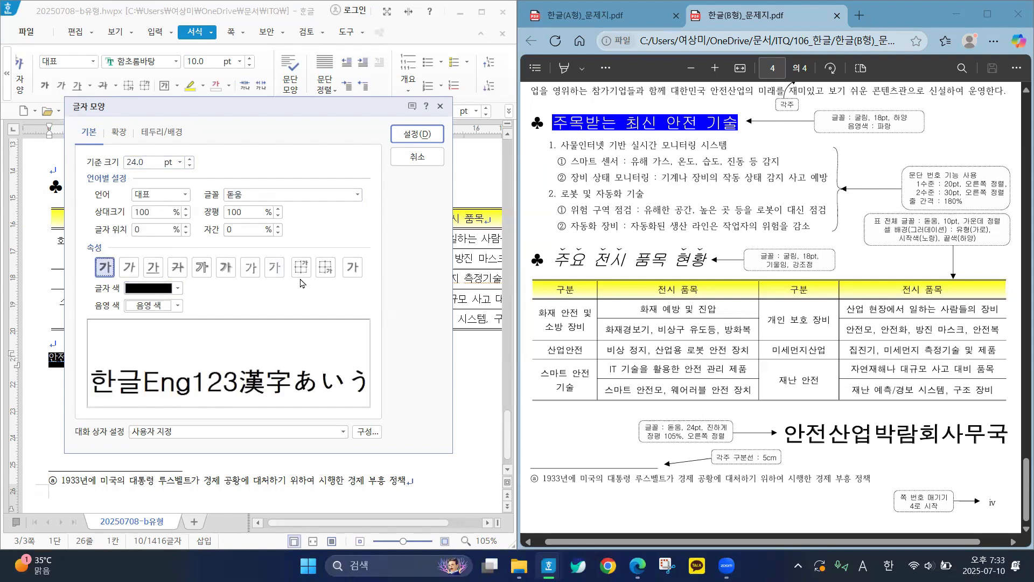
{"action": "left_click", "coordinate": [279, 209]}
{"action": "left_click", "coordinate": [279, 209]}
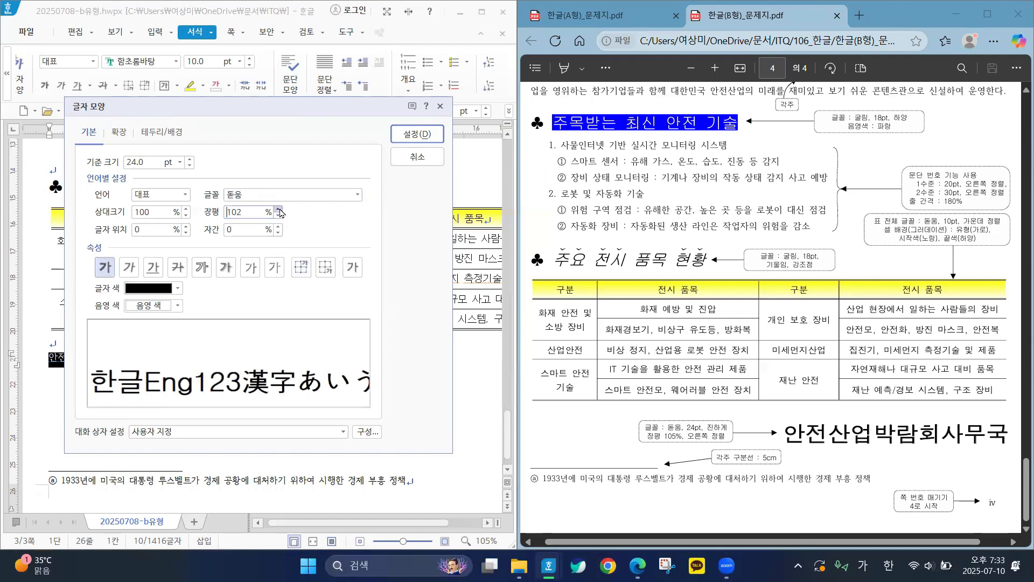
{"action": "left_click", "coordinate": [279, 209]}
{"action": "left_click", "coordinate": [278, 209]}
{"action": "left_click", "coordinate": [278, 209]}
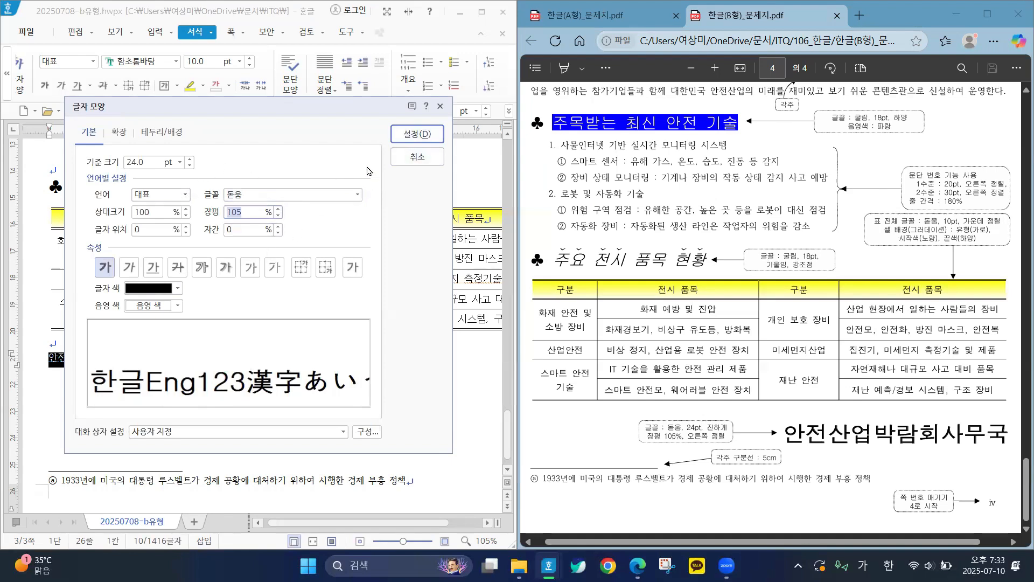
{"action": "left_click", "coordinate": [417, 134]}
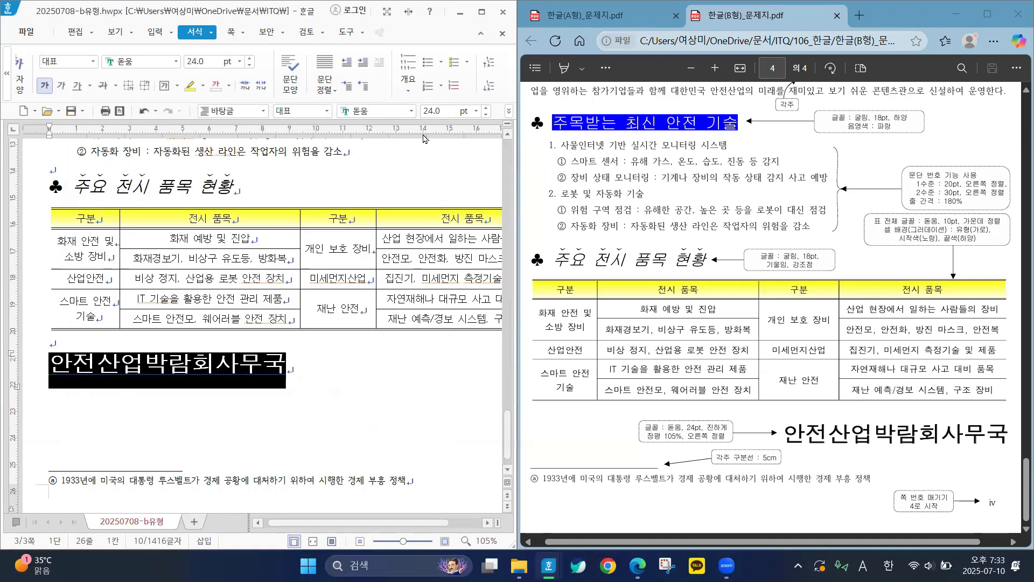
Right-align the organisation line and clear the text selection
{"action": "left_click", "coordinate": [509, 112]}
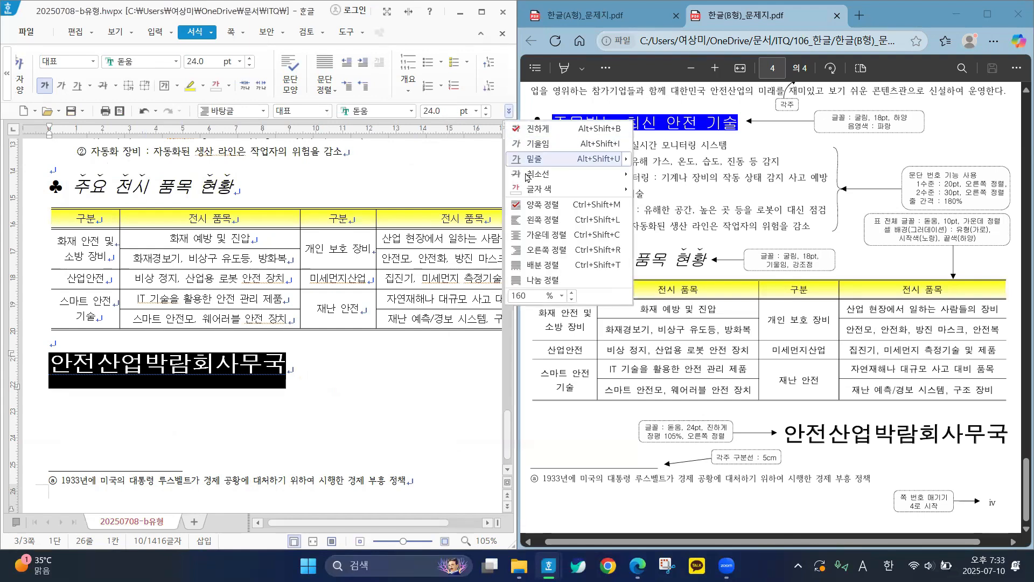
{"action": "left_click", "coordinate": [544, 250]}
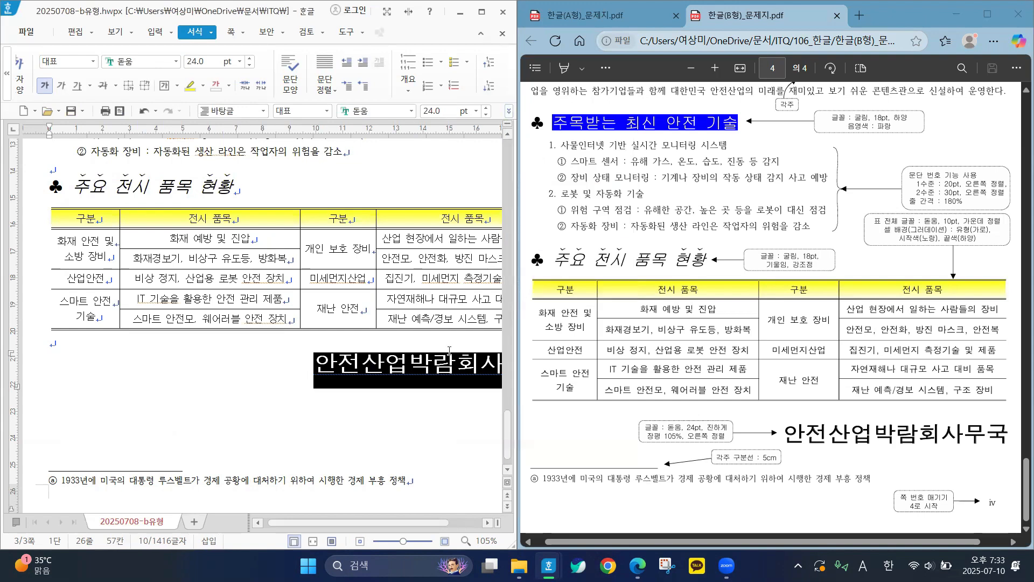
{"action": "left_click", "coordinate": [405, 440]}
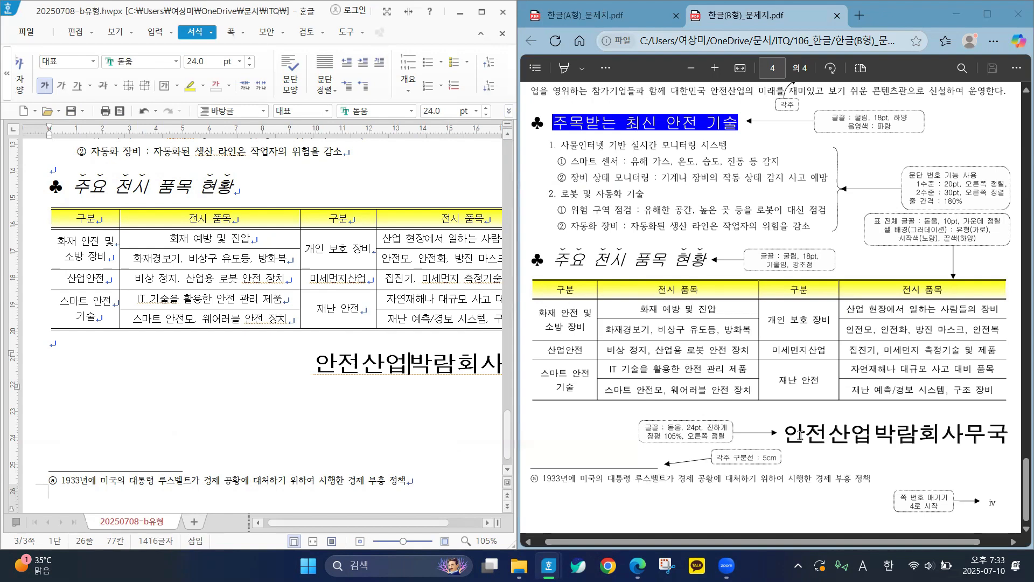
Insert page numbers at the bottom right of the pages in i,ii,iii format without surrounding dashes
{"action": "left_click", "coordinate": [310, 371]}
{"action": "left_click", "coordinate": [233, 34]}
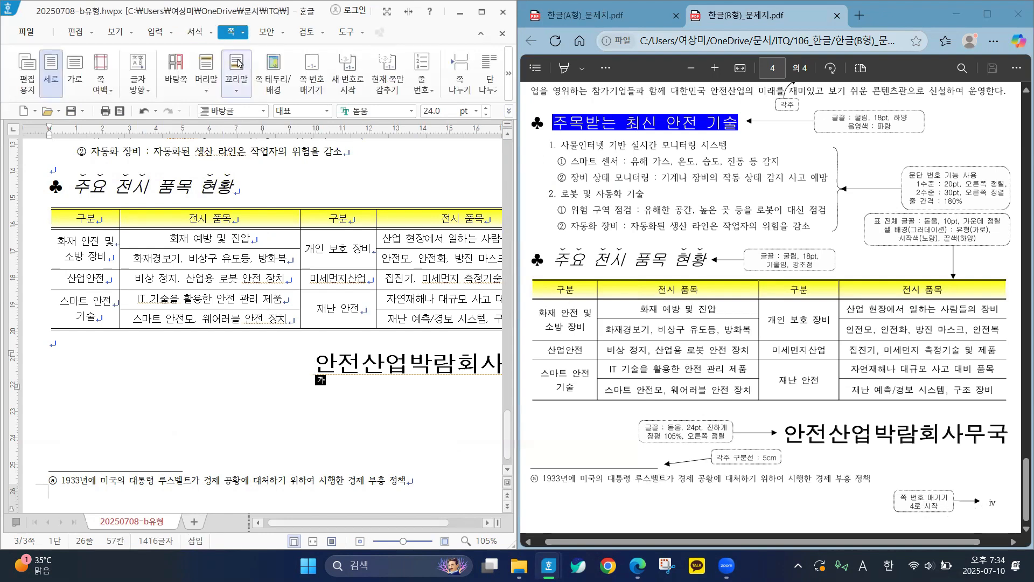
{"action": "left_click", "coordinate": [313, 81]}
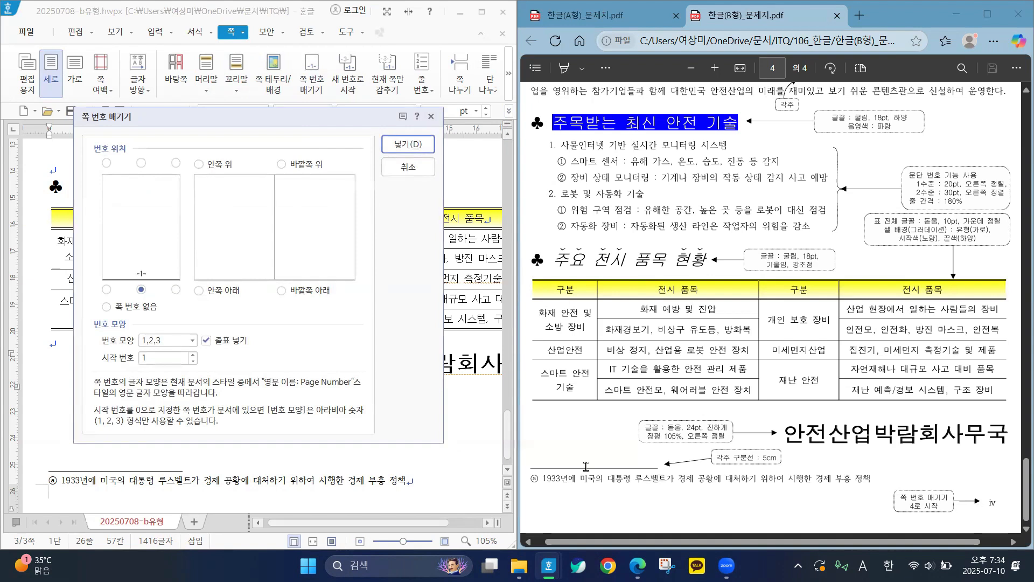
{"action": "left_click", "coordinate": [174, 291]}
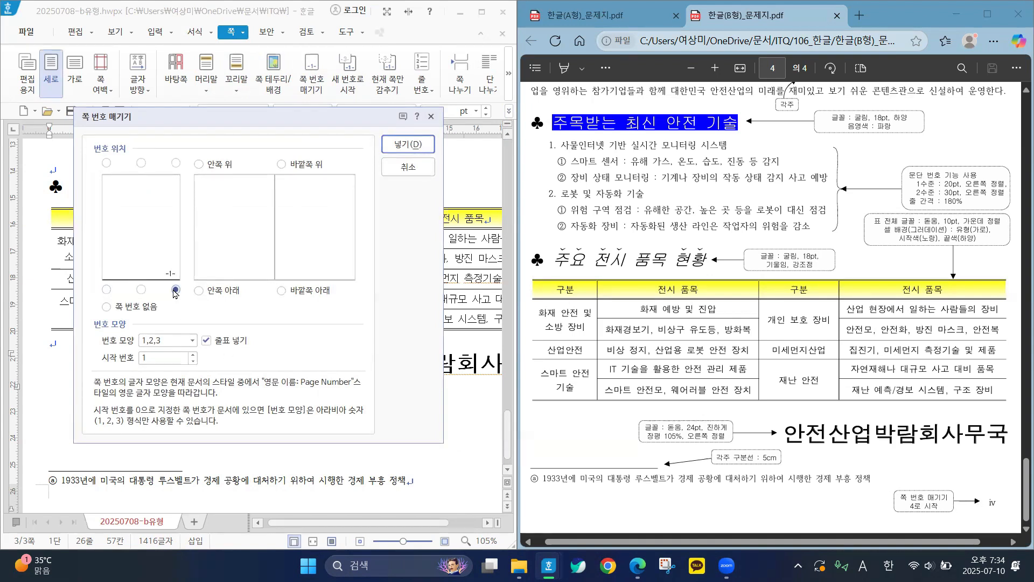
{"action": "left_click", "coordinate": [207, 341]}
{"action": "left_click", "coordinate": [192, 340]}
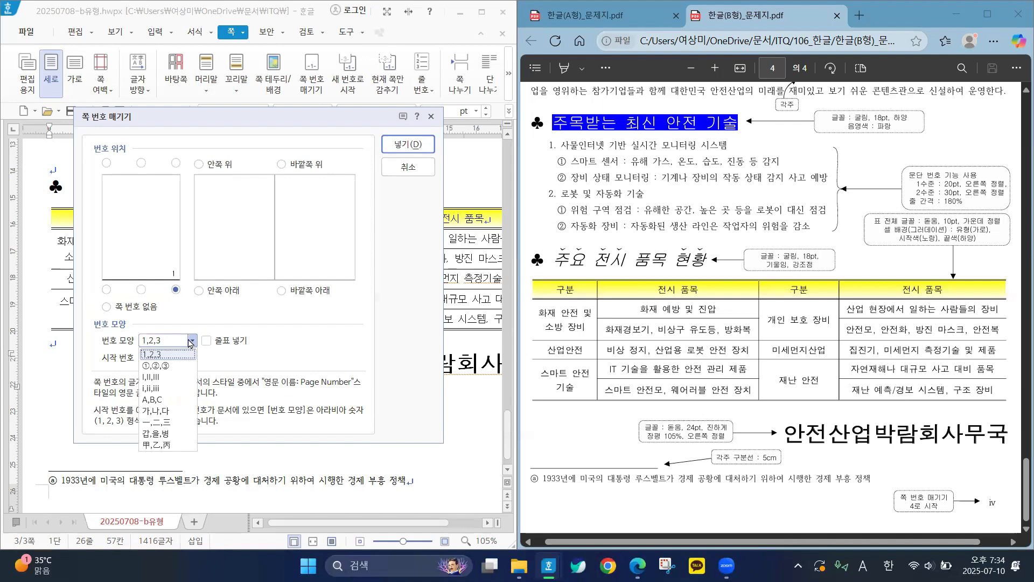
{"action": "left_click", "coordinate": [163, 395]}
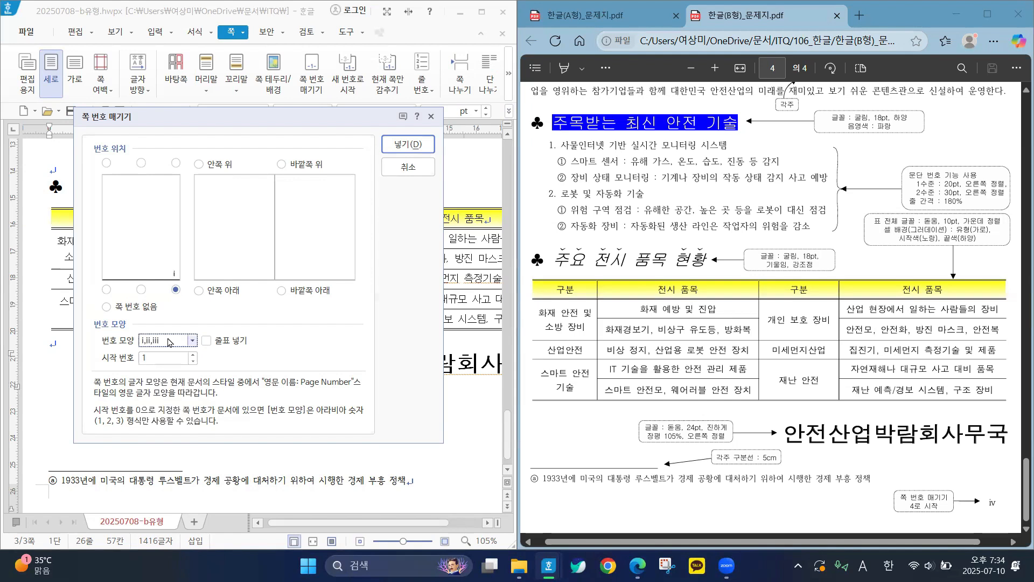
{"action": "left_click", "coordinate": [144, 358]}
{"action": "left_click", "coordinate": [401, 150]}
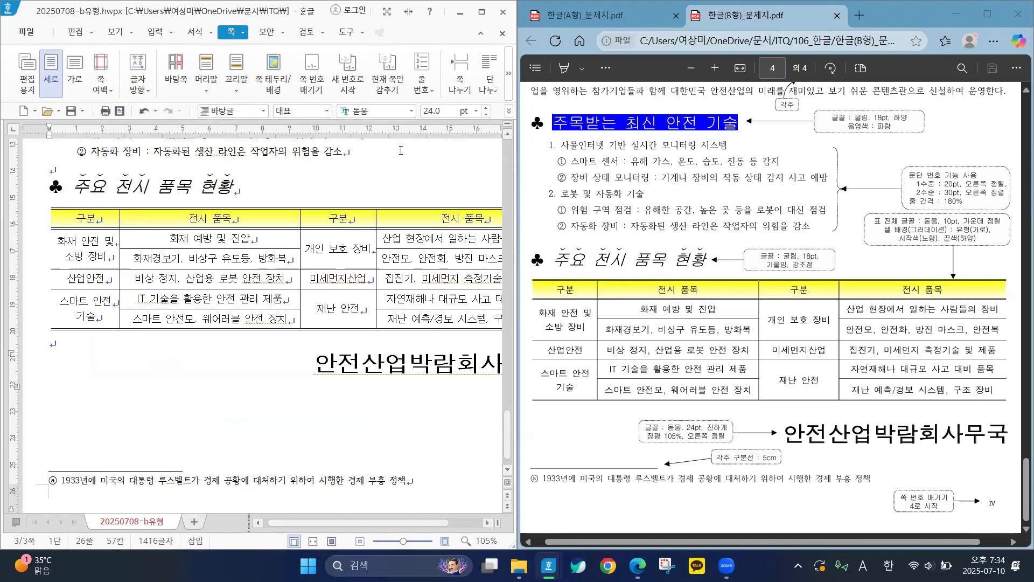
Restart the page numbering at 4 on the page containing the organisation line
{"action": "left_click", "coordinate": [461, 525]}
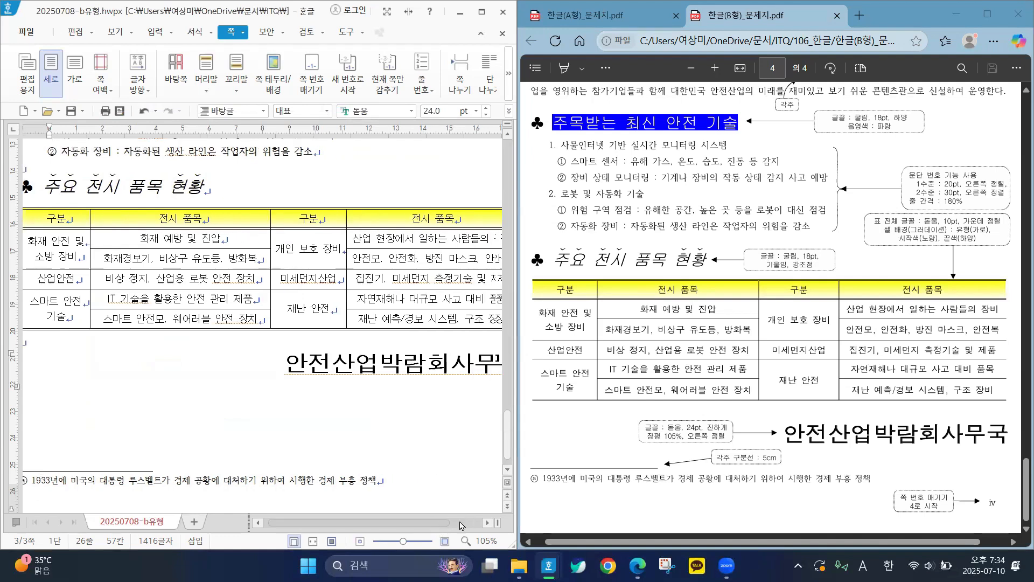
{"action": "left_click", "coordinate": [461, 525]}
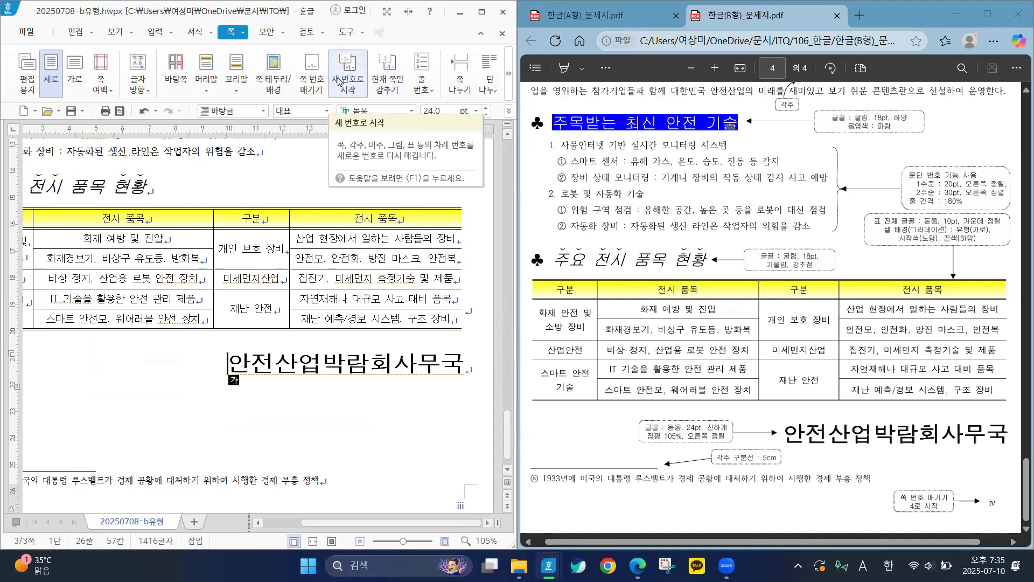
{"action": "left_click", "coordinate": [370, 87]}
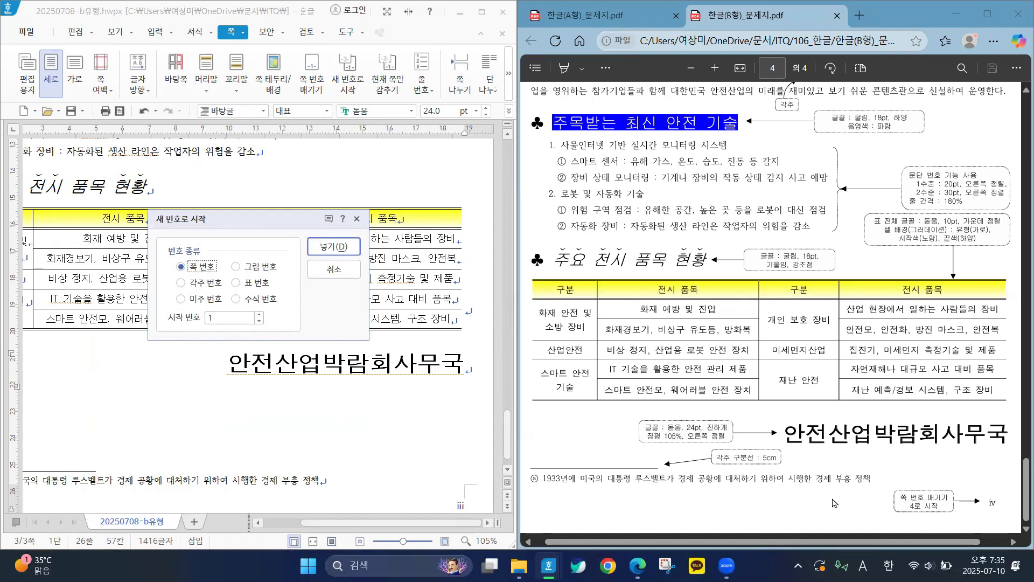
{"action": "left_click", "coordinate": [260, 314]}
{"action": "left_click", "coordinate": [259, 315]}
{"action": "left_click", "coordinate": [260, 315]}
{"action": "left_click", "coordinate": [334, 249]}
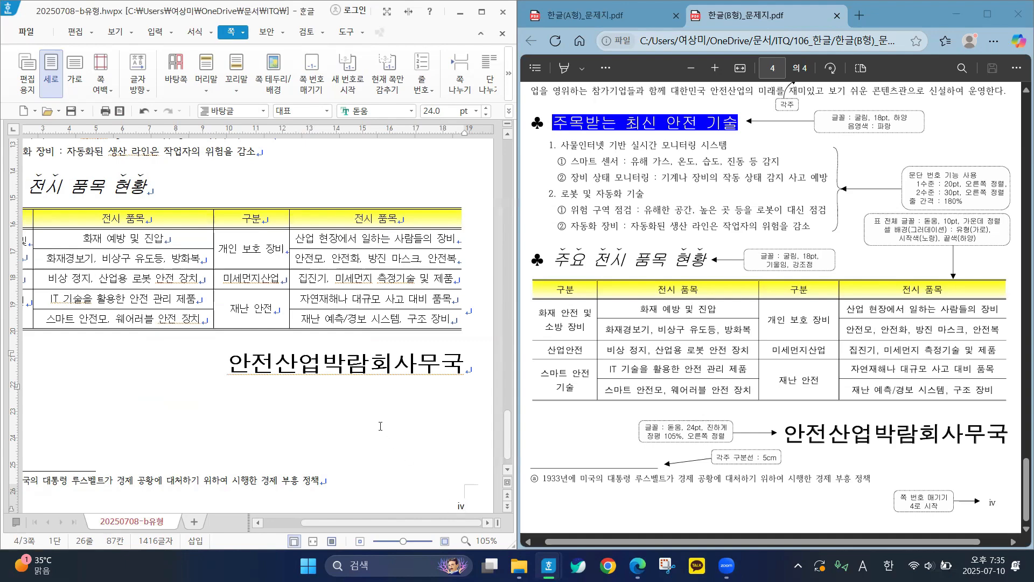
Hide the page number (쪽 번호) on the second page only
{"action": "scroll", "coordinate": [380, 426], "scroll_direction": "up", "scroll_amount": 15}
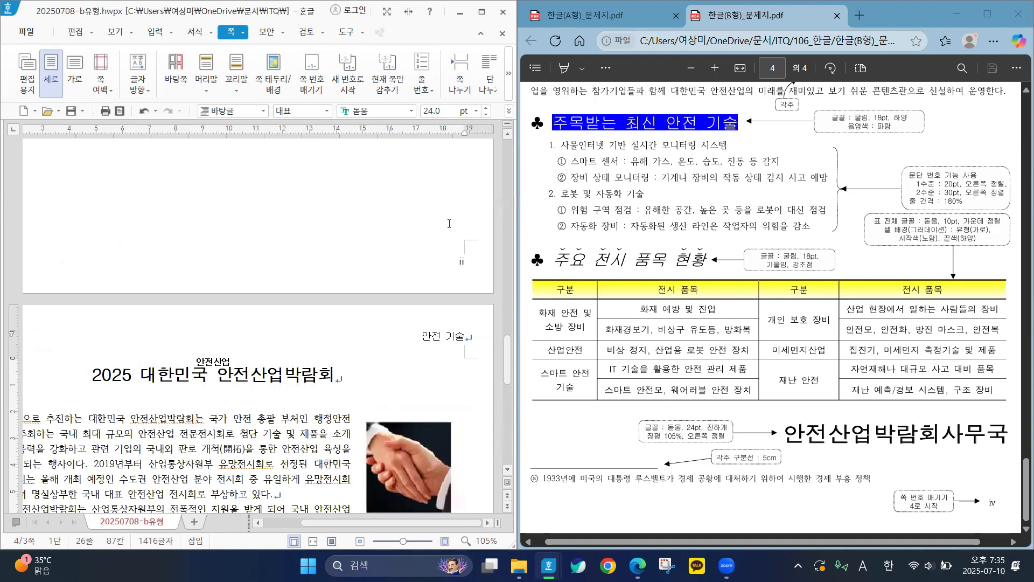
{"action": "left_click", "coordinate": [430, 199]}
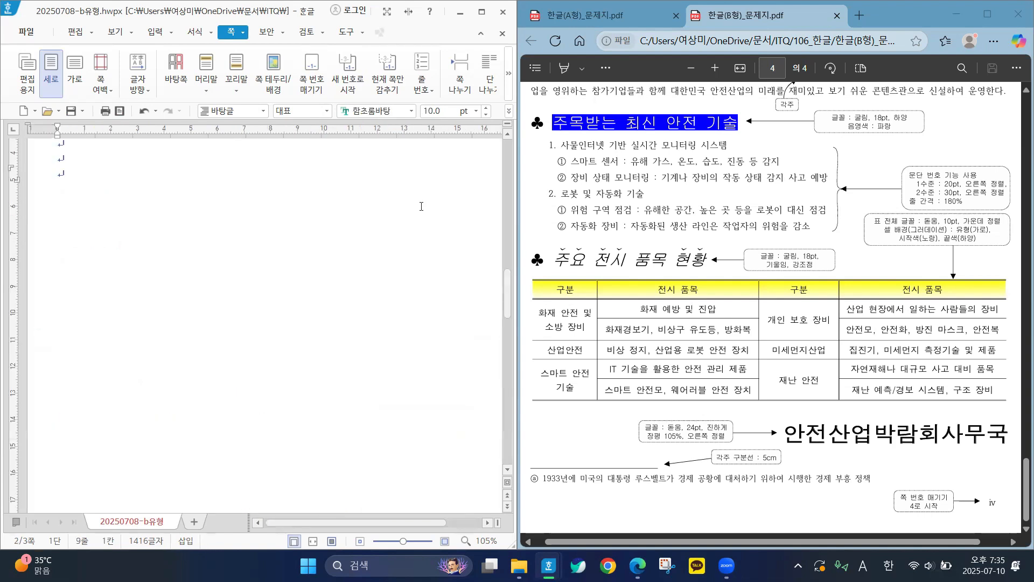
{"action": "left_click", "coordinate": [394, 86]}
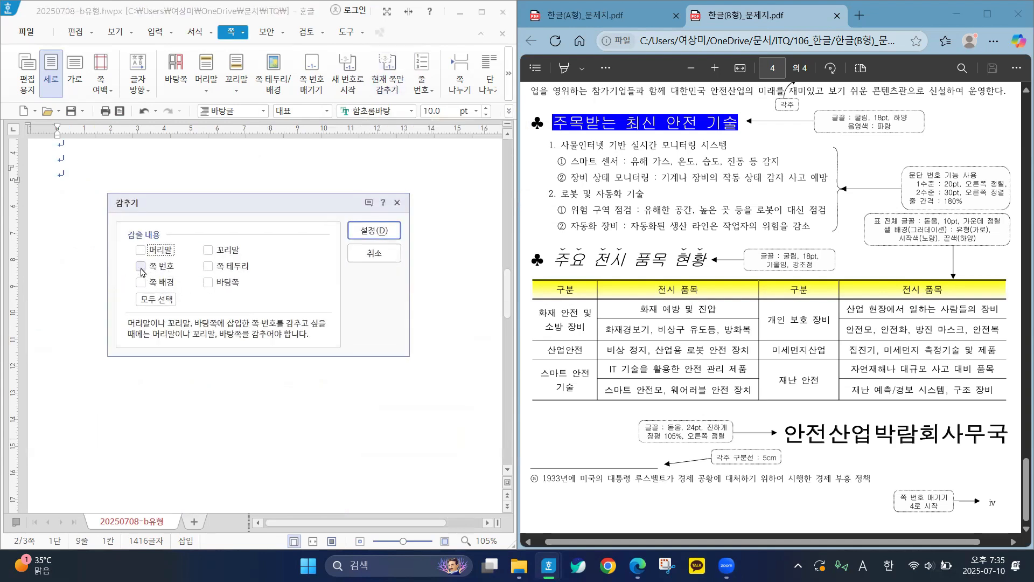
{"action": "left_click", "coordinate": [140, 266]}
{"action": "left_click", "coordinate": [381, 231]}
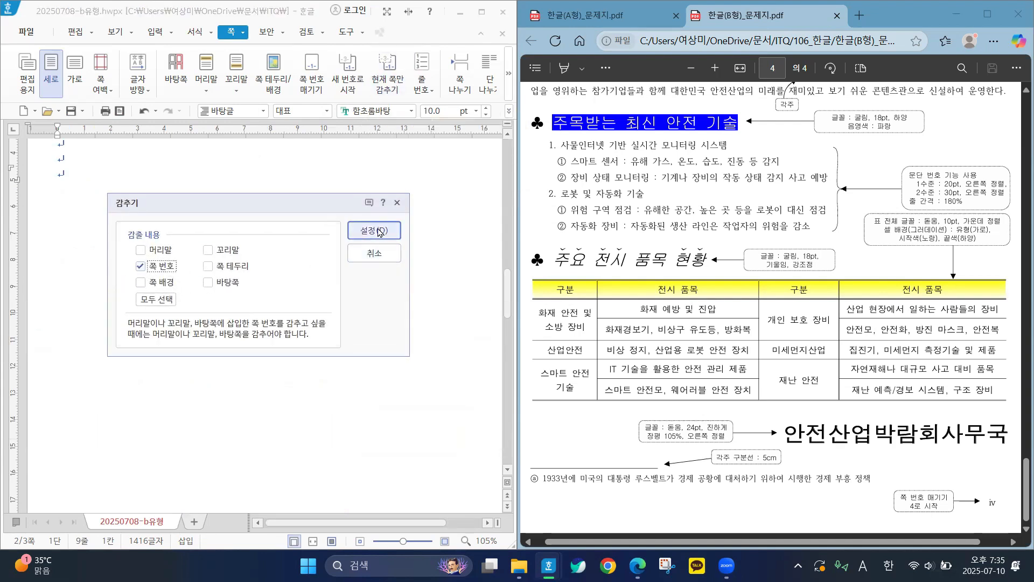
Hide the page number (쪽 번호) on the first page only
{"action": "scroll", "coordinate": [437, 319], "scroll_direction": "down", "scroll_amount": 3}
{"action": "scroll", "coordinate": [437, 319], "scroll_direction": "up", "scroll_amount": 3}
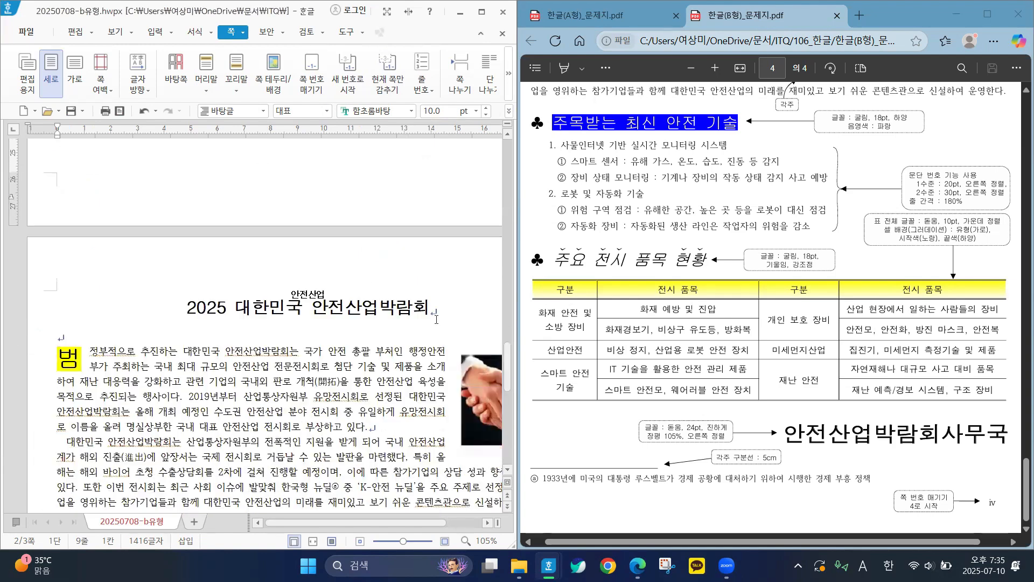
{"action": "scroll", "coordinate": [436, 320], "scroll_direction": "down", "scroll_amount": 10}
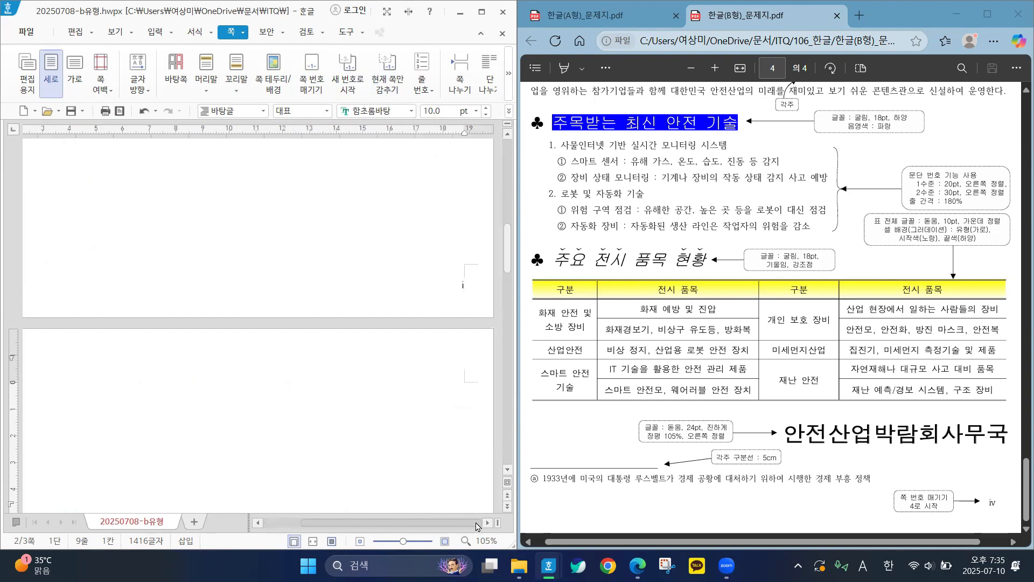
{"action": "left_click_drag", "start_coordinate": [422, 528], "coordinate": [458, 529]}
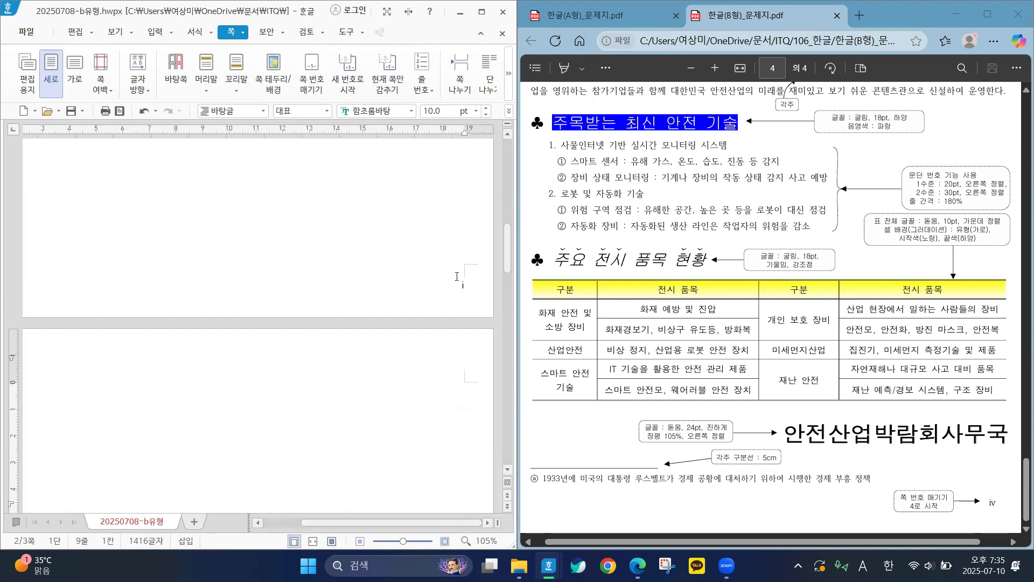
{"action": "left_click", "coordinate": [362, 168]}
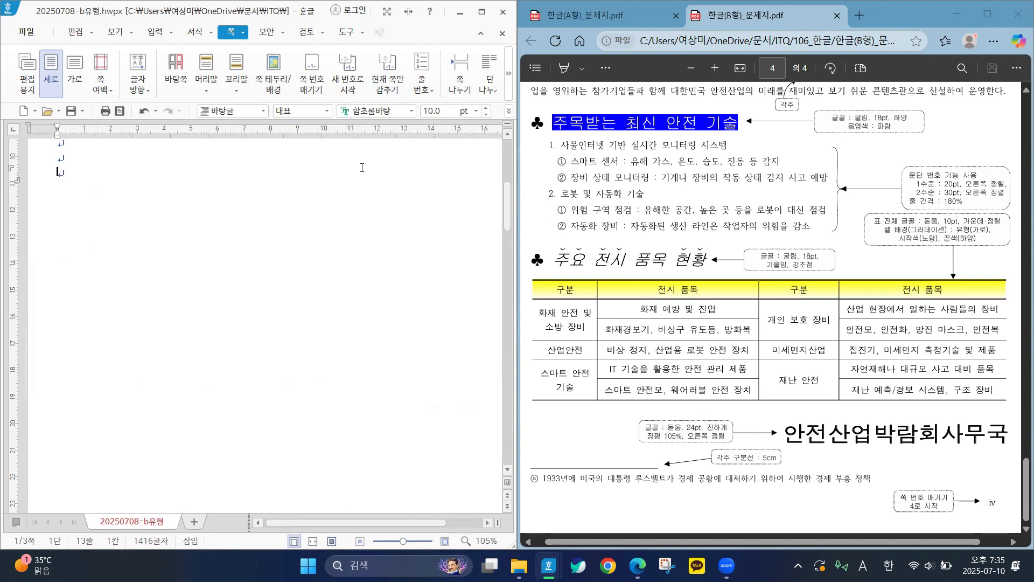
{"action": "left_click", "coordinate": [384, 90]}
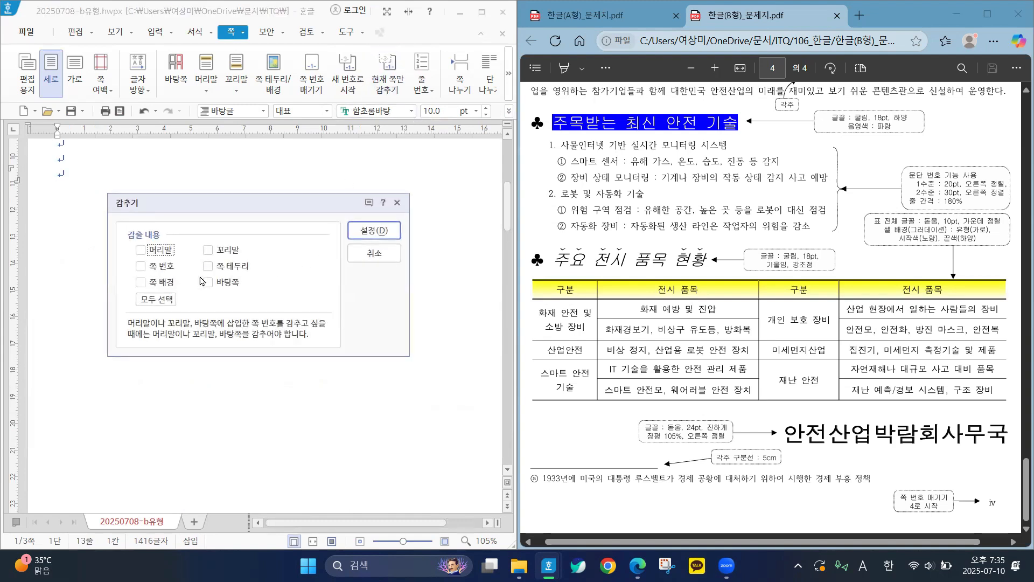
{"action": "left_click", "coordinate": [161, 267]}
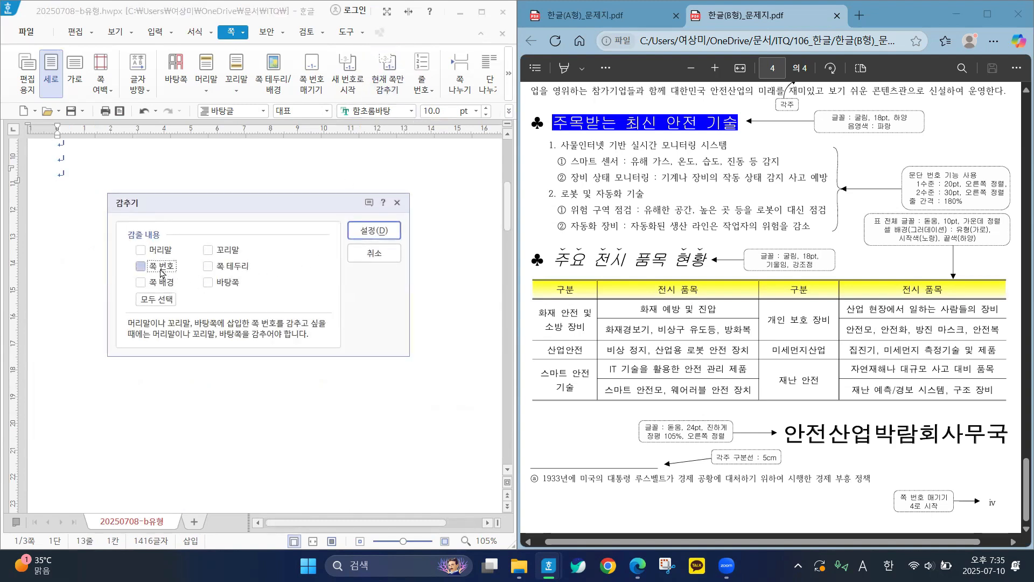
{"action": "left_click", "coordinate": [369, 232]}
{"action": "scroll", "coordinate": [425, 296], "scroll_direction": "down", "scroll_amount": 6}
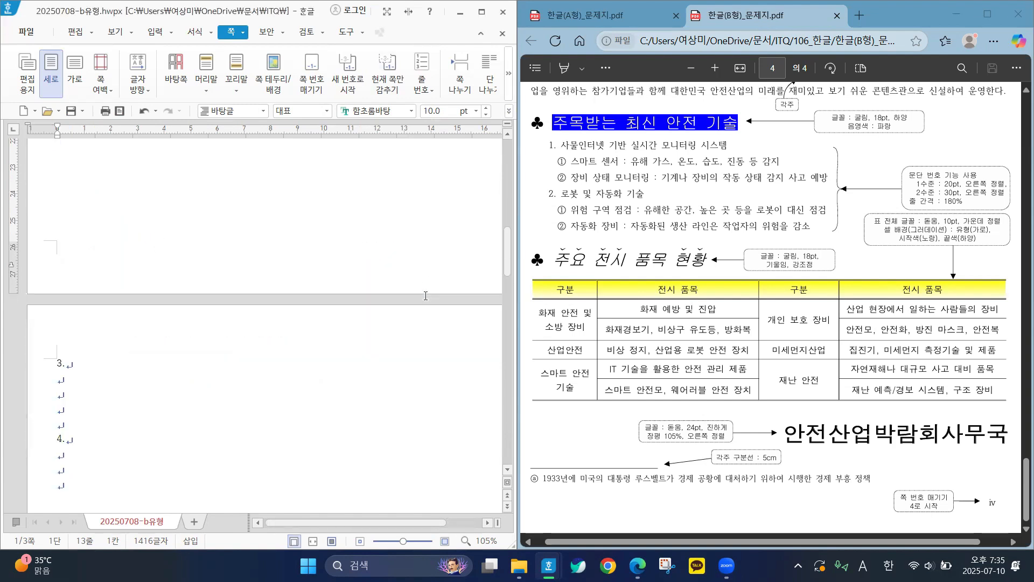
{"action": "scroll", "coordinate": [425, 296], "scroll_direction": "up", "scroll_amount": 6}
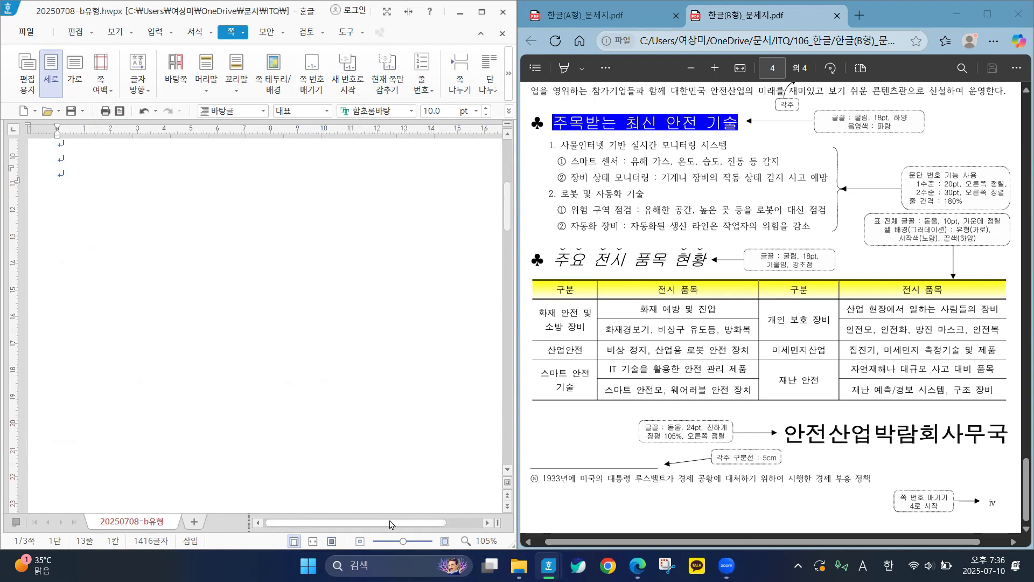
Check the pages for their page numbers and set the document zoom to 95% to fit the full page width
{"action": "left_click_drag", "start_coordinate": [392, 522], "coordinate": [427, 522]}
{"action": "scroll", "coordinate": [365, 382], "scroll_direction": "up", "scroll_amount": 5}
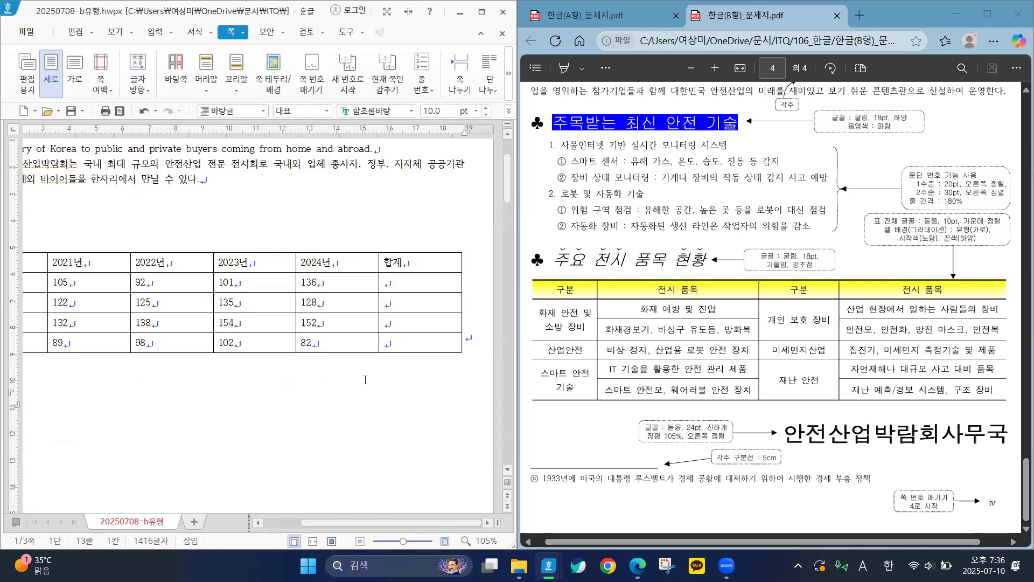
{"action": "scroll", "coordinate": [369, 380], "scroll_direction": "up", "scroll_amount": 5}
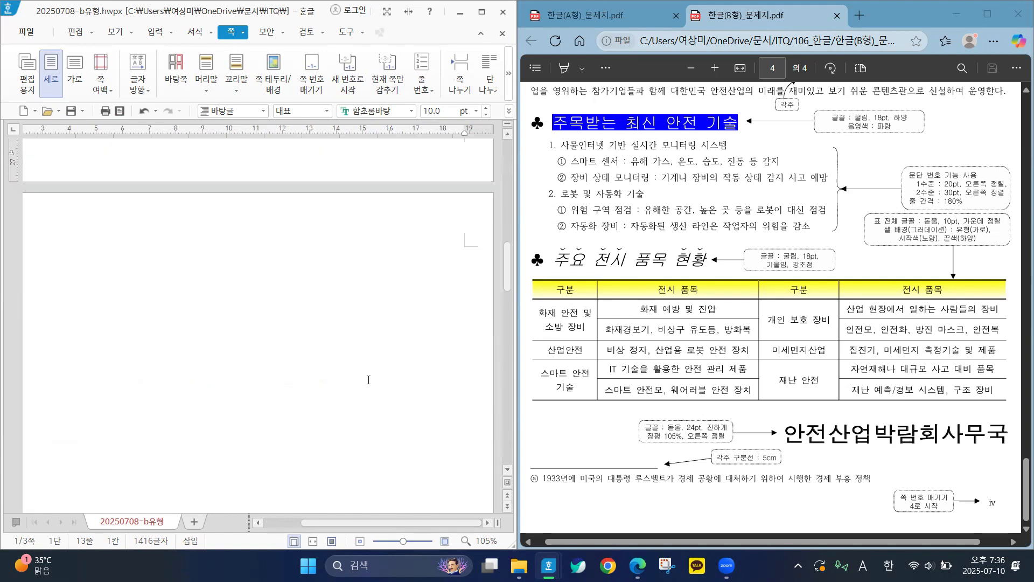
{"action": "scroll", "coordinate": [361, 399], "scroll_direction": "down", "scroll_amount": 6}
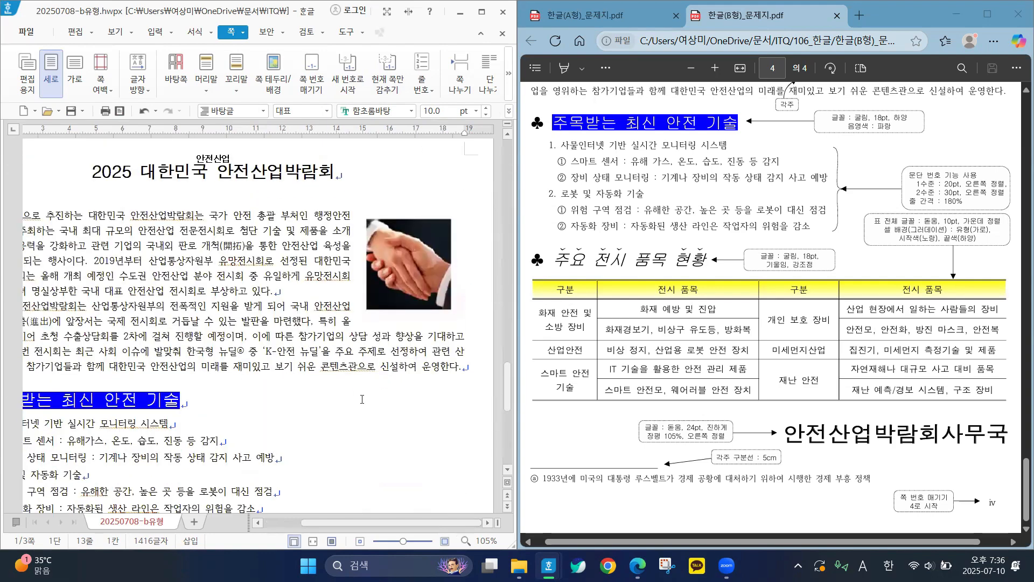
{"action": "scroll", "coordinate": [401, 529], "scroll_direction": "left", "scroll_amount": 3}
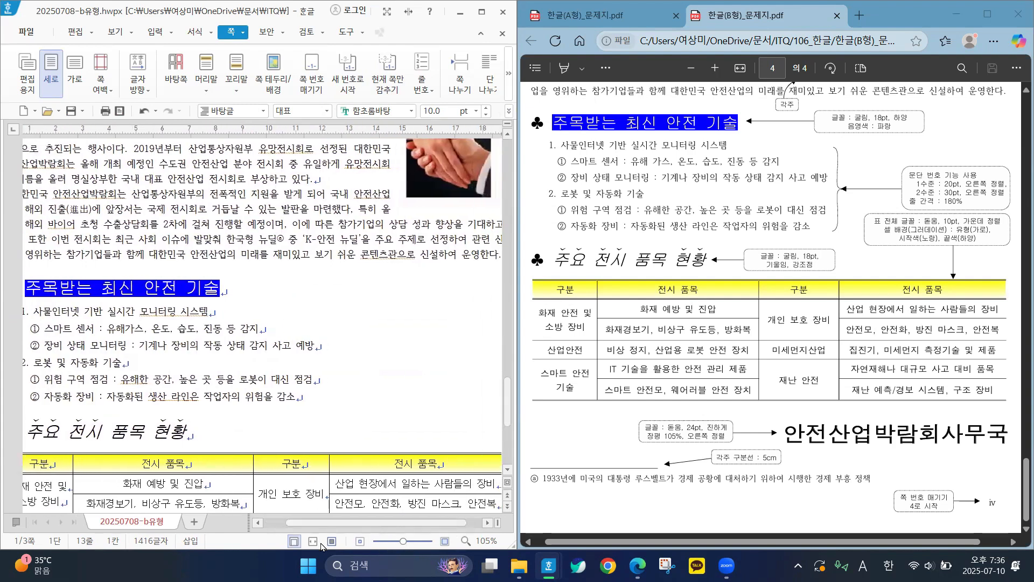
{"action": "left_click", "coordinate": [360, 542]}
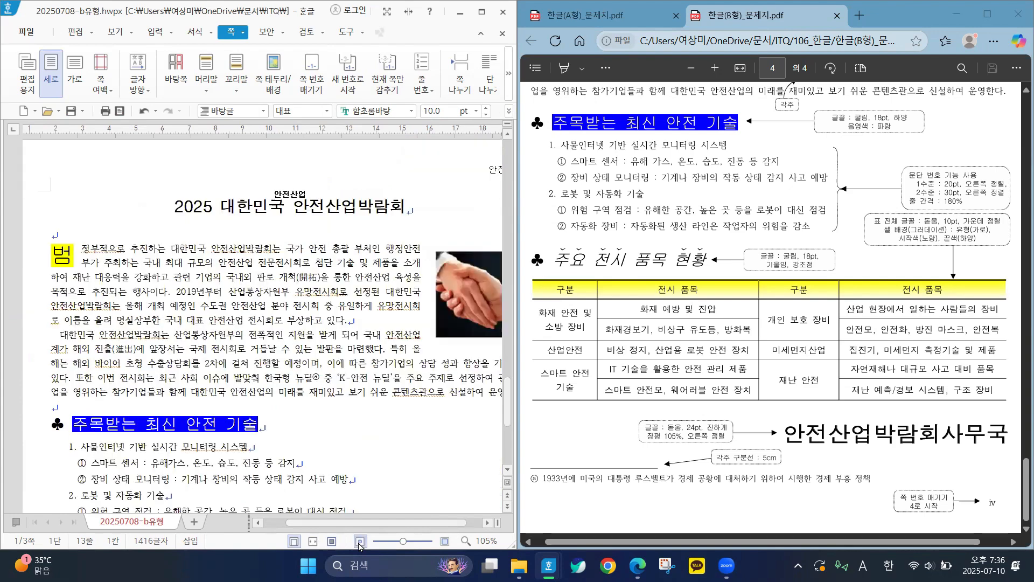
{"action": "left_click", "coordinate": [360, 545]}
{"action": "left_click", "coordinate": [360, 545]}
{"action": "left_click", "coordinate": [359, 545]}
{"action": "left_click", "coordinate": [360, 546]}
{"action": "left_click", "coordinate": [359, 545]}
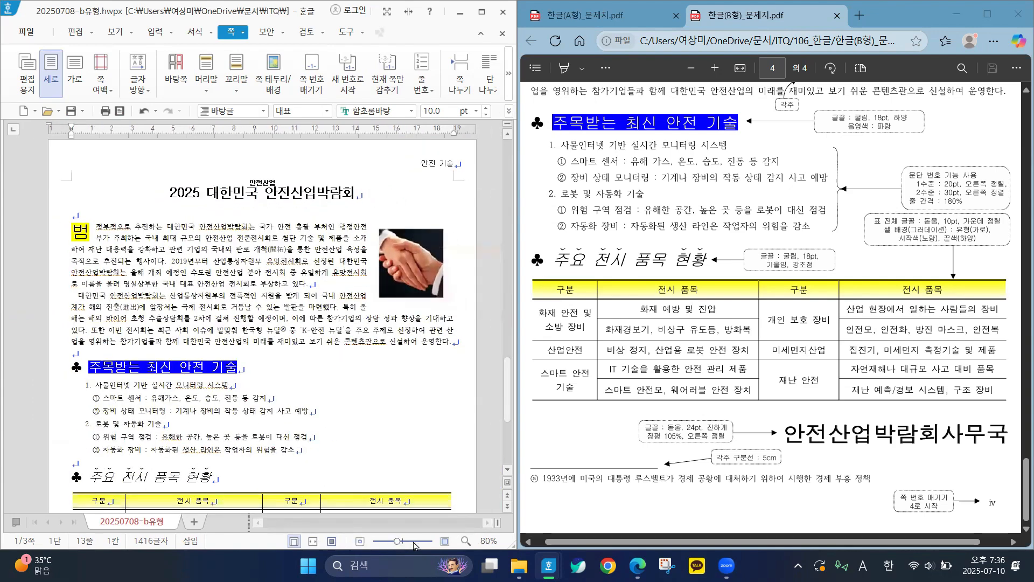
{"action": "left_click", "coordinate": [444, 541]}
{"action": "left_click", "coordinate": [444, 541]}
{"action": "left_click", "coordinate": [444, 541]}
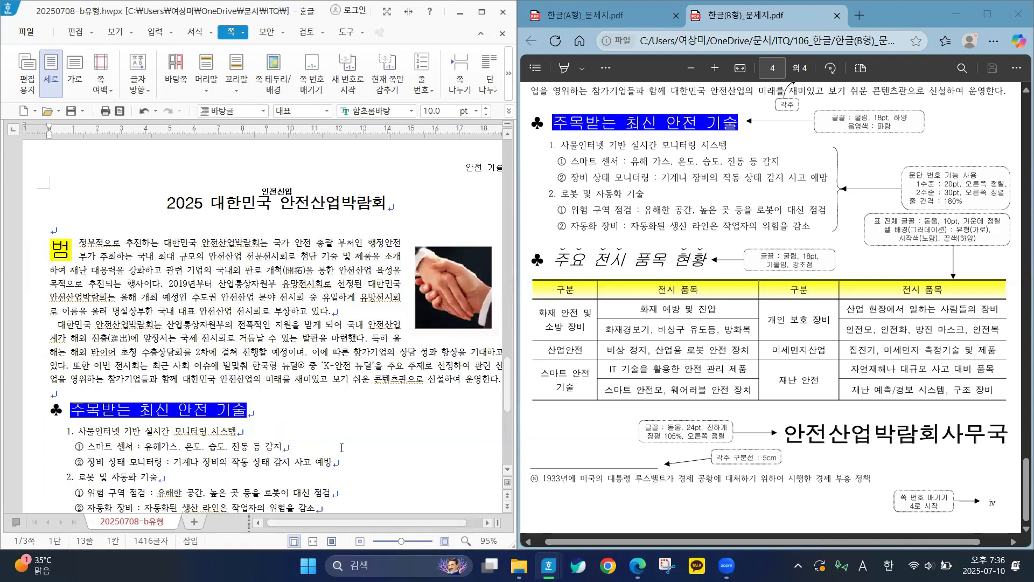
{"action": "left_click_drag", "start_coordinate": [442, 521], "coordinate": [449, 525]}
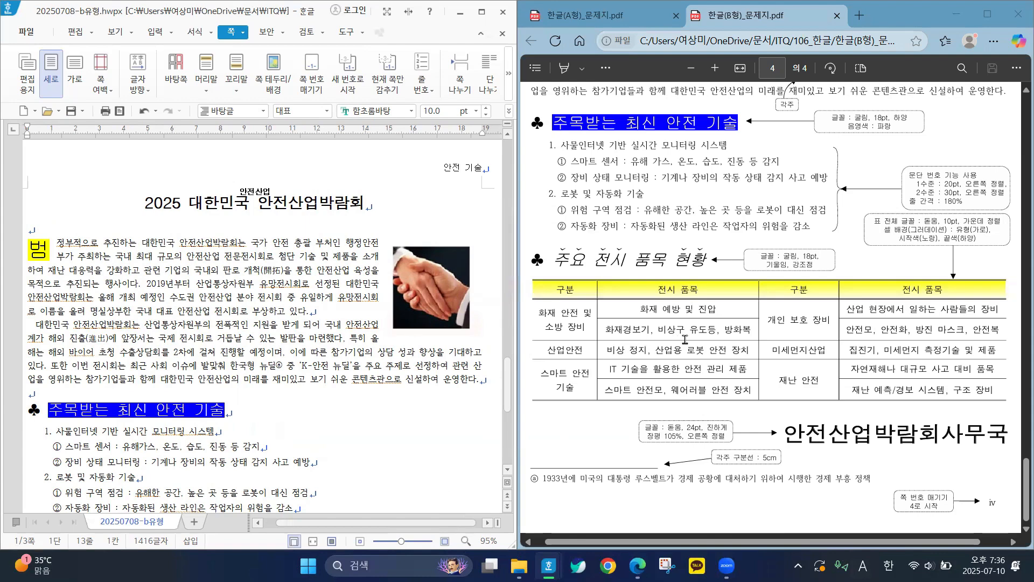
Compare the third page with the B-type exam sheet, including the footnote, page number and the organisation line's bold and right-alignment settings
{"action": "scroll", "coordinate": [609, 358], "scroll_direction": "up", "scroll_amount": 3}
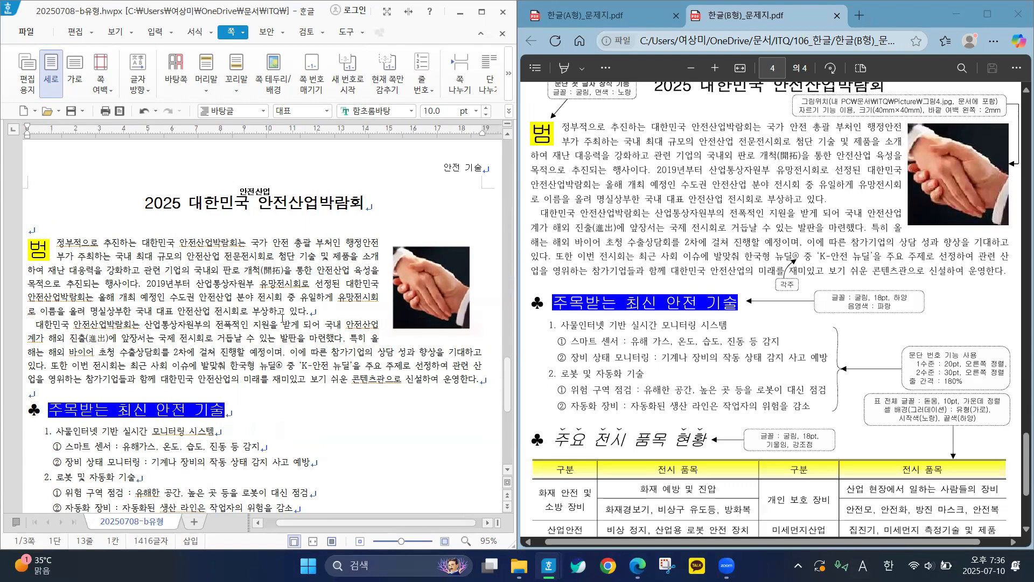
{"action": "scroll", "coordinate": [283, 318], "scroll_direction": "down", "scroll_amount": 3}
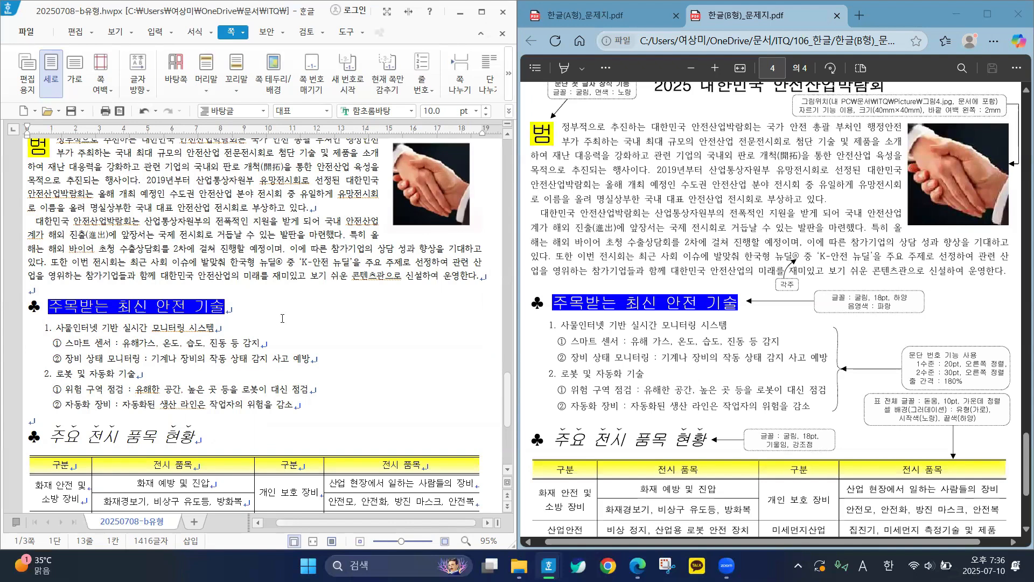
{"action": "scroll", "coordinate": [283, 319], "scroll_direction": "down", "scroll_amount": 3}
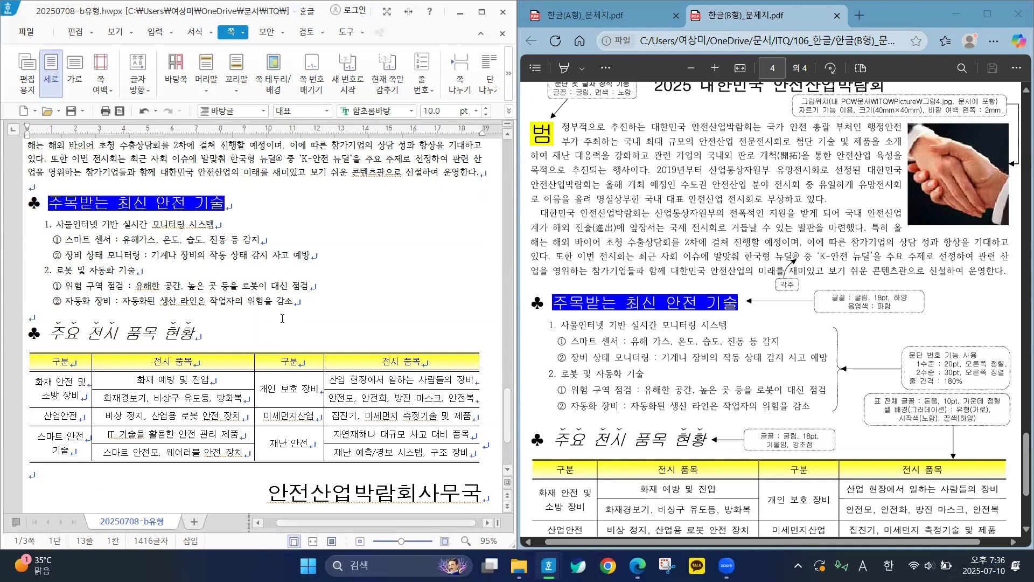
{"action": "scroll", "coordinate": [282, 318], "scroll_direction": "down", "scroll_amount": 4}
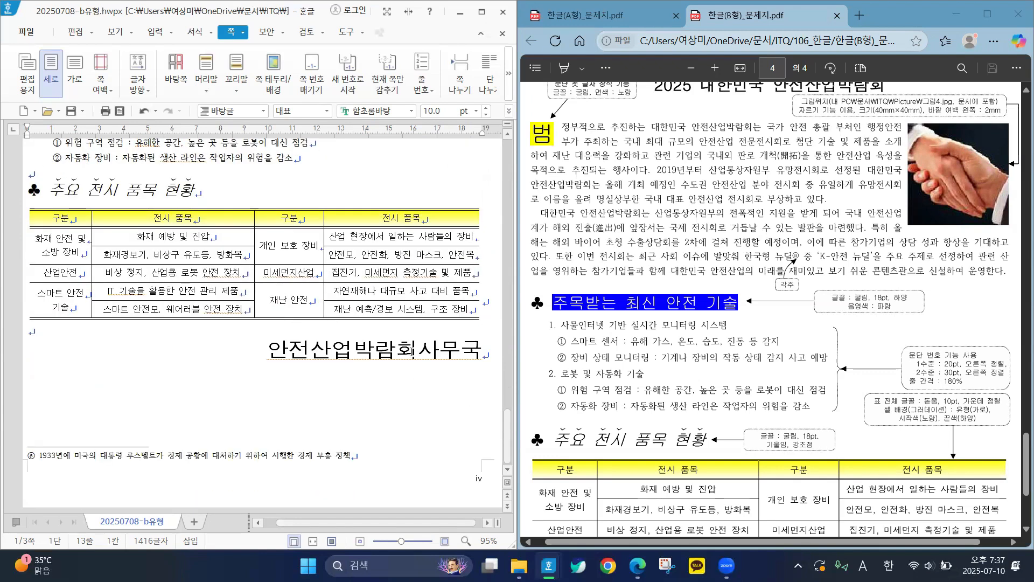
{"action": "scroll", "coordinate": [704, 414], "scroll_direction": "down", "scroll_amount": 1}
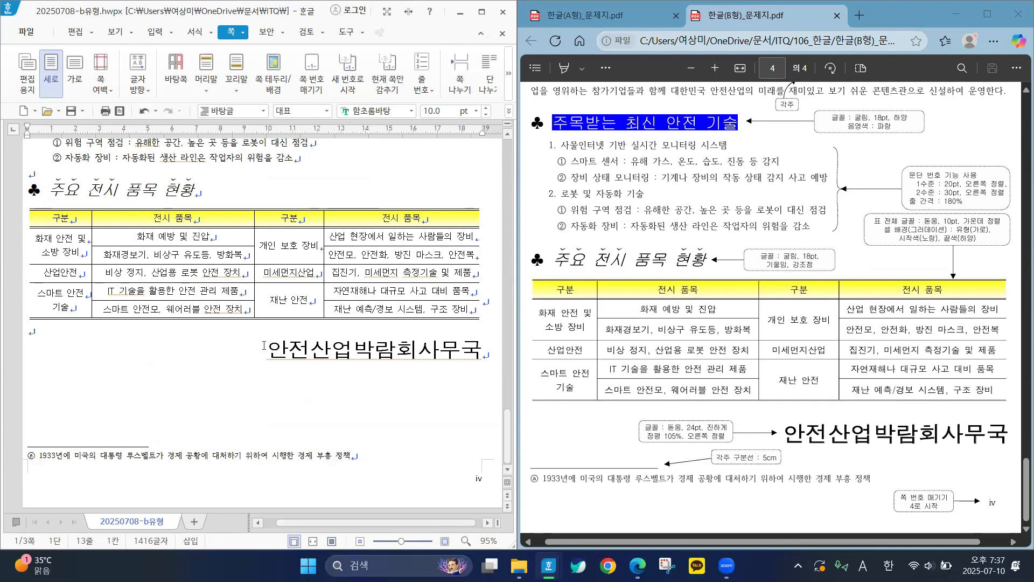
{"action": "left_click_drag", "start_coordinate": [267, 351], "coordinate": [495, 362]}
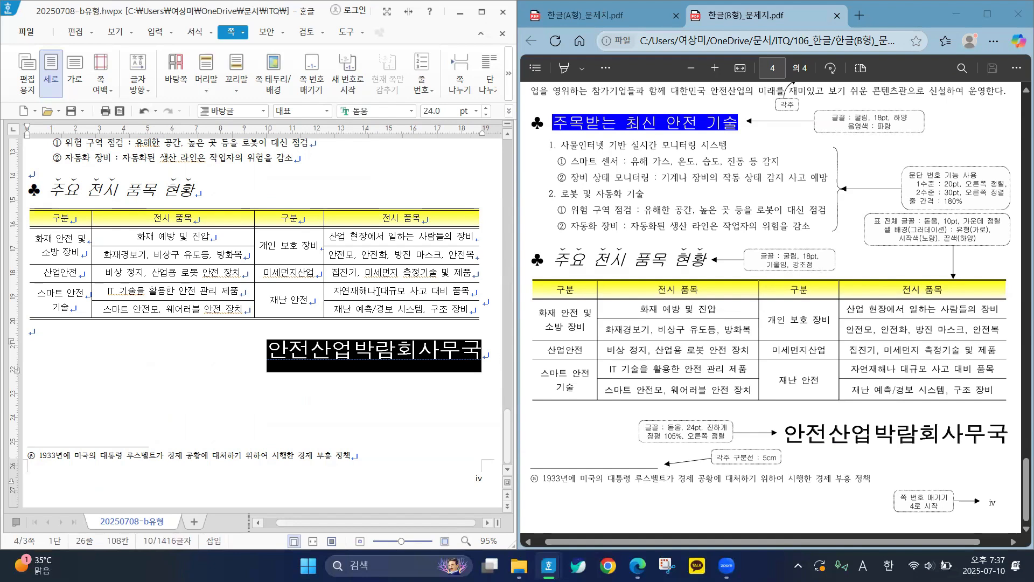
{"action": "left_click", "coordinate": [509, 112]}
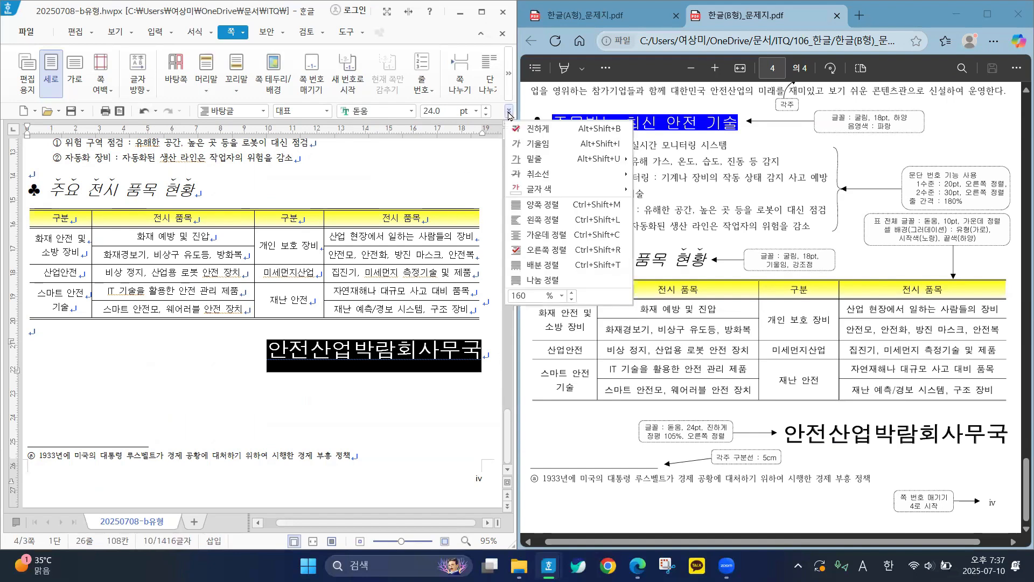
{"action": "left_click", "coordinate": [266, 356]}
{"action": "left_click", "coordinate": [270, 357]}
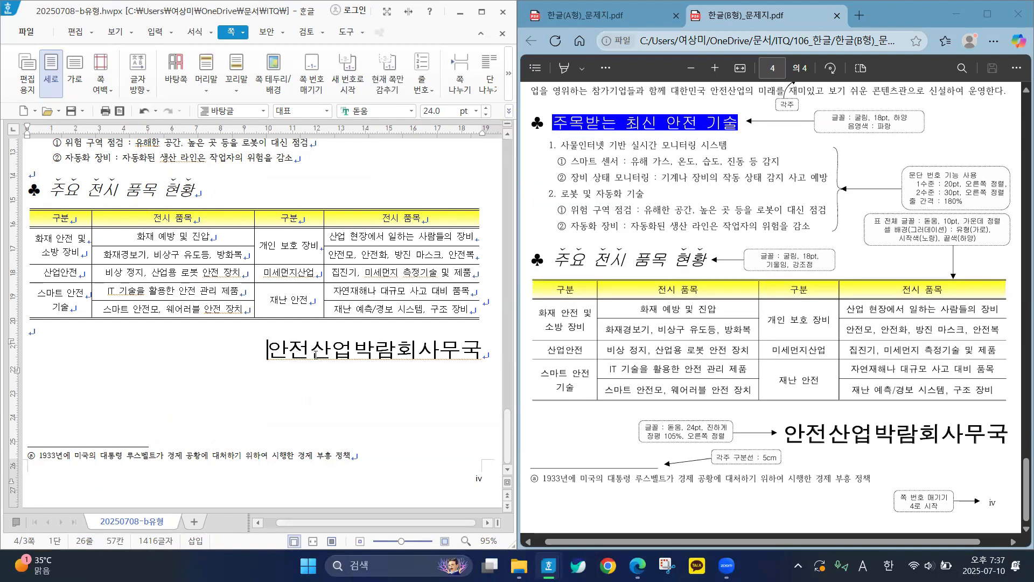
{"action": "key", "text": "End"}
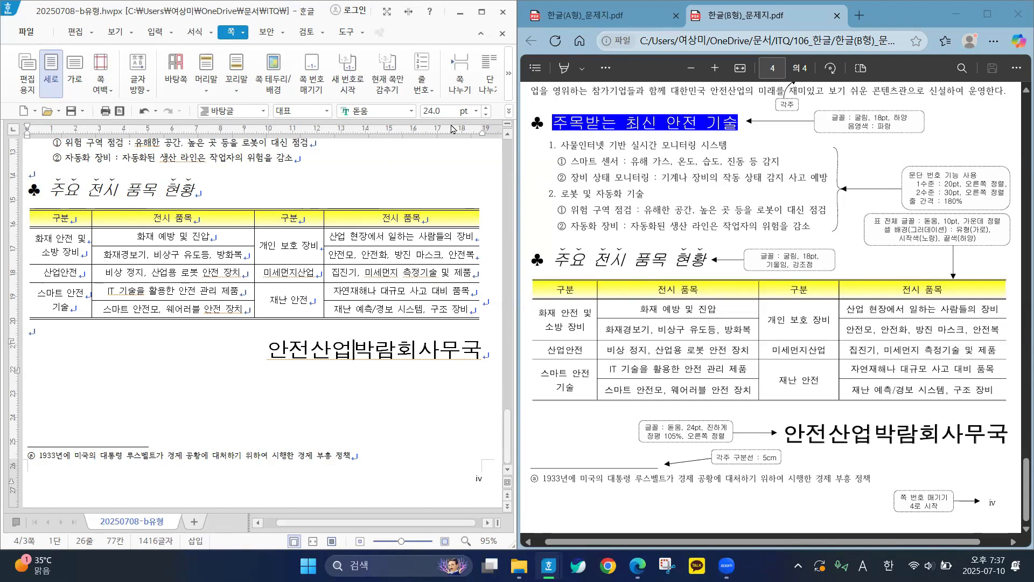
{"action": "key", "text": "Home"}
Switch to the A-type exam sheet and the 20250703 document, at its page with answer numbers 3 and 4
{"action": "left_click", "coordinate": [589, 25]}
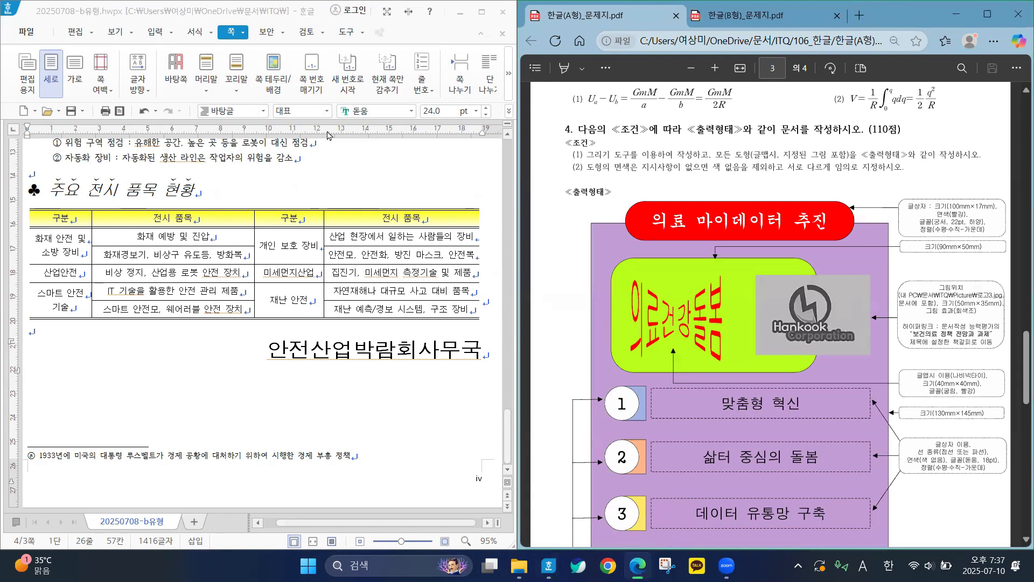
{"action": "left_click", "coordinate": [350, 187]}
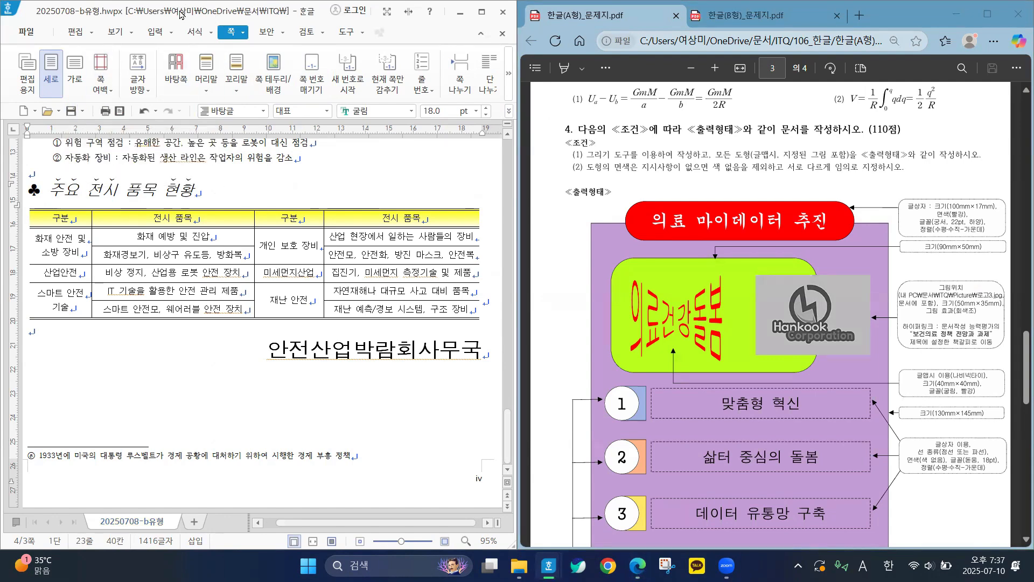
{"action": "left_click_drag", "start_coordinate": [181, 15], "coordinate": [175, 104]}
{"action": "left_click", "coordinate": [496, 101]}
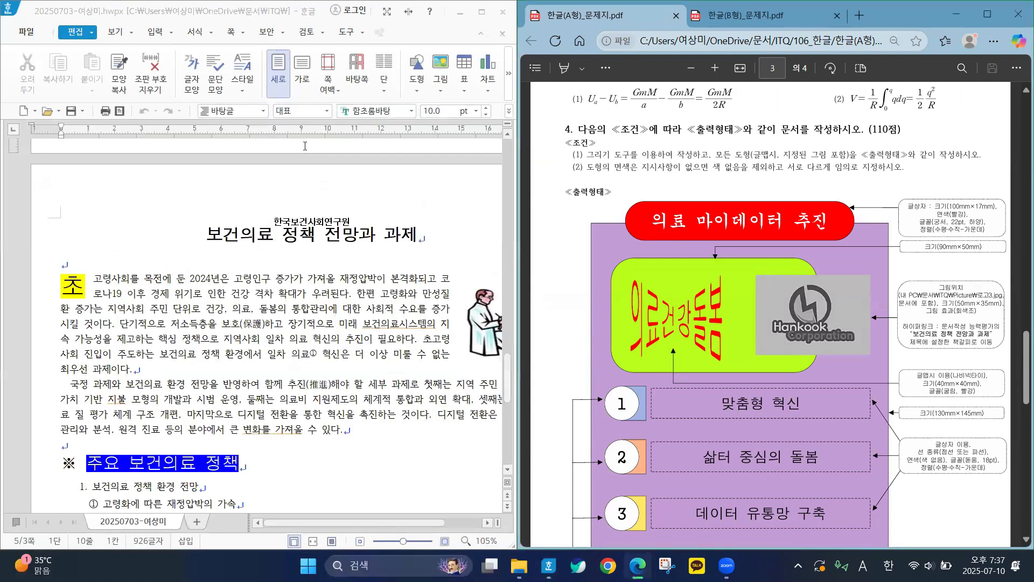
{"action": "left_click", "coordinate": [273, 279]}
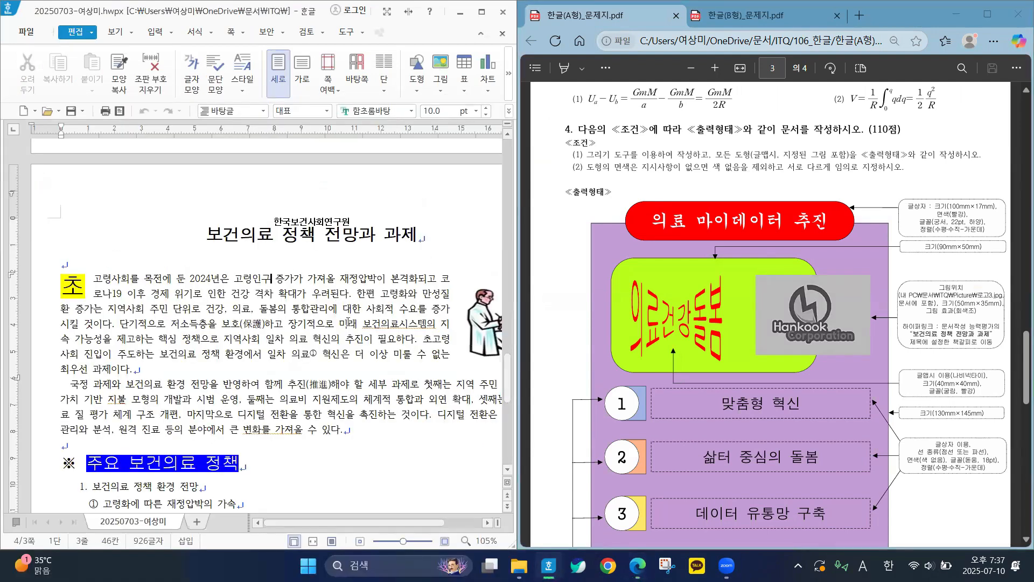
{"action": "scroll", "coordinate": [348, 322], "scroll_direction": "down", "scroll_amount": 3}
{"action": "scroll", "coordinate": [348, 322], "scroll_direction": "up", "scroll_amount": 3}
{"action": "scroll", "coordinate": [348, 323], "scroll_direction": "up", "scroll_amount": 10}
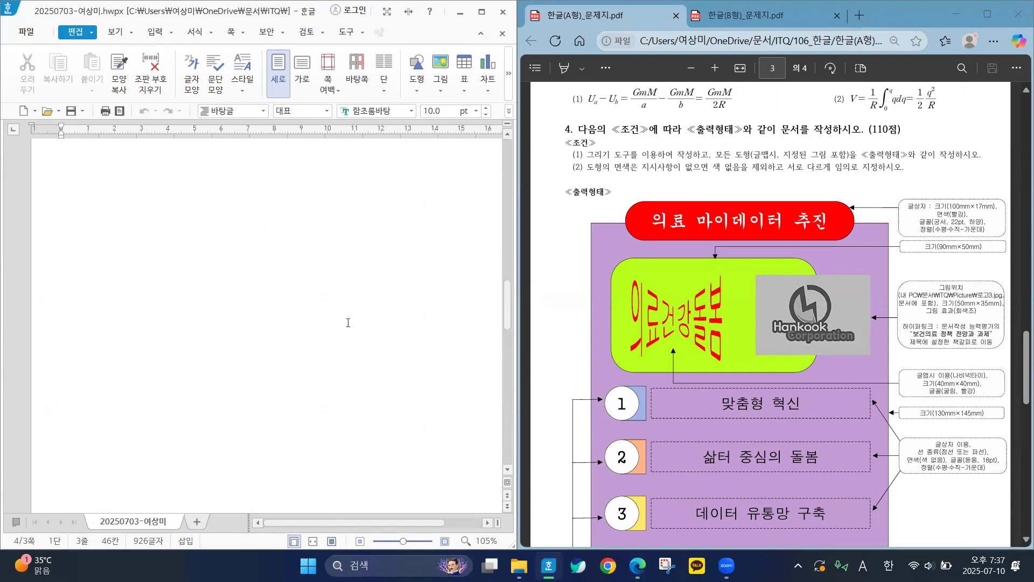
{"action": "scroll", "coordinate": [348, 323], "scroll_direction": "up", "scroll_amount": 3}
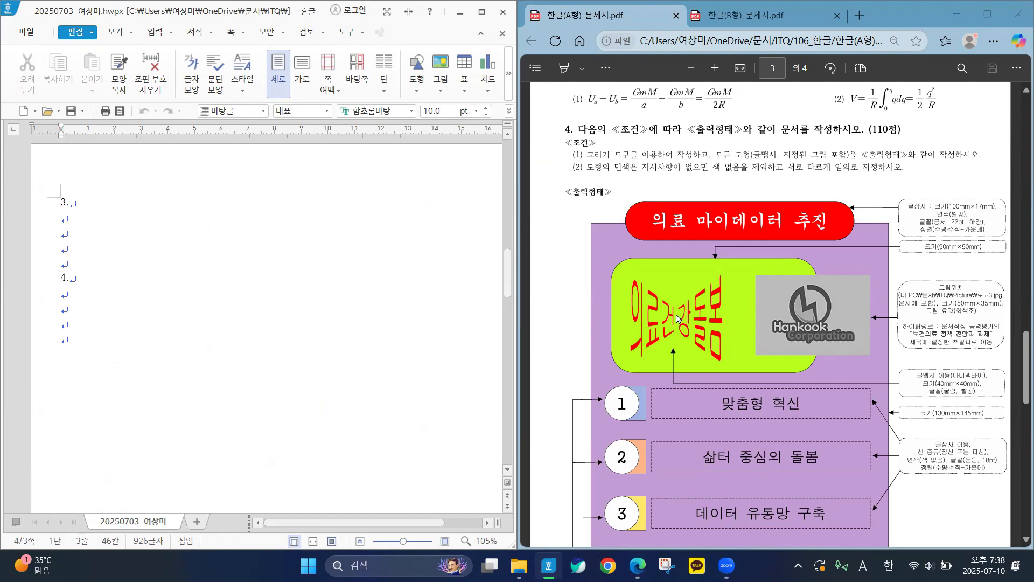
Enlarge the A-type exam sheet at the equation-editor question 3 and circle that question in red
{"action": "scroll", "coordinate": [678, 319], "scroll_direction": "up", "scroll_amount": 3}
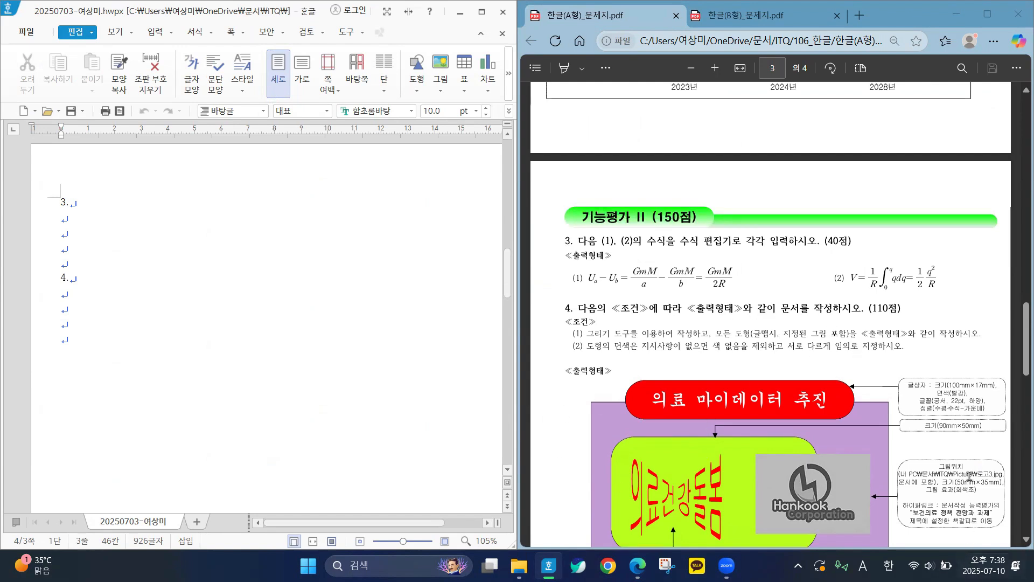
{"action": "left_click", "coordinate": [715, 68]}
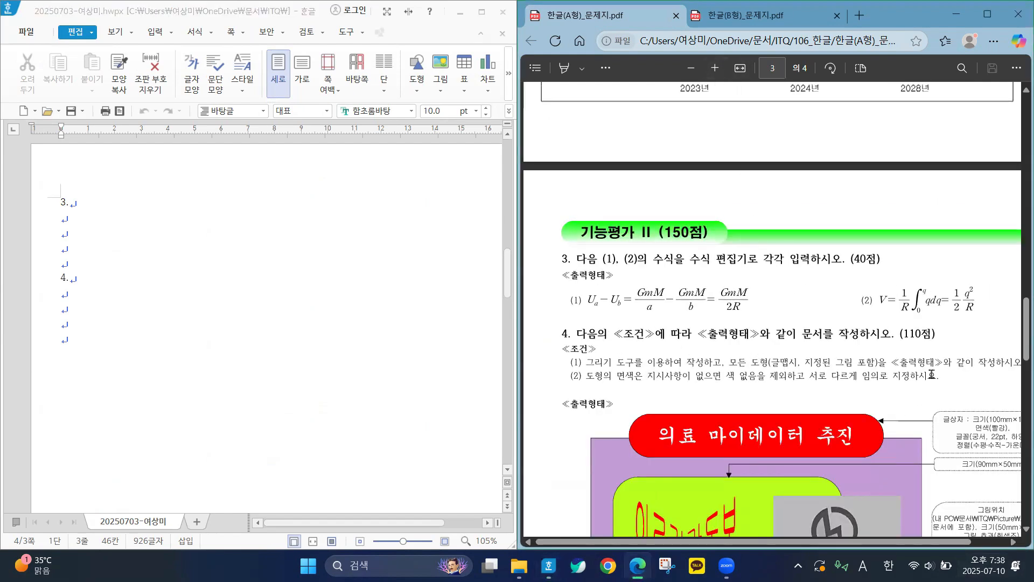
{"action": "left_click_drag", "start_coordinate": [1020, 316], "coordinate": [1019, 332]}
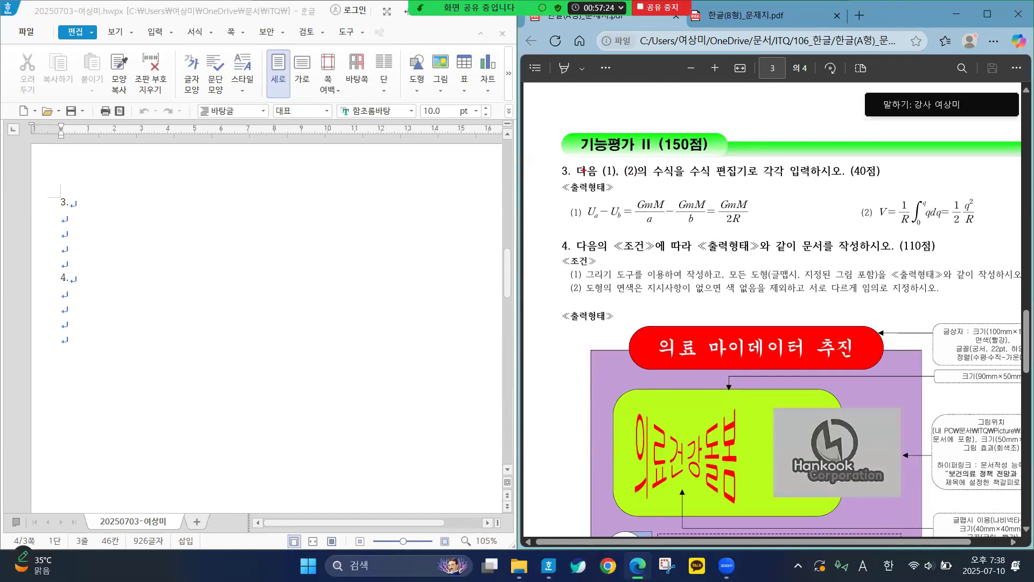
{"action": "mouse_move", "coordinate": [572, 153]}
{"action": "left_mouse_down"}
{"action": "mouse_move", "coordinate": [549, 209]}
{"action": "mouse_move", "coordinate": [779, 245]}
{"action": "mouse_move", "coordinate": [999, 237]}
{"action": "mouse_move", "coordinate": [816, 162]}
{"action": "mouse_move", "coordinate": [572, 147]}
{"action": "left_mouse_up"}
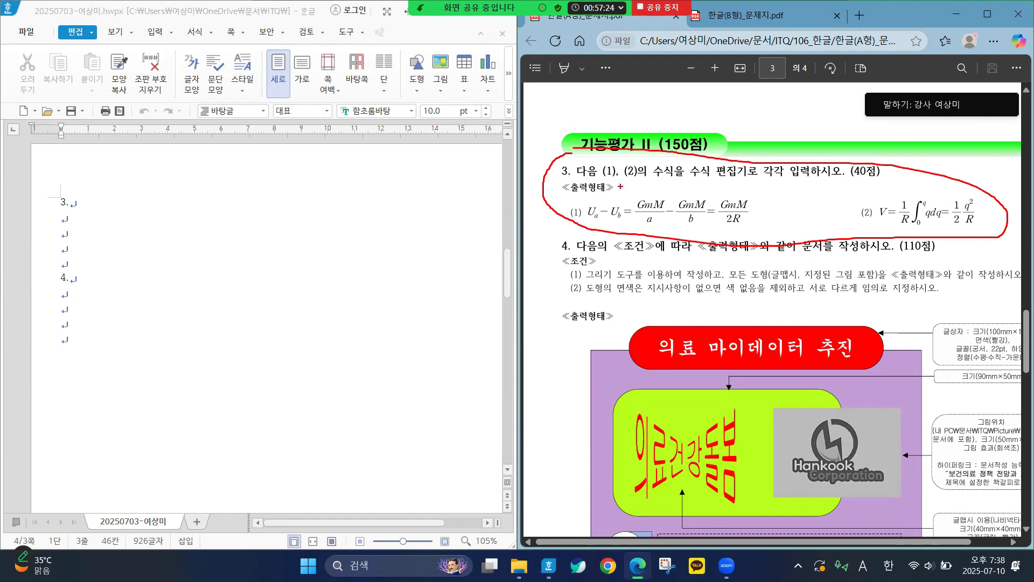
Underline the equation-editor instruction in question 3 in red, circle parts of equation (1), and clear the marks
{"action": "left_click_drag", "start_coordinate": [605, 183], "coordinate": [646, 181]}
{"action": "left_click_drag", "start_coordinate": [693, 178], "coordinate": [820, 184]}
{"action": "mouse_move", "coordinate": [756, 195]}
{"action": "left_mouse_down"}
{"action": "mouse_move", "coordinate": [742, 238]}
{"action": "mouse_move", "coordinate": [620, 219]}
{"action": "mouse_move", "coordinate": [689, 221]}
{"action": "mouse_move", "coordinate": [700, 208]}
{"action": "left_mouse_up"}
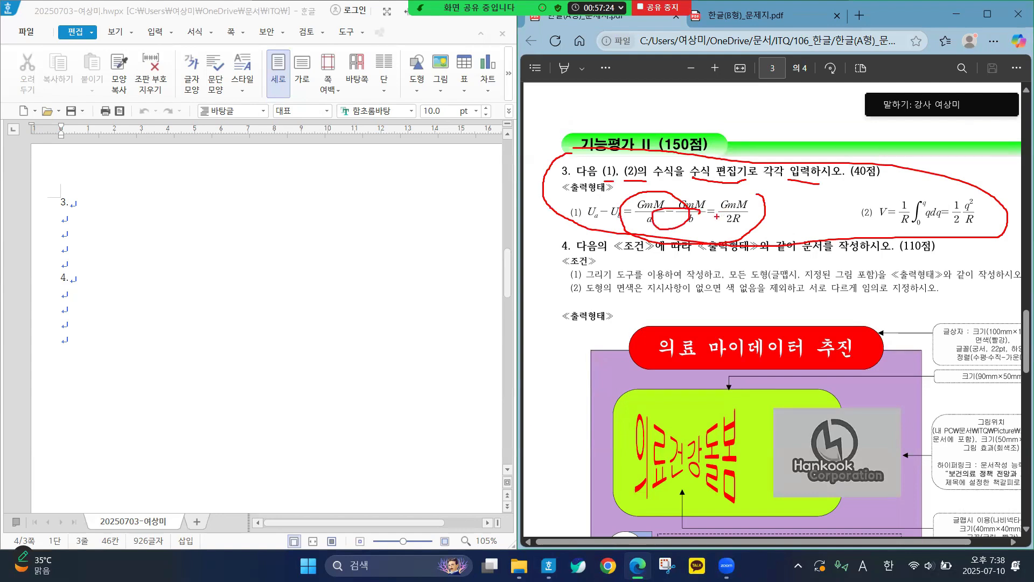
{"action": "key", "text": "Escape"}
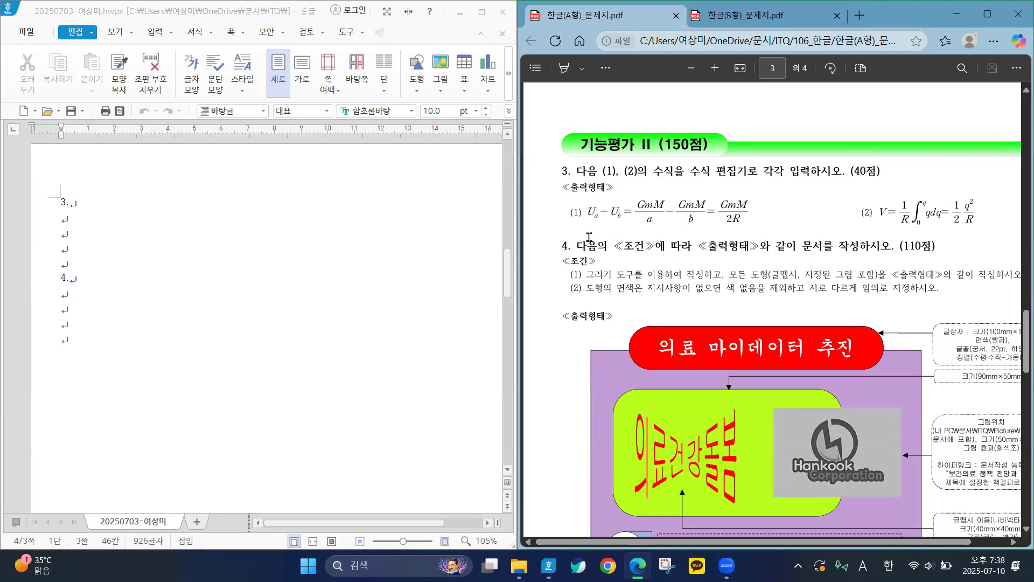
Enter the label "(1)" followed by a space on the line below "3." and mark that label on the exam sheet
{"action": "left_click", "coordinate": [65, 221]}
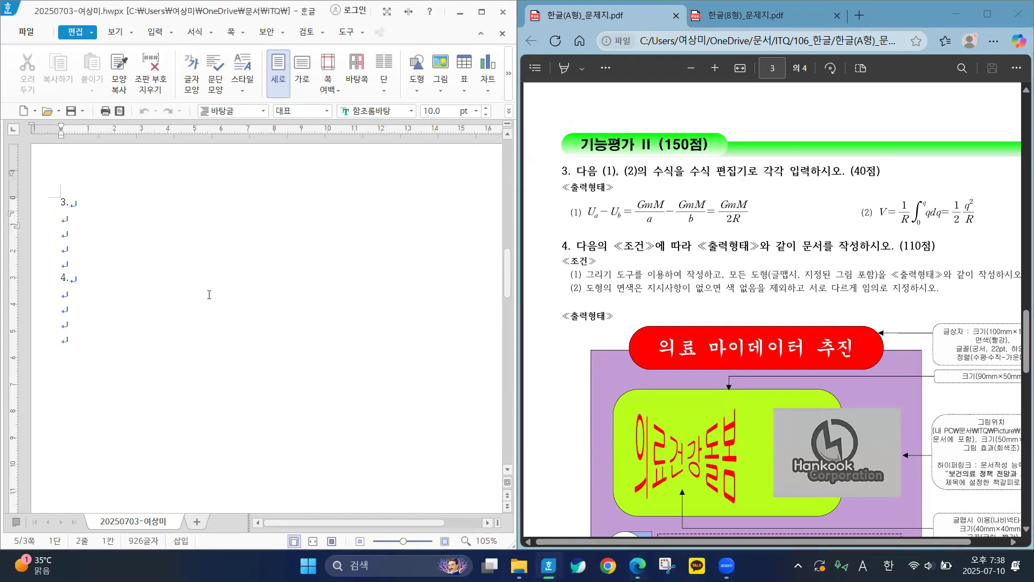
{"action": "type", "text": "(1)"}
{"action": "mouse_move", "coordinate": [571, 202]}
{"action": "left_mouse_down"}
{"action": "mouse_move", "coordinate": [566, 221]}
{"action": "mouse_move", "coordinate": [584, 221]}
{"action": "mouse_move", "coordinate": [592, 195]}
{"action": "left_mouse_up"}
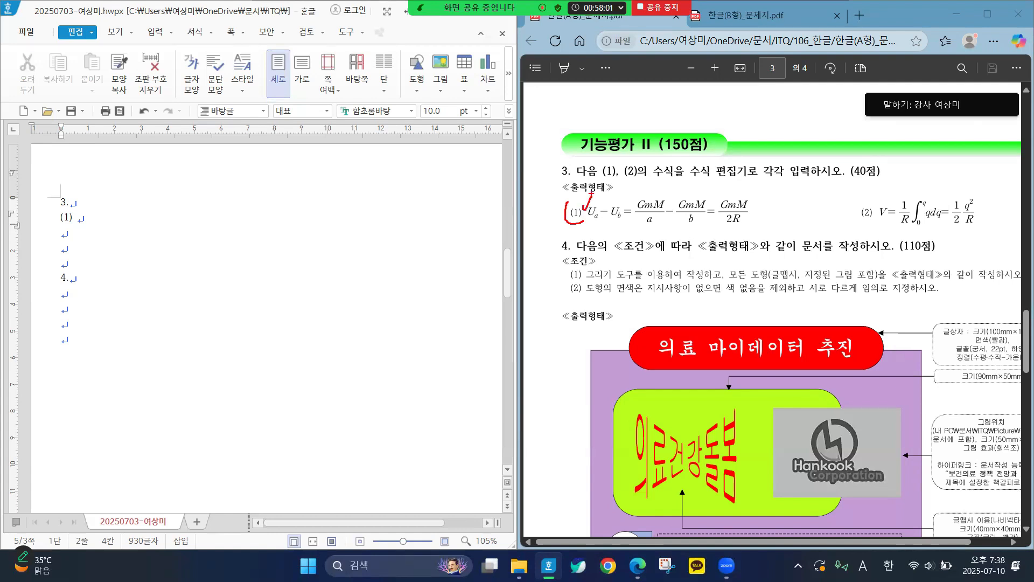
{"action": "key", "text": "Escape"}
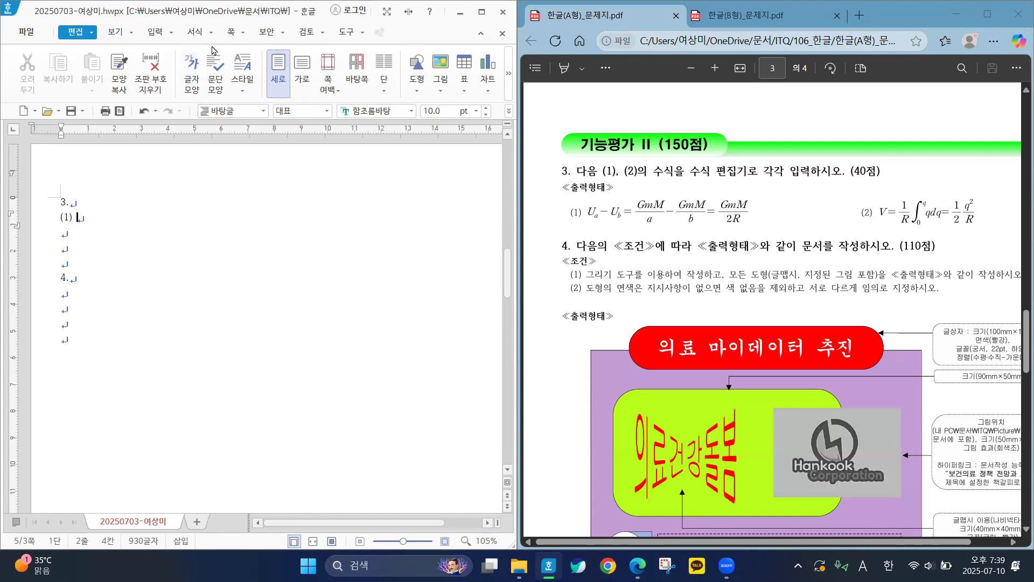
Open the equation editor for the "(1)" answer line, pointing out the equation command and the exam sheet's equation (1) in red
{"action": "left_click", "coordinate": [154, 33]}
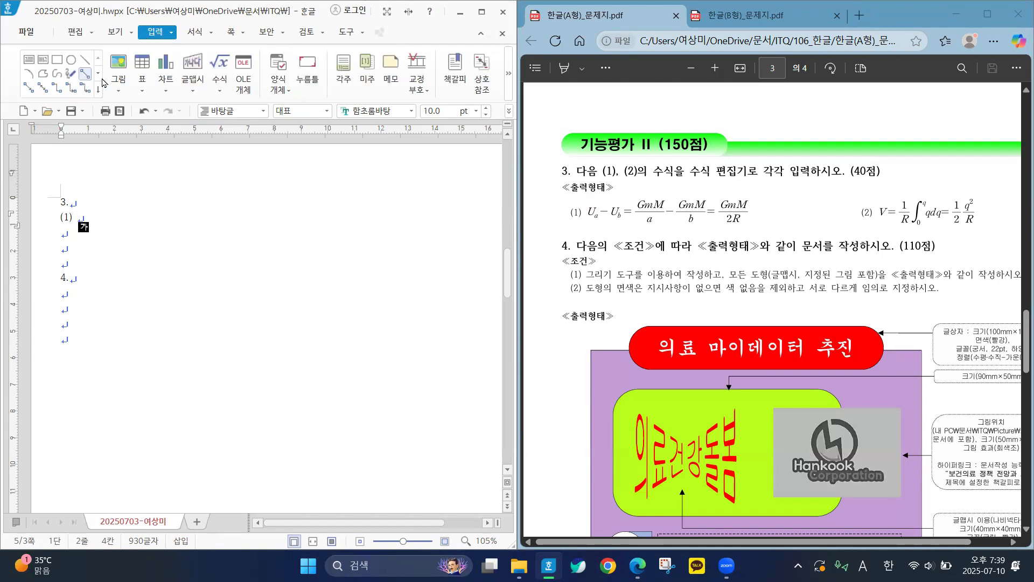
{"action": "left_click", "coordinate": [221, 71]}
{"action": "key", "text": "ctrl+2"}
{"action": "mouse_move", "coordinate": [223, 44]}
{"action": "left_mouse_down"}
{"action": "mouse_move", "coordinate": [194, 51]}
{"action": "mouse_move", "coordinate": [214, 80]}
{"action": "mouse_move", "coordinate": [244, 58]}
{"action": "mouse_move", "coordinate": [207, 38]}
{"action": "left_mouse_up"}
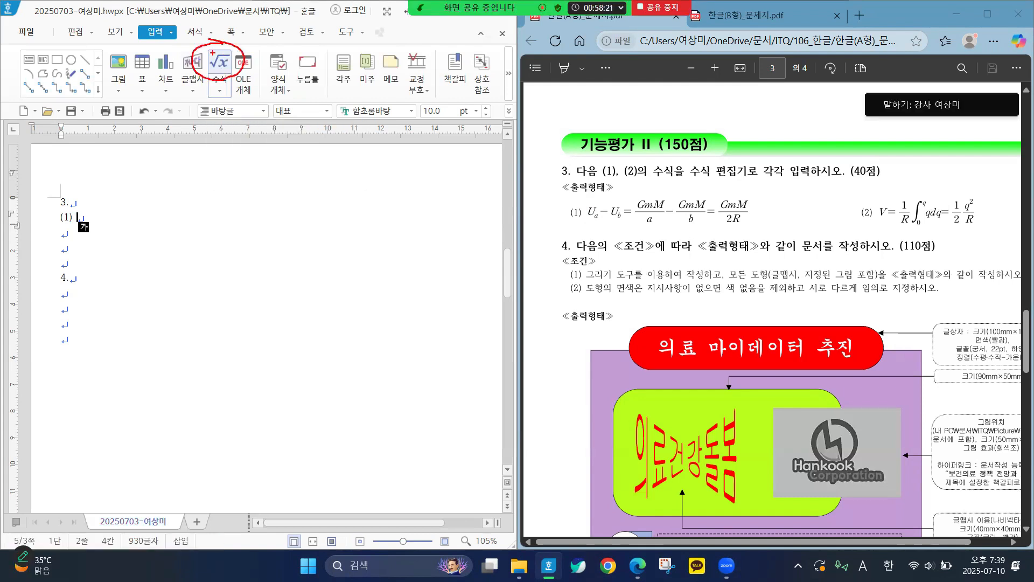
{"action": "key", "text": "Escape"}
{"action": "left_click", "coordinate": [224, 62]}
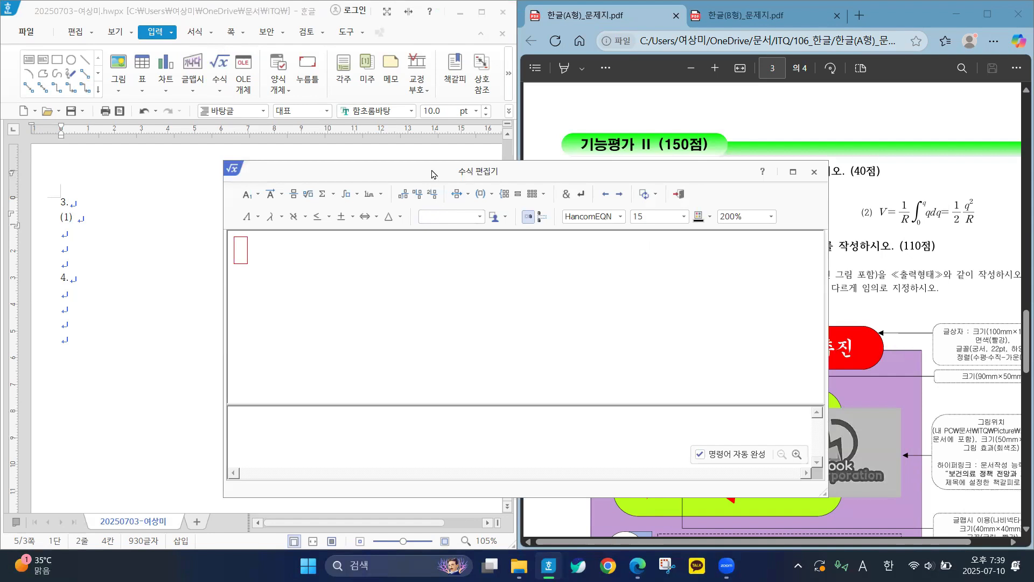
{"action": "left_click_drag", "start_coordinate": [432, 174], "coordinate": [366, 241]}
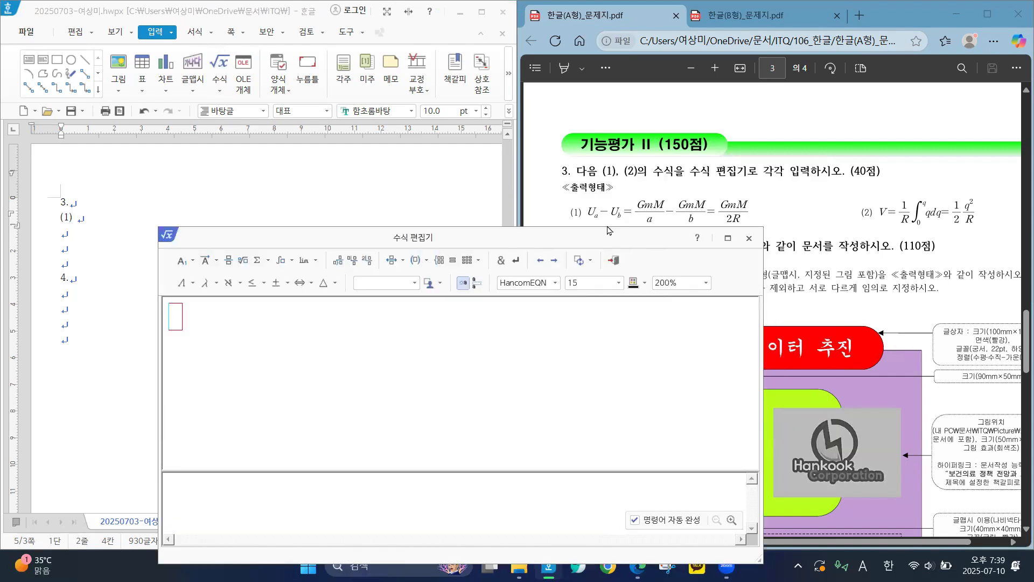
{"action": "mouse_move", "coordinate": [646, 184]}
{"action": "left_mouse_down"}
{"action": "mouse_move", "coordinate": [577, 186]}
{"action": "mouse_move", "coordinate": [646, 244]}
{"action": "mouse_move", "coordinate": [782, 212]}
{"action": "mouse_move", "coordinate": [633, 186]}
{"action": "left_mouse_up"}
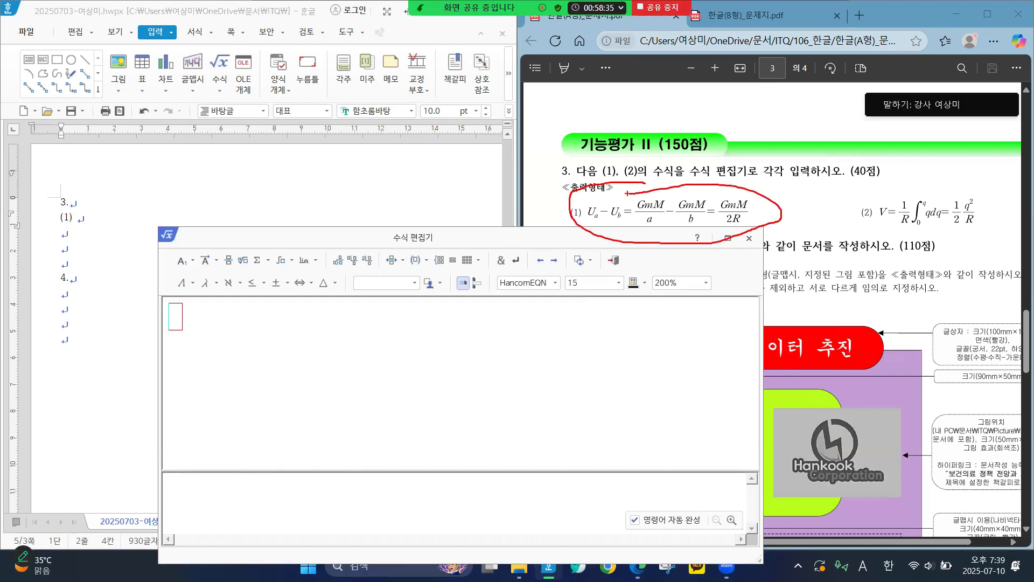
{"action": "key", "text": "Escape"}
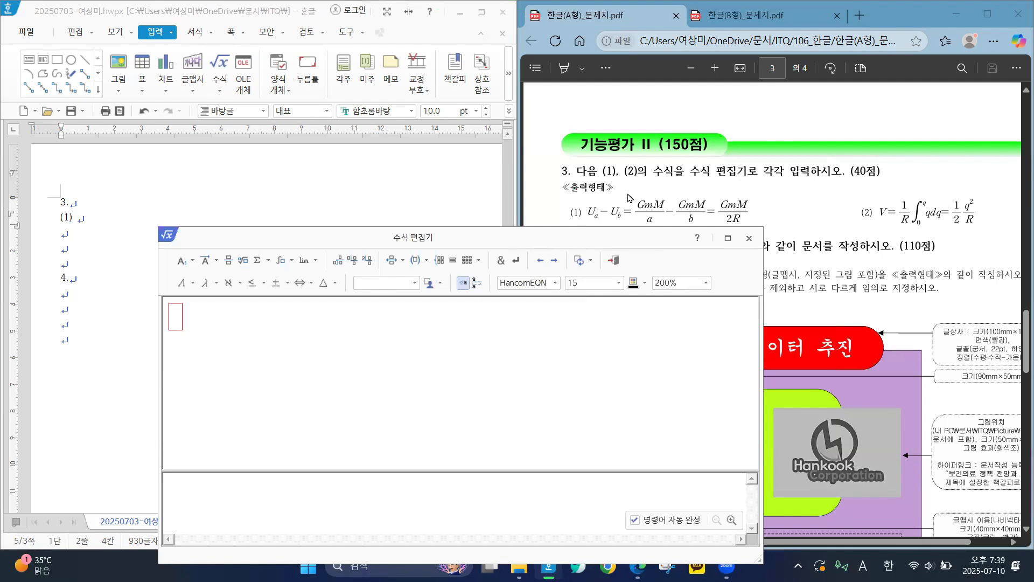
{"action": "key", "text": "Escape"}
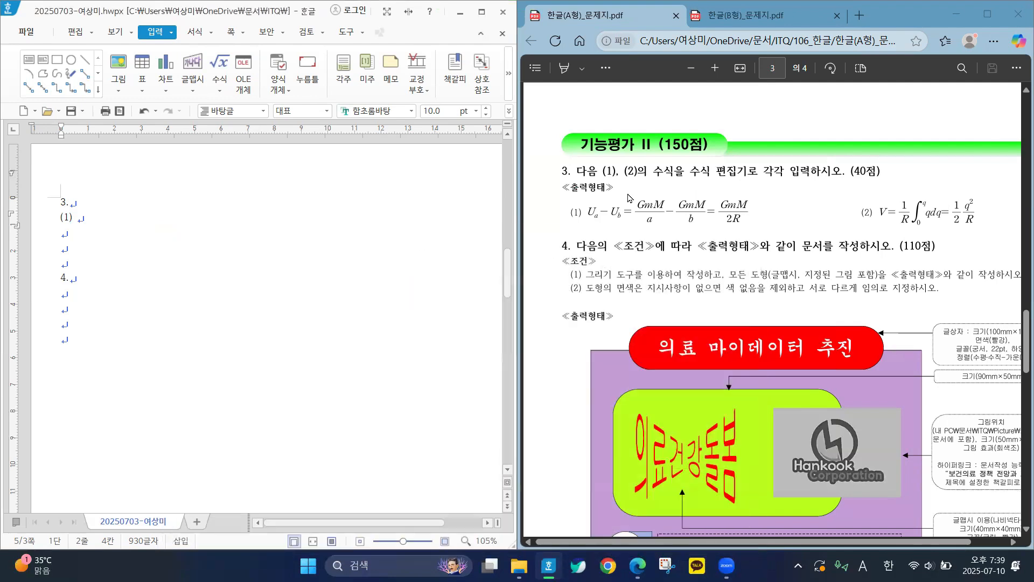
{"action": "left_click", "coordinate": [219, 65]}
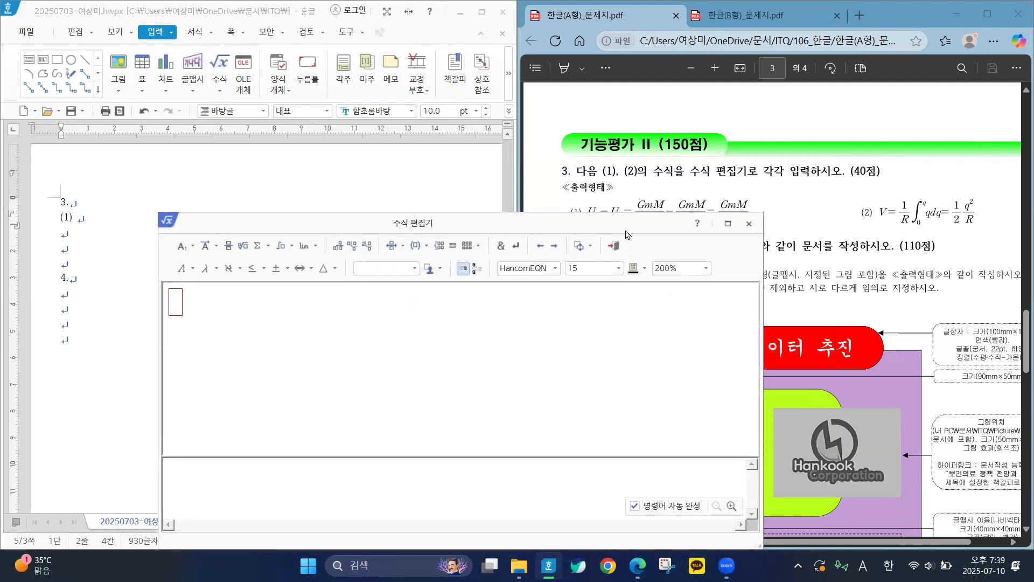
Move the equation editor window clear of the reference formulas in the exam PDF
{"action": "left_click_drag", "start_coordinate": [626, 231], "coordinate": [639, 255]}
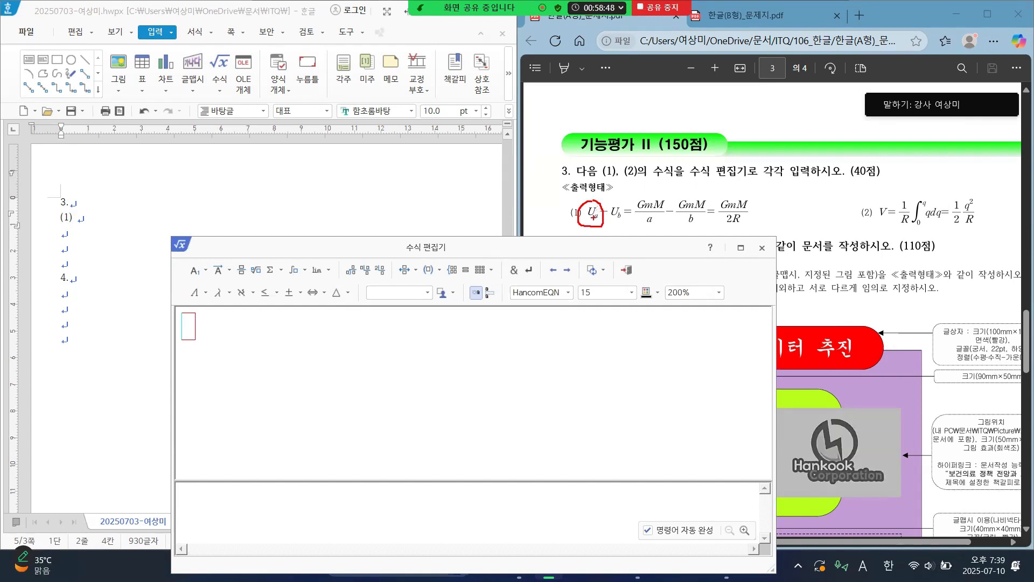
{"action": "left_click_drag", "start_coordinate": [608, 222], "coordinate": [590, 225]}
{"action": "left_click_drag", "start_coordinate": [913, 206], "coordinate": [927, 195]}
{"action": "mouse_move", "coordinate": [915, 215]}
{"action": "left_mouse_down"}
{"action": "mouse_move", "coordinate": [909, 227]}
{"action": "mouse_move", "coordinate": [923, 217]}
{"action": "left_mouse_up"}
{"action": "mouse_move", "coordinate": [967, 201]}
{"action": "left_mouse_down"}
{"action": "mouse_move", "coordinate": [975, 195]}
{"action": "mouse_move", "coordinate": [978, 208]}
{"action": "left_mouse_up"}
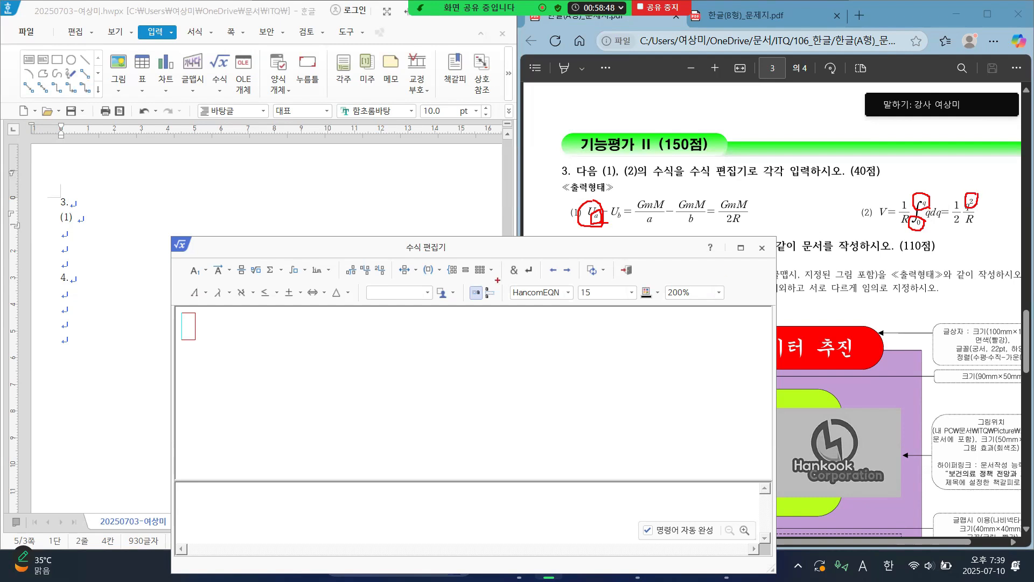
{"action": "left_click_drag", "start_coordinate": [194, 269], "coordinate": [461, 274]}
{"action": "left_click_drag", "start_coordinate": [189, 295], "coordinate": [322, 296]}
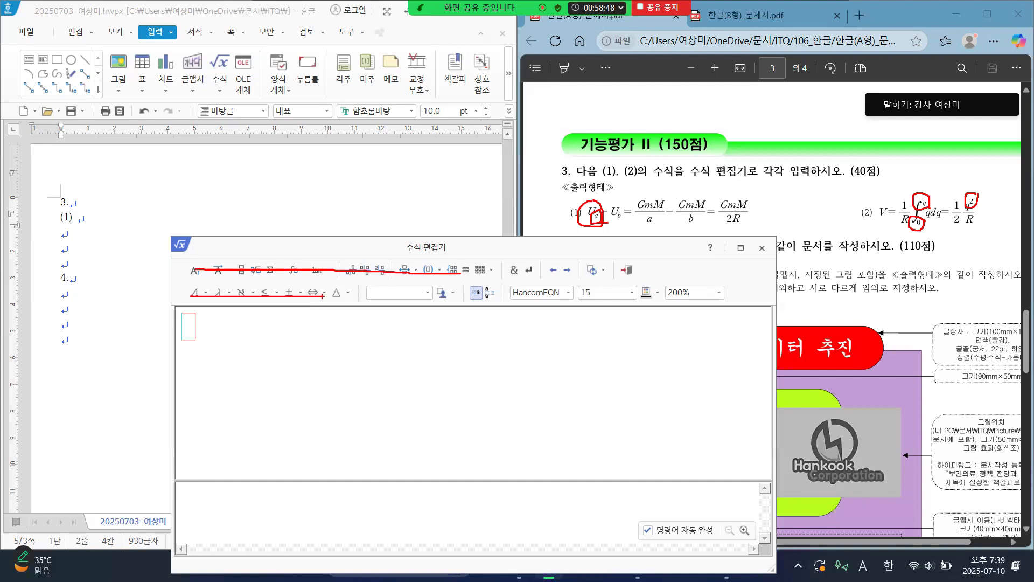
{"action": "key", "text": "Escape"}
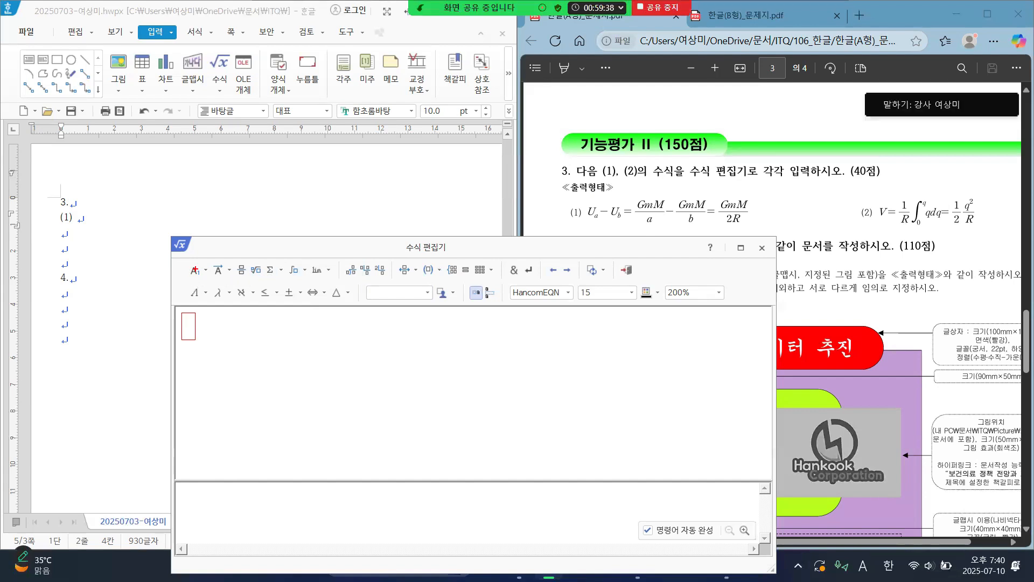
{"action": "mouse_move", "coordinate": [202, 260]}
{"action": "left_mouse_down"}
{"action": "mouse_move", "coordinate": [190, 259]}
{"action": "mouse_move", "coordinate": [184, 278]}
{"action": "mouse_move", "coordinate": [214, 267]}
{"action": "mouse_move", "coordinate": [203, 262]}
{"action": "mouse_move", "coordinate": [226, 244]}
{"action": "mouse_move", "coordinate": [198, 264]}
{"action": "mouse_move", "coordinate": [220, 257]}
{"action": "left_mouse_up"}
{"action": "key", "text": "Escape"}
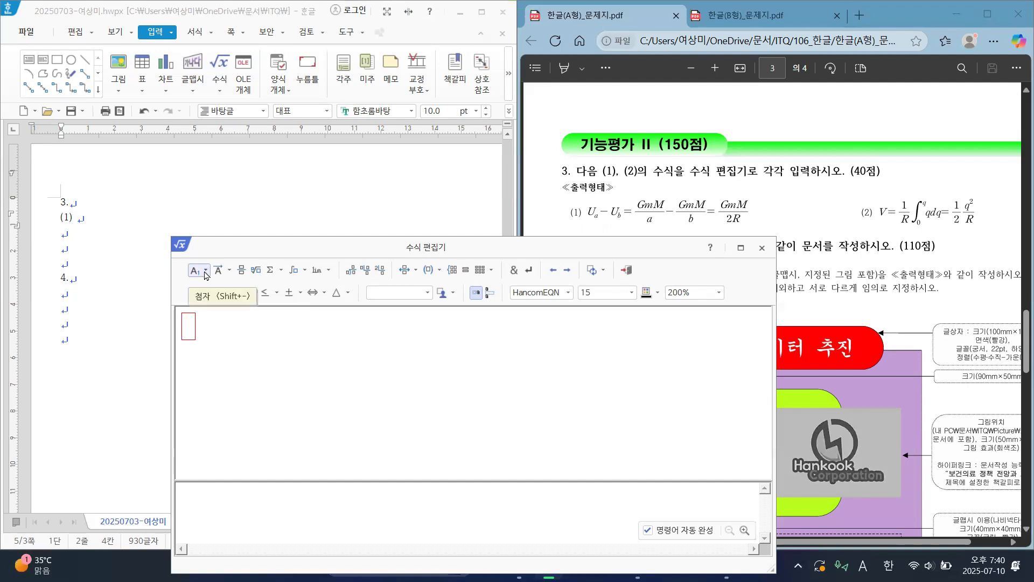
{"action": "left_click", "coordinate": [206, 271]}
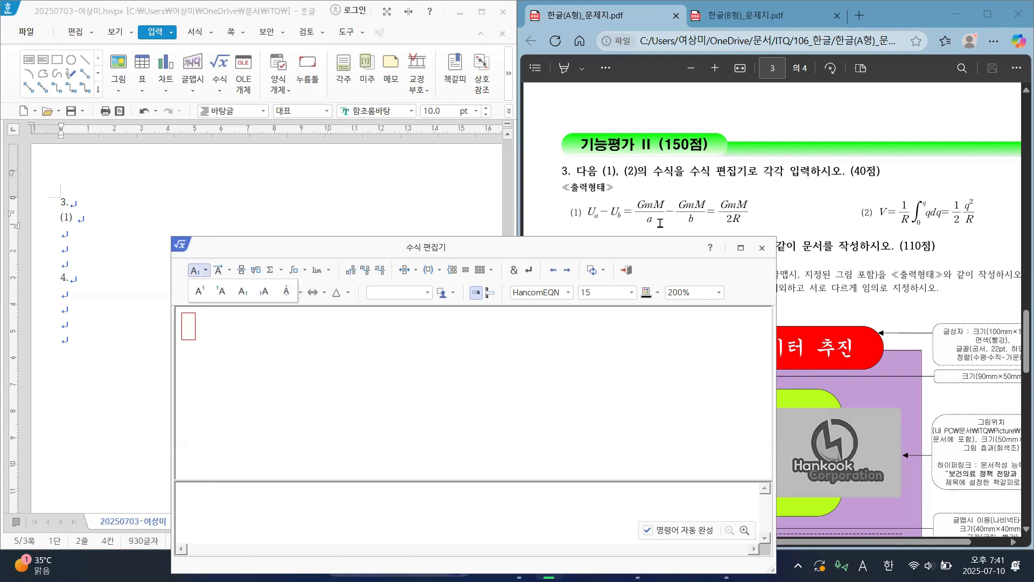
{"action": "left_click", "coordinate": [241, 271]}
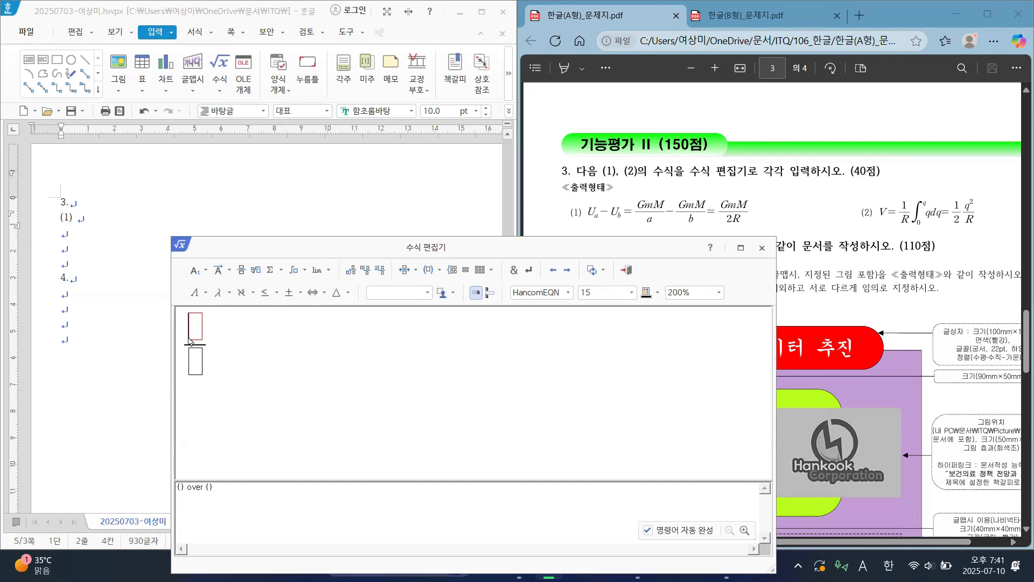
{"action": "mouse_move", "coordinate": [216, 319]}
{"action": "left_mouse_down"}
{"action": "mouse_move", "coordinate": [200, 305]}
{"action": "mouse_move", "coordinate": [172, 322]}
{"action": "mouse_move", "coordinate": [195, 350]}
{"action": "mouse_move", "coordinate": [217, 316]}
{"action": "left_mouse_up"}
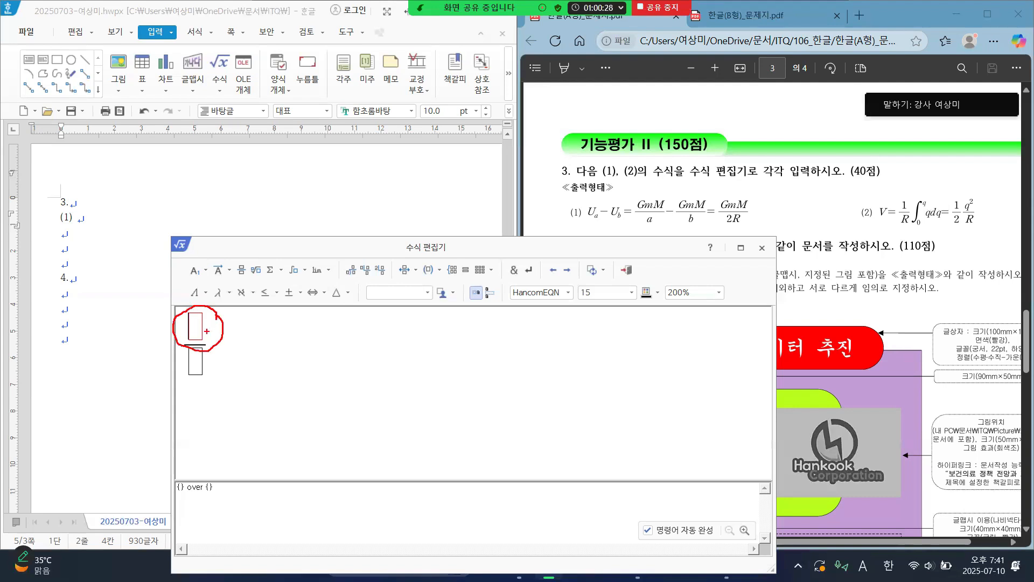
{"action": "left_click_drag", "start_coordinate": [196, 319], "coordinate": [194, 338]}
{"action": "key", "text": "Escape"}
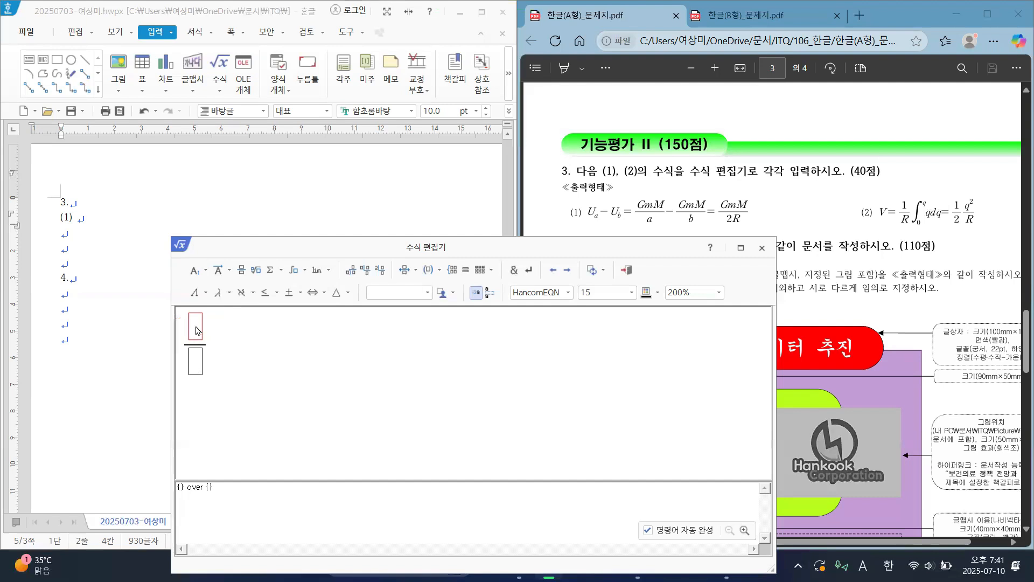
{"action": "left_click", "coordinate": [195, 369]}
{"action": "left_click", "coordinate": [285, 342]}
{"action": "key", "text": "ctrl+z"}
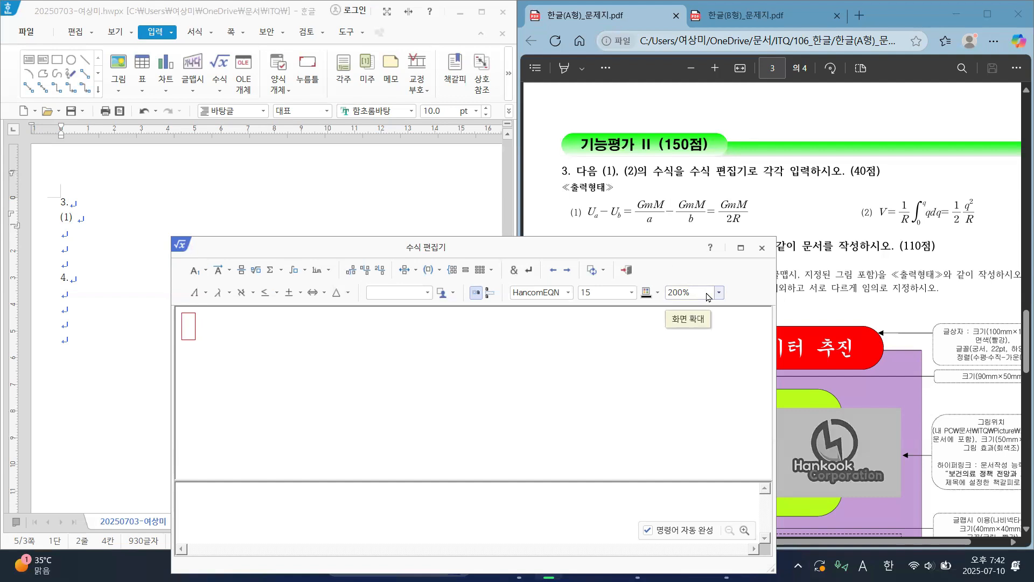
Start equation (1) in the equation editor with a capital U carrying the subscript a
{"action": "type", "text": "v"}
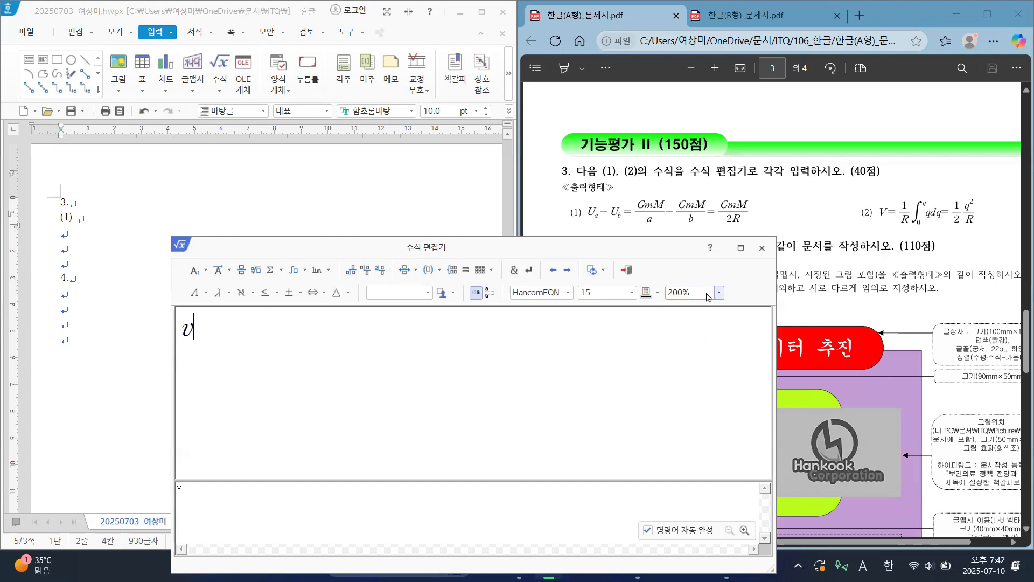
{"action": "key", "text": "BackSpace"}
{"action": "type", "text": "U"}
{"action": "left_click", "coordinate": [205, 273]}
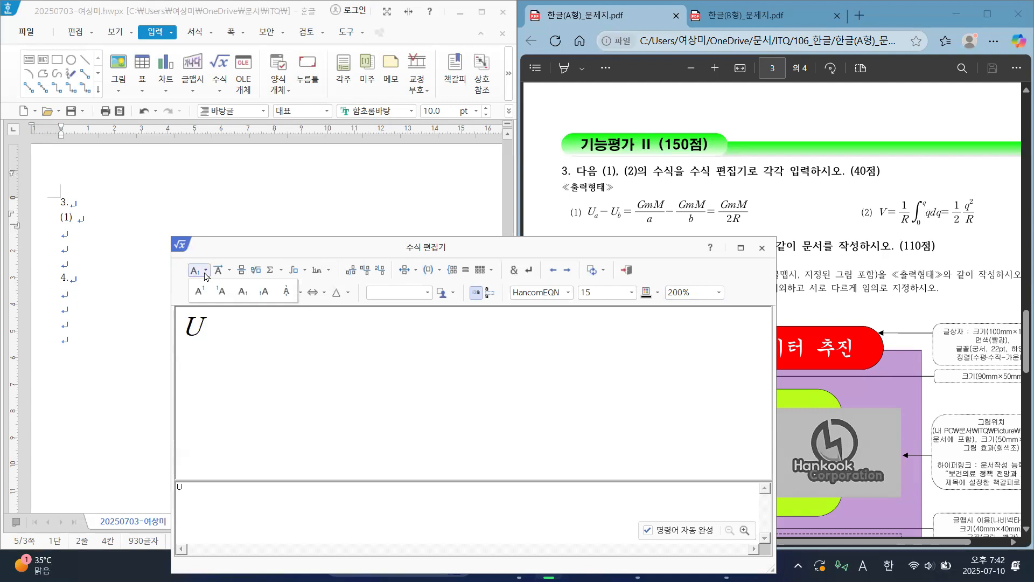
{"action": "left_click", "coordinate": [243, 300]}
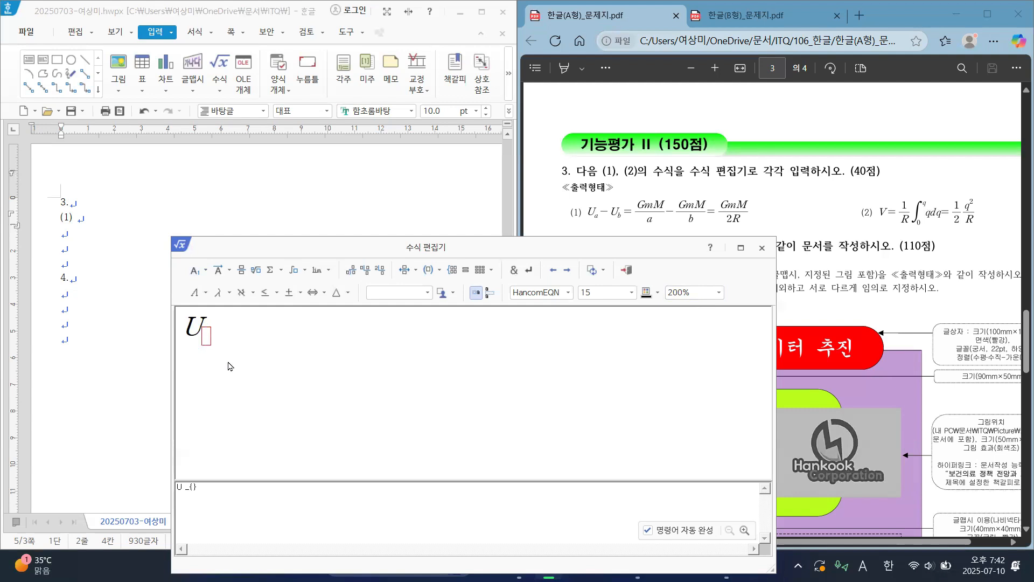
{"action": "type", "text": "a"}
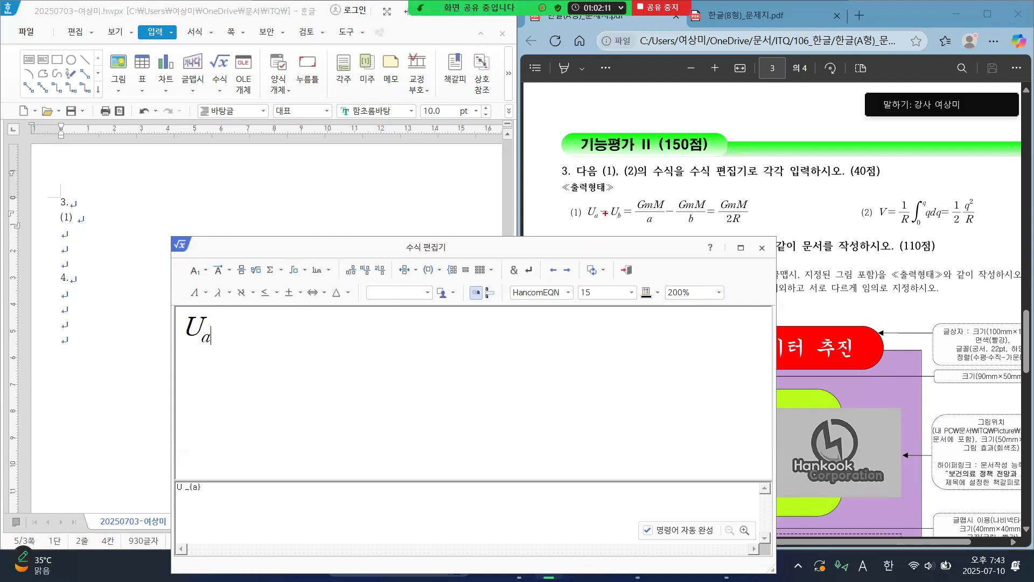
{"action": "mouse_move", "coordinate": [609, 214]}
{"action": "left_mouse_down"}
{"action": "mouse_move", "coordinate": [595, 212]}
{"action": "mouse_move", "coordinate": [611, 206]}
{"action": "mouse_move", "coordinate": [591, 220]}
{"action": "mouse_move", "coordinate": [608, 221]}
{"action": "left_mouse_up"}
{"action": "left_click_drag", "start_coordinate": [600, 208], "coordinate": [600, 217]}
{"action": "key", "text": "Escape"}
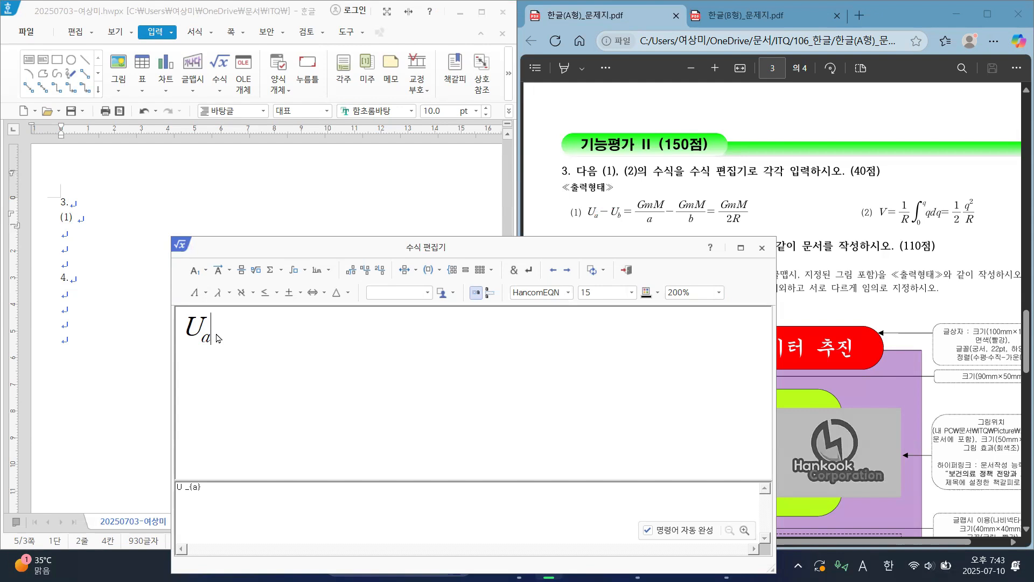
Continue the equation at normal level with a minus sign, U with subscript b, and an equals sign
{"action": "type", "text": "-U"}
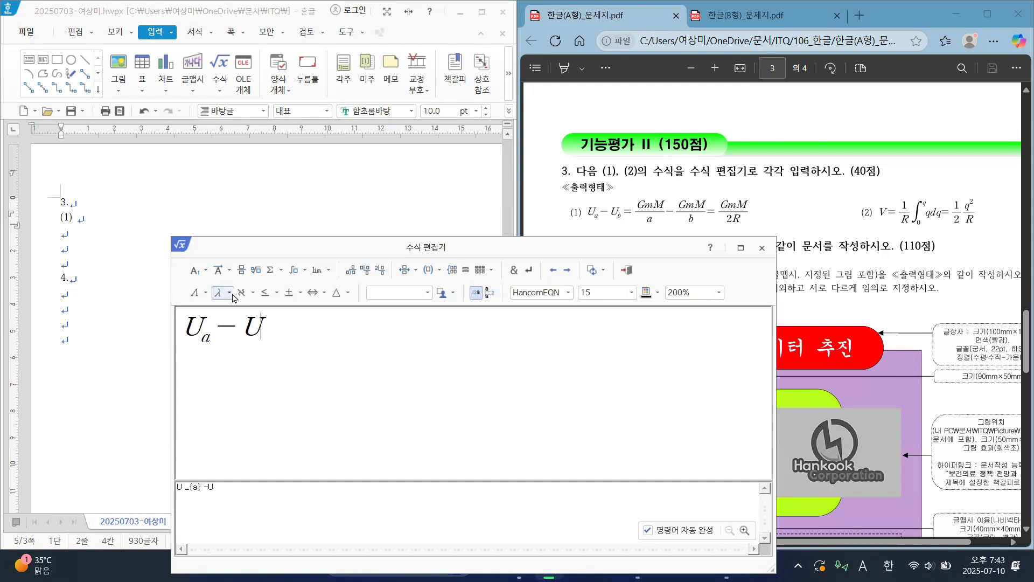
{"action": "left_click", "coordinate": [203, 279]}
{"action": "type", "text": "b"}
{"action": "type", "text": "="}
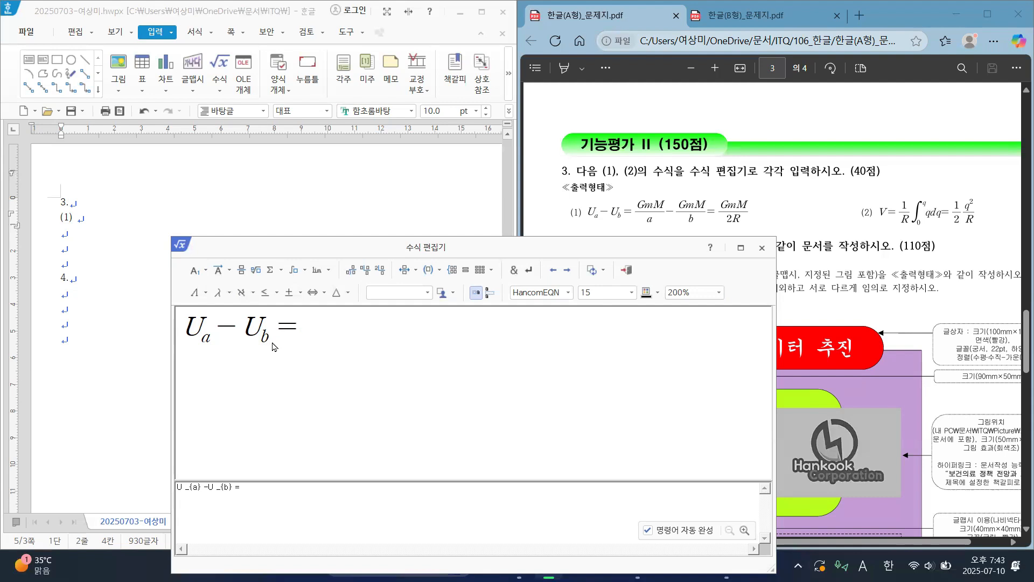
Insert a fraction after the equals sign with GmM as numerator and a as denominator
{"action": "left_click", "coordinate": [240, 270]}
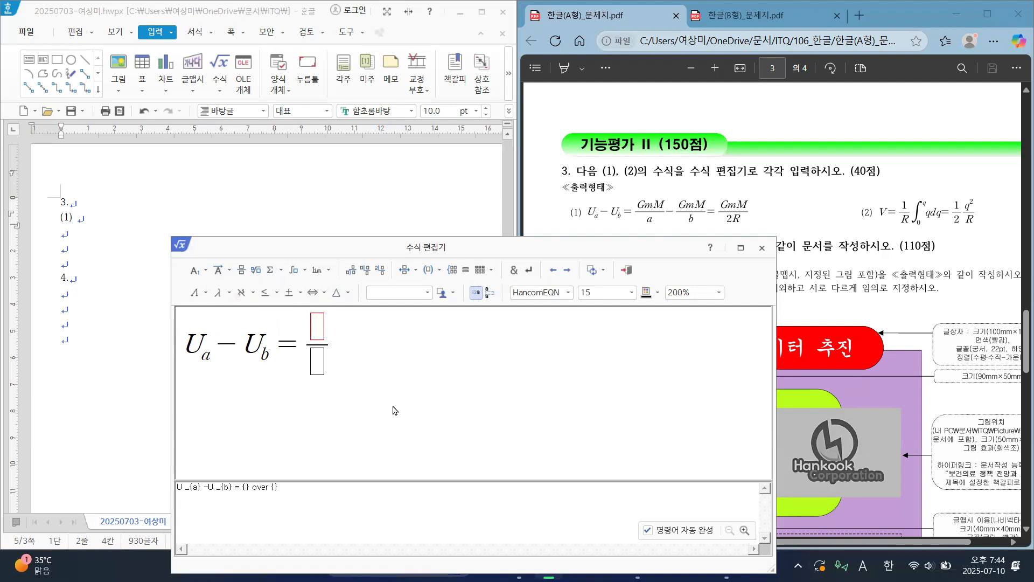
{"action": "type", "text": "G"}
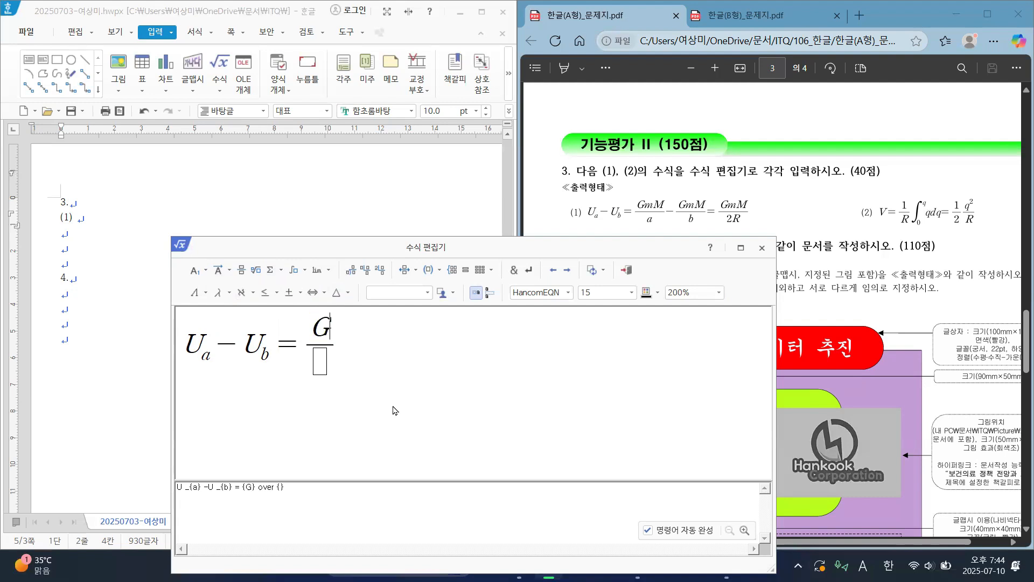
{"action": "type", "text": "m"}
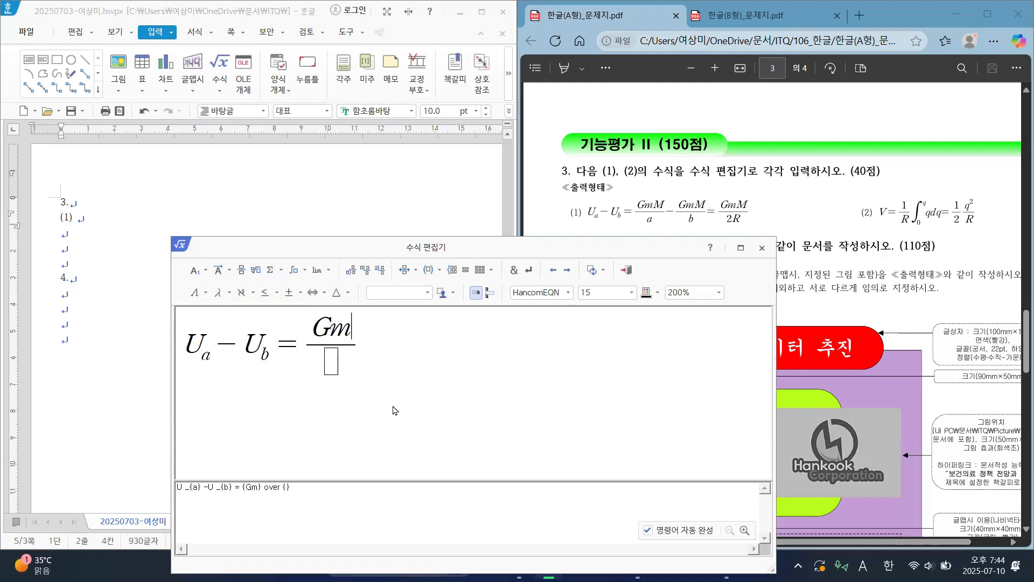
{"action": "type", "text": "M"}
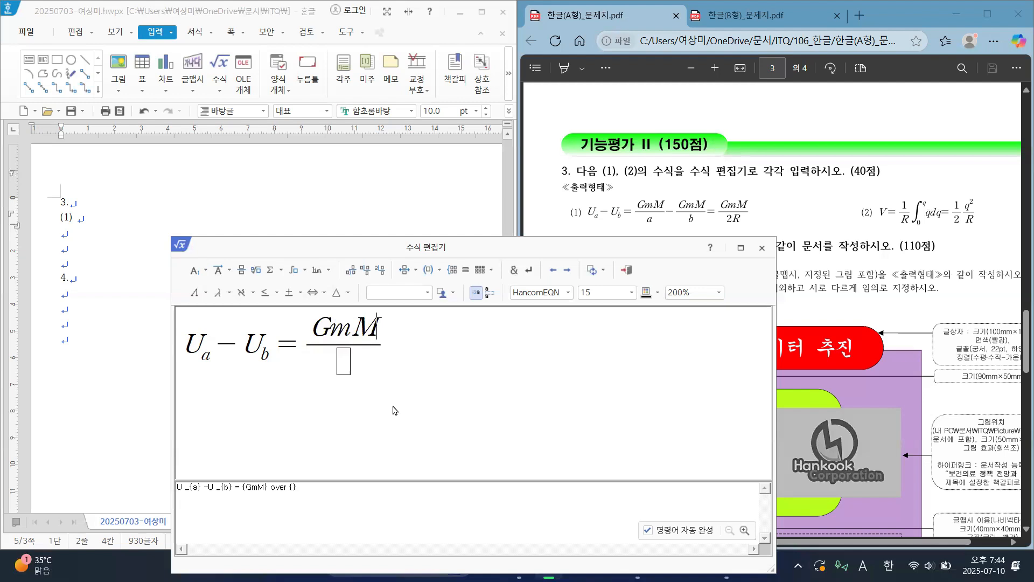
{"action": "key", "text": "Tab"}
{"action": "type", "text": "a"}
{"action": "key", "text": "Tab"}
Append a minus sign and the fraction GmM over b, followed by an equals sign
{"action": "type", "text": "-"}
{"action": "left_click", "coordinate": [241, 270]}
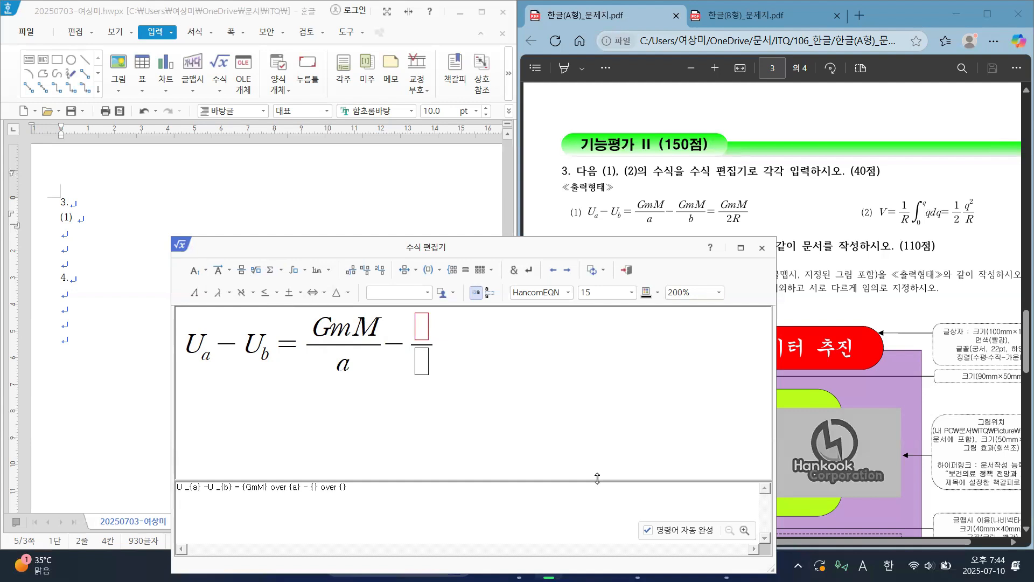
{"action": "type", "text": "Gmm"}
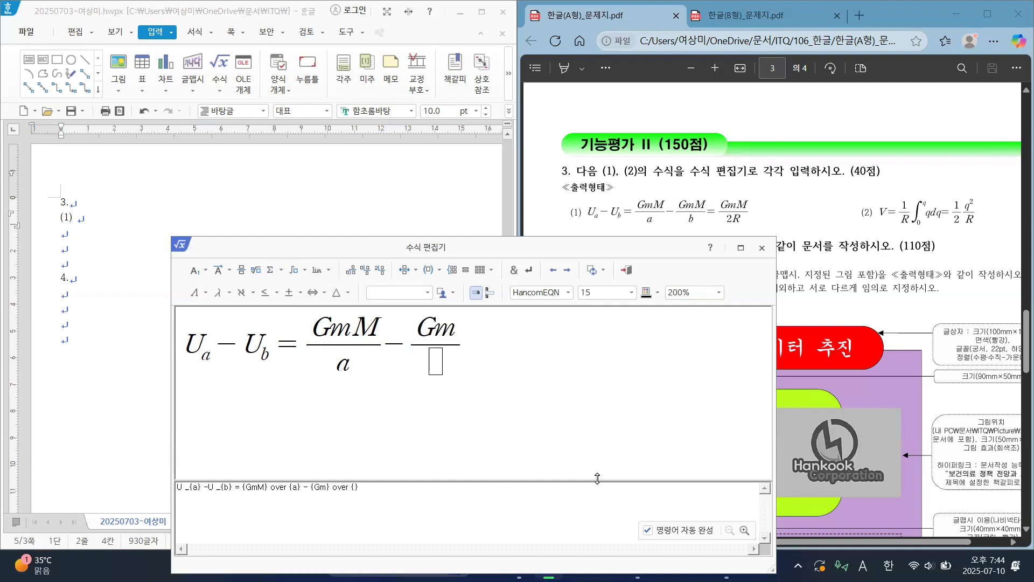
{"action": "key", "text": "BackSpace"}
{"action": "type", "text": "M"}
{"action": "key", "text": "Tab"}
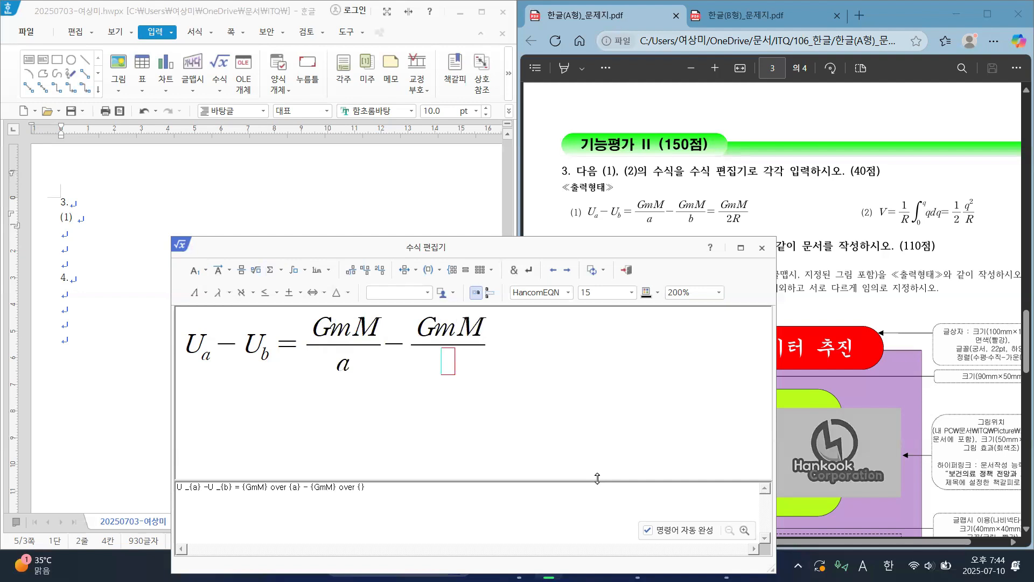
{"action": "type", "text": "B"}
{"action": "key", "text": "BackSpace"}
{"action": "type", "text": "b} ="}
Complete the equation with a final fraction of GmM over 2R
{"action": "left_click", "coordinate": [242, 270]}
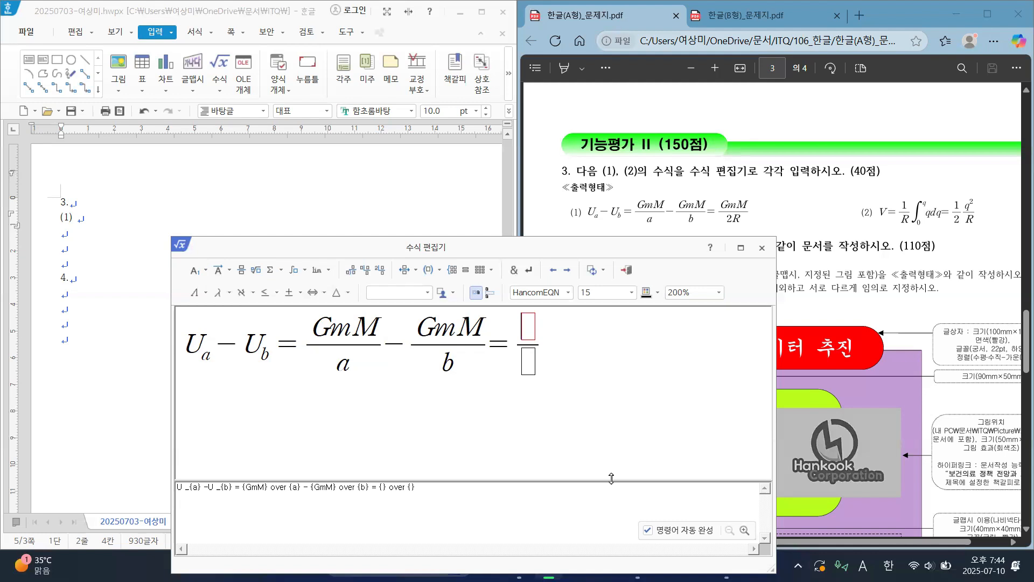
{"action": "type", "text": "GmM"}
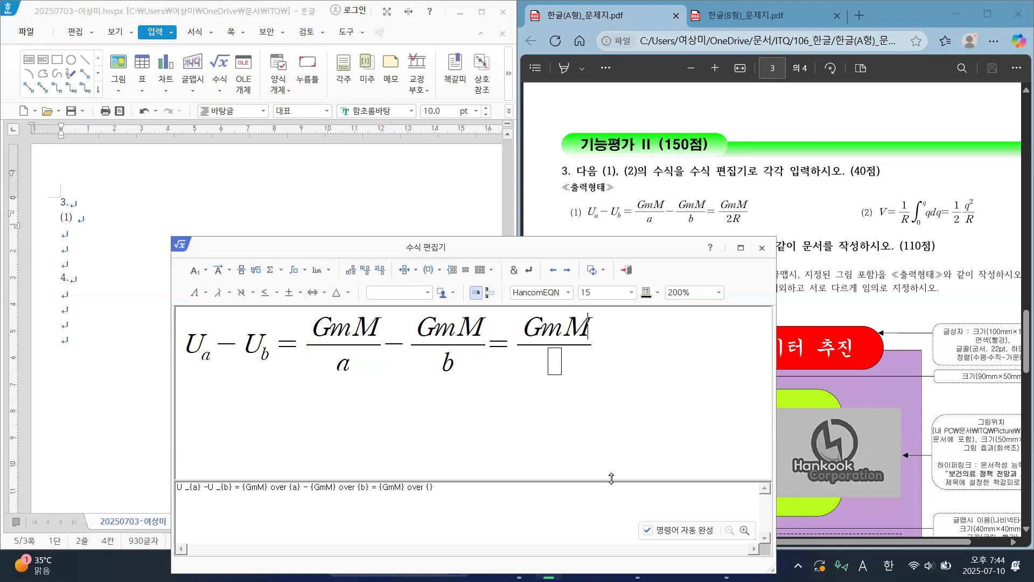
{"action": "key", "text": "Tab"}
{"action": "type", "text": "2R"}
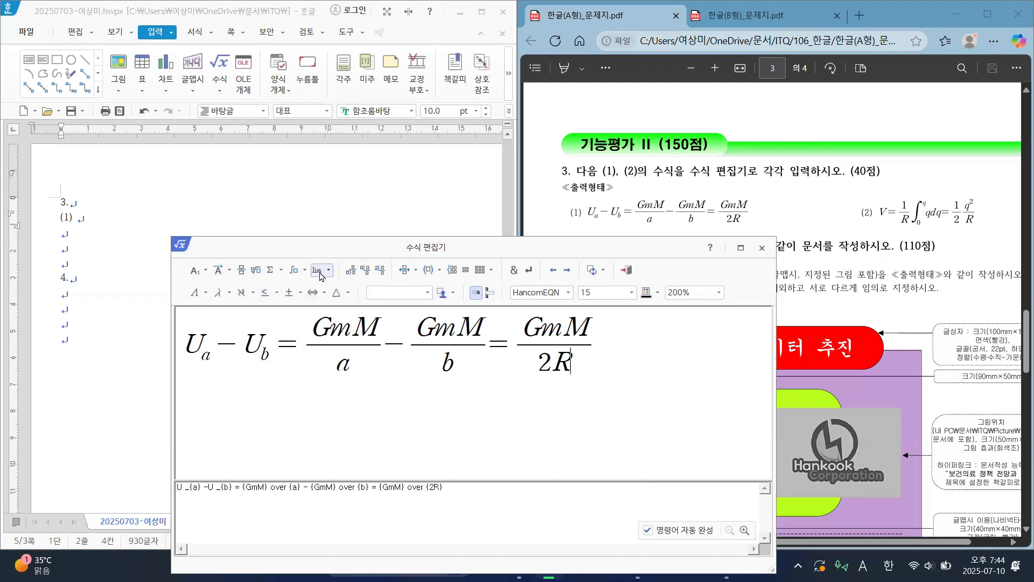
{"action": "mouse_move", "coordinate": [185, 278]}
{"action": "left_mouse_down"}
{"action": "mouse_move", "coordinate": [367, 285]}
{"action": "mouse_move", "coordinate": [365, 262]}
{"action": "mouse_move", "coordinate": [244, 252]}
{"action": "mouse_move", "coordinate": [186, 271]}
{"action": "left_mouse_up"}
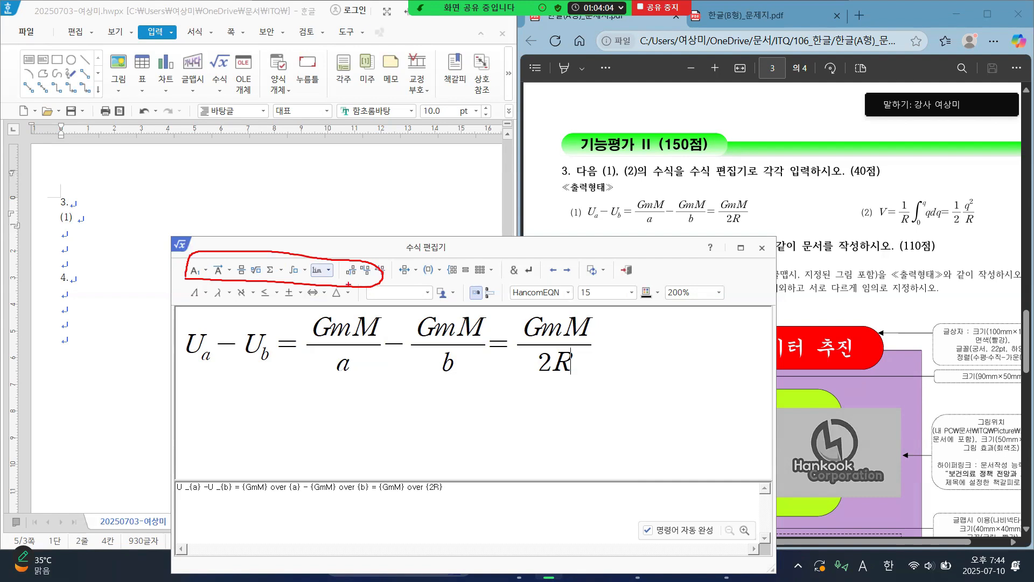
{"action": "mouse_move", "coordinate": [349, 284]}
{"action": "left_mouse_down"}
{"action": "mouse_move", "coordinate": [501, 280]}
{"action": "mouse_move", "coordinate": [464, 253]}
{"action": "mouse_move", "coordinate": [351, 269]}
{"action": "mouse_move", "coordinate": [364, 277]}
{"action": "left_mouse_up"}
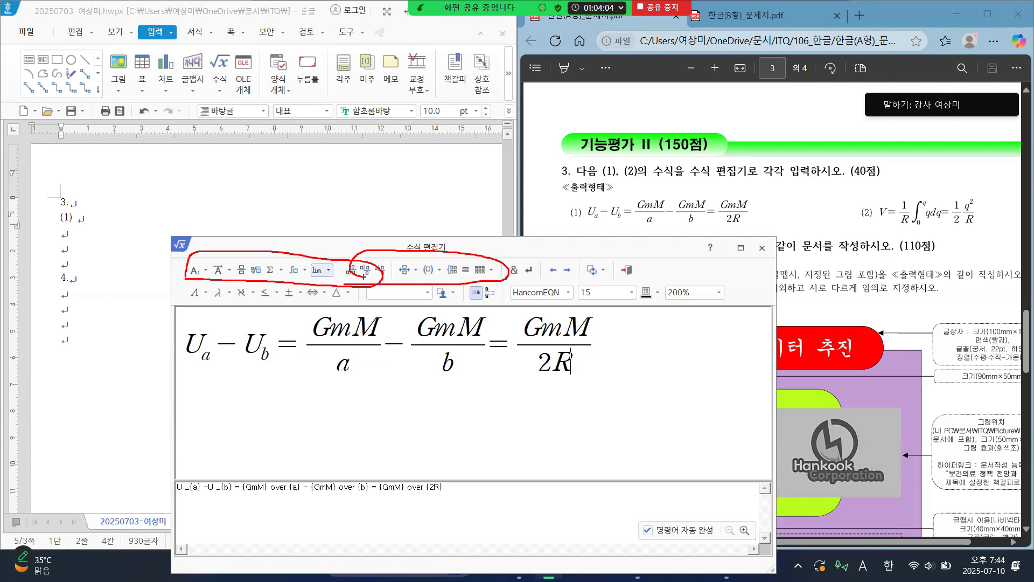
{"action": "mouse_move", "coordinate": [699, 193]}
{"action": "left_mouse_down"}
{"action": "mouse_move", "coordinate": [646, 187]}
{"action": "mouse_move", "coordinate": [686, 217]}
{"action": "mouse_move", "coordinate": [666, 191]}
{"action": "left_mouse_up"}
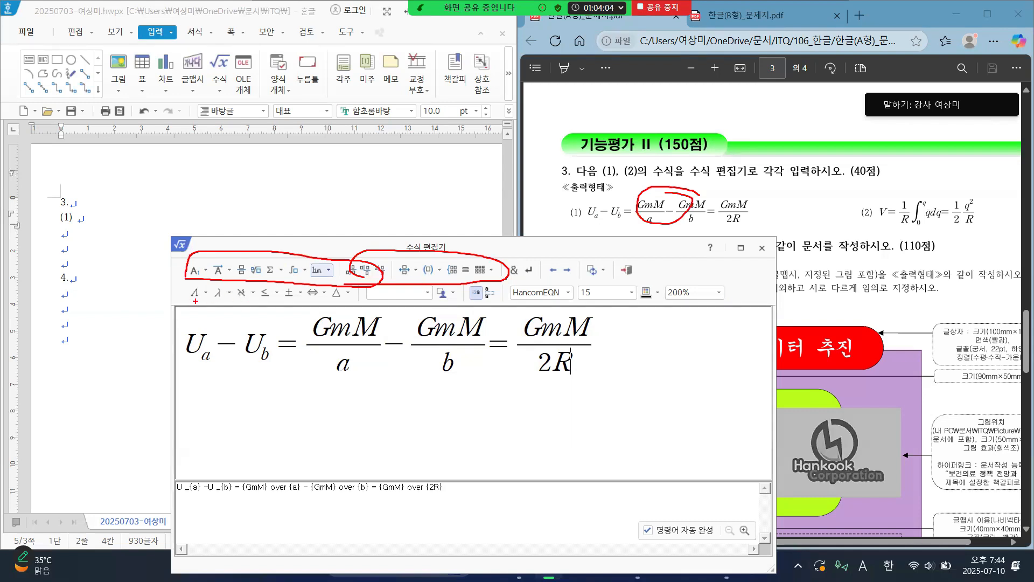
{"action": "left_click", "coordinate": [206, 294]}
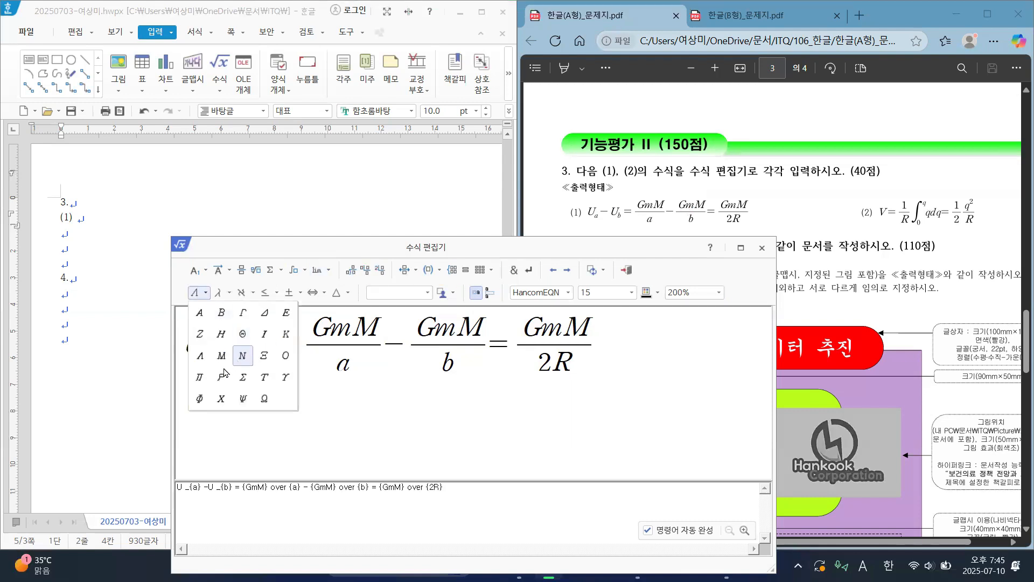
{"action": "left_click", "coordinate": [229, 293]}
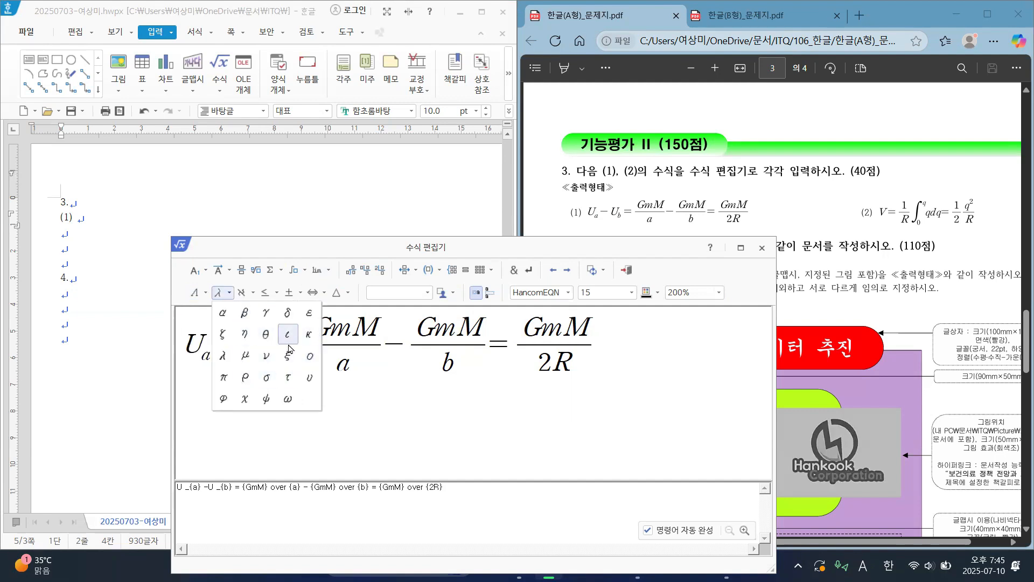
{"action": "left_click", "coordinate": [252, 293]}
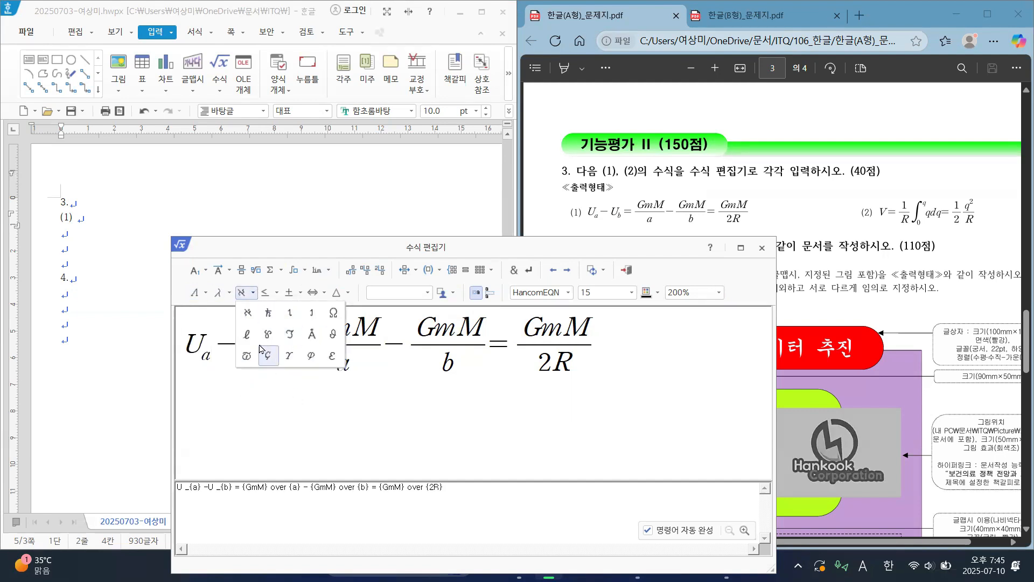
{"action": "left_click", "coordinate": [281, 295]}
{"action": "left_click", "coordinate": [279, 293]}
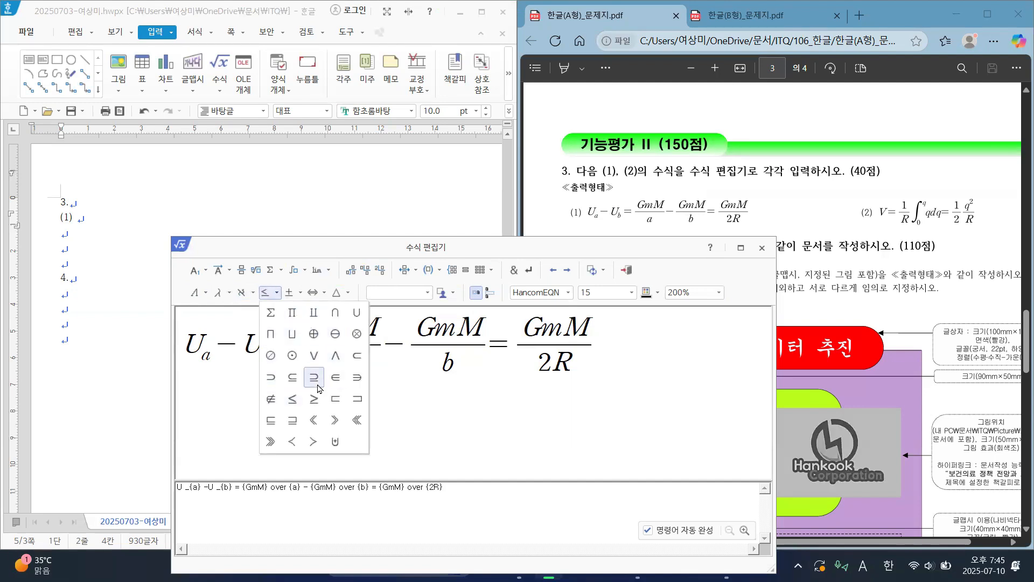
{"action": "left_click", "coordinate": [301, 293]}
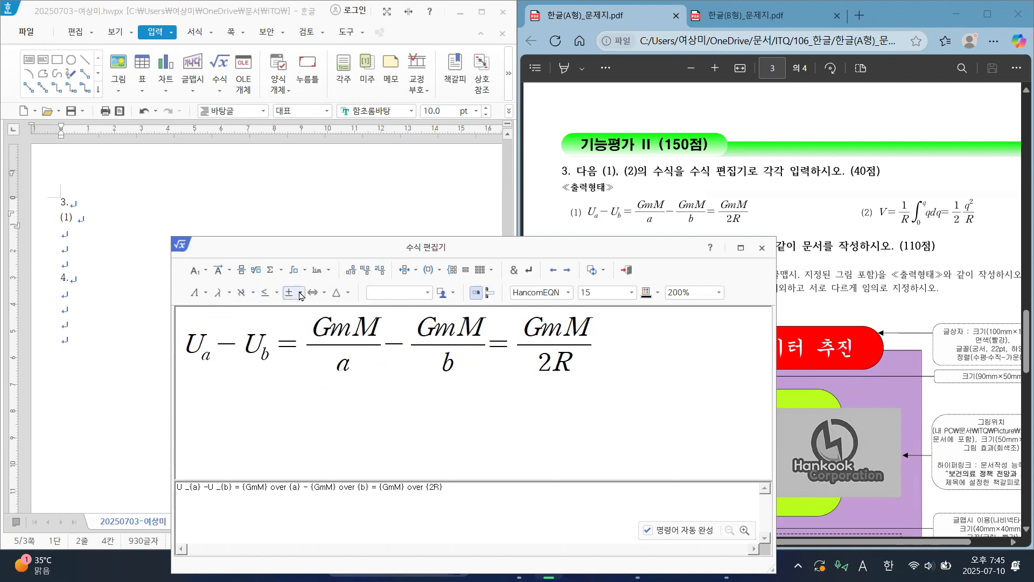
{"action": "left_click", "coordinate": [301, 294]}
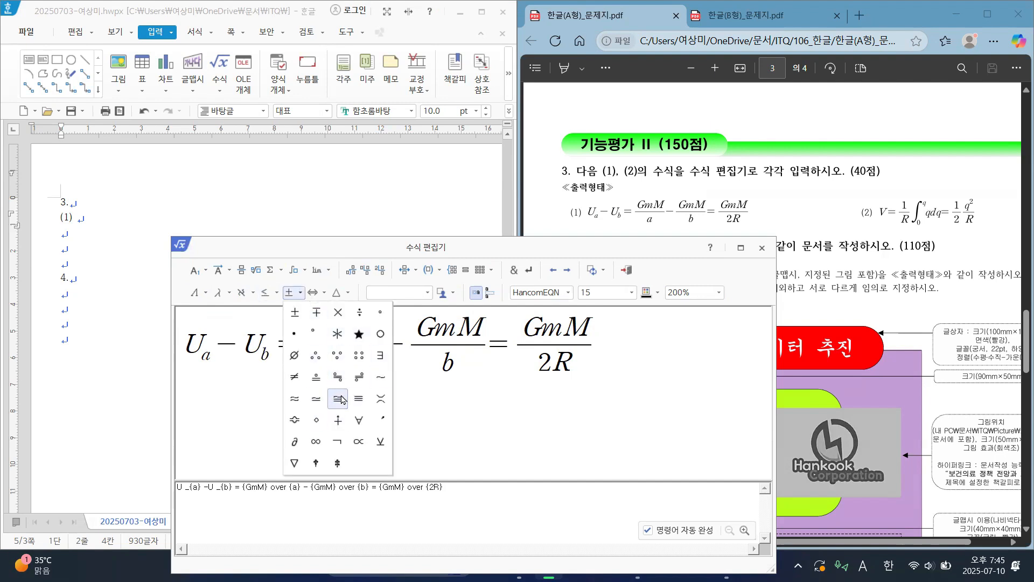
{"action": "left_click", "coordinate": [326, 294]}
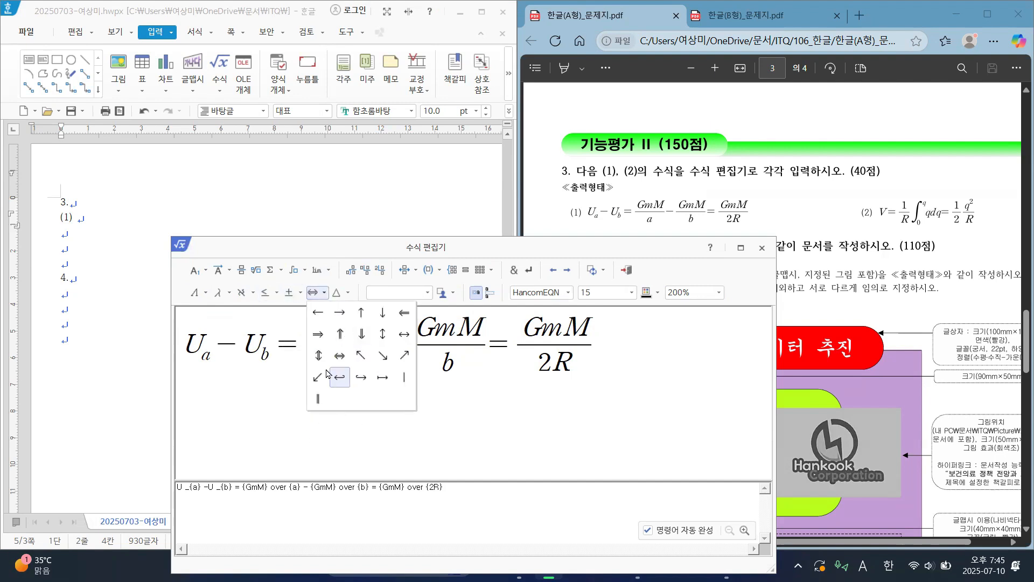
{"action": "left_click", "coordinate": [348, 293]}
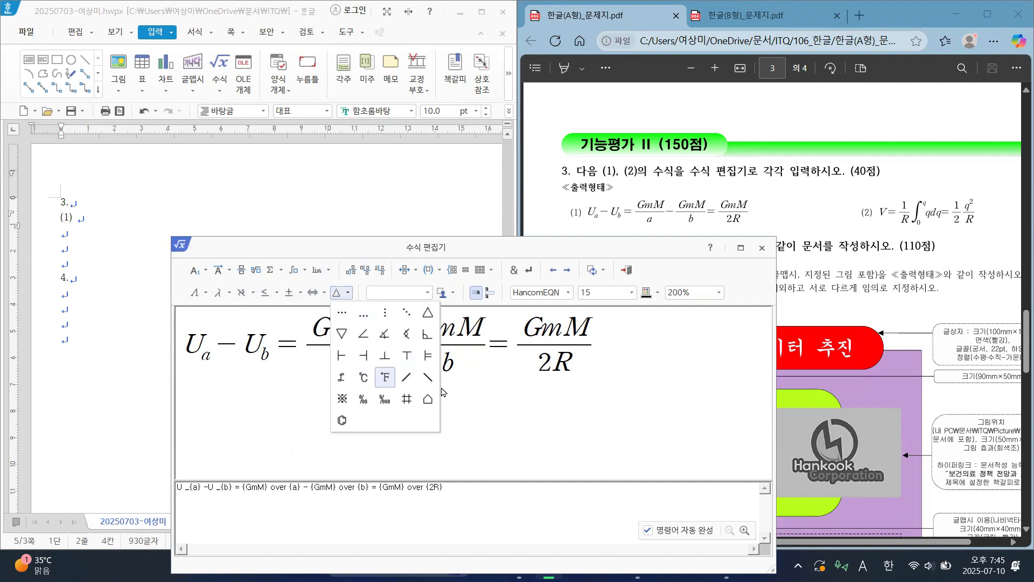
{"action": "left_click", "coordinate": [496, 398]}
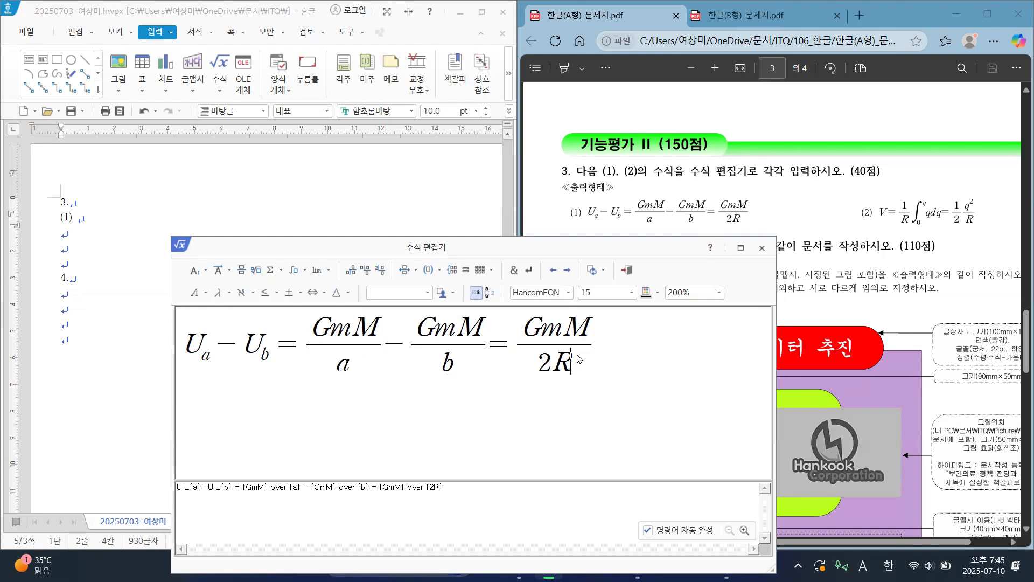
Insert the finished equation (1) from the equation editor into the document
{"action": "key", "text": "ctrl+2"}
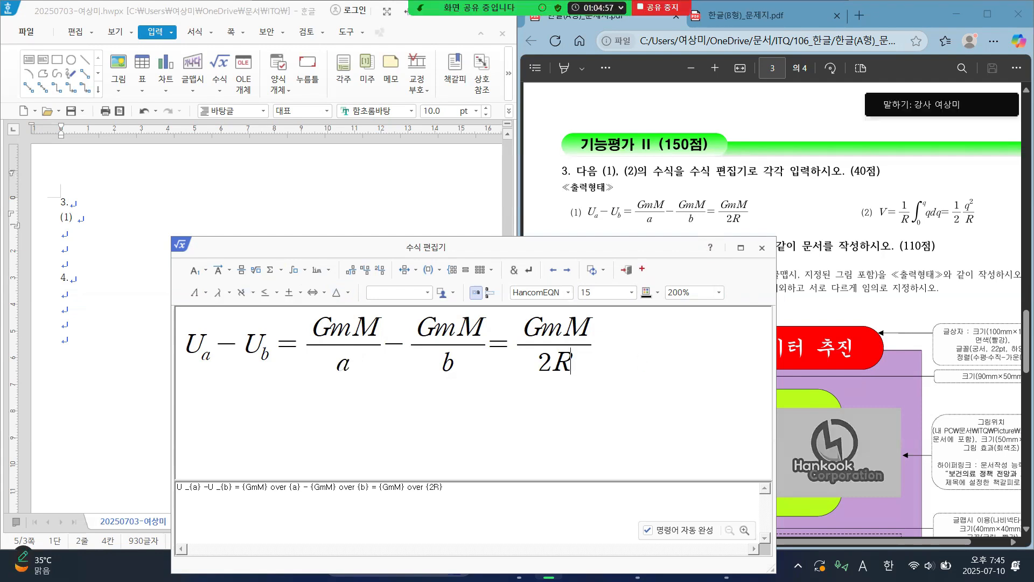
{"action": "mouse_move", "coordinate": [637, 256]}
{"action": "left_mouse_down"}
{"action": "mouse_move", "coordinate": [615, 258]}
{"action": "mouse_move", "coordinate": [641, 280]}
{"action": "mouse_move", "coordinate": [634, 253]}
{"action": "left_mouse_up"}
{"action": "key", "text": "Escape"}
{"action": "left_click", "coordinate": [627, 270]}
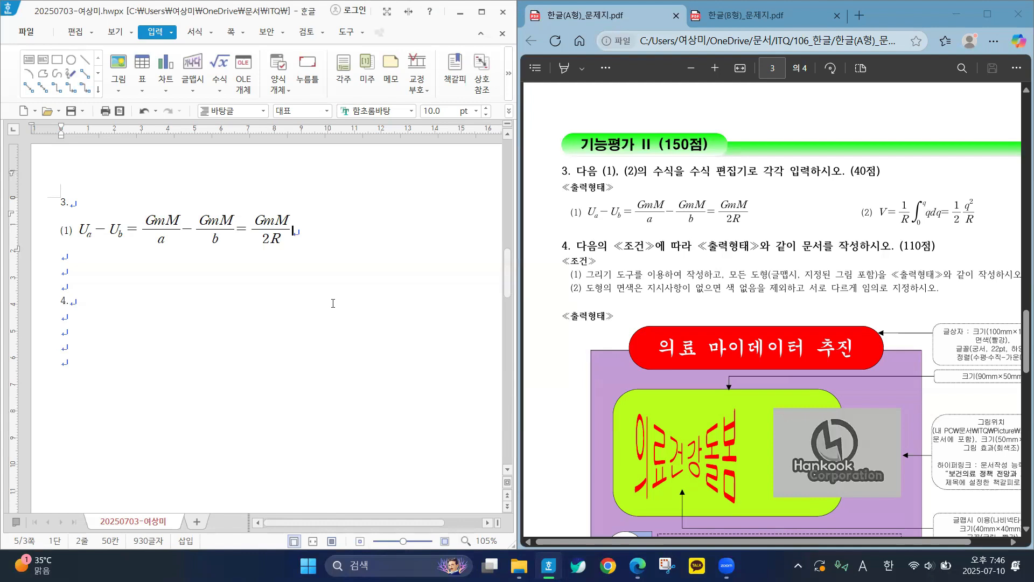
Add the item number (2) on the same line after equation (1), separated by two tabs
{"action": "key", "text": "Hangul"}
{"action": "key", "text": "Tab"}
{"action": "key", "text": "Tab"}
{"action": "type", "text": "(2)"}
{"action": "left_click", "coordinate": [68, 258]}
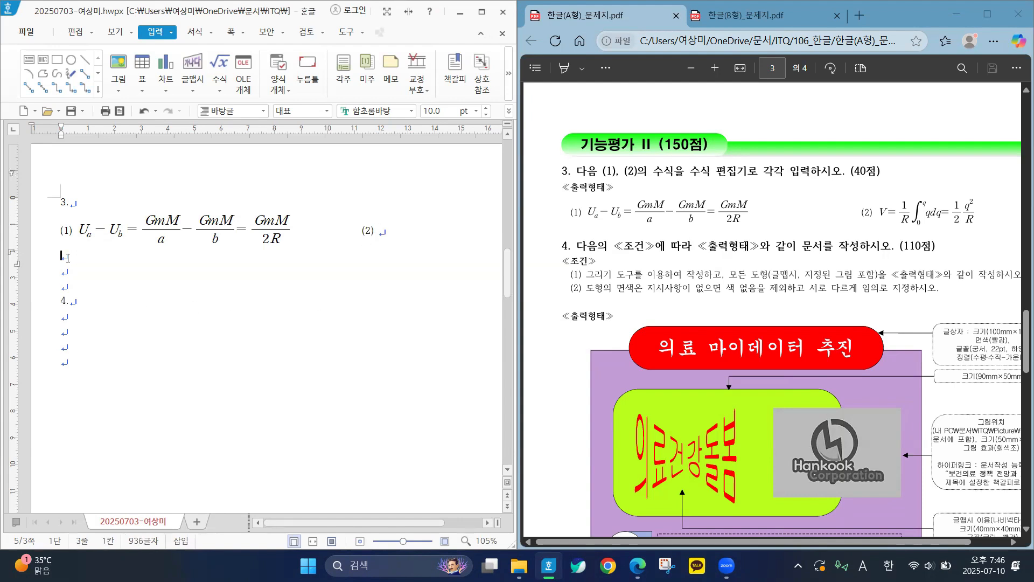
{"action": "left_click", "coordinate": [393, 234]}
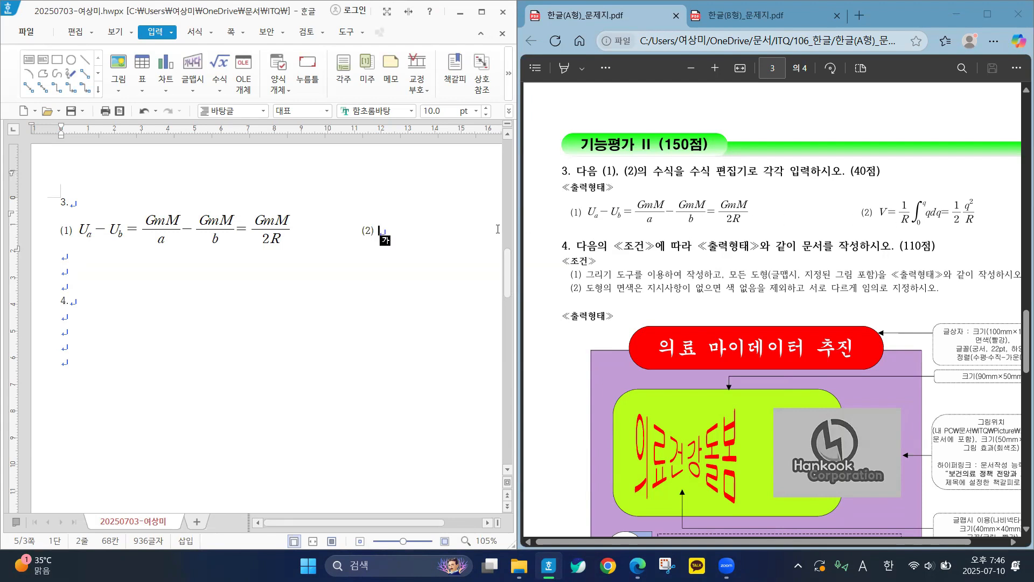
{"action": "left_click", "coordinate": [357, 229]}
{"action": "key", "text": "Return"}
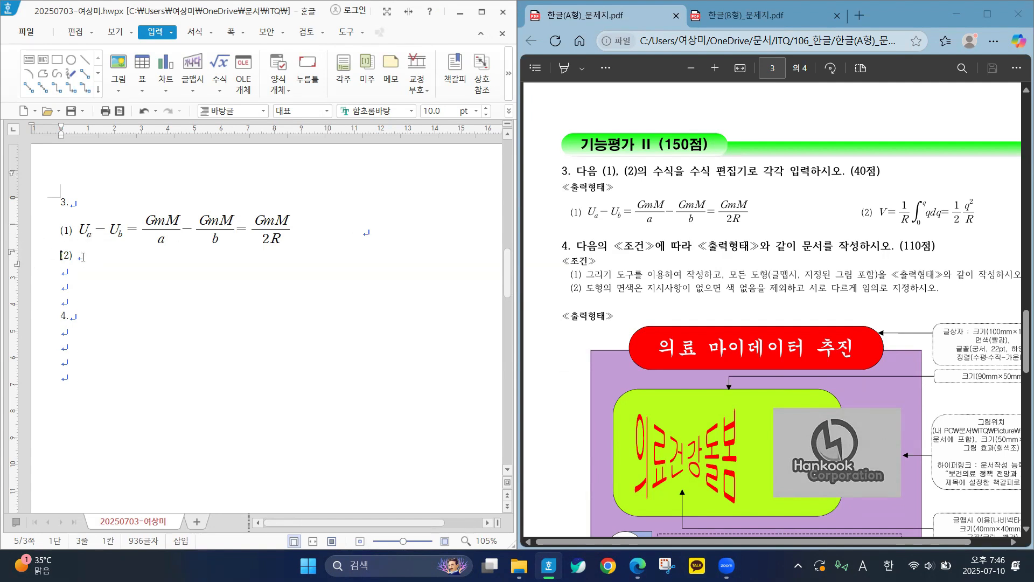
{"action": "key", "text": "BackSpace"}
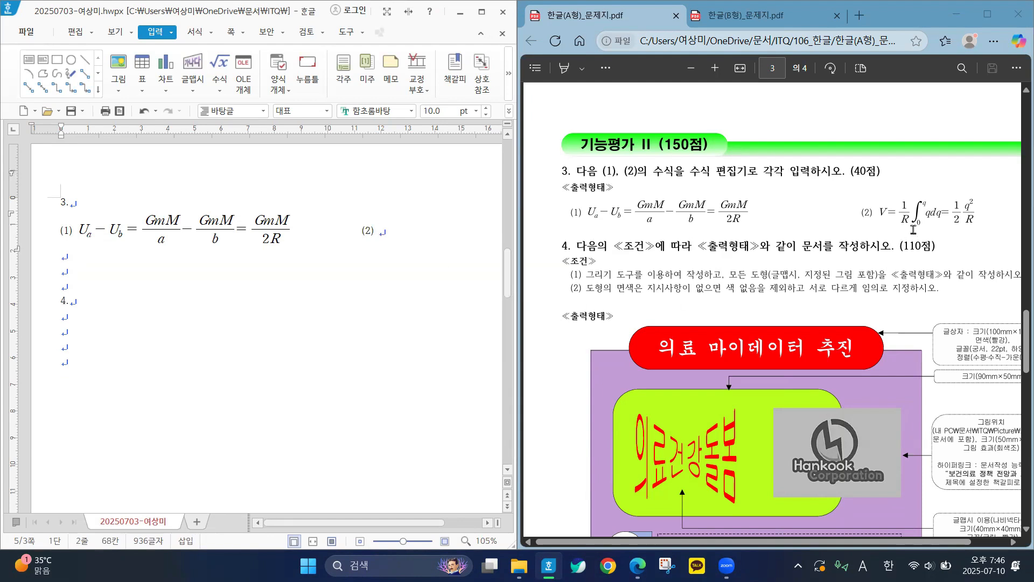
Start a new equation after (2) with V, an equals sign and the fraction 1 over R
{"action": "left_click", "coordinate": [382, 231]}
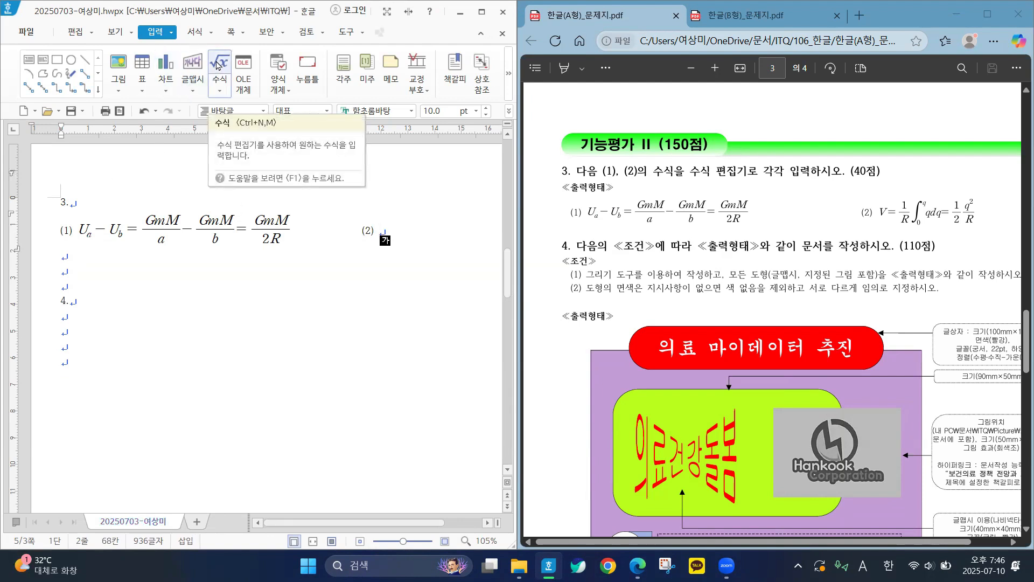
{"action": "left_click", "coordinate": [218, 65]}
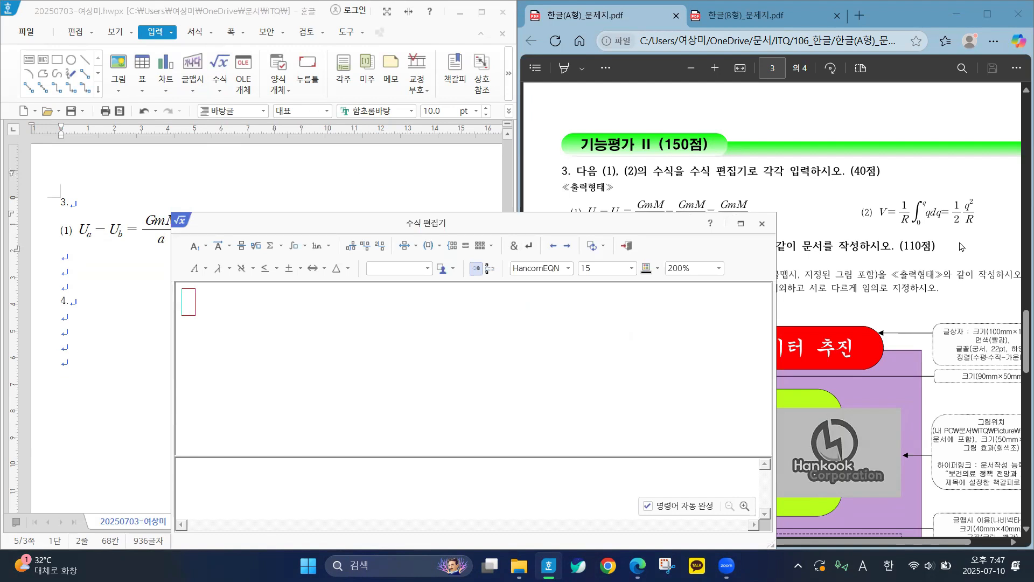
{"action": "type", "text": "V="}
{"action": "left_click", "coordinate": [241, 250]}
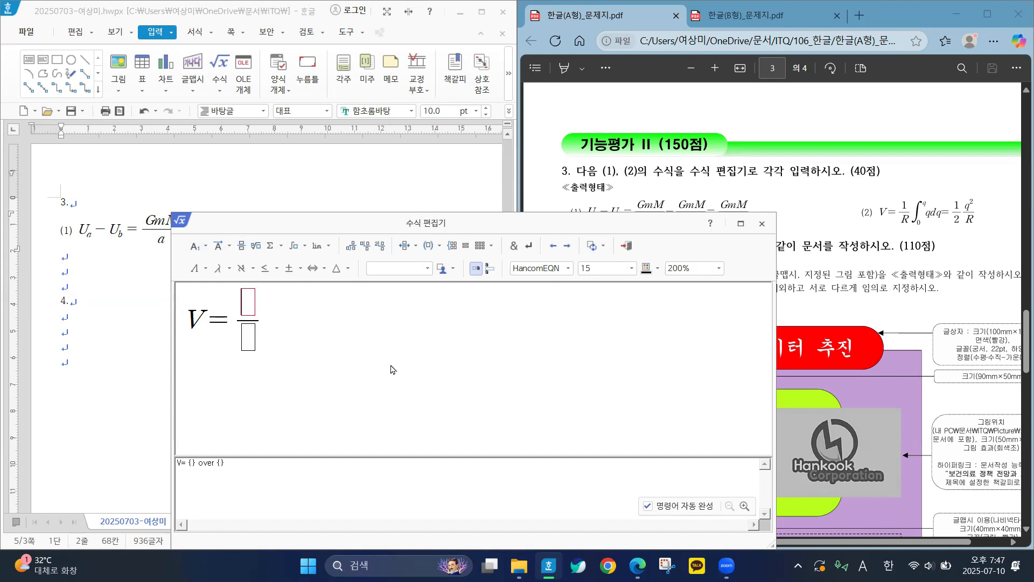
{"action": "type", "text": "1"}
{"action": "key", "text": "Tab"}
{"action": "type", "text": "R"}
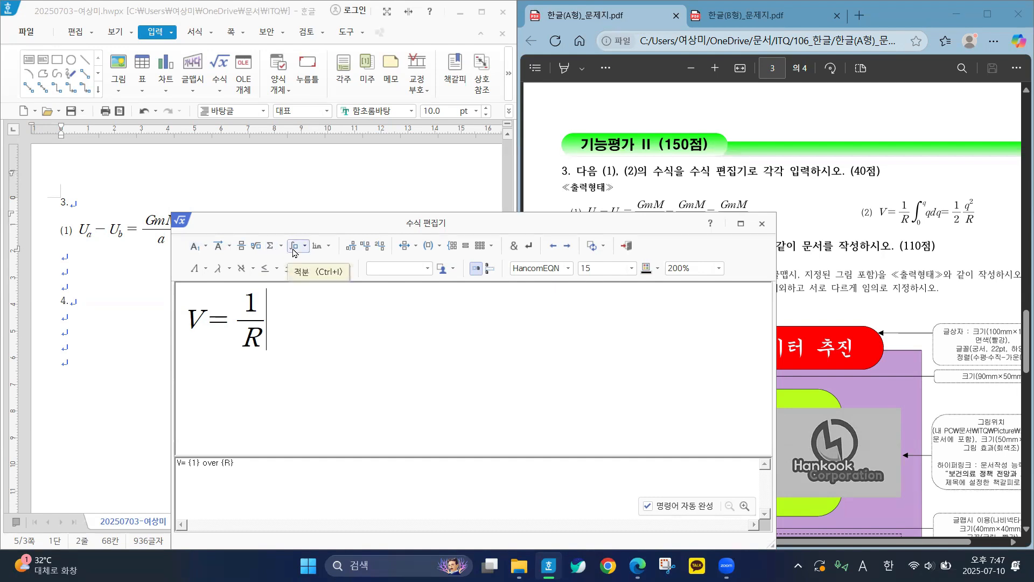
Append a single integral with lower limit 0, upper limit q and the integrand qdq
{"action": "key", "text": "ctrl+2"}
{"action": "mouse_move", "coordinate": [302, 232]}
{"action": "left_mouse_down"}
{"action": "mouse_move", "coordinate": [286, 243]}
{"action": "mouse_move", "coordinate": [294, 259]}
{"action": "mouse_move", "coordinate": [311, 243]}
{"action": "left_mouse_up"}
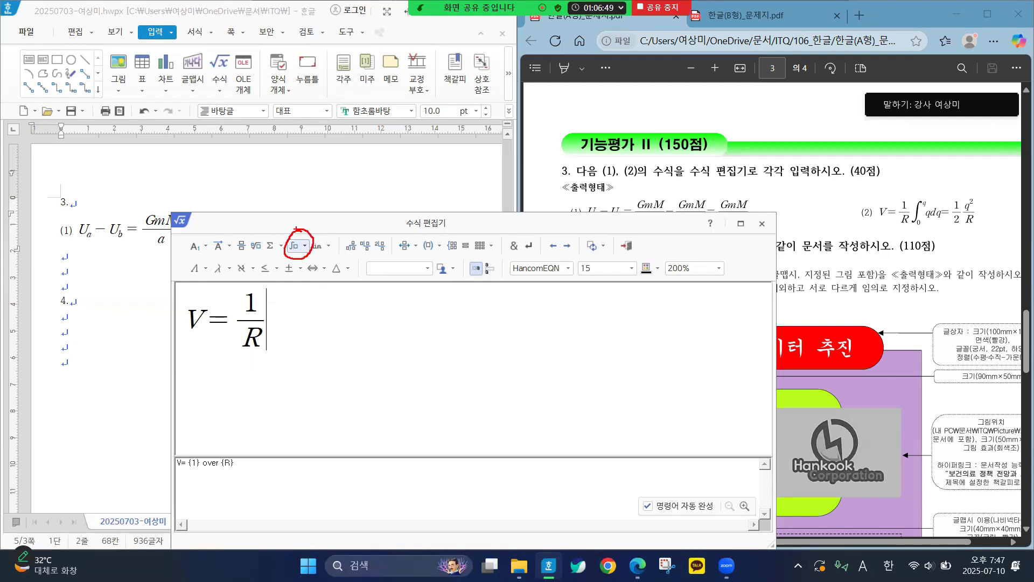
{"action": "key", "text": "Escape"}
{"action": "left_click", "coordinate": [297, 247]}
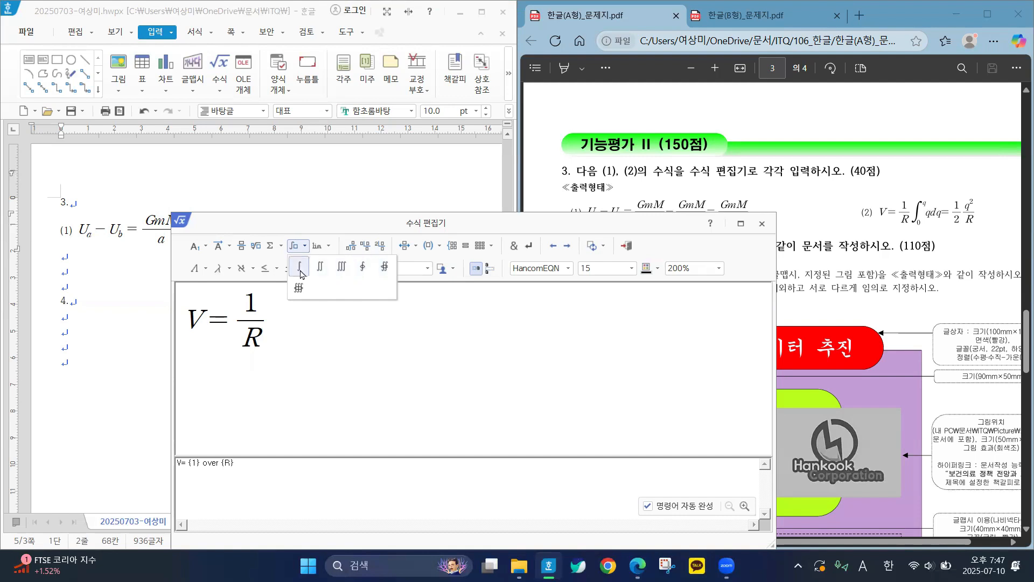
{"action": "left_click", "coordinate": [300, 269]}
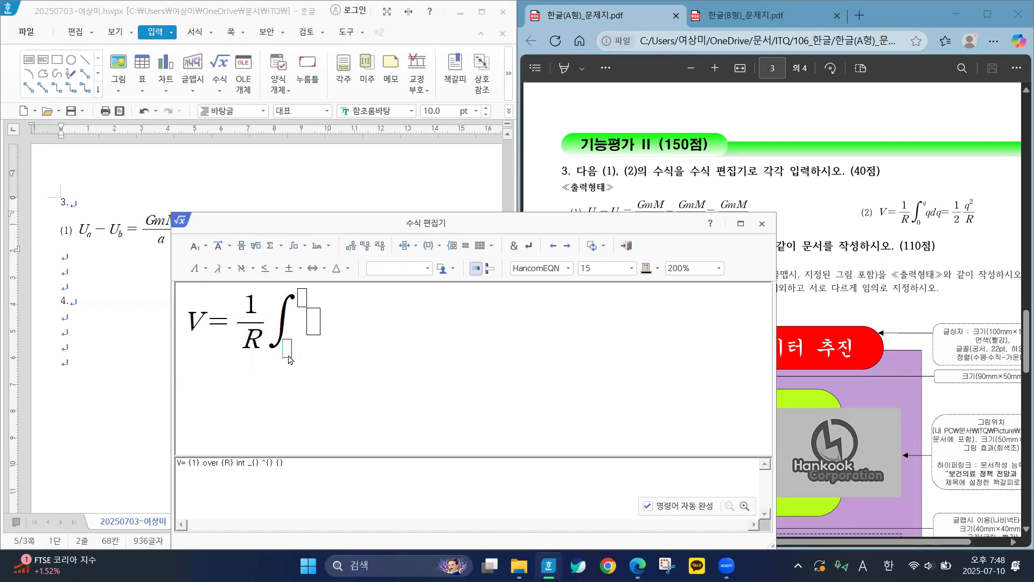
{"action": "type", "text": "0"}
{"action": "key", "text": "Tab"}
{"action": "type", "text": "q"}
{"action": "key", "text": "Tab"}
{"action": "type", "text": "qdq"}
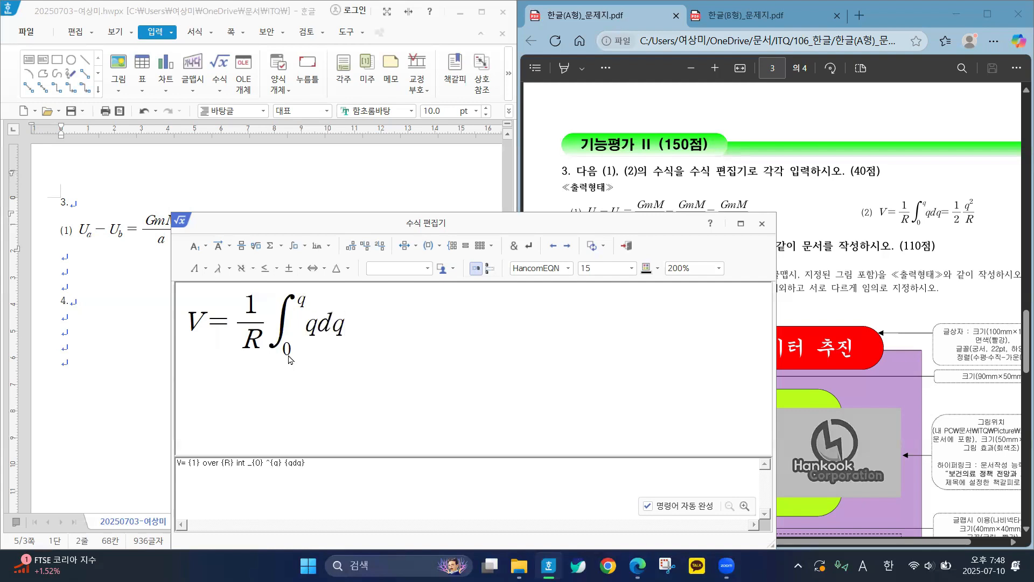
Append an equals sign and the fraction 1 over 2 after the integral
{"action": "type", "text": "="}
{"action": "left_click", "coordinate": [242, 246]}
{"action": "type", "text": "1"}
{"action": "type", "text": "2"}
{"action": "key", "text": "Right"}
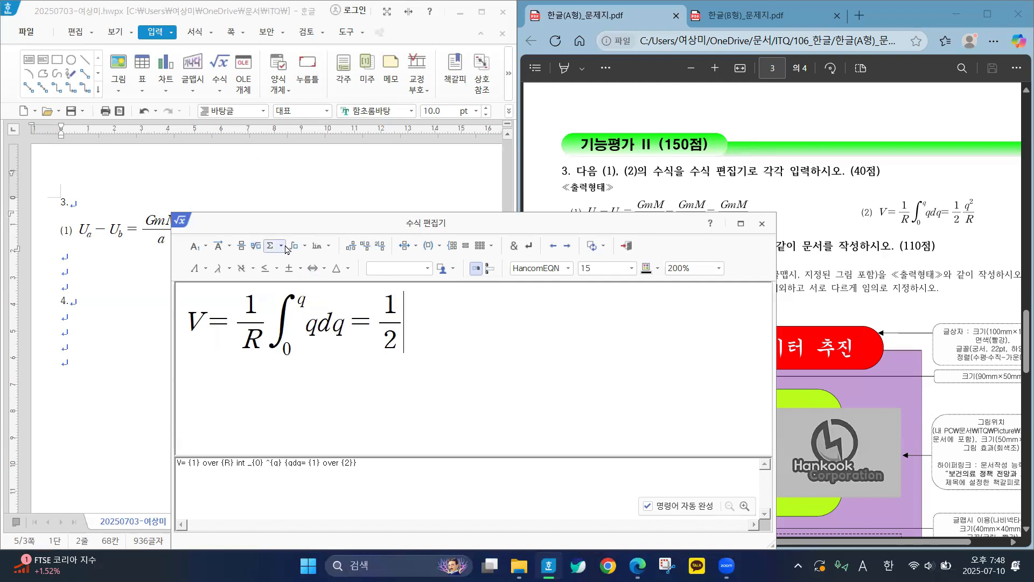
Complete the equation with a fraction of q squared over R and insert it into the document
{"action": "left_click", "coordinate": [241, 246]}
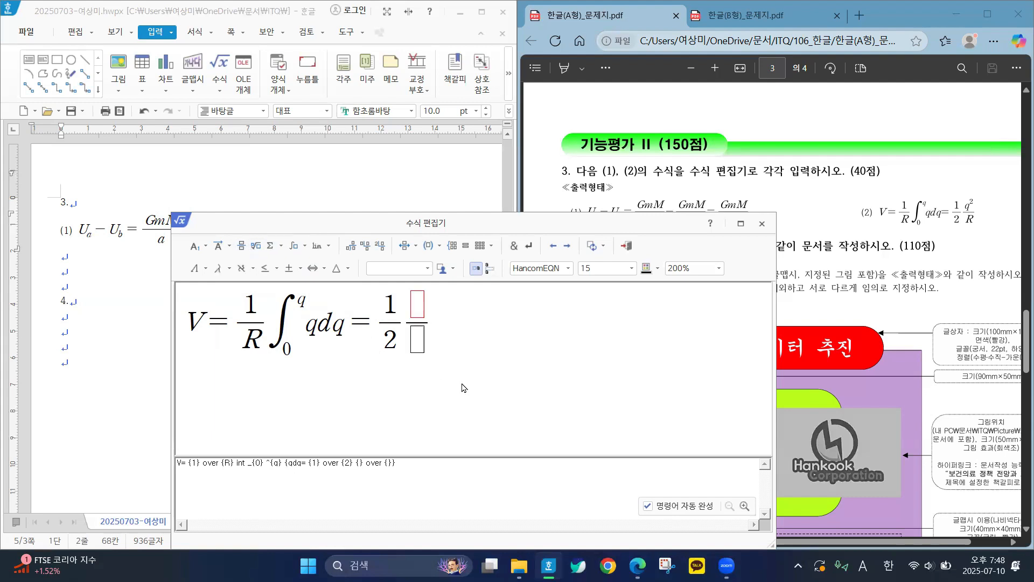
{"action": "type", "text": "q"}
{"action": "left_click", "coordinate": [207, 247]}
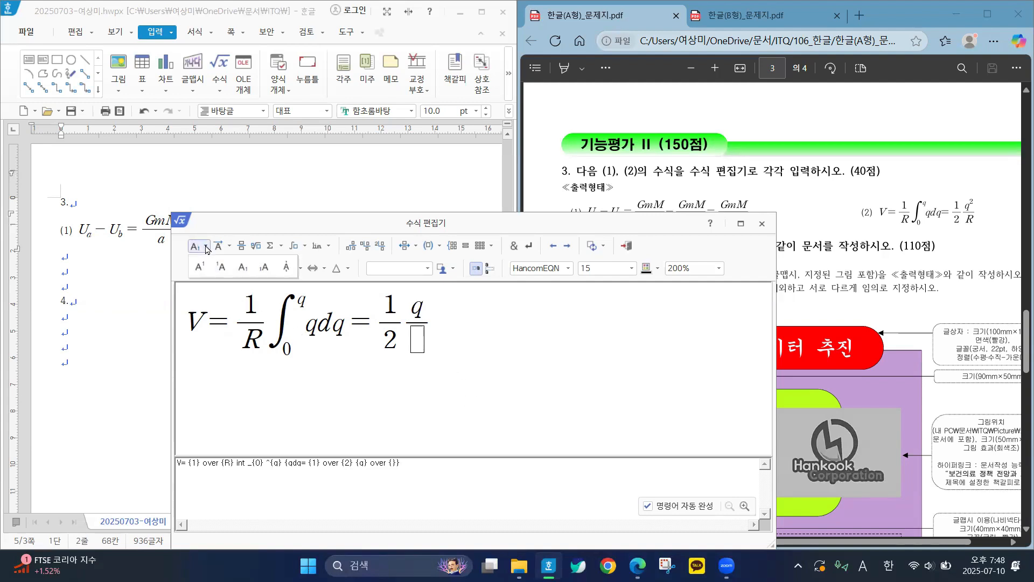
{"action": "left_click", "coordinate": [200, 273]}
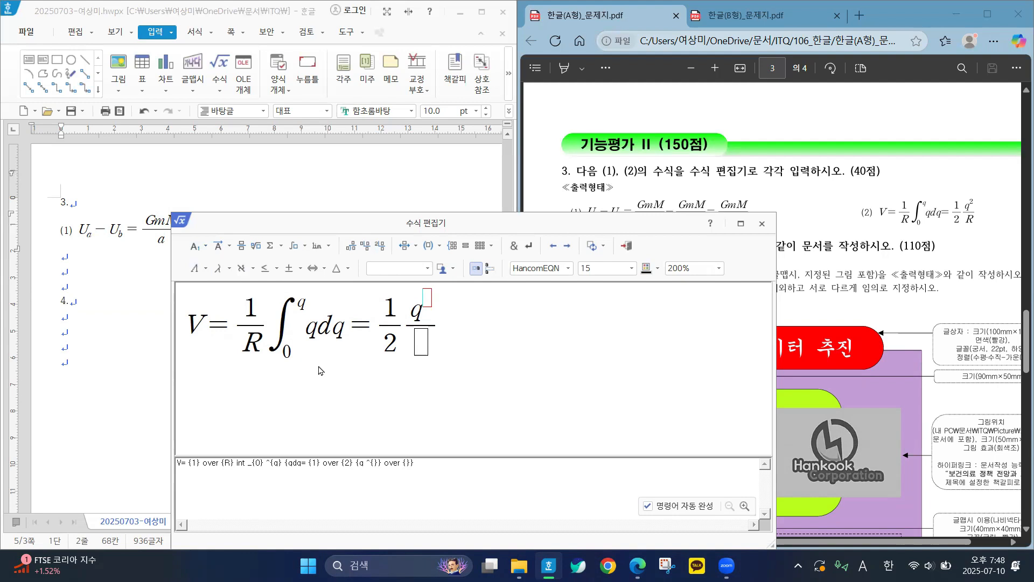
{"action": "type", "text": "2"}
{"action": "key", "text": "Tab"}
{"action": "type", "text": "R"}
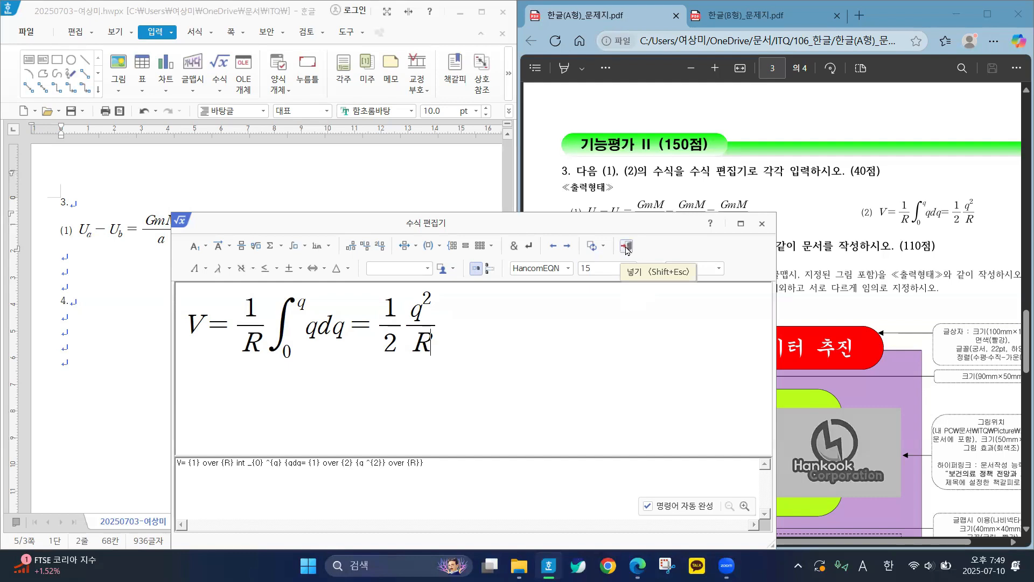
{"action": "left_click", "coordinate": [626, 246]}
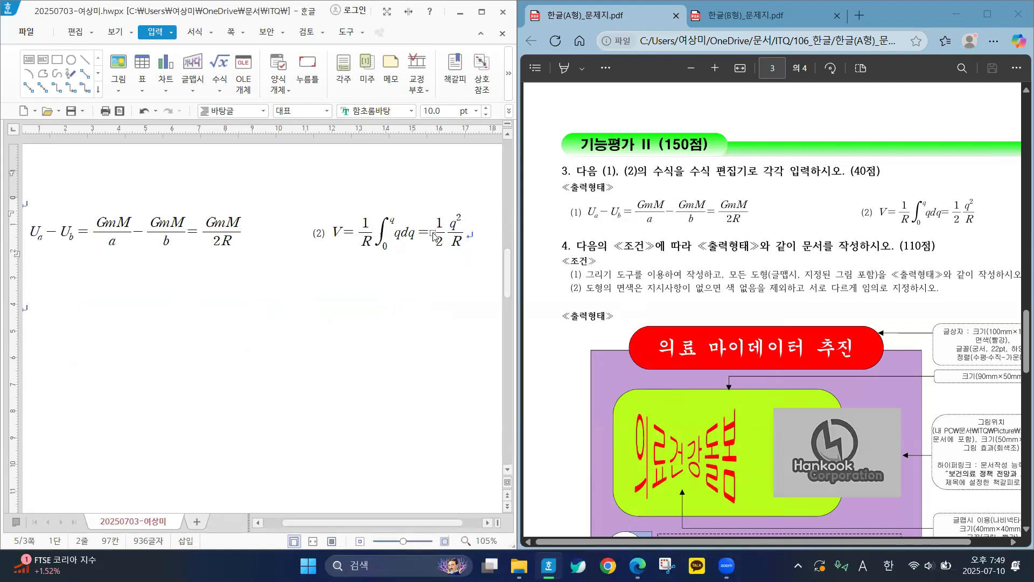
Reopen equation (1) in the equation editor to check its fraction numerators, and save the document with the equation unchanged
{"action": "left_click", "coordinate": [408, 235]}
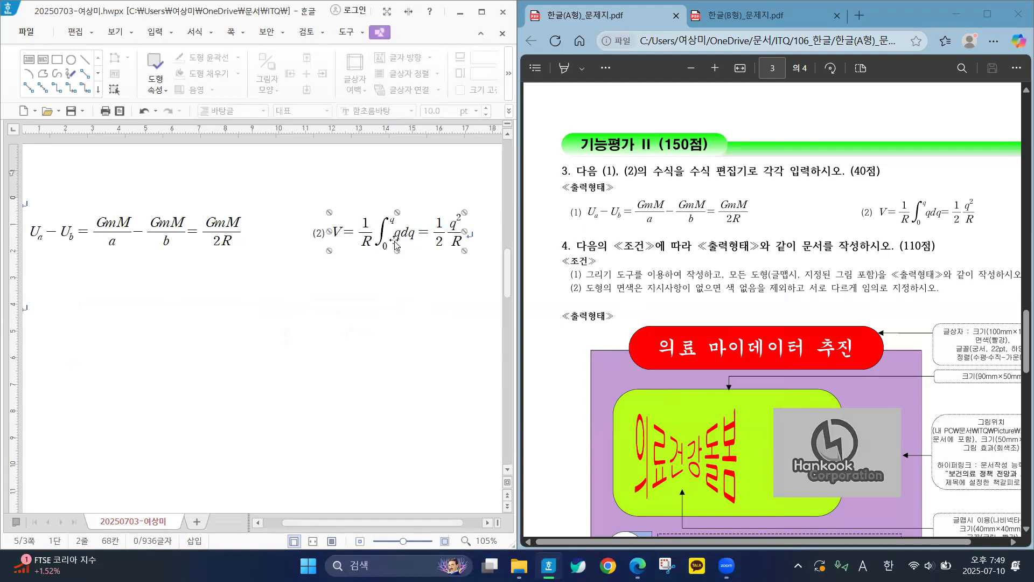
{"action": "left_click", "coordinate": [390, 275]}
{"action": "left_click", "coordinate": [417, 236]}
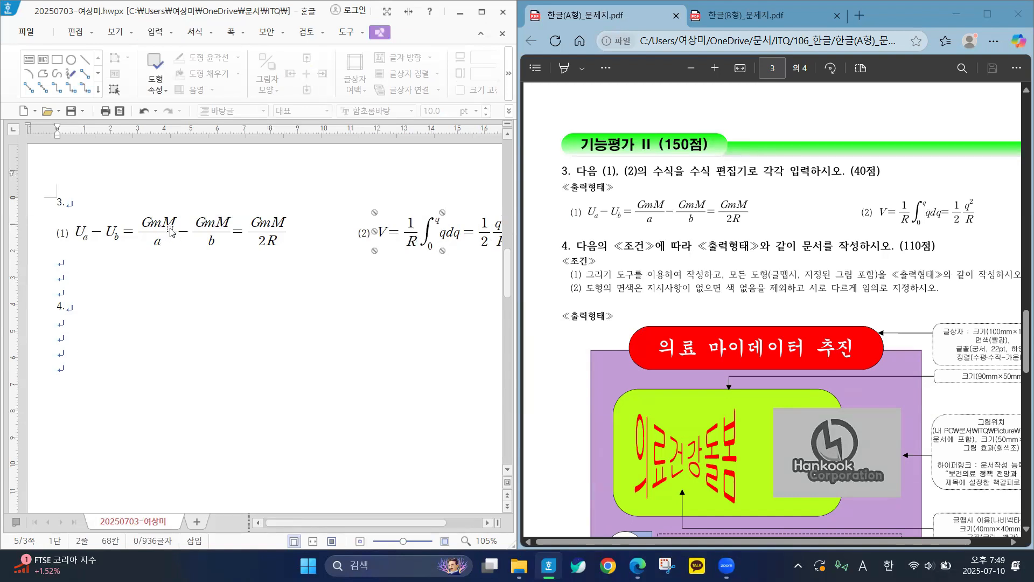
{"action": "left_click", "coordinate": [139, 236]}
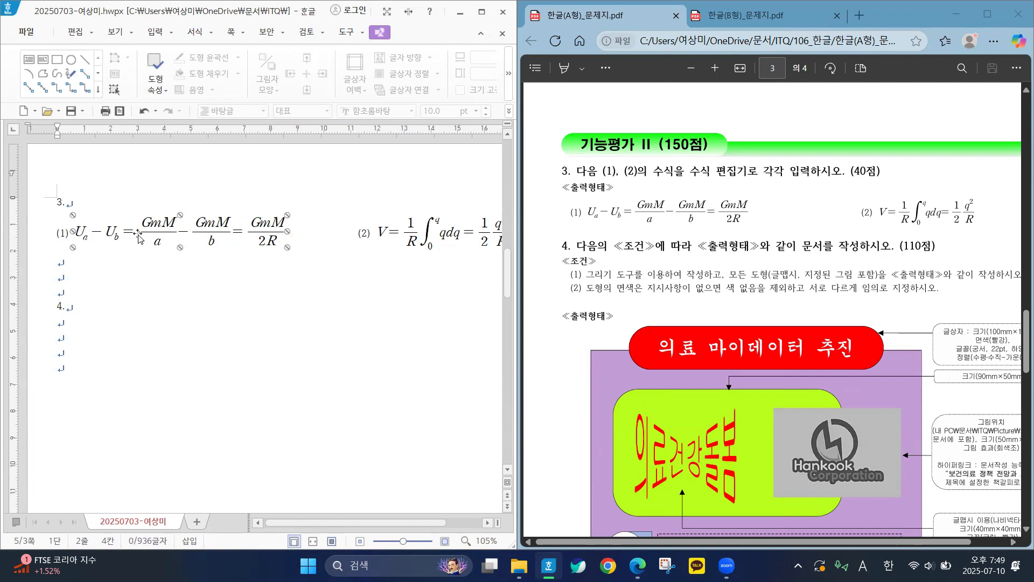
{"action": "double_click", "coordinate": [166, 236]}
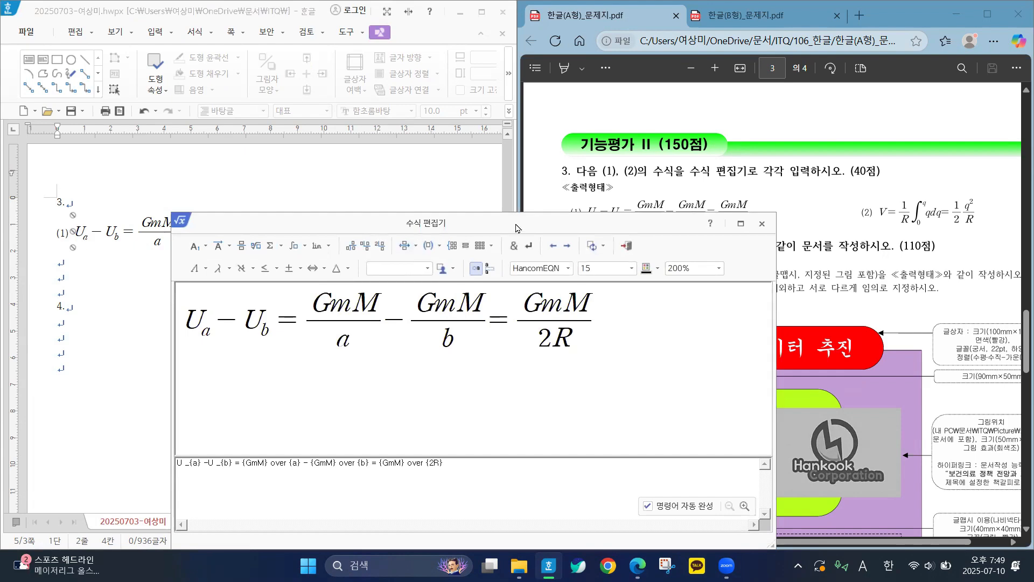
{"action": "left_click_drag", "start_coordinate": [508, 223], "coordinate": [503, 115]}
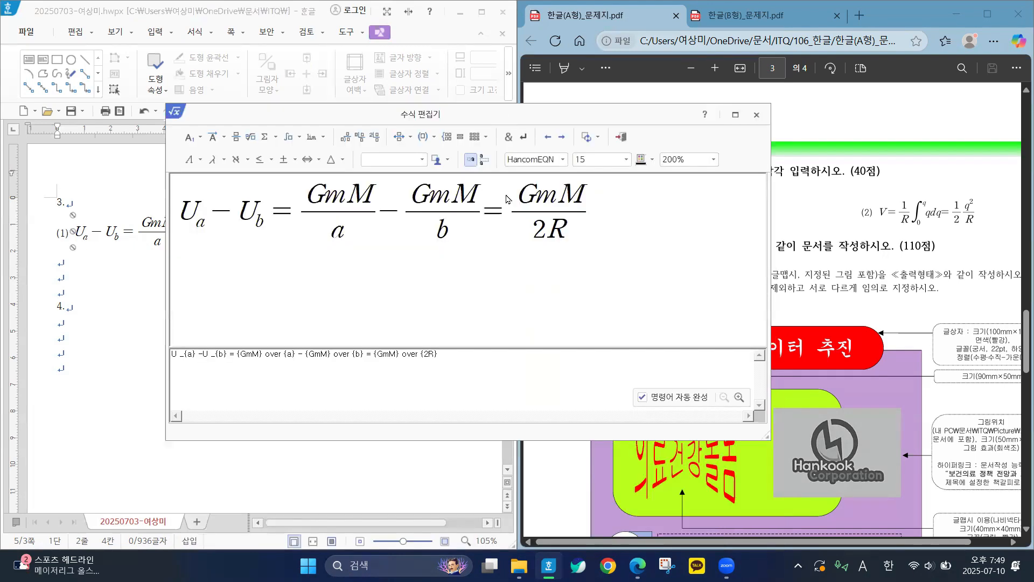
{"action": "left_click", "coordinate": [351, 194]}
{"action": "left_click", "coordinate": [436, 195]}
{"action": "left_click", "coordinate": [459, 193]}
{"action": "left_click", "coordinate": [479, 194]}
{"action": "left_click", "coordinate": [452, 195]}
{"action": "left_click", "coordinate": [621, 138]}
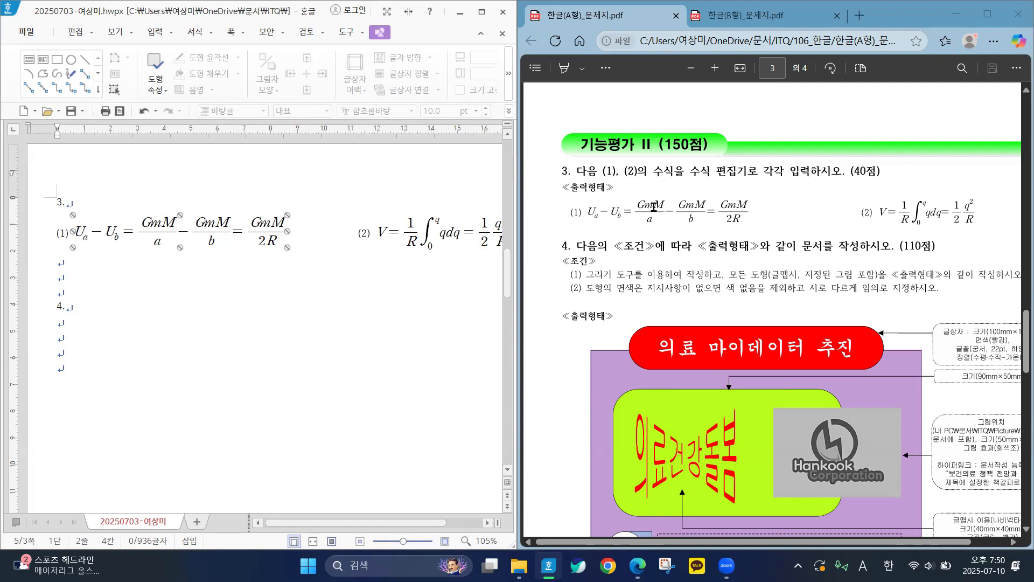
{"action": "key", "text": "alt+s"}
Examine the conditions and the output layout of question 4 in the exam sheet PDF
{"action": "left_click_drag", "start_coordinate": [705, 543], "coordinate": [737, 486]}
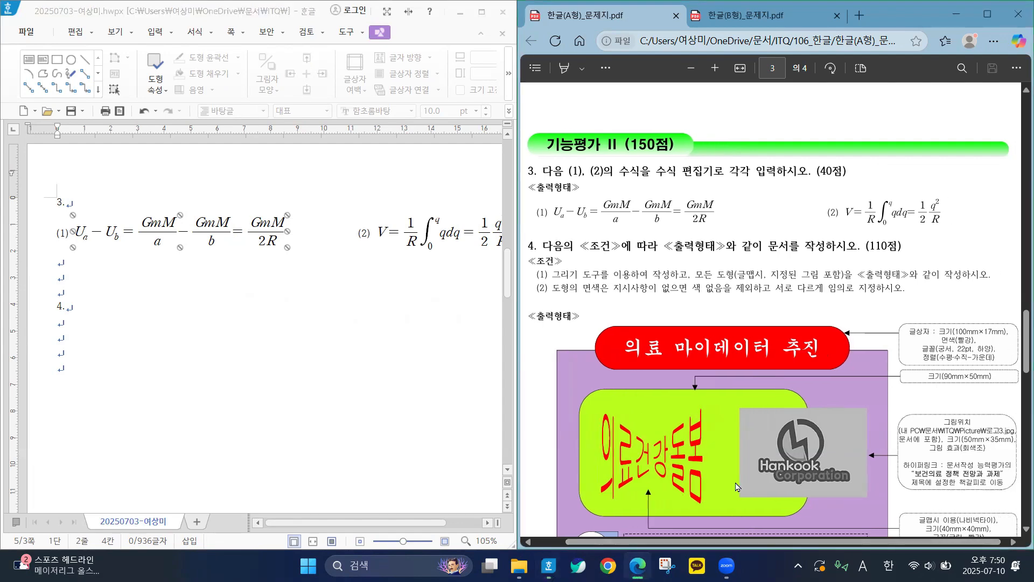
{"action": "scroll", "coordinate": [738, 451], "scroll_direction": "down", "scroll_amount": 3}
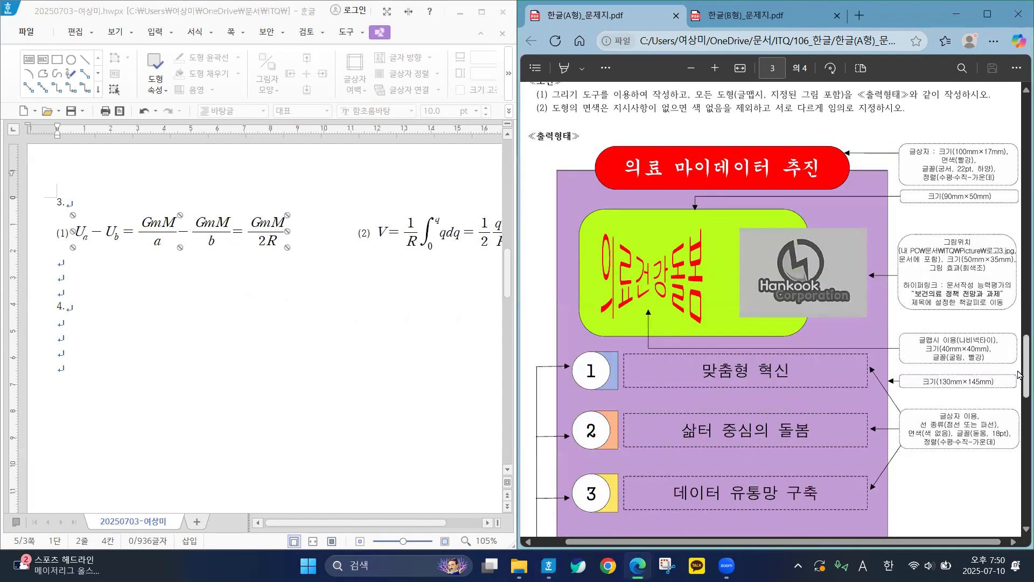
{"action": "left_click_drag", "start_coordinate": [1020, 375], "coordinate": [1020, 370]}
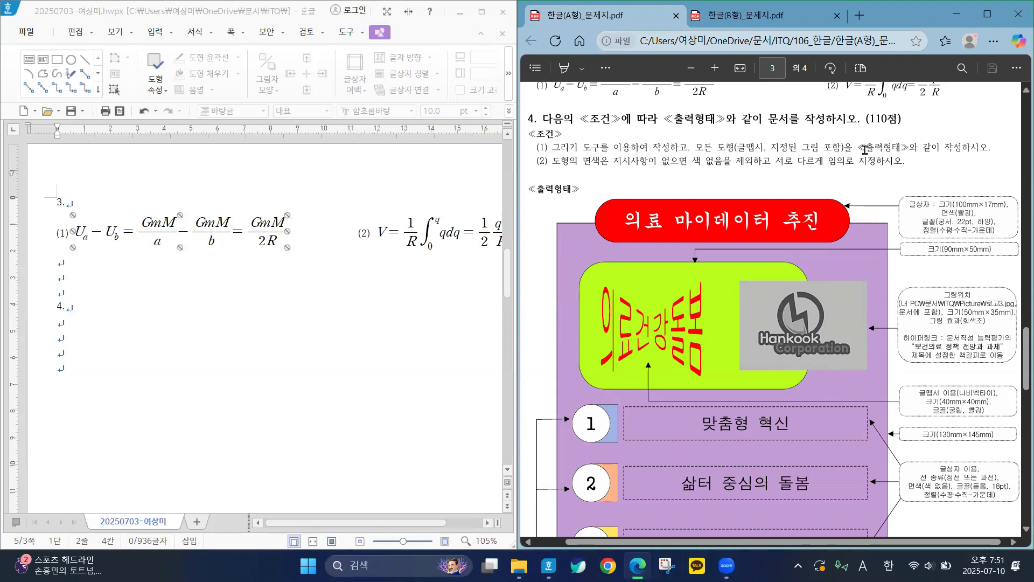
{"action": "left_click_drag", "start_coordinate": [858, 148], "coordinate": [899, 147]}
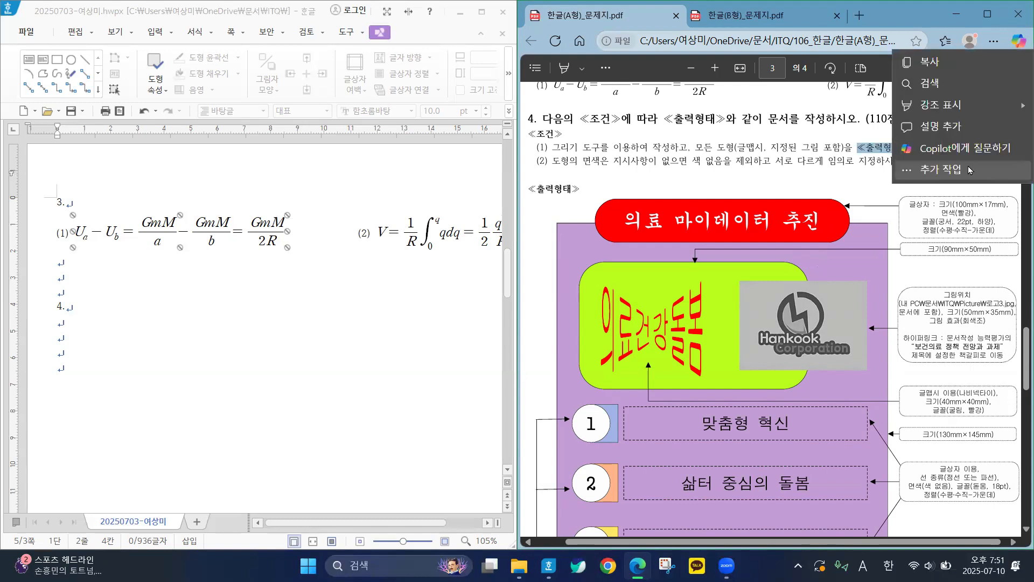
{"action": "left_click", "coordinate": [846, 179]}
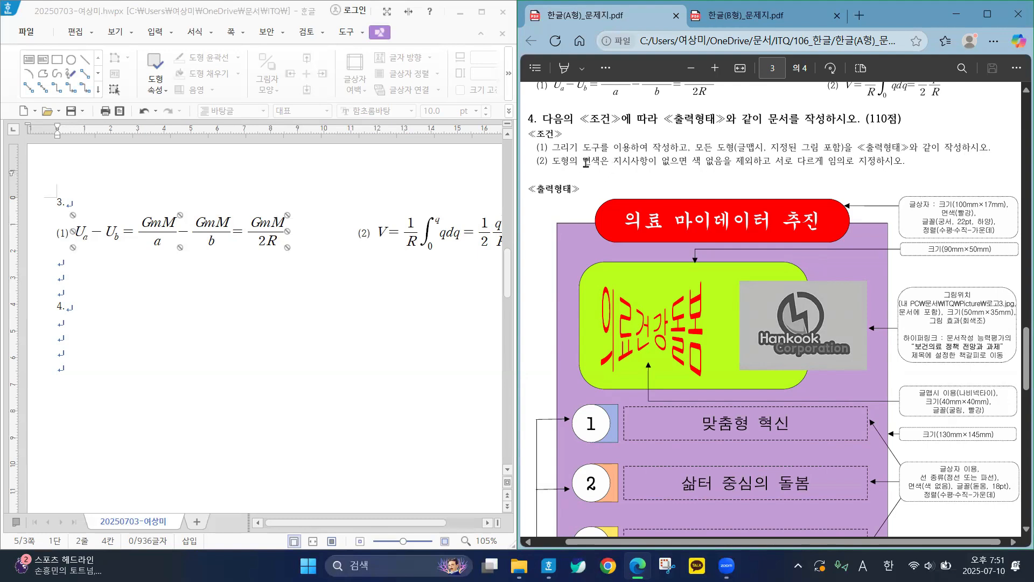
{"action": "left_click_drag", "start_coordinate": [552, 170], "coordinate": [684, 170]}
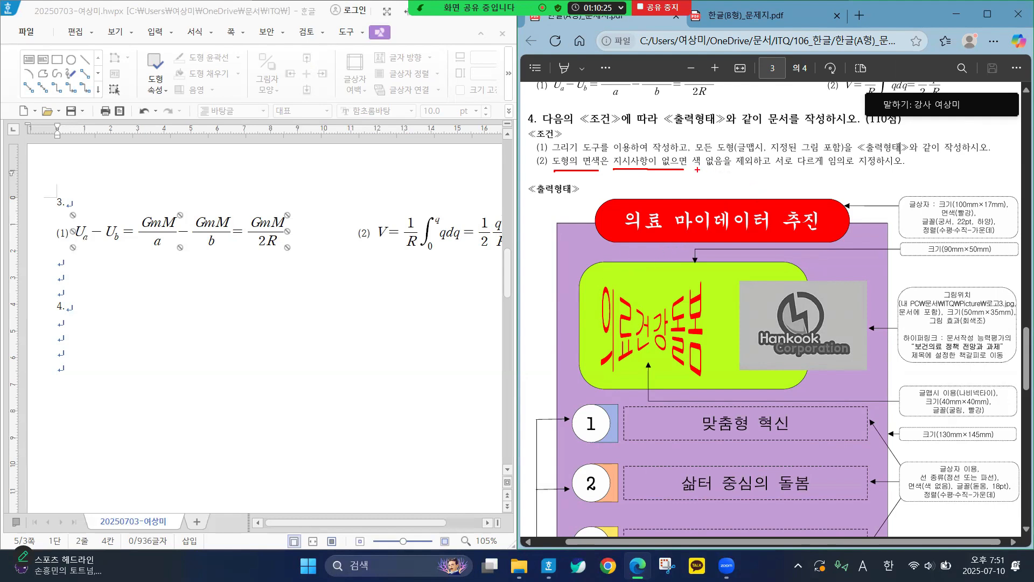
{"action": "mouse_move", "coordinate": [696, 170]}
{"action": "left_mouse_down"}
{"action": "mouse_move", "coordinate": [739, 170]}
{"action": "mouse_move", "coordinate": [737, 155]}
{"action": "mouse_move", "coordinate": [756, 165]}
{"action": "mouse_move", "coordinate": [722, 168]}
{"action": "left_mouse_up"}
{"action": "mouse_move", "coordinate": [753, 167]}
{"action": "left_mouse_down"}
{"action": "mouse_move", "coordinate": [886, 173]}
{"action": "mouse_move", "coordinate": [822, 166]}
{"action": "mouse_move", "coordinate": [840, 171]}
{"action": "left_mouse_up"}
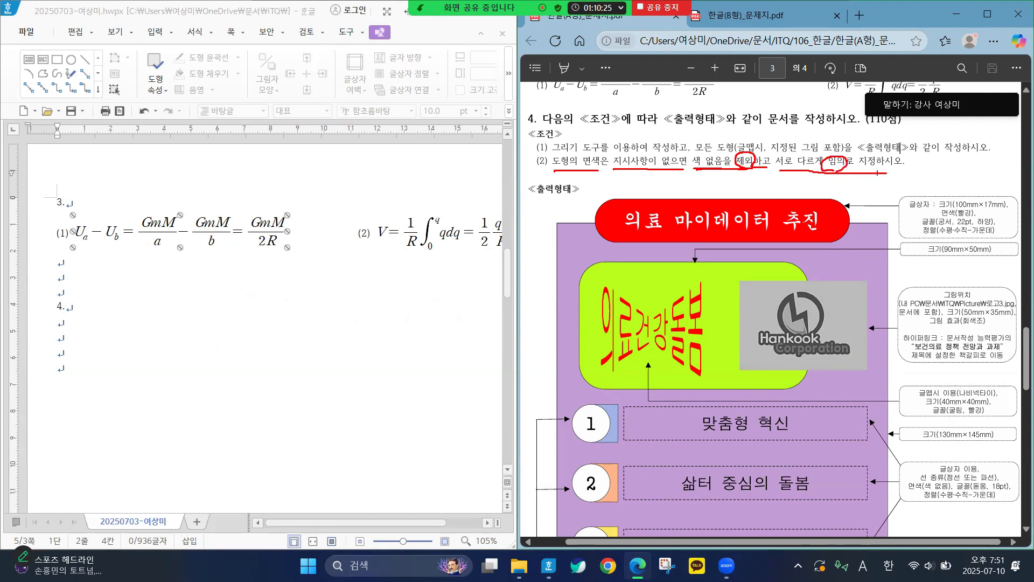
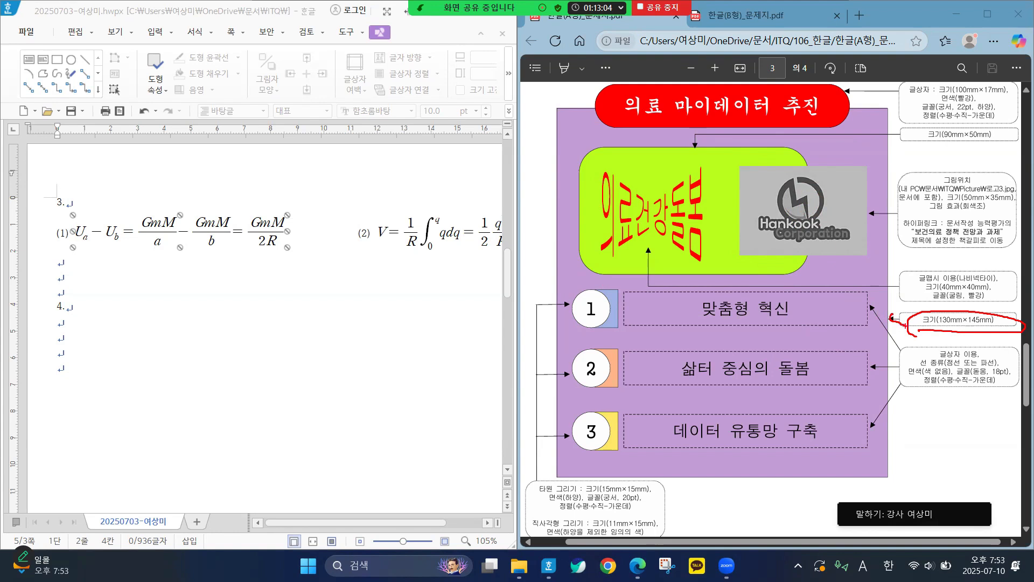
{"action": "left_click_drag", "start_coordinate": [906, 326], "coordinate": [939, 322]}
{"action": "key", "text": "Escape"}
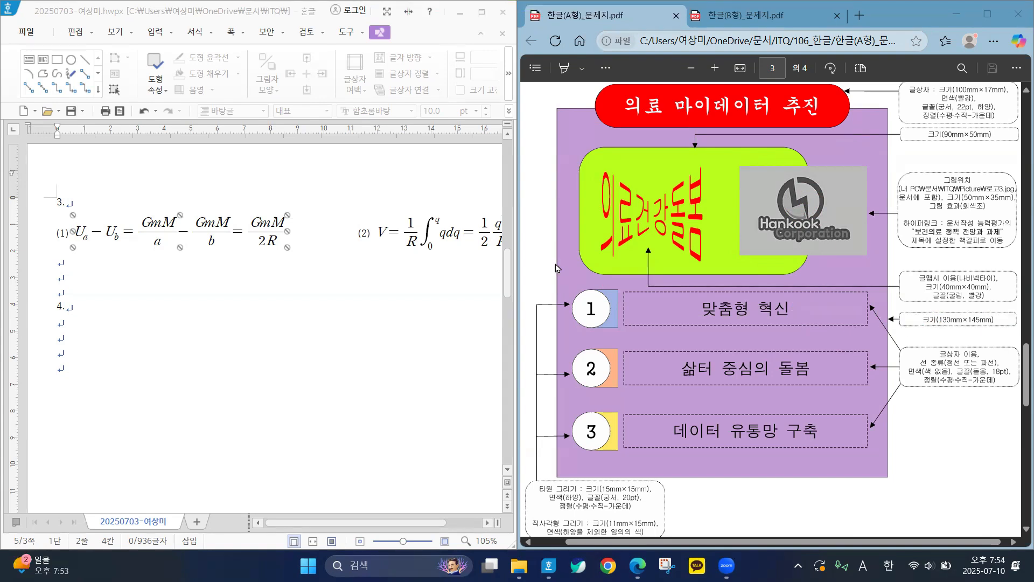
Insert a default-size 30 mm × 30 mm rectangle in the blank area below the question 4 lines
{"action": "left_click", "coordinate": [511, 277]}
{"action": "left_click_drag", "start_coordinate": [510, 277], "coordinate": [512, 297]}
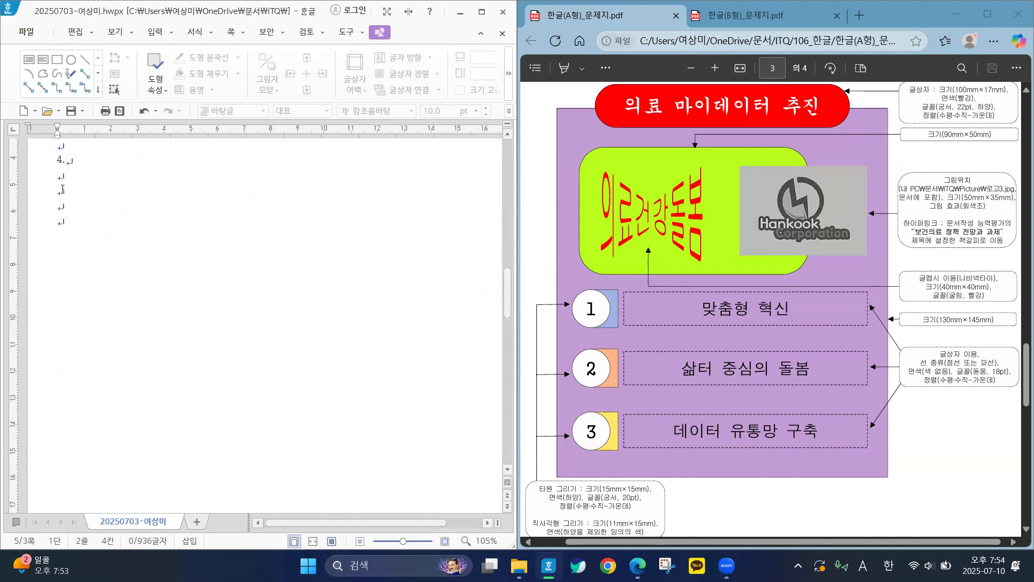
{"action": "left_click", "coordinate": [61, 178]}
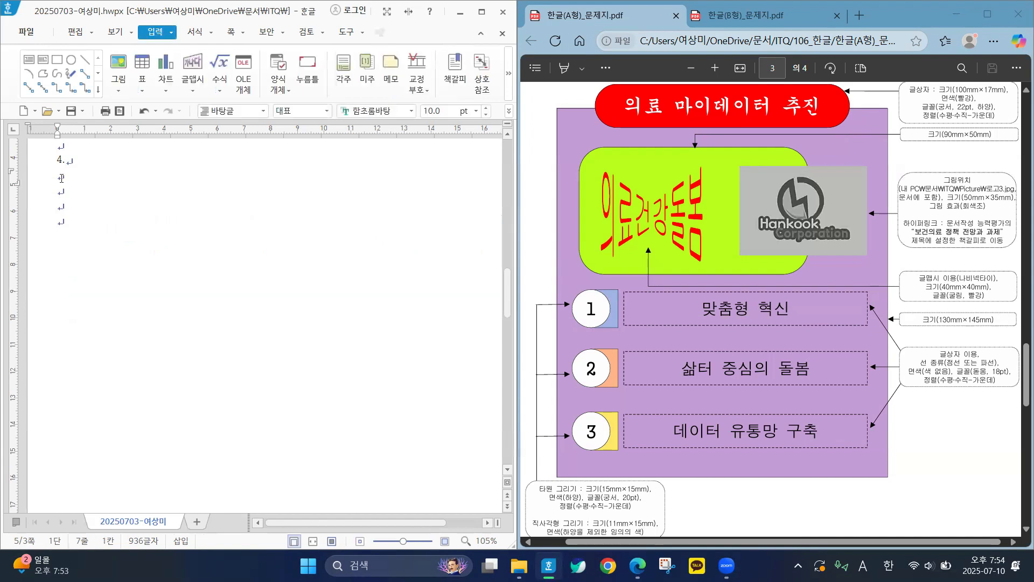
{"action": "key", "text": "Down"}
{"action": "key", "text": "Down"}
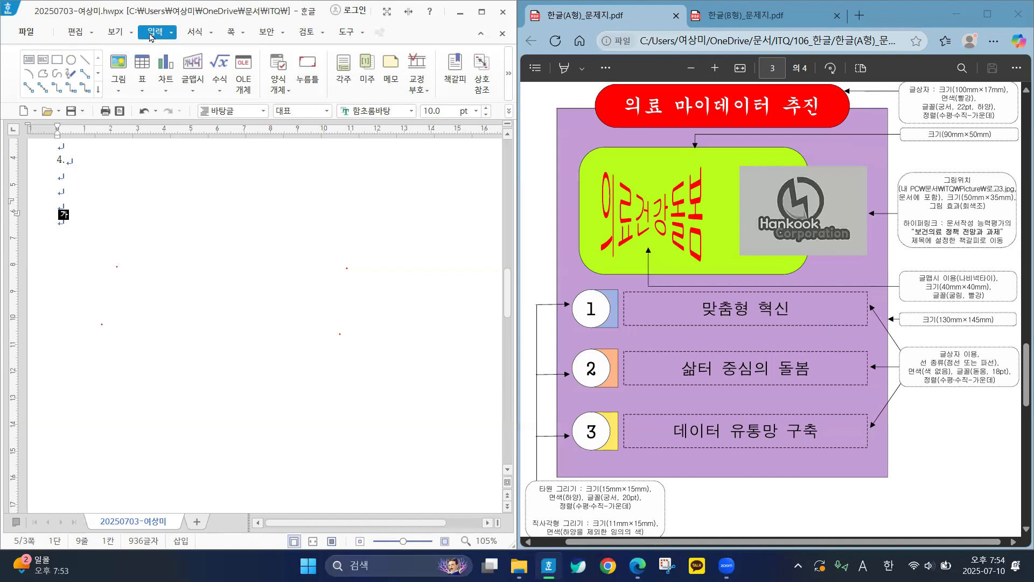
{"action": "left_click", "coordinate": [56, 64]}
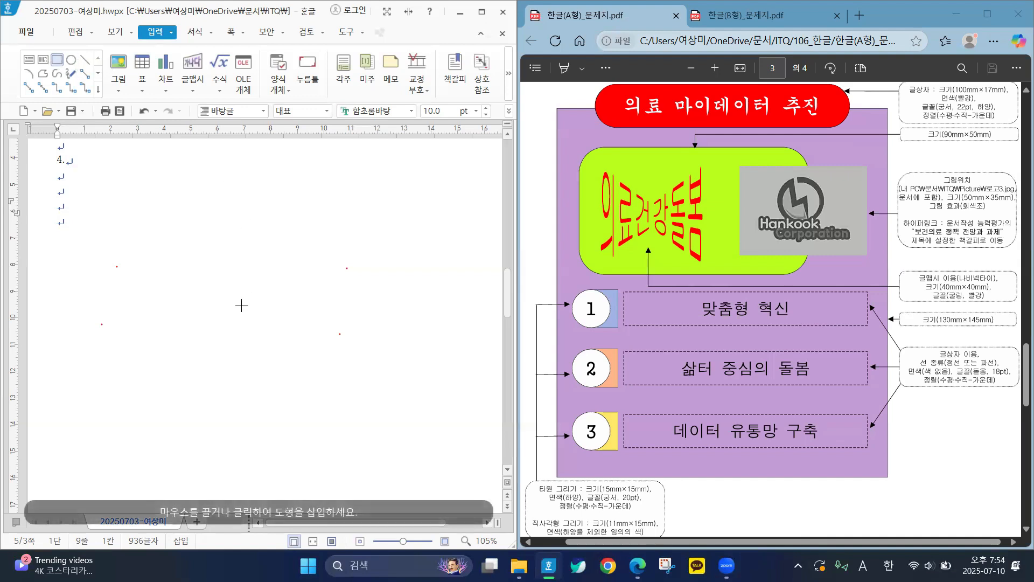
{"action": "left_click", "coordinate": [195, 282]}
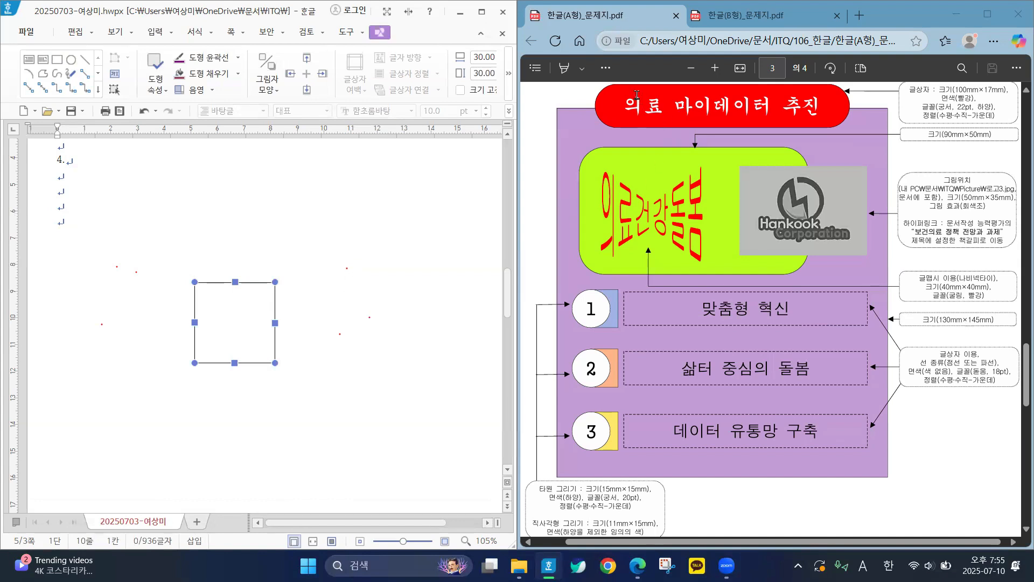
{"action": "left_click", "coordinate": [688, 24]}
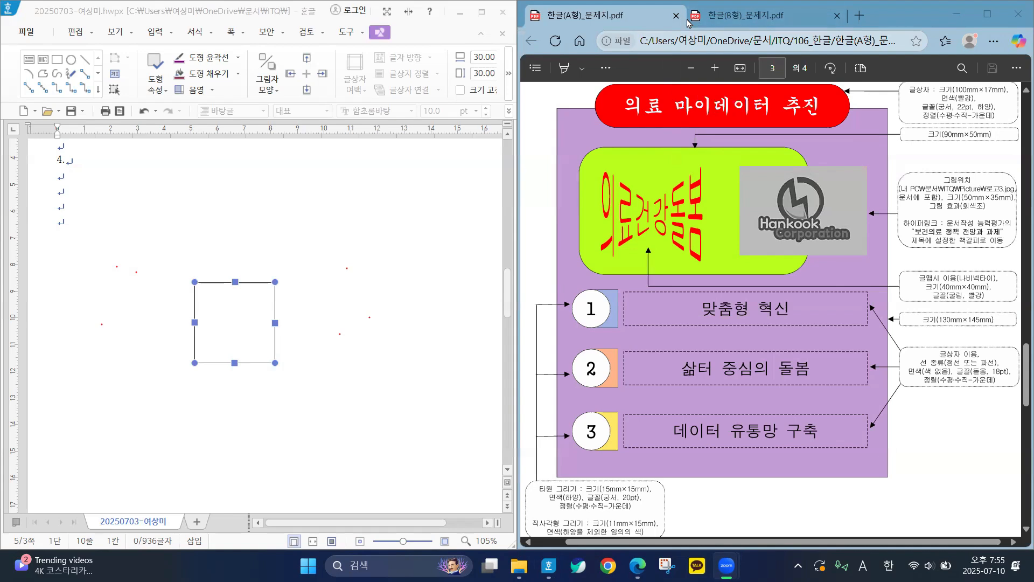
{"action": "scroll", "coordinate": [790, 105], "scroll_direction": "up", "scroll_amount": 10}
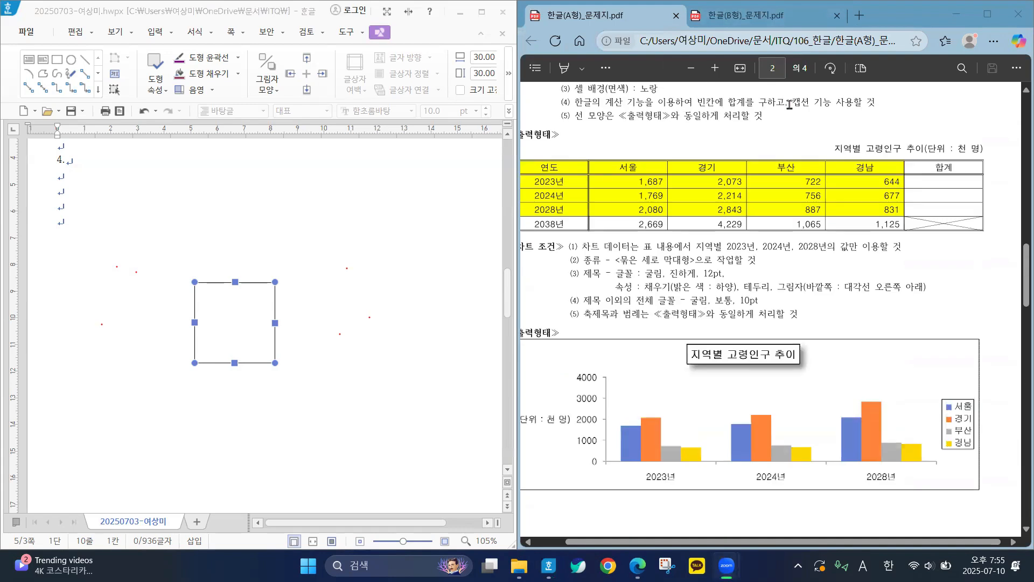
{"action": "scroll", "coordinate": [790, 106], "scroll_direction": "down", "scroll_amount": 10}
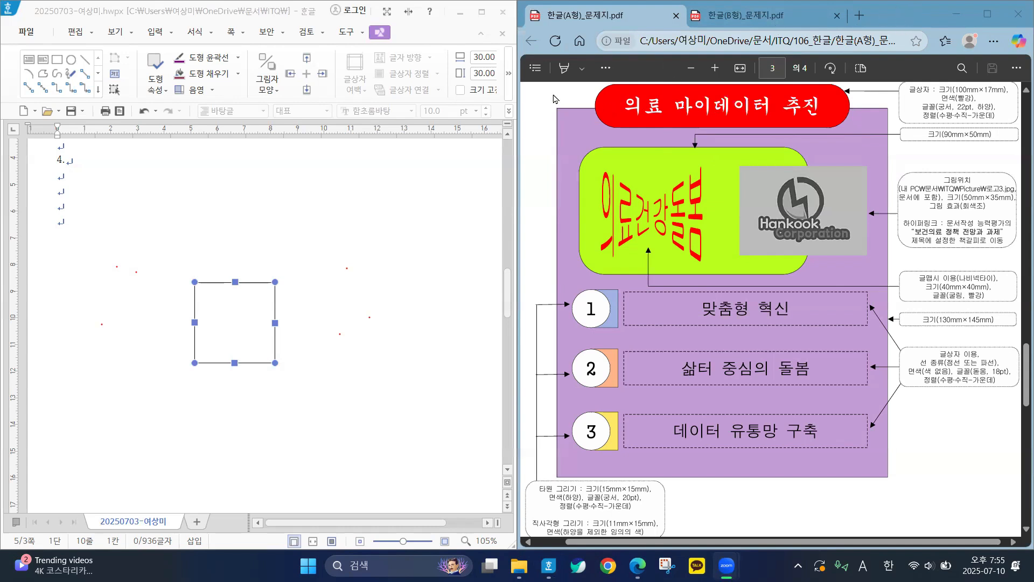
{"action": "left_click", "coordinate": [582, 190]}
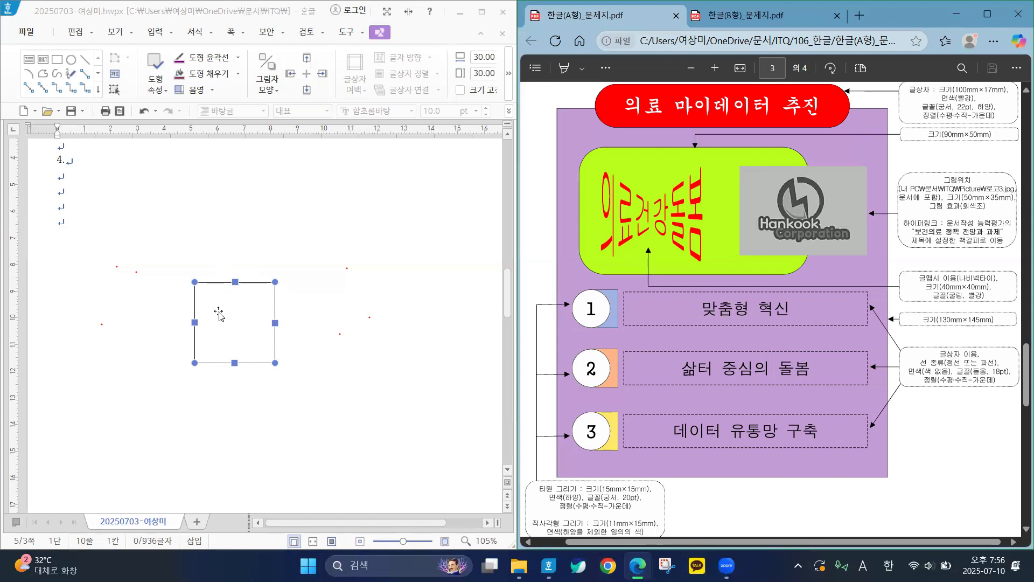
Set the rectangle's width to 130 mm and height to 145 mm, and lock its size
{"action": "double_click", "coordinate": [236, 316]}
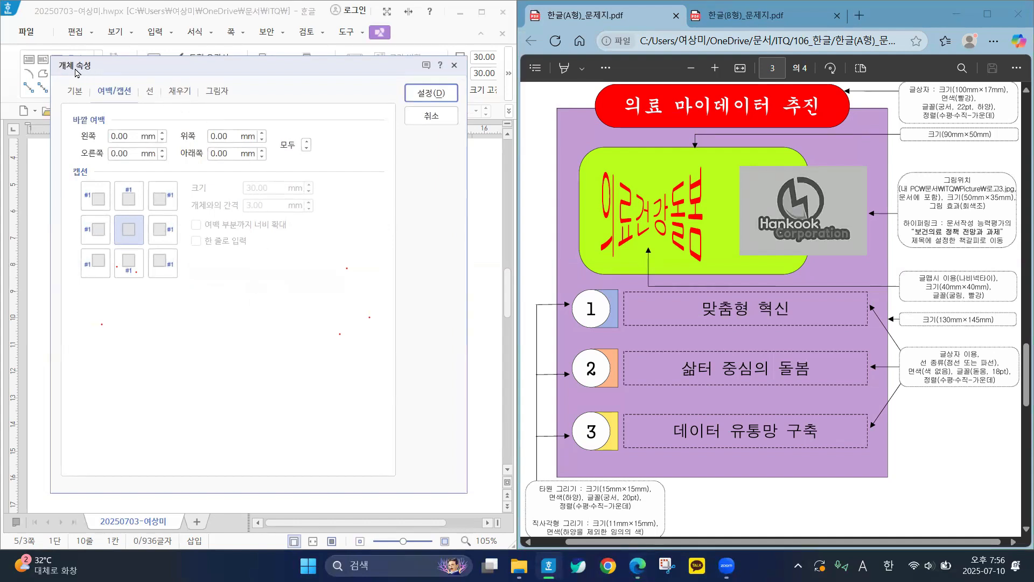
{"action": "left_click_drag", "start_coordinate": [170, 75], "coordinate": [203, 95]}
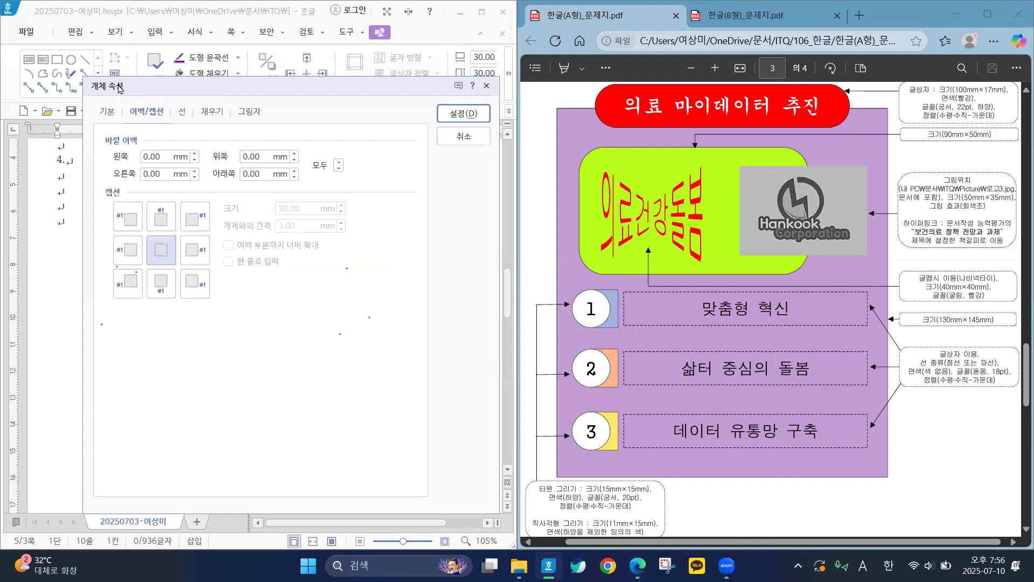
{"action": "left_click", "coordinate": [106, 117]}
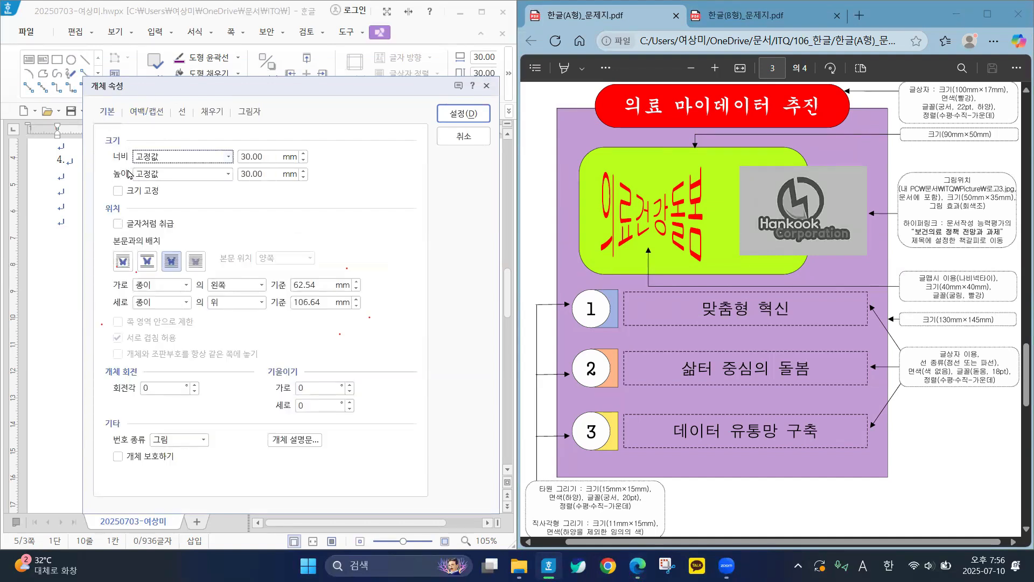
{"action": "left_click", "coordinate": [305, 156]}
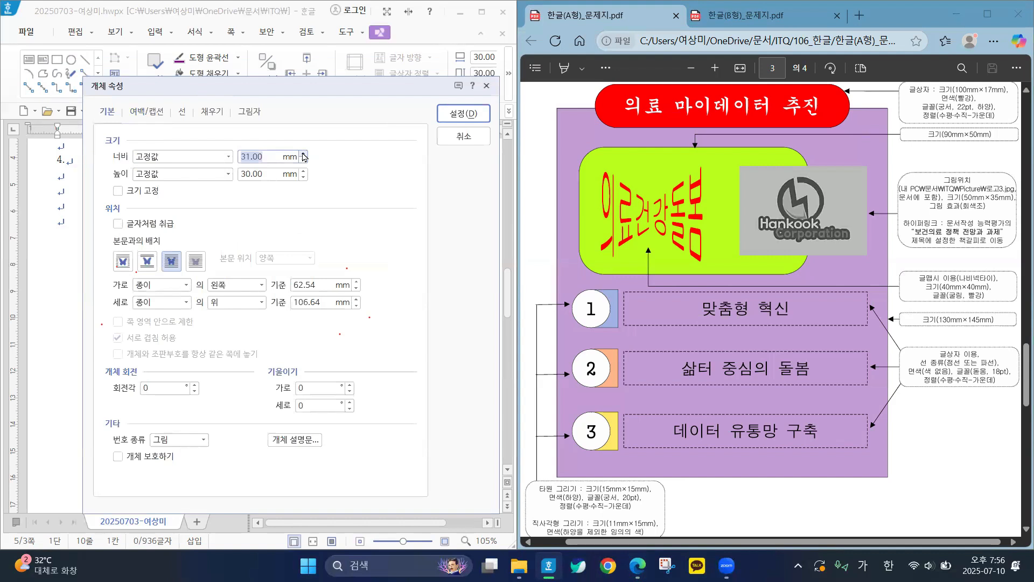
{"action": "type", "text": "130"}
{"action": "key", "text": "Tab"}
{"action": "key", "text": "Tab"}
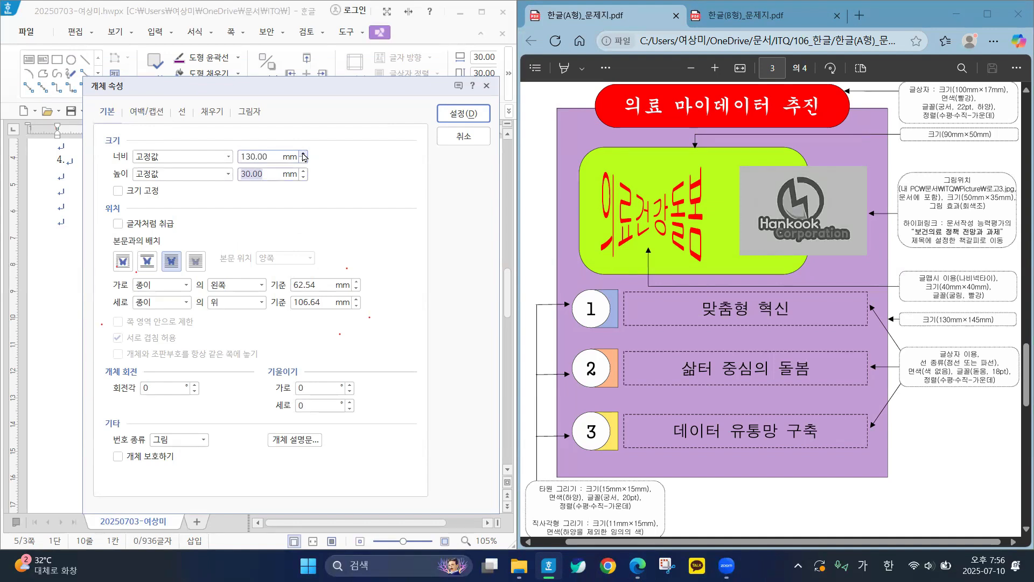
{"action": "type", "text": "145"}
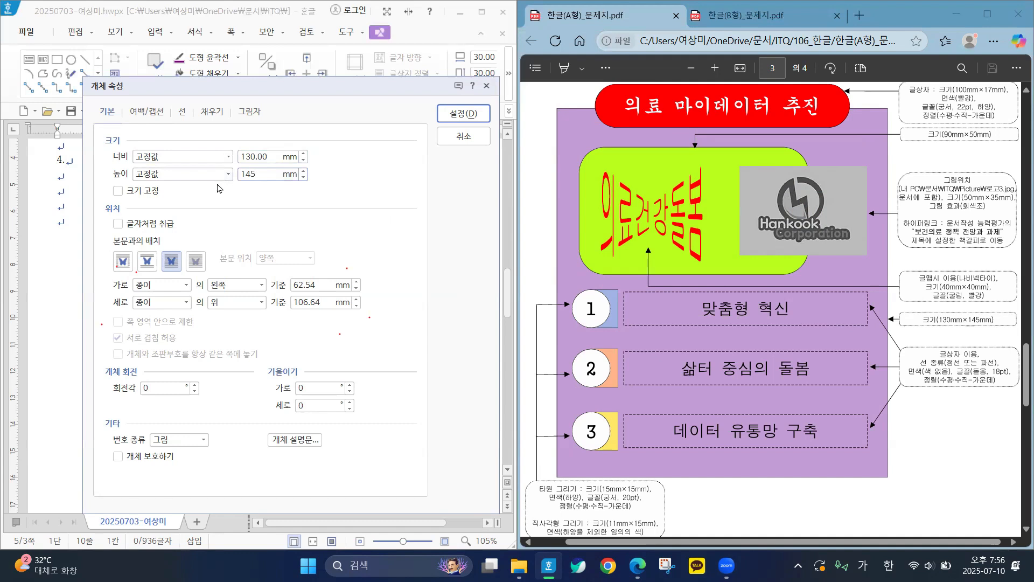
{"action": "left_click", "coordinate": [118, 191]}
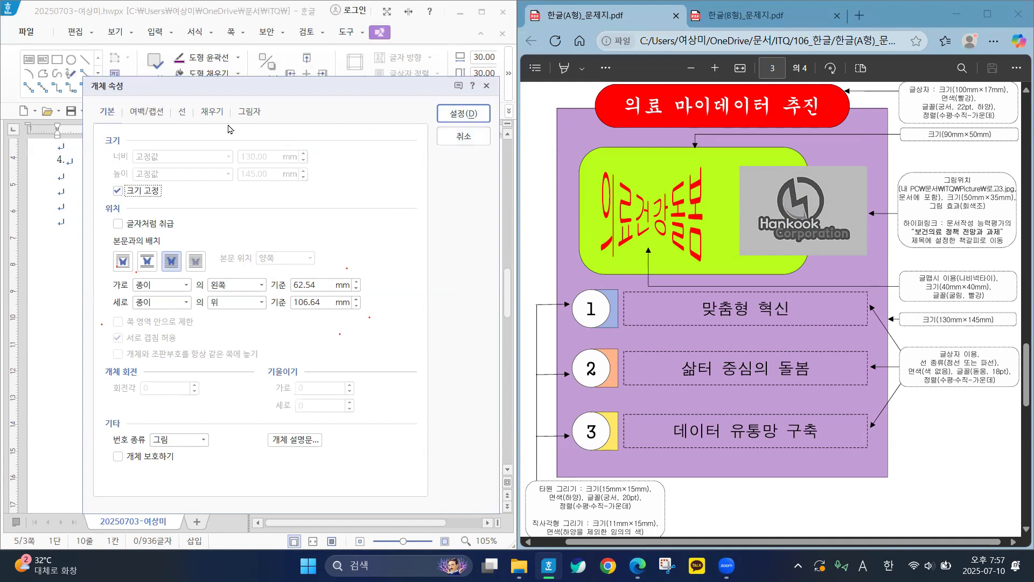
Fill the rectangle with purple (RGB: 157,92,187) 80% lighter and apply the object properties
{"action": "left_click", "coordinate": [212, 118]}
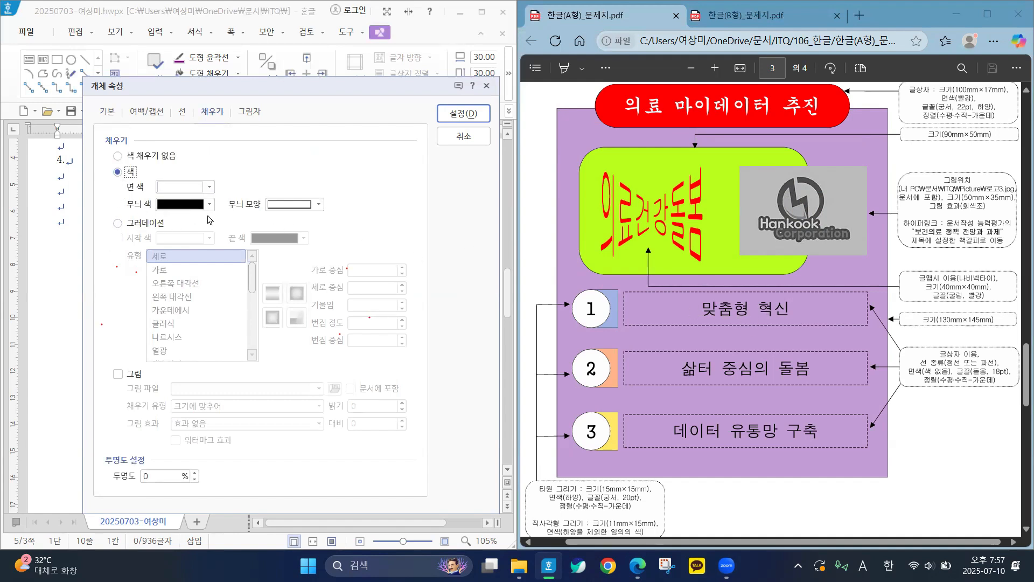
{"action": "left_click", "coordinate": [210, 188]}
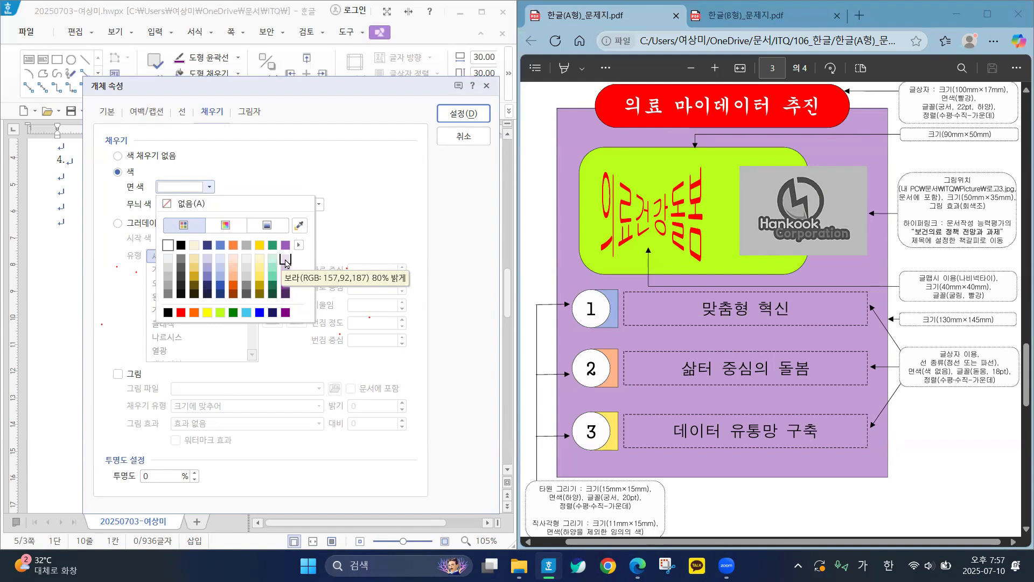
{"action": "left_click", "coordinate": [285, 260]}
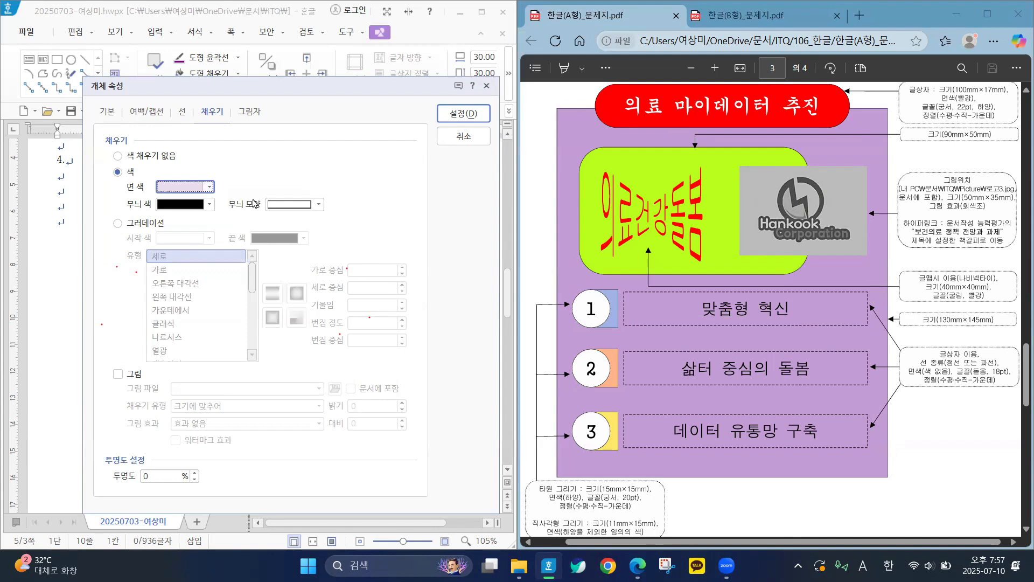
{"action": "left_click", "coordinate": [457, 123]}
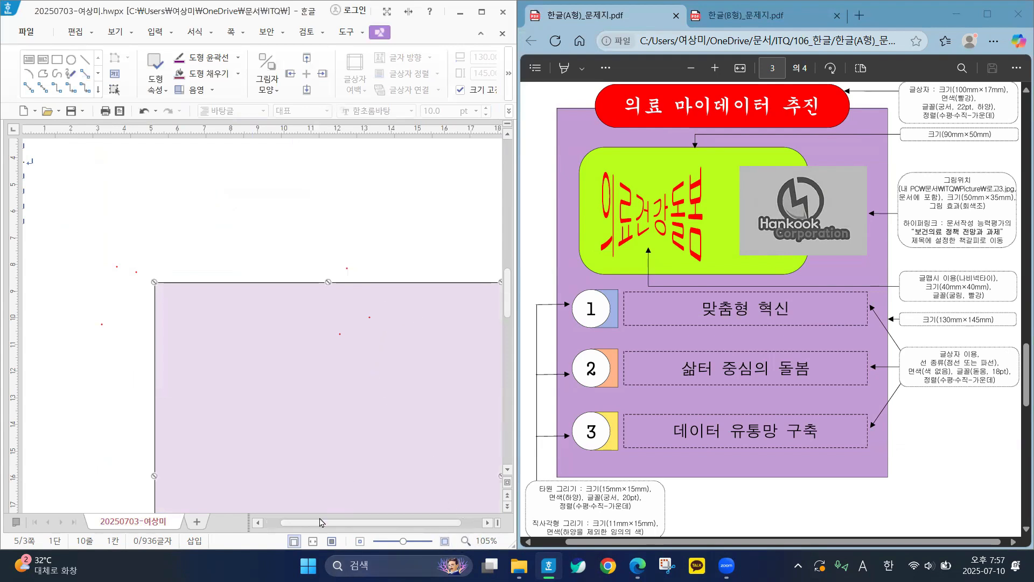
Move the purple rectangle to the page's horizontal center below question 4, with its left edge about 3 cm along the ruler
{"action": "left_click", "coordinate": [259, 522]}
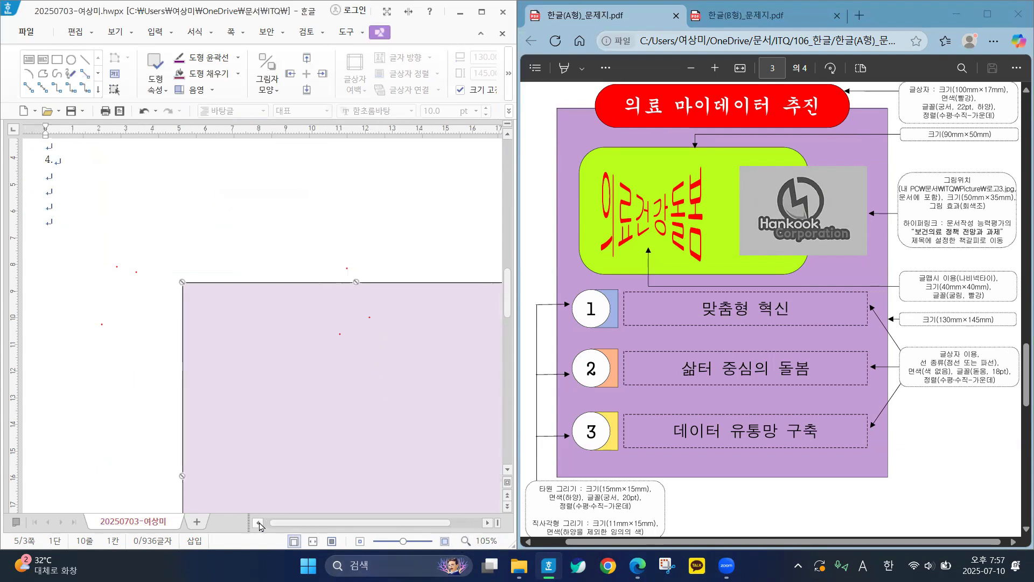
{"action": "left_click", "coordinate": [258, 523]}
{"action": "left_click", "coordinate": [259, 522]}
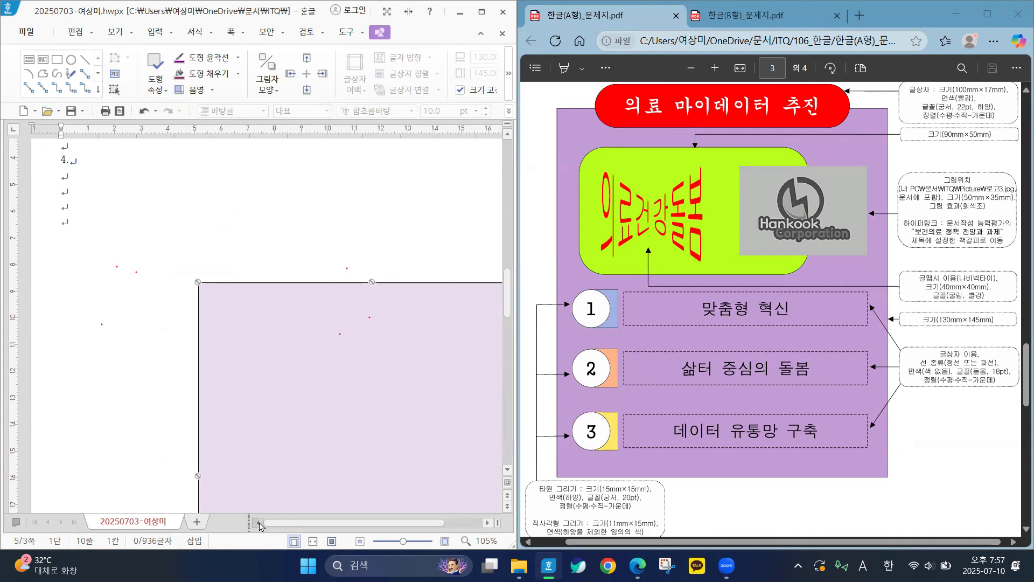
{"action": "left_click", "coordinate": [360, 542]}
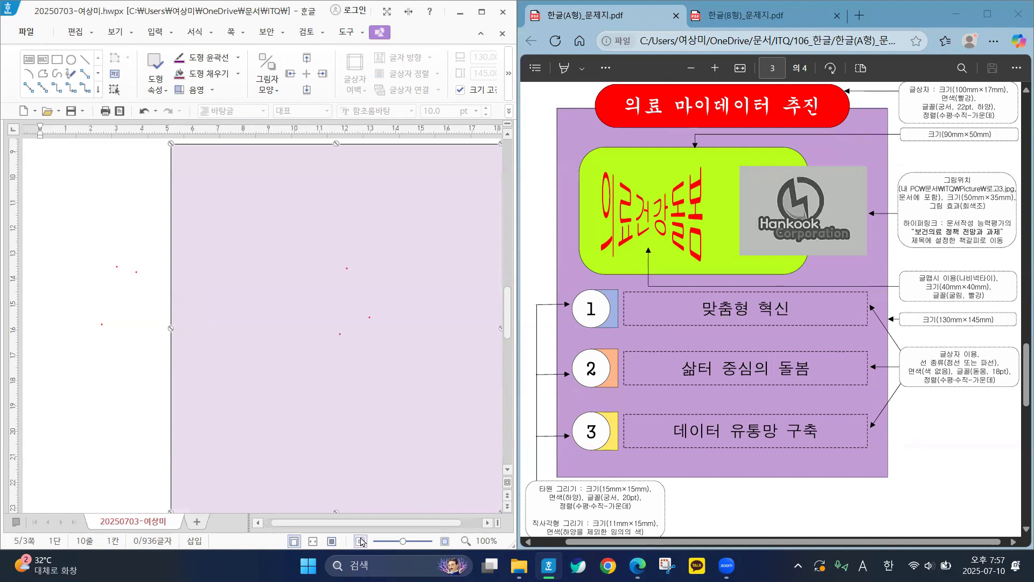
{"action": "left_click", "coordinate": [332, 540]}
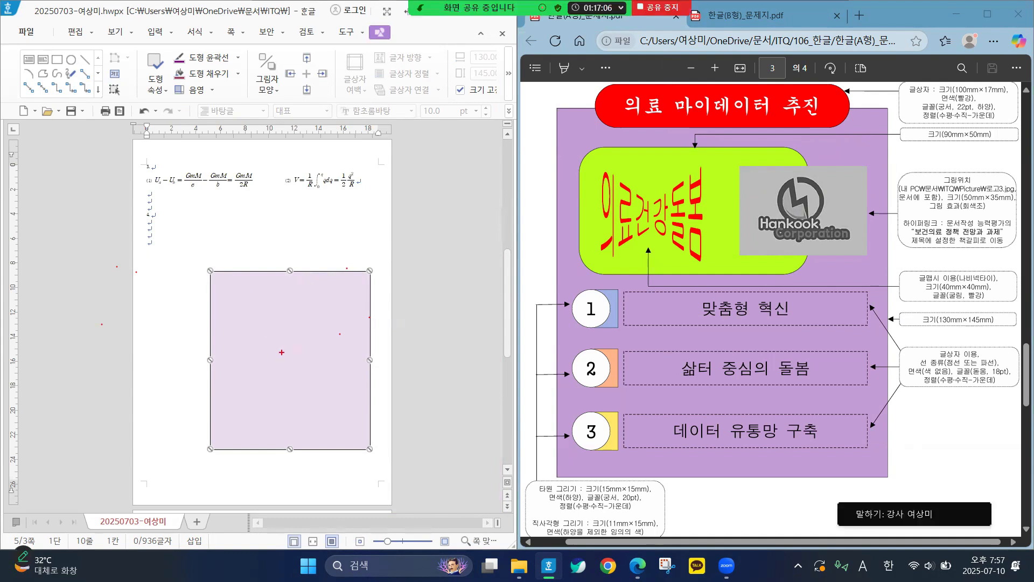
{"action": "mouse_move", "coordinate": [211, 273]}
{"action": "left_mouse_down"}
{"action": "mouse_move", "coordinate": [218, 434]}
{"action": "mouse_move", "coordinate": [394, 451]}
{"action": "mouse_move", "coordinate": [267, 253]}
{"action": "mouse_move", "coordinate": [202, 280]}
{"action": "left_mouse_up"}
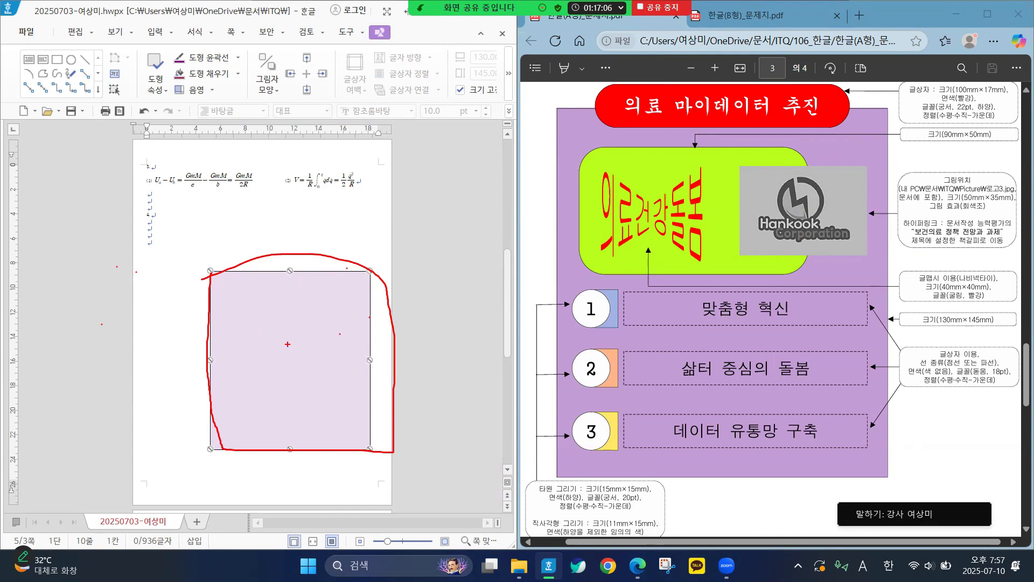
{"action": "key", "text": "Escape"}
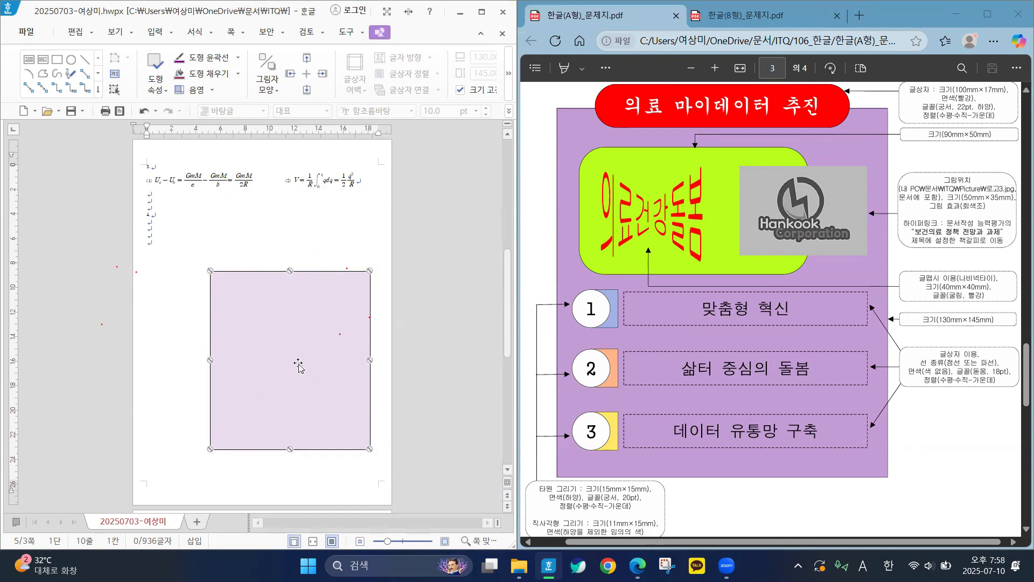
{"action": "left_click_drag", "start_coordinate": [298, 366], "coordinate": [290, 366]}
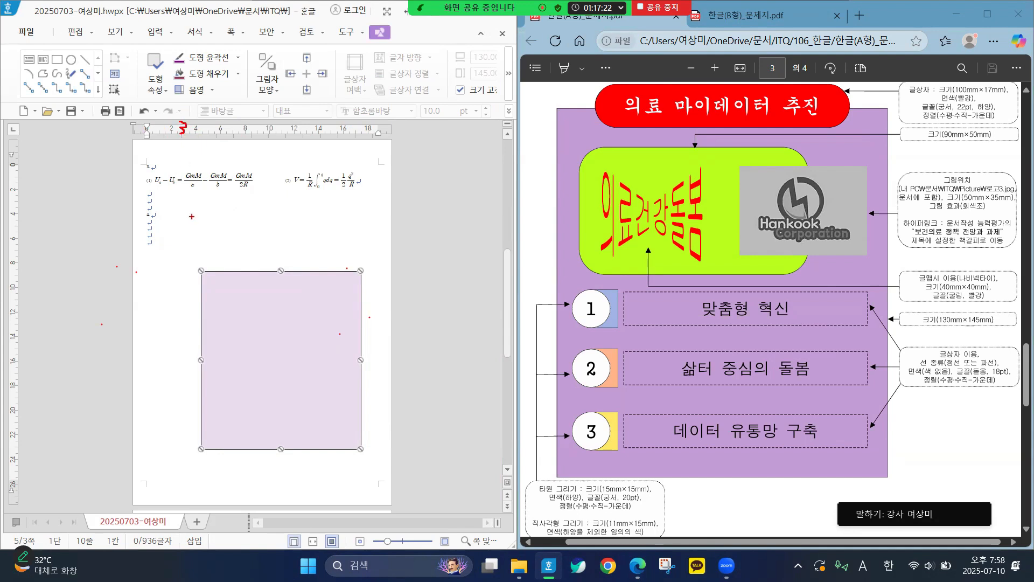
{"action": "mouse_move", "coordinate": [201, 270]}
{"action": "left_mouse_down"}
{"action": "mouse_move", "coordinate": [202, 290]}
{"action": "mouse_move", "coordinate": [200, 269]}
{"action": "left_mouse_up"}
{"action": "mouse_move", "coordinate": [278, 368]}
{"action": "left_mouse_down"}
{"action": "mouse_move", "coordinate": [262, 367]}
{"action": "mouse_move", "coordinate": [270, 287]}
{"action": "mouse_move", "coordinate": [270, 375]}
{"action": "left_mouse_up"}
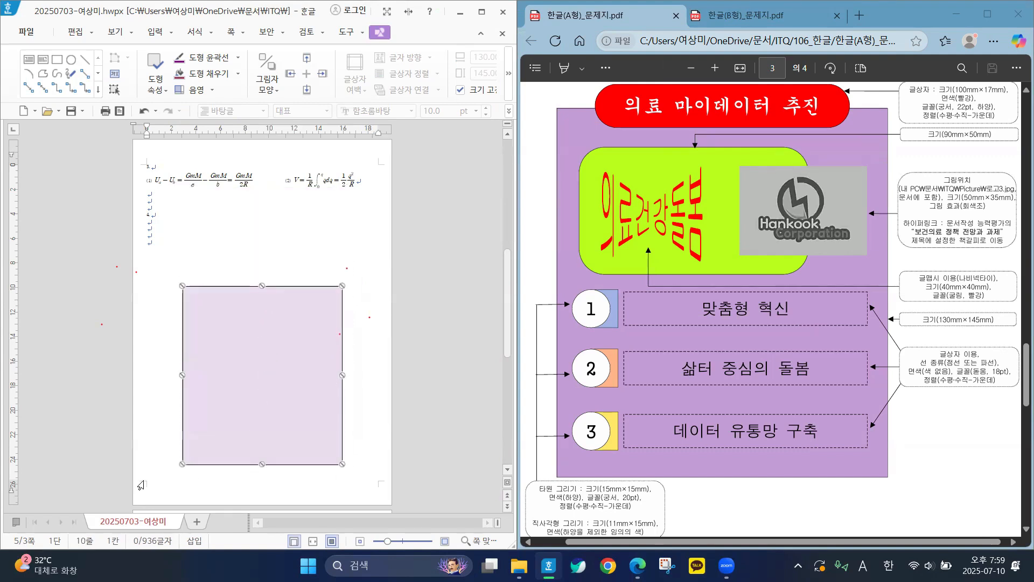
{"action": "mouse_move", "coordinate": [253, 391]}
{"action": "left_mouse_down"}
{"action": "mouse_move", "coordinate": [248, 362]}
{"action": "mouse_move", "coordinate": [242, 390]}
{"action": "mouse_move", "coordinate": [254, 390]}
{"action": "left_mouse_up"}
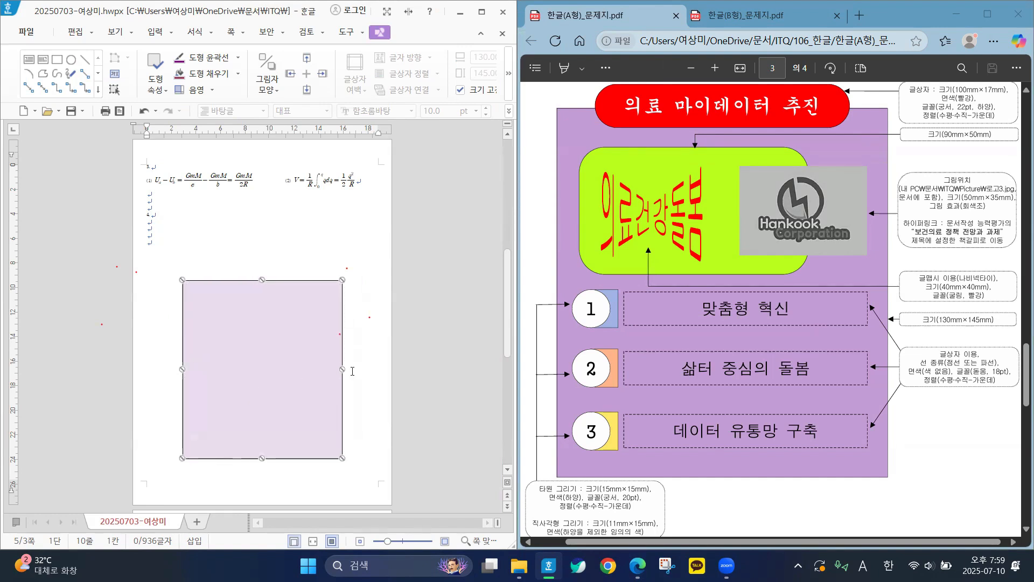
{"action": "left_click", "coordinate": [444, 542]}
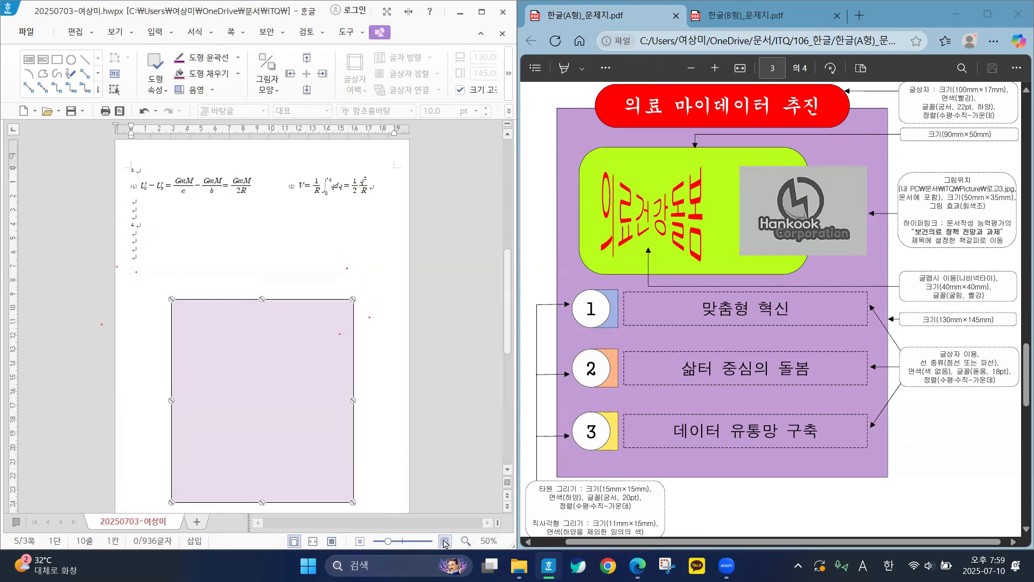
{"action": "left_click", "coordinate": [444, 541]}
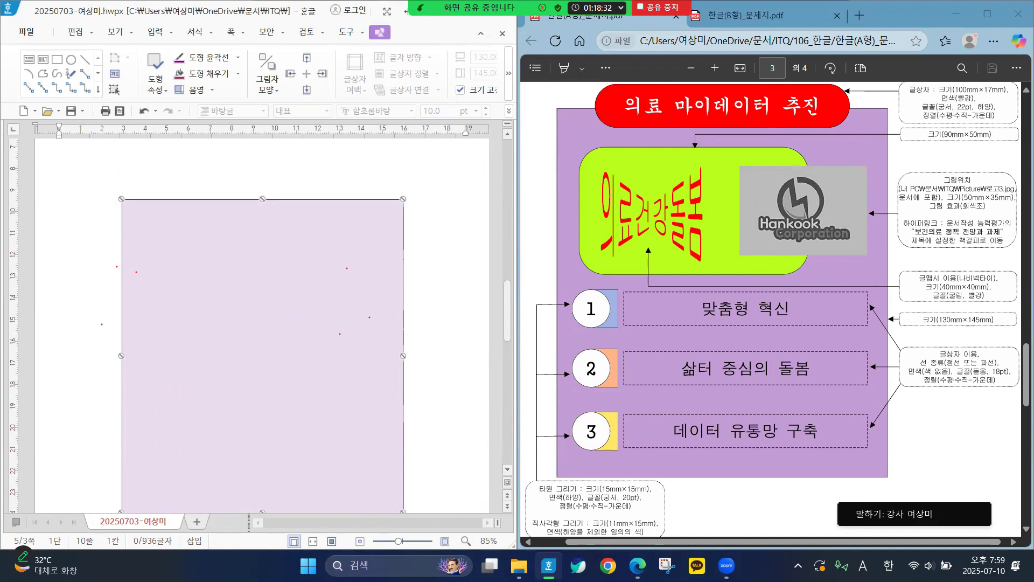
{"action": "left_click_drag", "start_coordinate": [585, 92], "coordinate": [591, 98]}
{"action": "left_click_drag", "start_coordinate": [571, 171], "coordinate": [614, 178]}
{"action": "left_click_drag", "start_coordinate": [765, 200], "coordinate": [798, 208]}
{"action": "left_click_drag", "start_coordinate": [587, 307], "coordinate": [691, 321]}
{"action": "left_click_drag", "start_coordinate": [564, 87], "coordinate": [579, 295]}
{"action": "left_click_drag", "start_coordinate": [550, 249], "coordinate": [595, 262]}
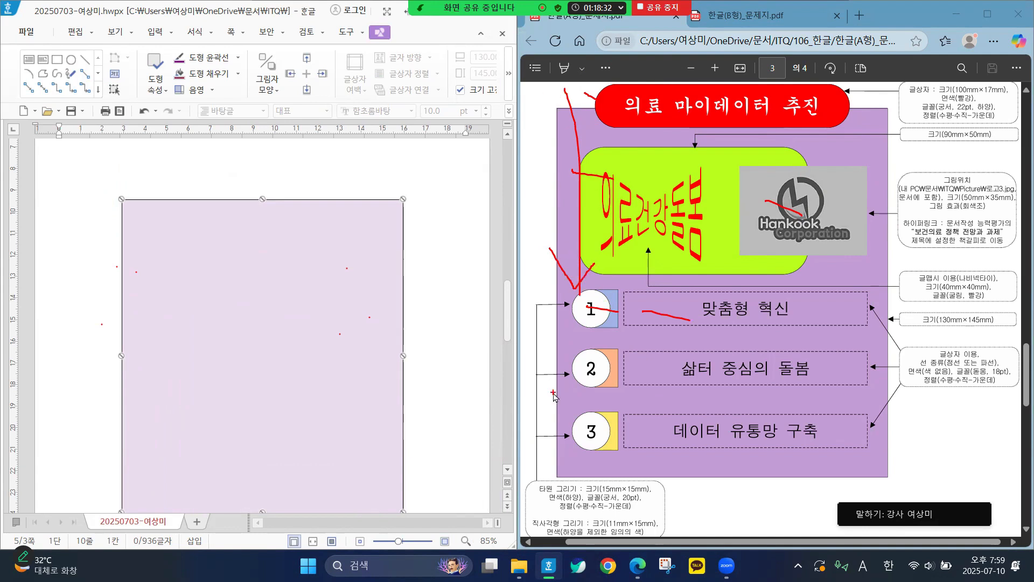
{"action": "key", "text": "Escape"}
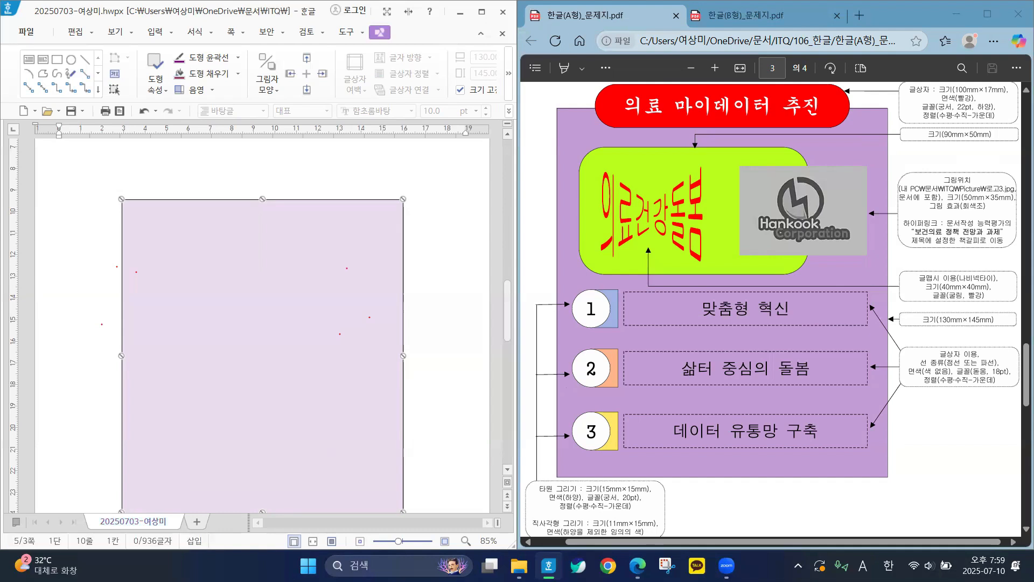
{"action": "mouse_move", "coordinate": [935, 98]}
{"action": "left_mouse_down"}
{"action": "mouse_move", "coordinate": [901, 100]}
{"action": "mouse_move", "coordinate": [920, 76]}
{"action": "left_mouse_up"}
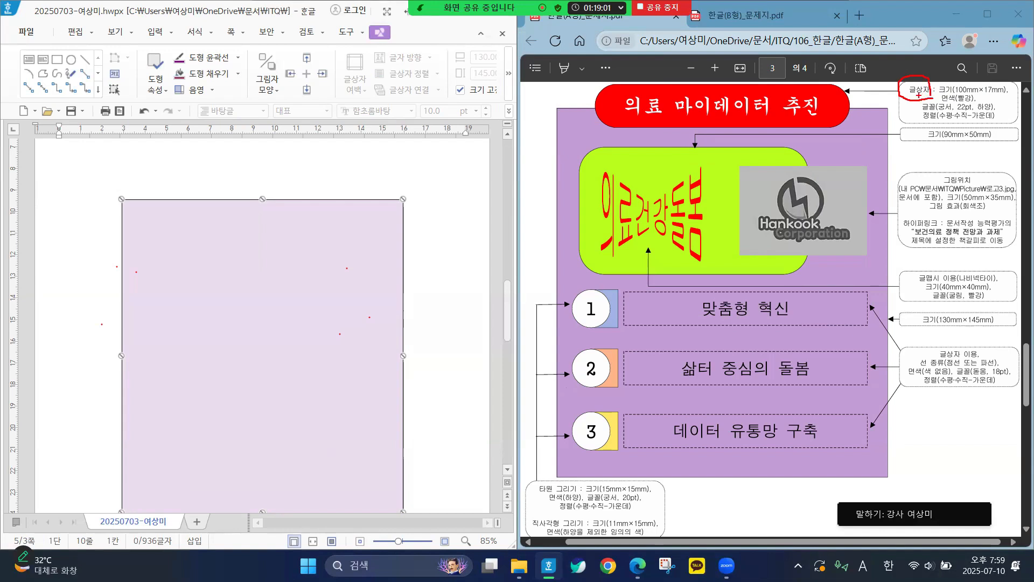
{"action": "key", "text": "Escape"}
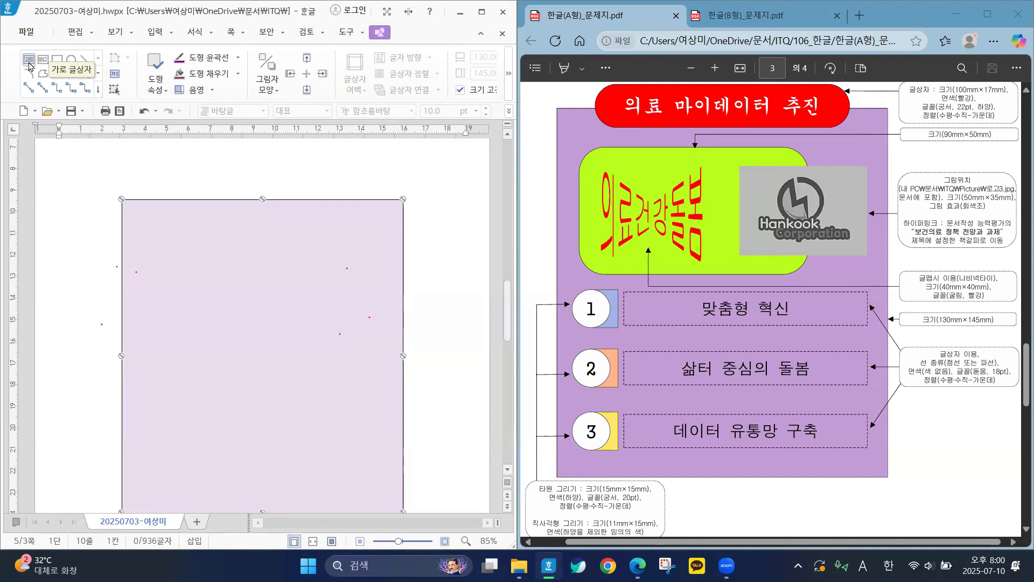
{"action": "key", "text": "ctrl+2"}
{"action": "mouse_move", "coordinate": [32, 47]}
{"action": "left_mouse_down"}
{"action": "mouse_move", "coordinate": [20, 56]}
{"action": "mouse_move", "coordinate": [23, 71]}
{"action": "mouse_move", "coordinate": [36, 61]}
{"action": "left_mouse_up"}
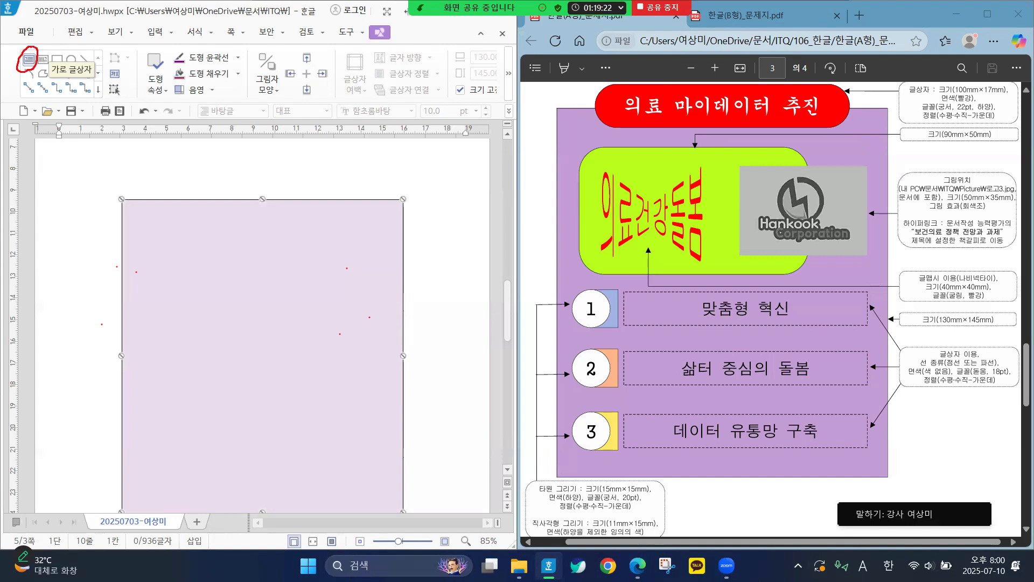
{"action": "mouse_move", "coordinate": [44, 47]}
{"action": "left_mouse_down"}
{"action": "mouse_move", "coordinate": [50, 70]}
{"action": "mouse_move", "coordinate": [50, 48]}
{"action": "left_mouse_up"}
{"action": "left_click_drag", "start_coordinate": [19, 53], "coordinate": [37, 49]}
{"action": "key", "text": "Escape"}
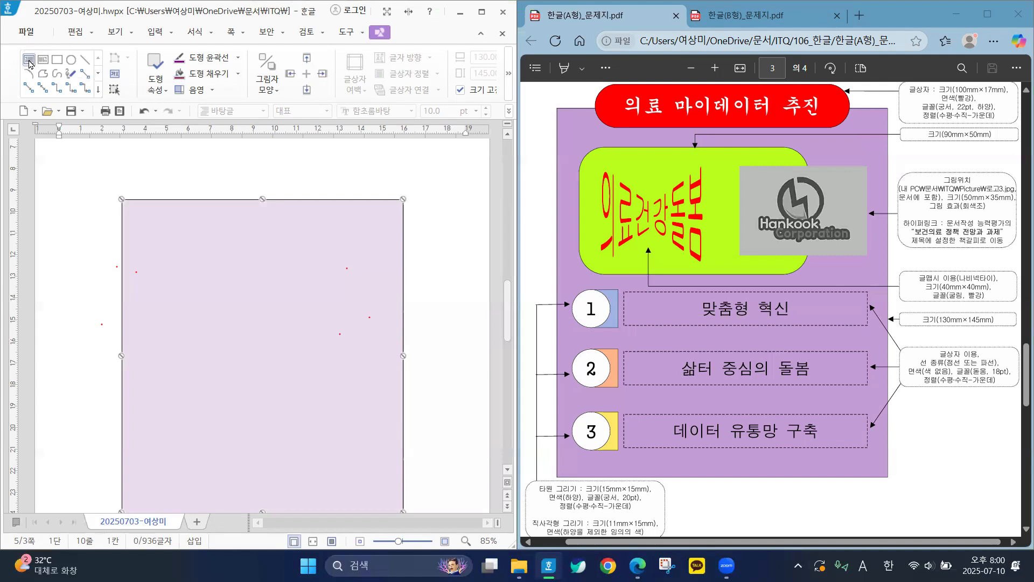
Draw a horizontal text box about 103 × 24 mm across the purple rectangle's top edge and enter "의료 마이데이터 추진"
{"action": "left_click", "coordinate": [29, 62]}
{"action": "left_click_drag", "start_coordinate": [152, 170], "coordinate": [376, 222]}
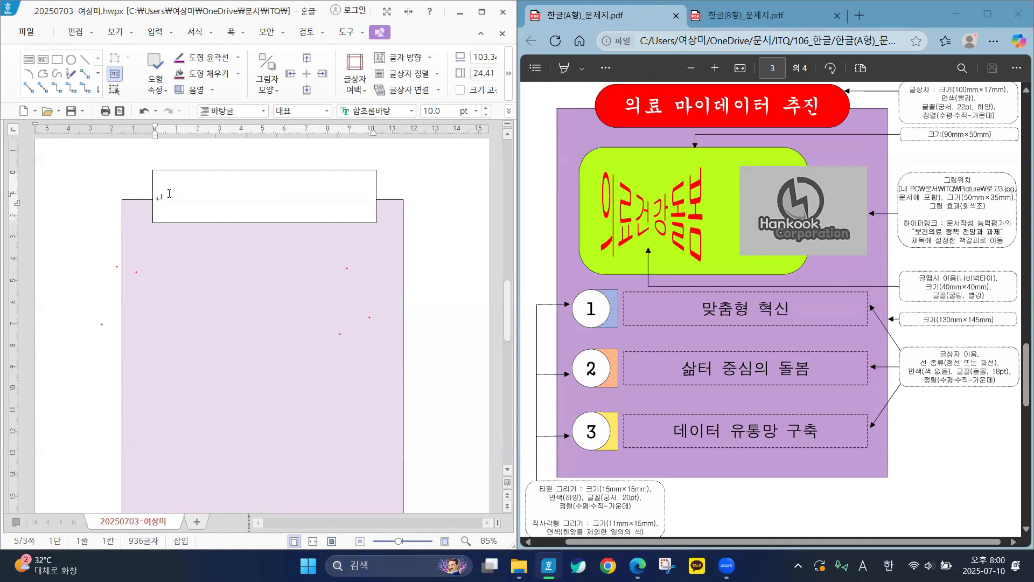
{"action": "key", "text": "Hangul"}
{"action": "type", "text": "의료 마이데이"}
{"action": "type", "text": "터 추진"}
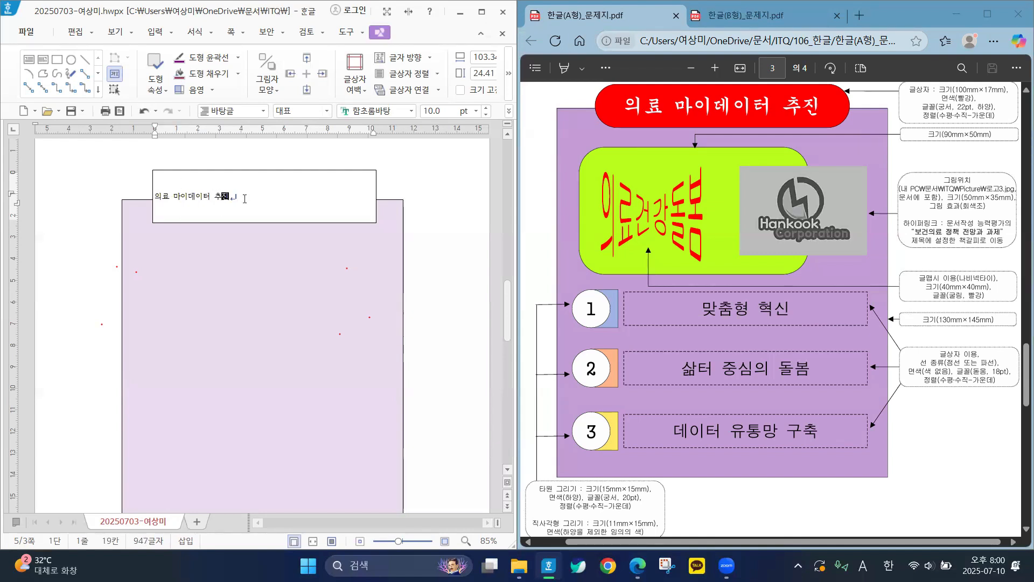
Set the title text "의료 마이데이터 추진" in the 궁서 font at 20 pt
{"action": "left_click_drag", "start_coordinate": [230, 197], "coordinate": [153, 190]}
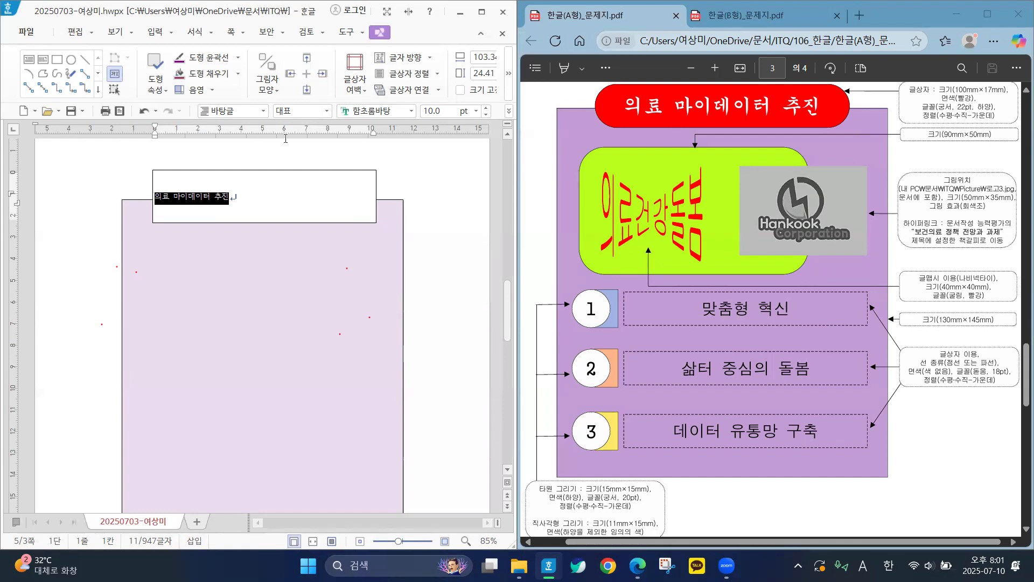
{"action": "left_click", "coordinate": [397, 110]}
{"action": "left_click", "coordinate": [396, 111]}
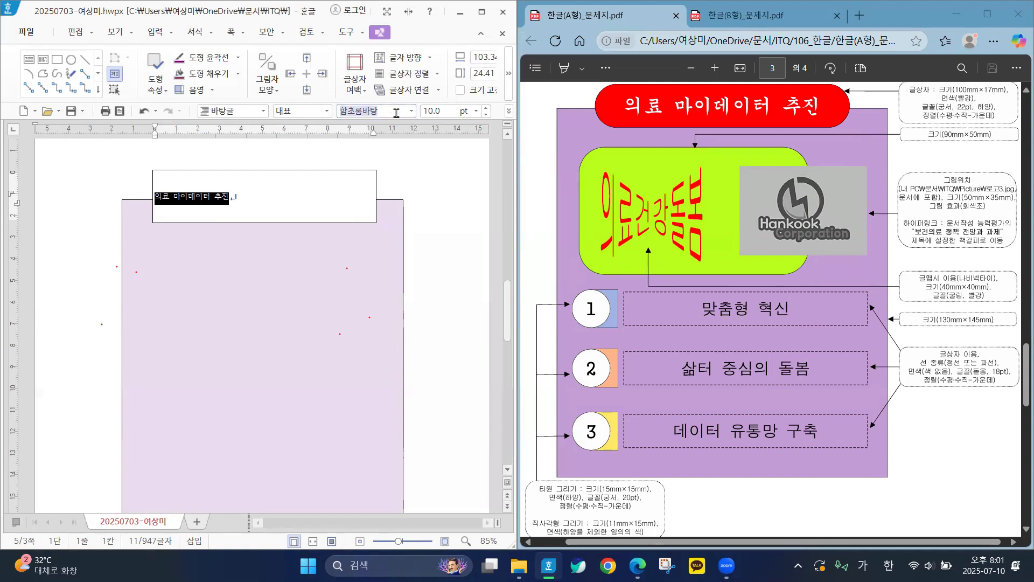
{"action": "type", "text": "궁"}
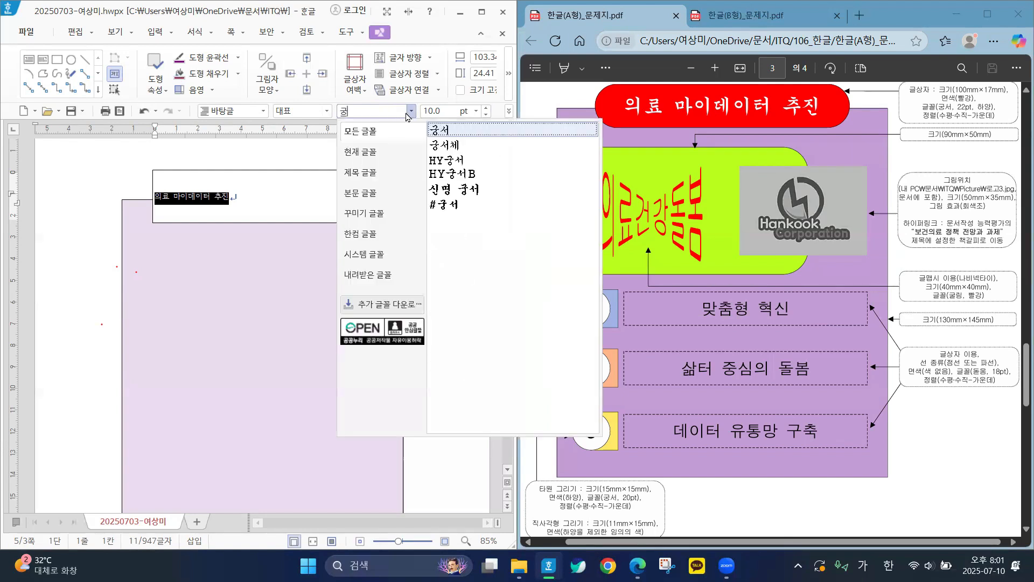
{"action": "left_click", "coordinate": [443, 131]}
{"action": "left_click", "coordinate": [475, 110]}
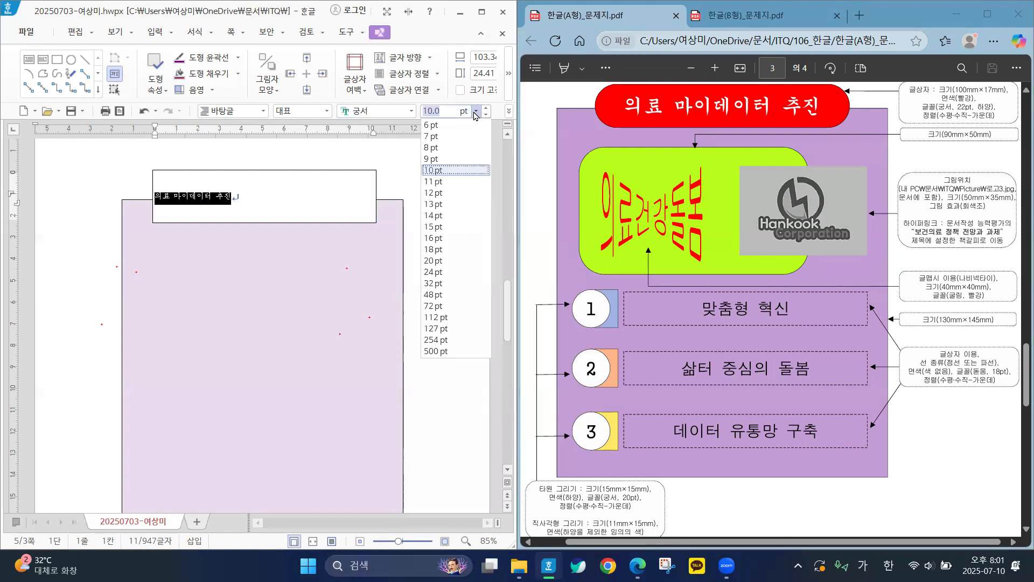
{"action": "left_click", "coordinate": [439, 260]}
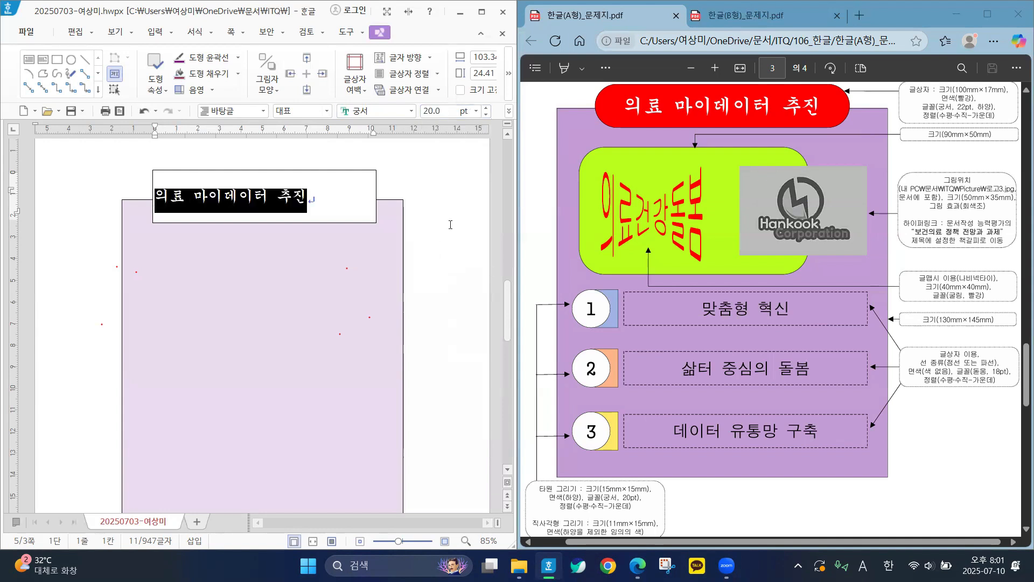
Center-align the title text in its box and set its font color to white
{"action": "left_click", "coordinate": [509, 112]}
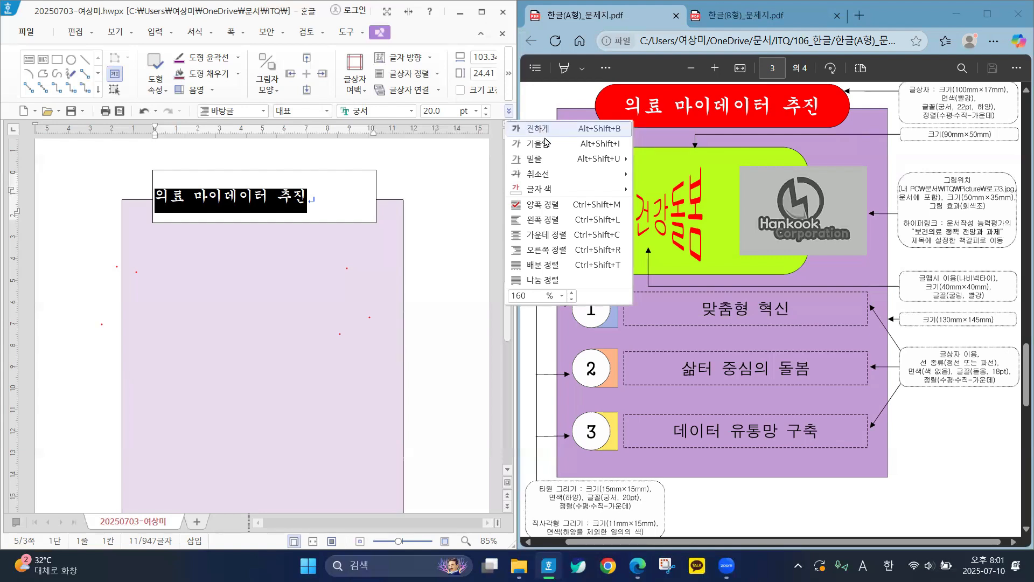
{"action": "left_click", "coordinate": [543, 236]}
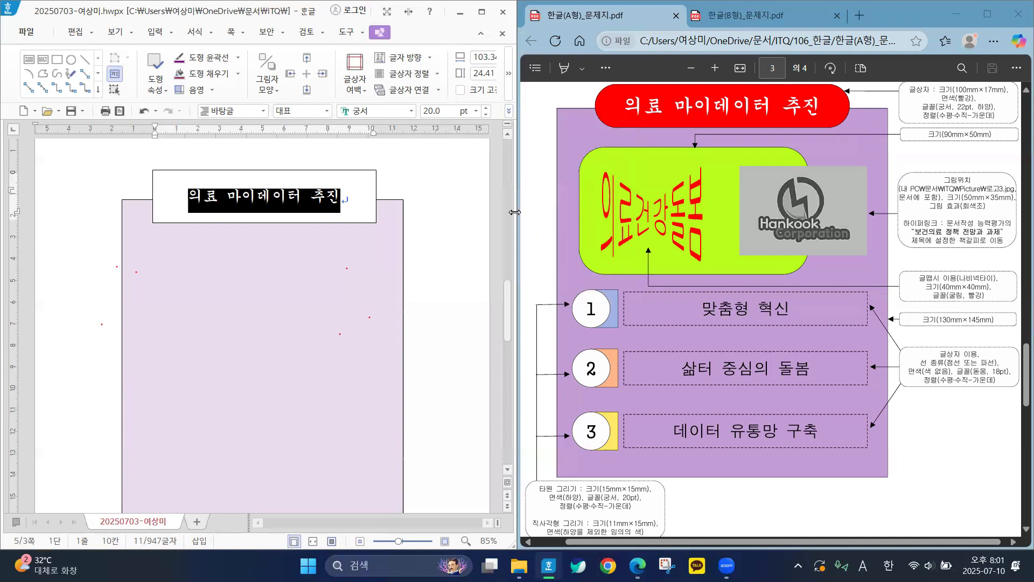
{"action": "left_click", "coordinate": [509, 112]}
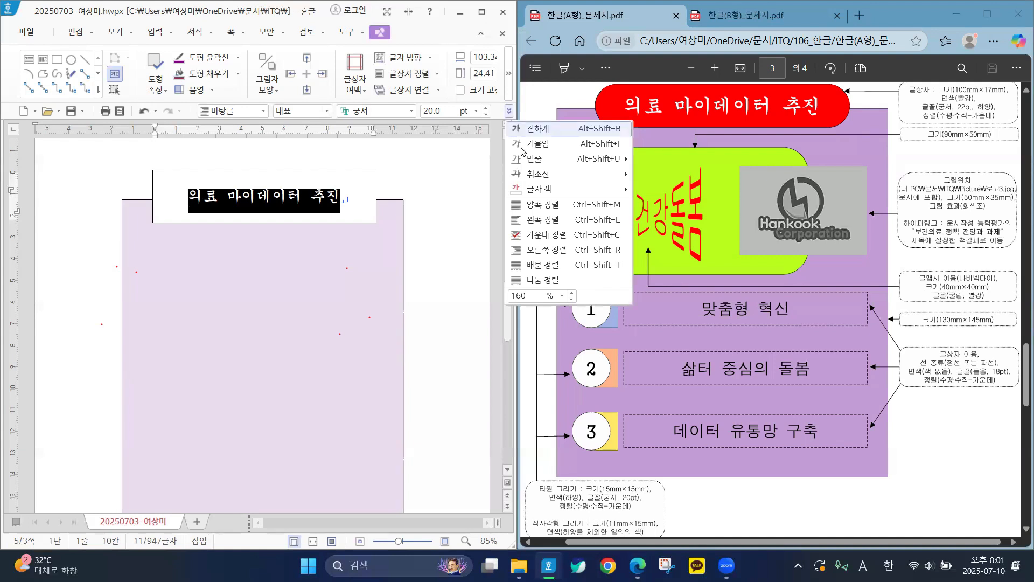
{"action": "mouse_move", "coordinate": [546, 192]}
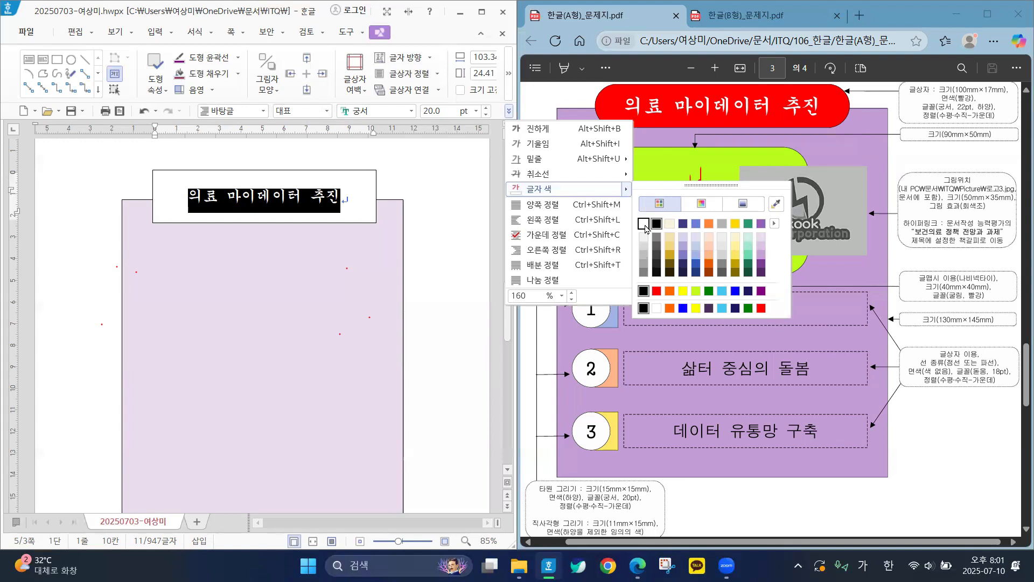
{"action": "left_click", "coordinate": [645, 227]}
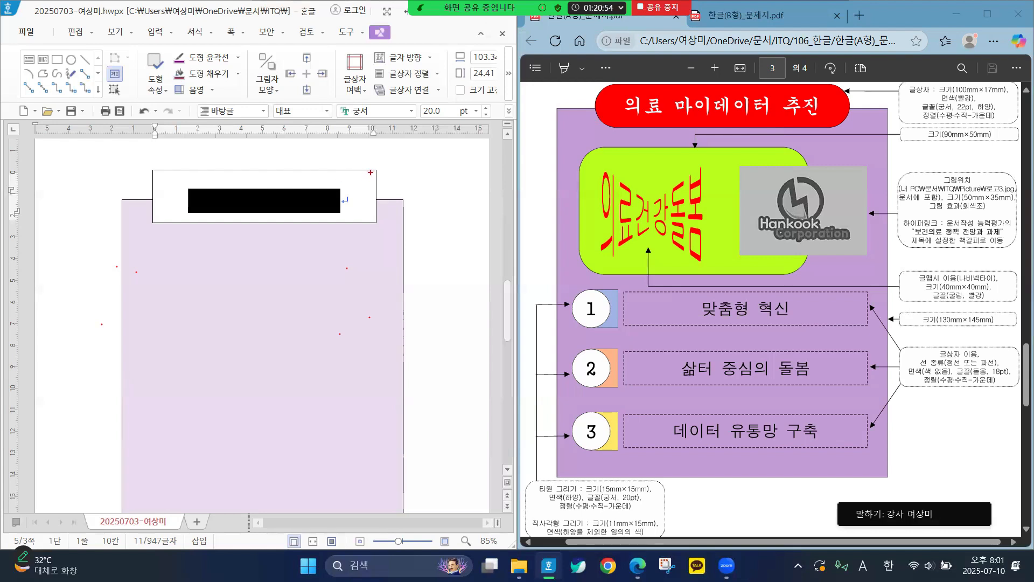
{"action": "left_click_drag", "start_coordinate": [376, 168], "coordinate": [411, 158]}
{"action": "left_click_drag", "start_coordinate": [593, 84], "coordinate": [581, 123]}
{"action": "key", "text": "Escape"}
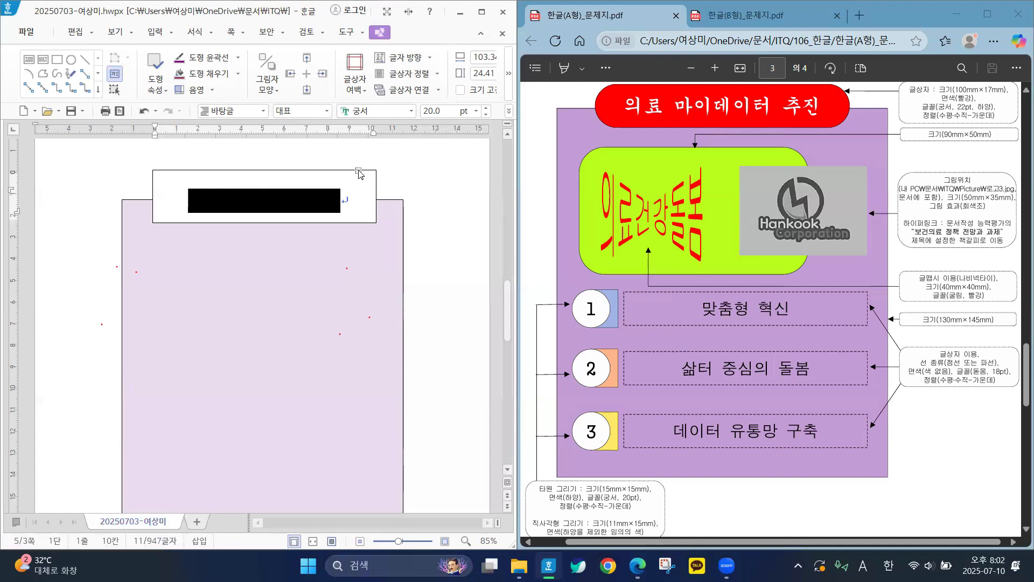
Set the title text box's width to 100 mm and height to 17 mm, and lock its size
{"action": "double_click", "coordinate": [359, 173]}
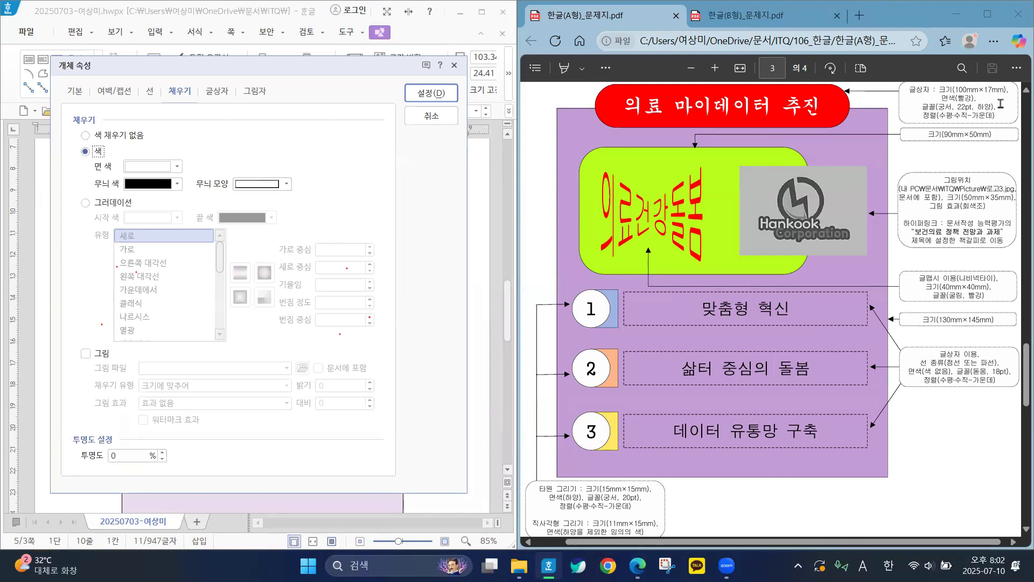
{"action": "left_click", "coordinate": [75, 90]}
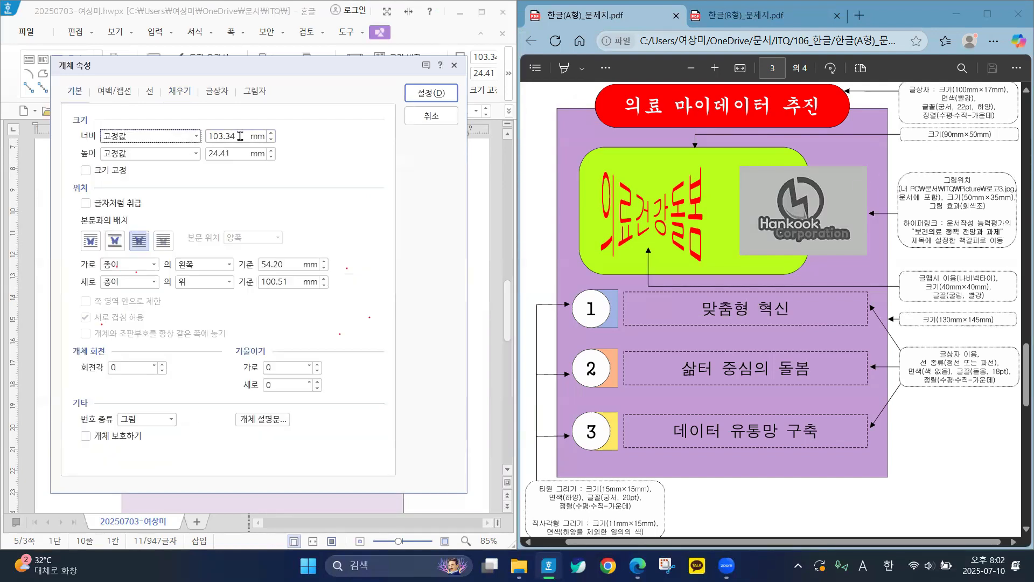
{"action": "left_click", "coordinate": [271, 133]}
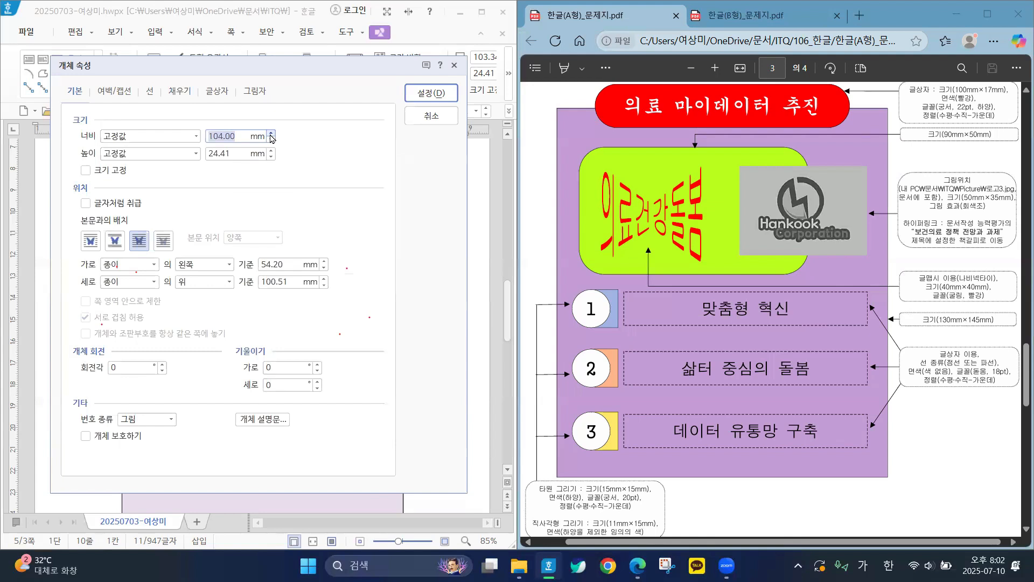
{"action": "type", "text": "100"}
{"action": "key", "text": "Tab"}
{"action": "key", "text": "Tab"}
{"action": "type", "text": "17"}
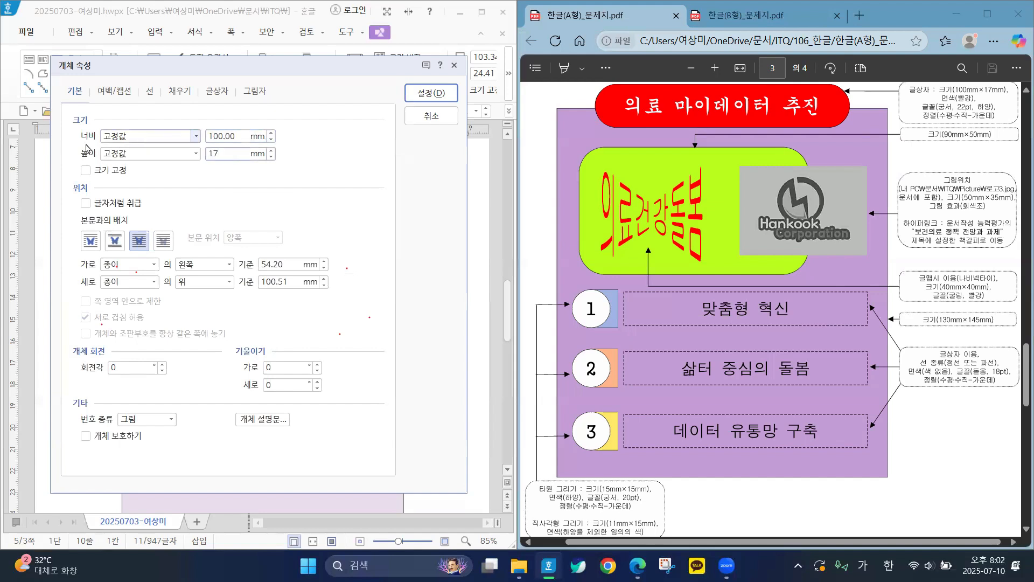
{"action": "left_click", "coordinate": [85, 171]}
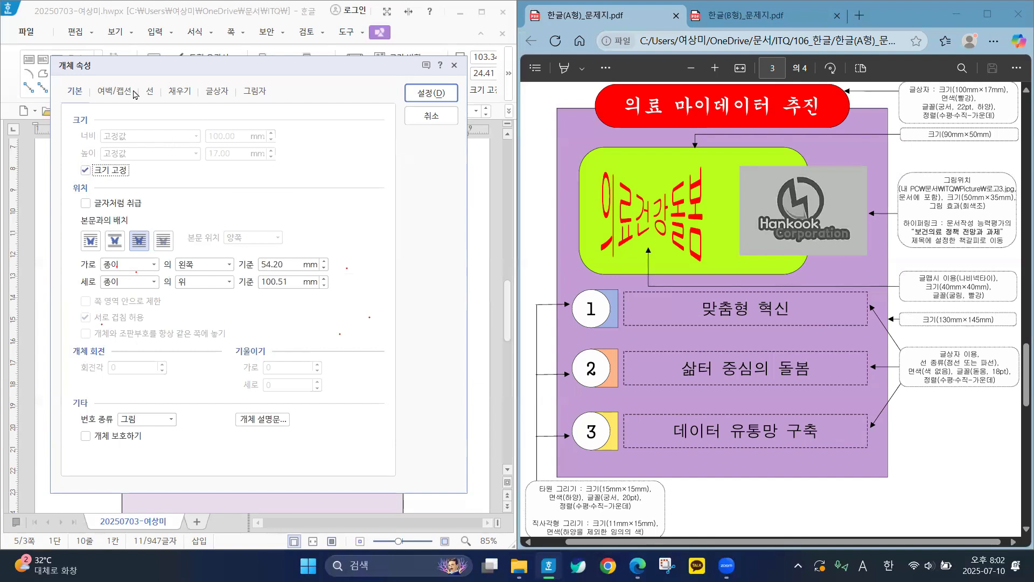
Fill the title text box with red, give it semicircular (반원) corners, and apply the object properties
{"action": "left_click", "coordinate": [178, 96]}
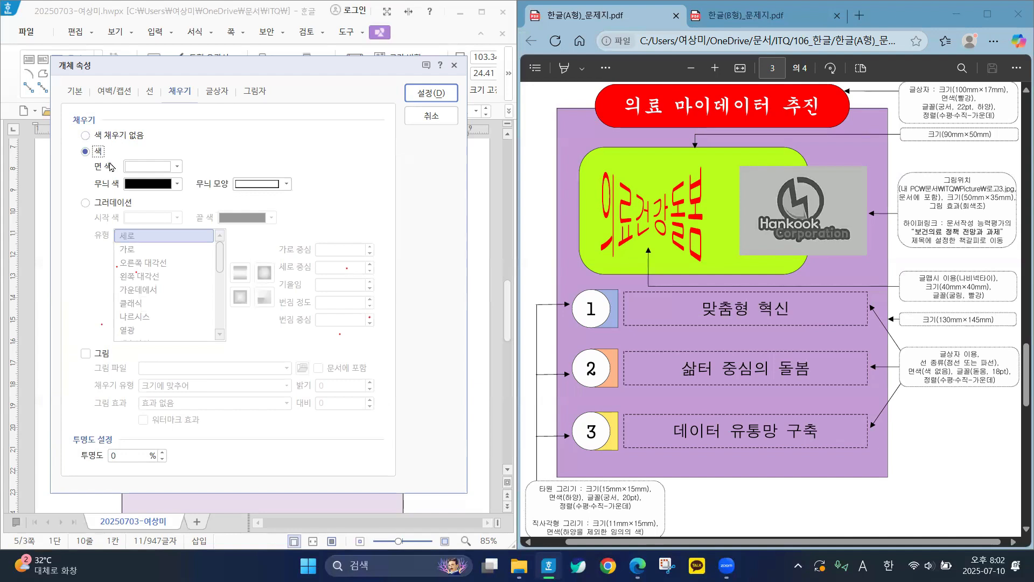
{"action": "left_click", "coordinate": [158, 167]}
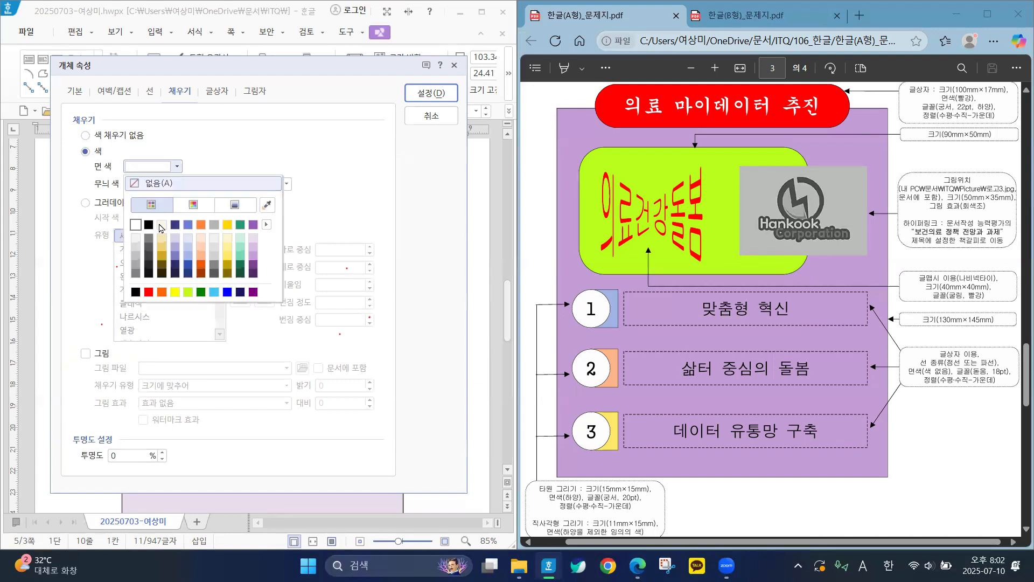
{"action": "left_click", "coordinate": [149, 293]}
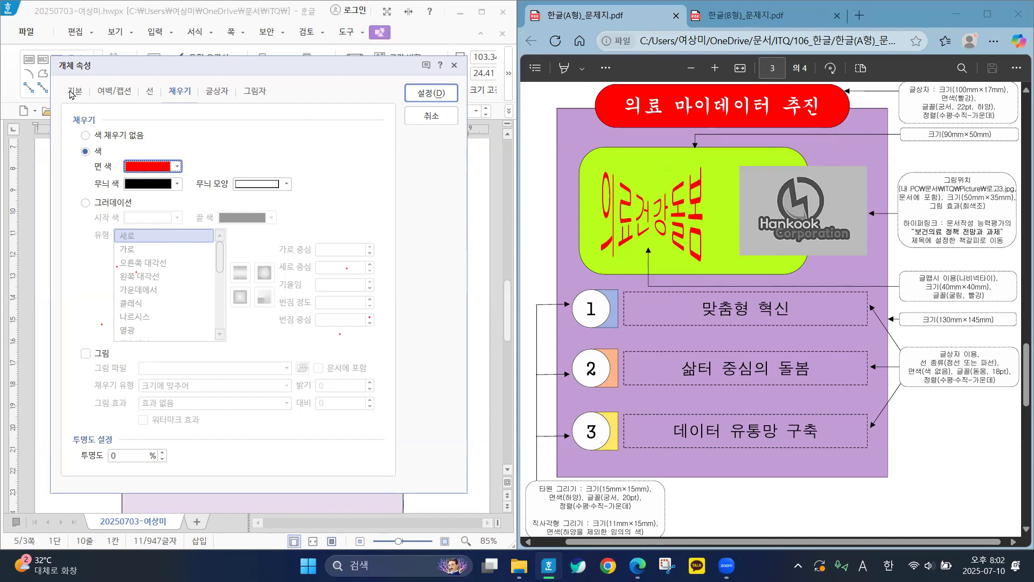
{"action": "left_click", "coordinate": [149, 93]}
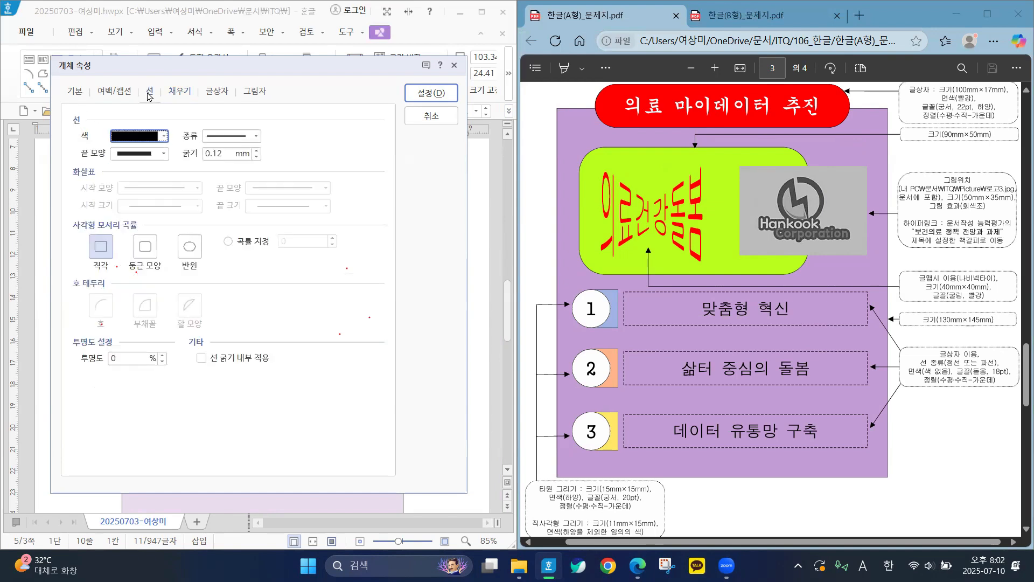
{"action": "left_click", "coordinate": [190, 247]}
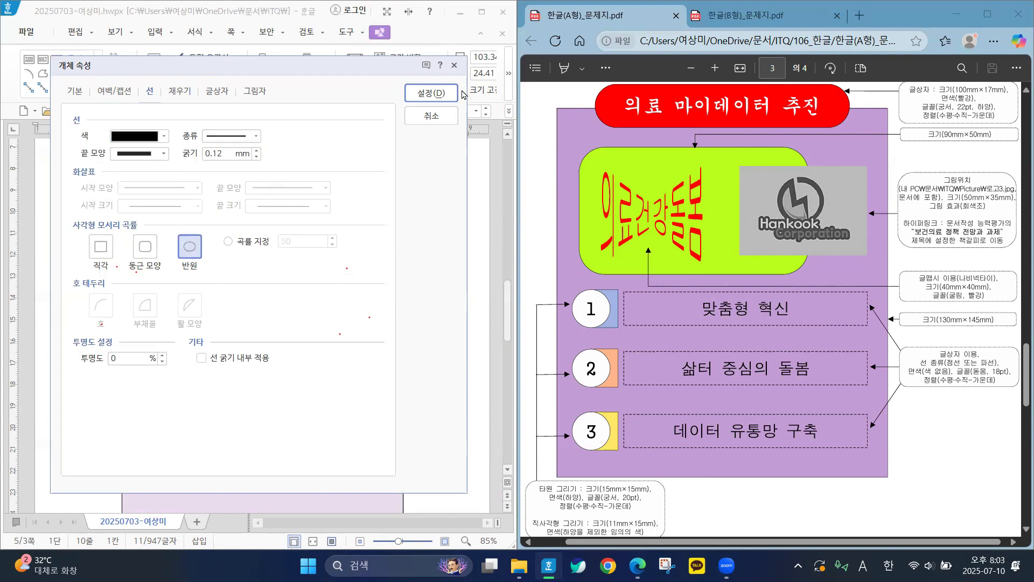
{"action": "left_click", "coordinate": [432, 94]}
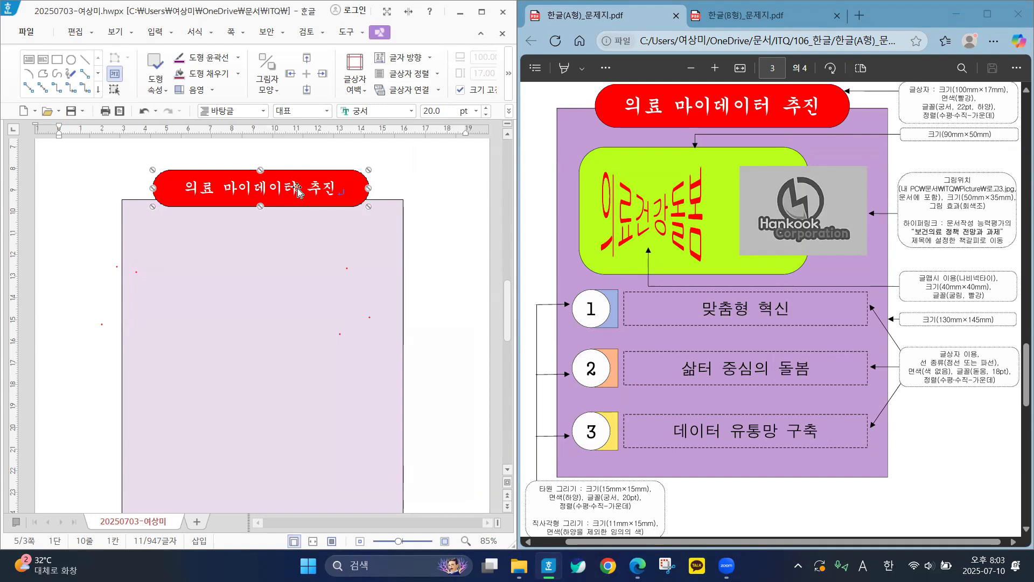
Move the red title box so it is horizontally centered on the purple rectangle and straddles its top edge
{"action": "mouse_move", "coordinate": [298, 192]}
{"action": "left_mouse_down"}
{"action": "mouse_move", "coordinate": [308, 192]}
{"action": "mouse_move", "coordinate": [305, 202]}
{"action": "left_mouse_up"}
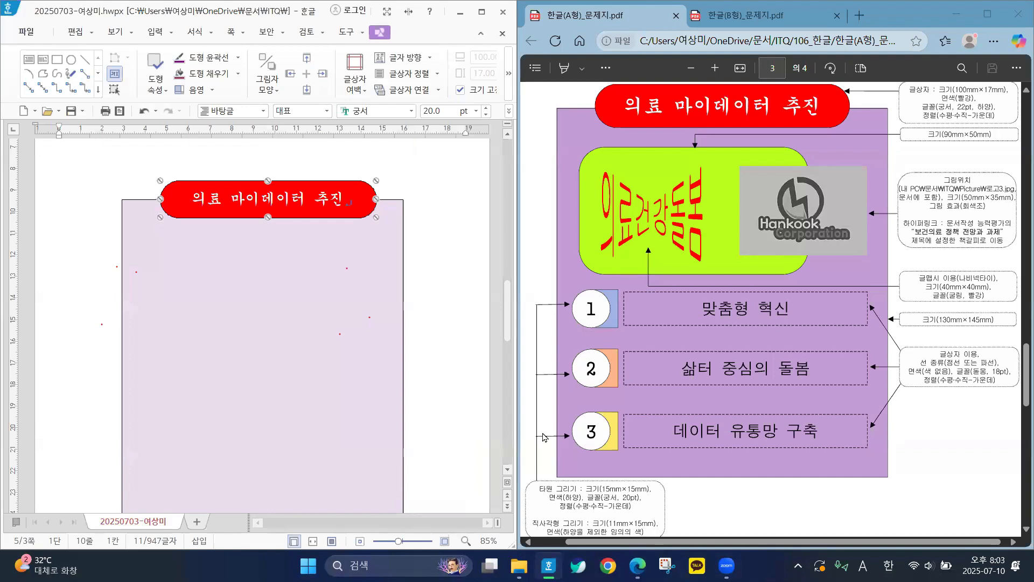
{"action": "key", "text": "Up"}
{"action": "key", "text": "Up"}
{"action": "key", "text": "Up"}
{"action": "key", "text": "Up"}
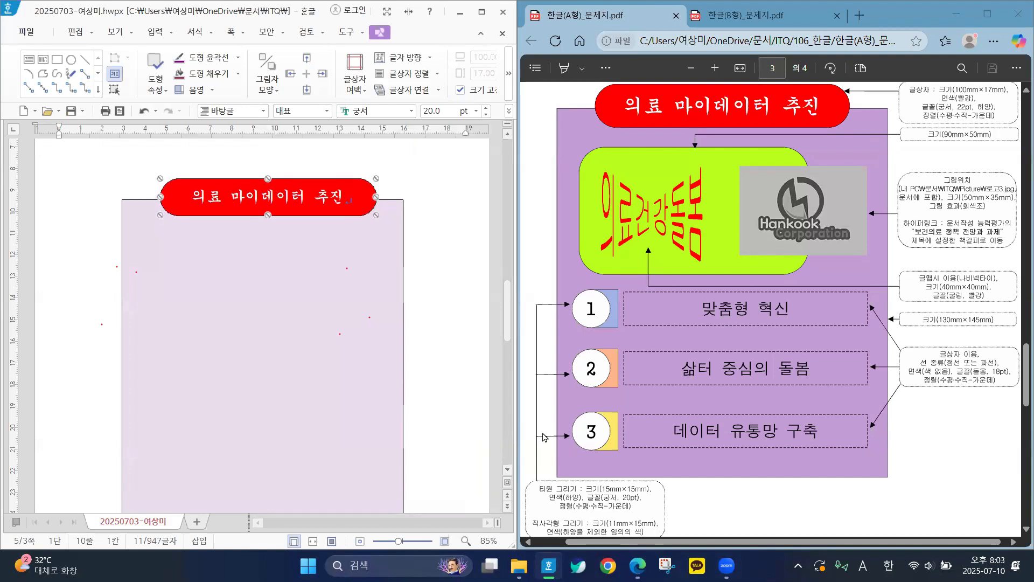
{"action": "key", "text": "Down"}
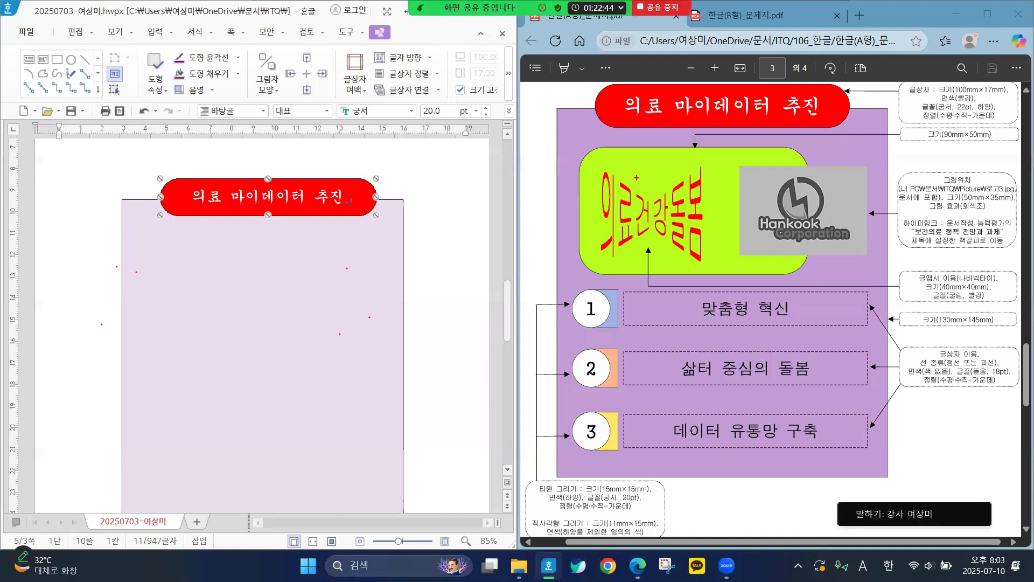
{"action": "left_click_drag", "start_coordinate": [633, 161], "coordinate": [673, 160]}
{"action": "key", "text": "Escape"}
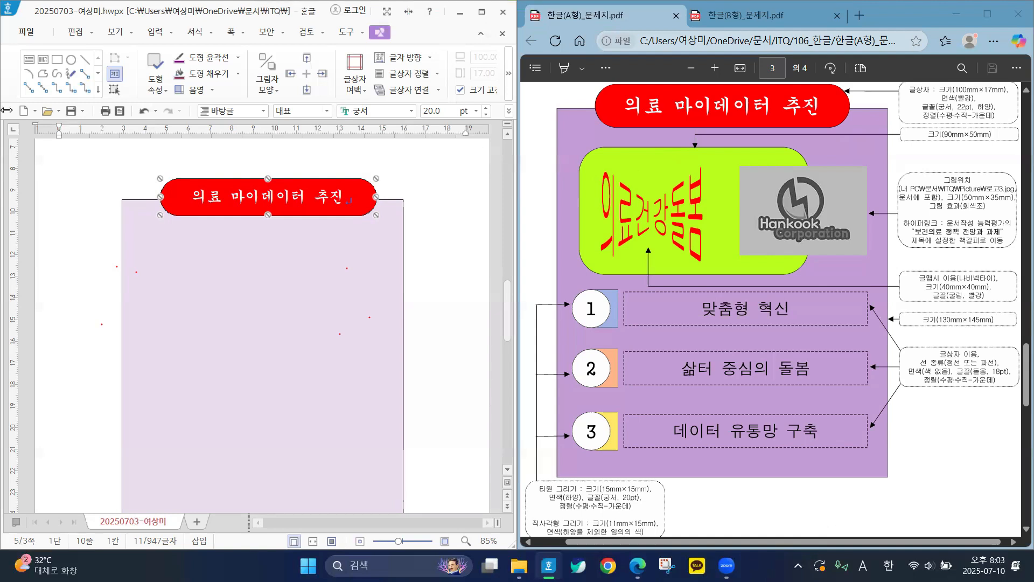
Draw a rectangle about 69 mm wide and 39 mm high across the purple rectangle's left edge, below the red title box
{"action": "left_click", "coordinate": [57, 60]}
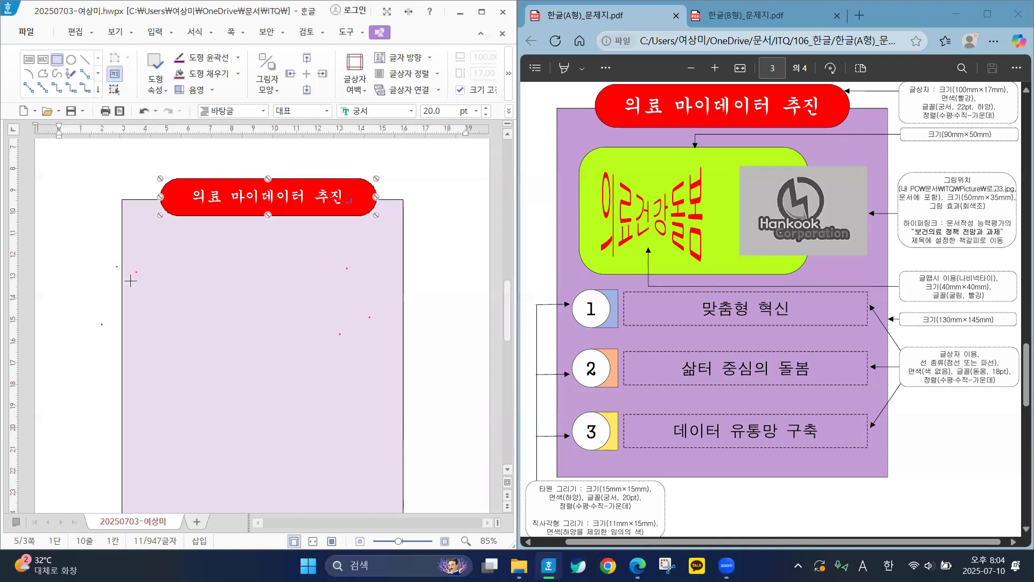
{"action": "left_click_drag", "start_coordinate": [77, 254], "coordinate": [227, 339]}
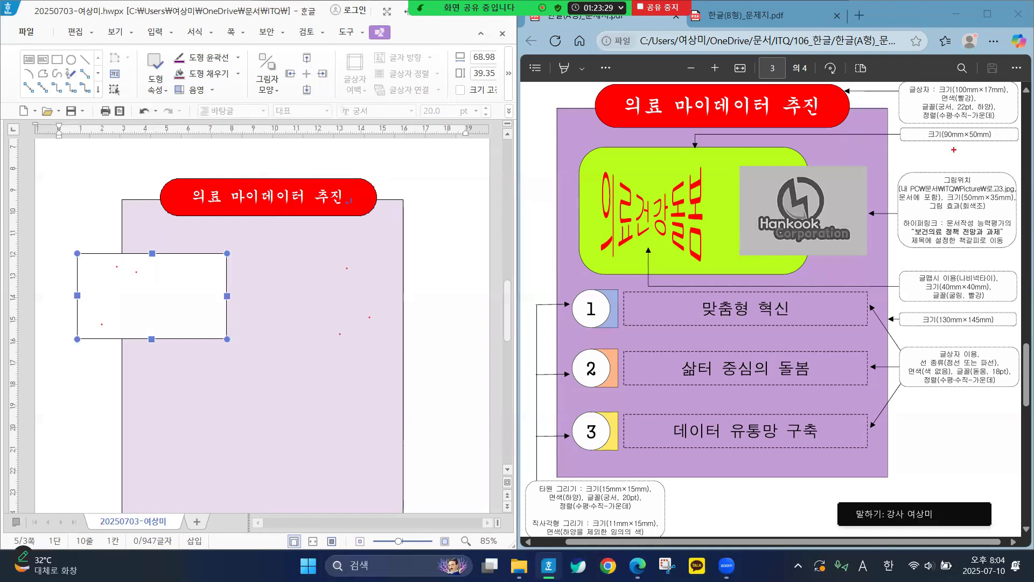
{"action": "mouse_move", "coordinate": [930, 144]}
{"action": "left_mouse_down"}
{"action": "mouse_move", "coordinate": [997, 146]}
{"action": "mouse_move", "coordinate": [978, 123]}
{"action": "mouse_move", "coordinate": [923, 133]}
{"action": "mouse_move", "coordinate": [957, 151]}
{"action": "left_mouse_up"}
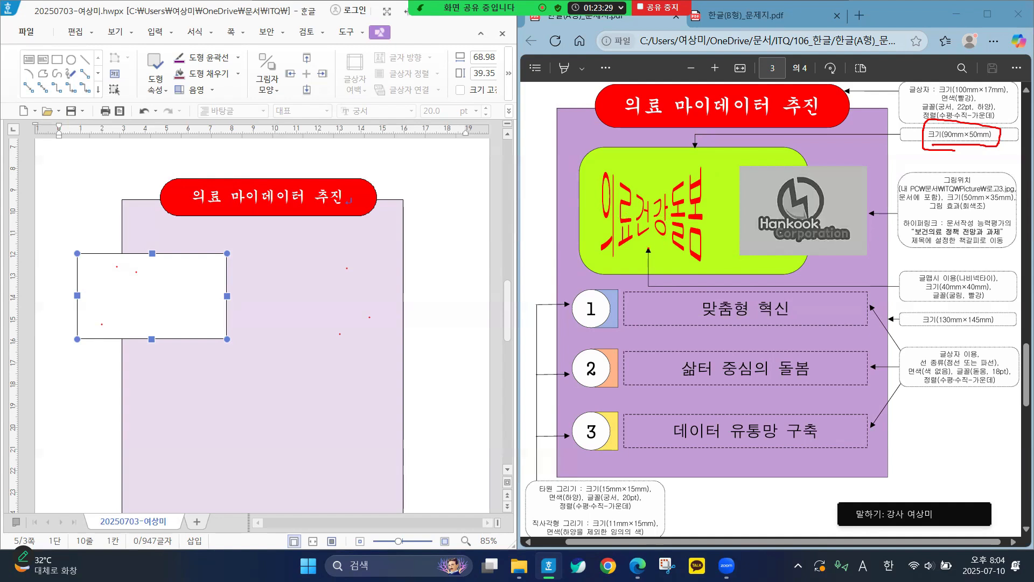
{"action": "mouse_move", "coordinate": [649, 251]}
{"action": "left_mouse_down"}
{"action": "mouse_move", "coordinate": [654, 263]}
{"action": "mouse_move", "coordinate": [643, 246]}
{"action": "mouse_move", "coordinate": [706, 281]}
{"action": "mouse_move", "coordinate": [939, 274]}
{"action": "mouse_move", "coordinate": [943, 264]}
{"action": "mouse_move", "coordinate": [910, 273]}
{"action": "mouse_move", "coordinate": [898, 302]}
{"action": "mouse_move", "coordinate": [970, 306]}
{"action": "mouse_move", "coordinate": [1001, 272]}
{"action": "mouse_move", "coordinate": [931, 271]}
{"action": "left_mouse_up"}
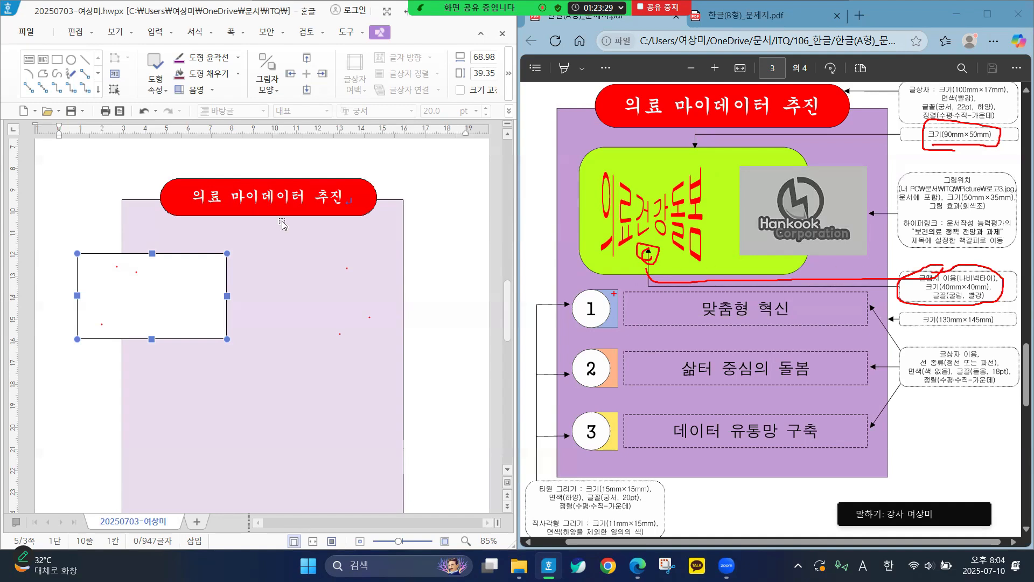
{"action": "key", "text": "Escape"}
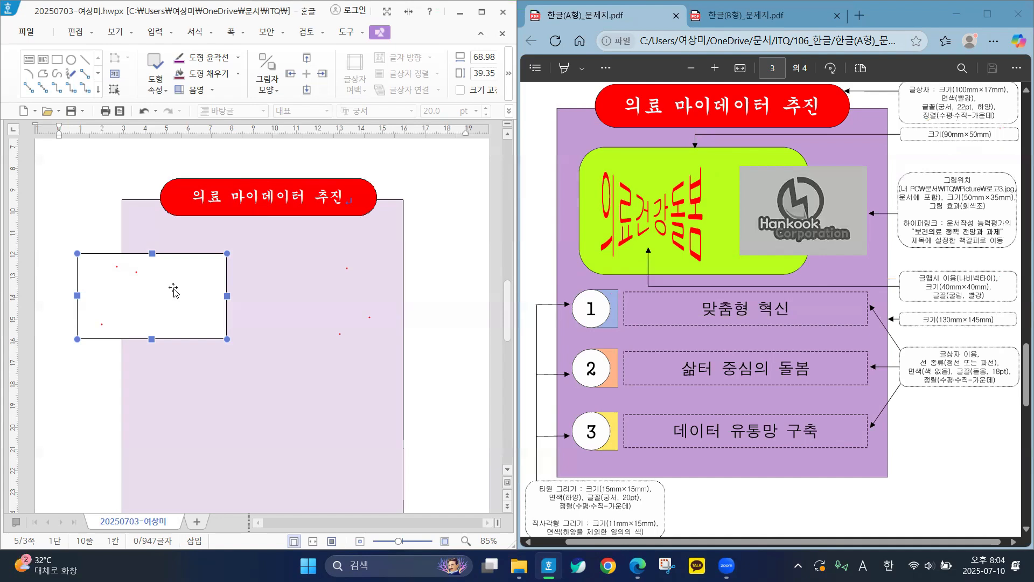
Set the new rectangle's width to 90 mm and height to 50 mm, and lock its size
{"action": "double_click", "coordinate": [145, 294]}
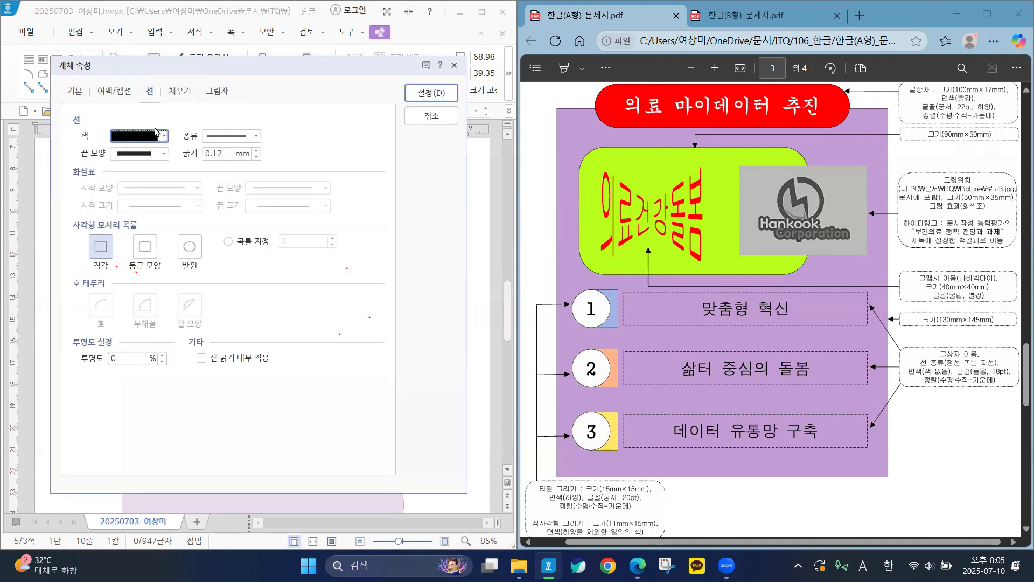
{"action": "left_click", "coordinate": [75, 91]}
{"action": "left_click", "coordinate": [272, 134]}
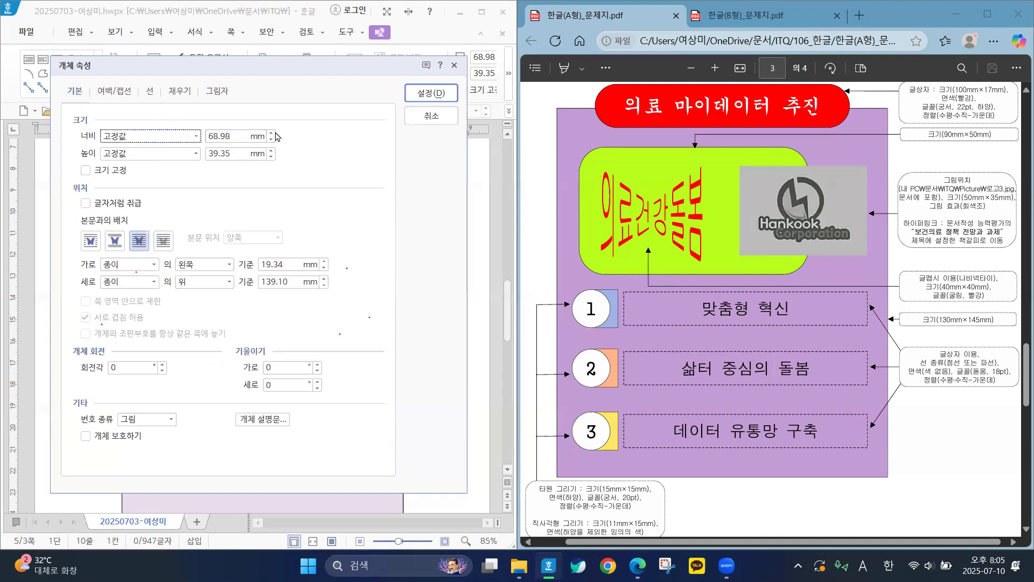
{"action": "left_click", "coordinate": [272, 133]}
{"action": "type", "text": "90"}
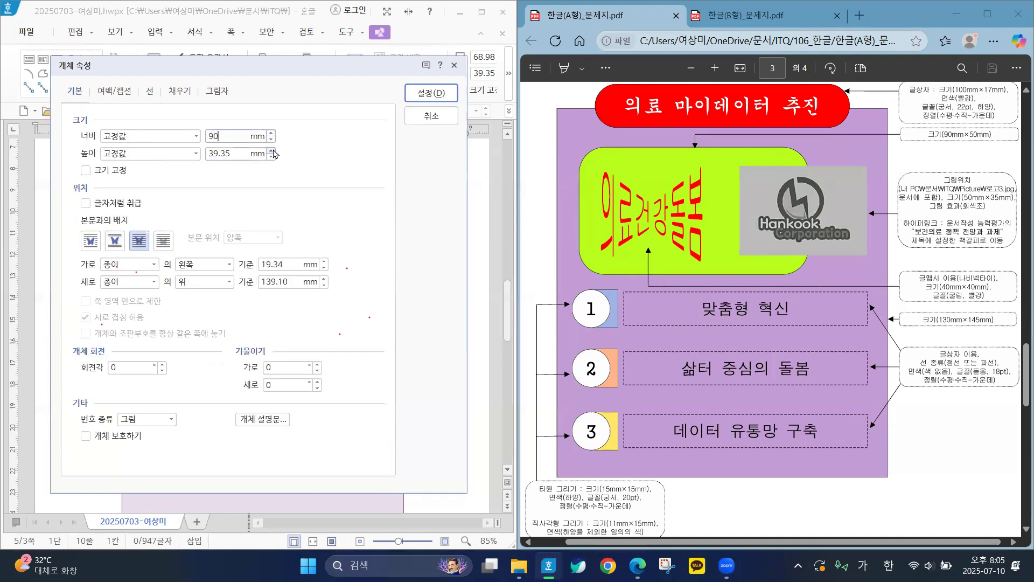
{"action": "left_click", "coordinate": [272, 151]}
{"action": "type", "text": "50"}
{"action": "left_click", "coordinate": [84, 172]}
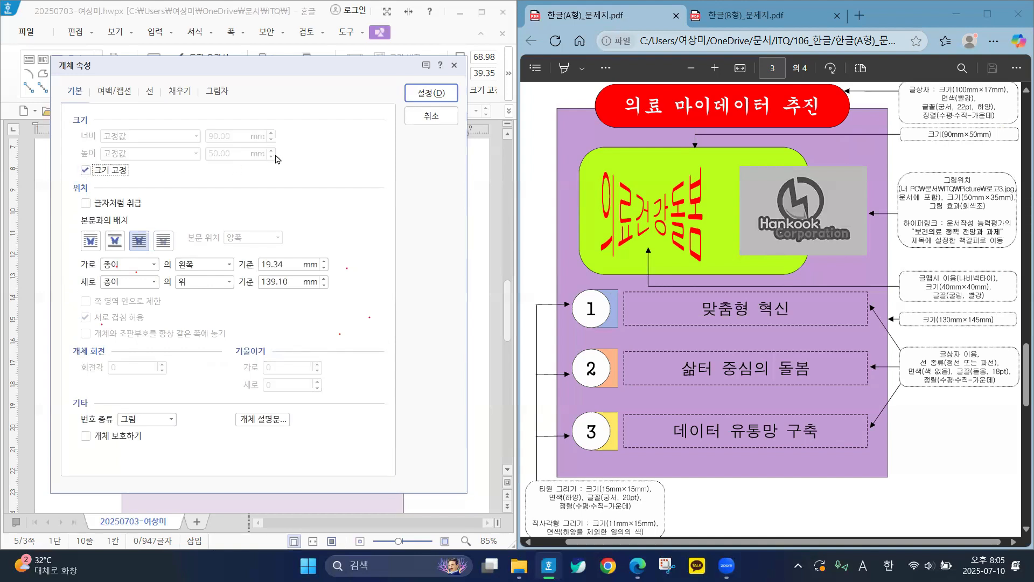
Fill the 90 × 50 mm rectangle with lime green, give it rounded (둥근 모양) corners, and apply the object properties
{"action": "left_click", "coordinate": [181, 95]}
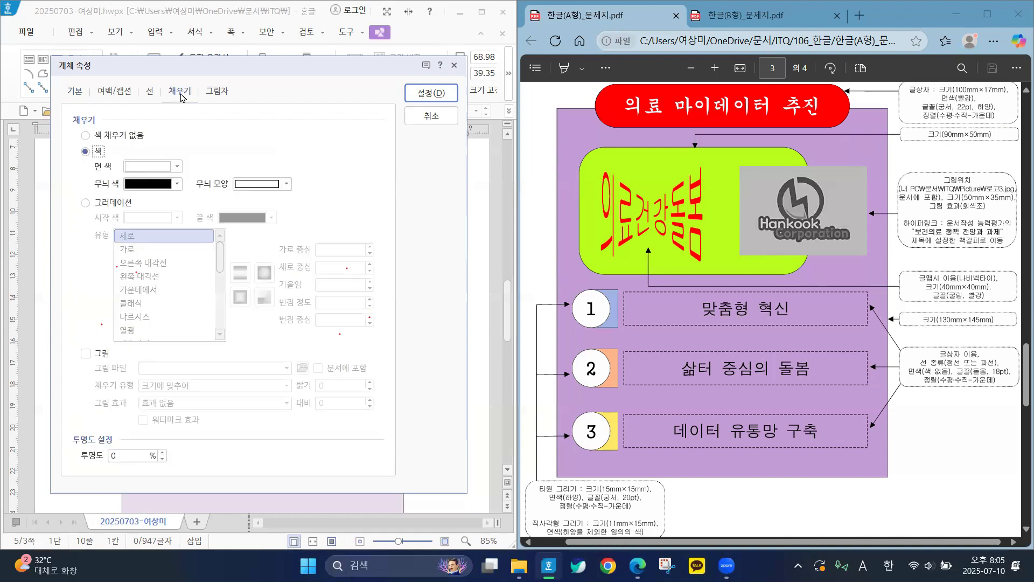
{"action": "left_click", "coordinate": [147, 168]}
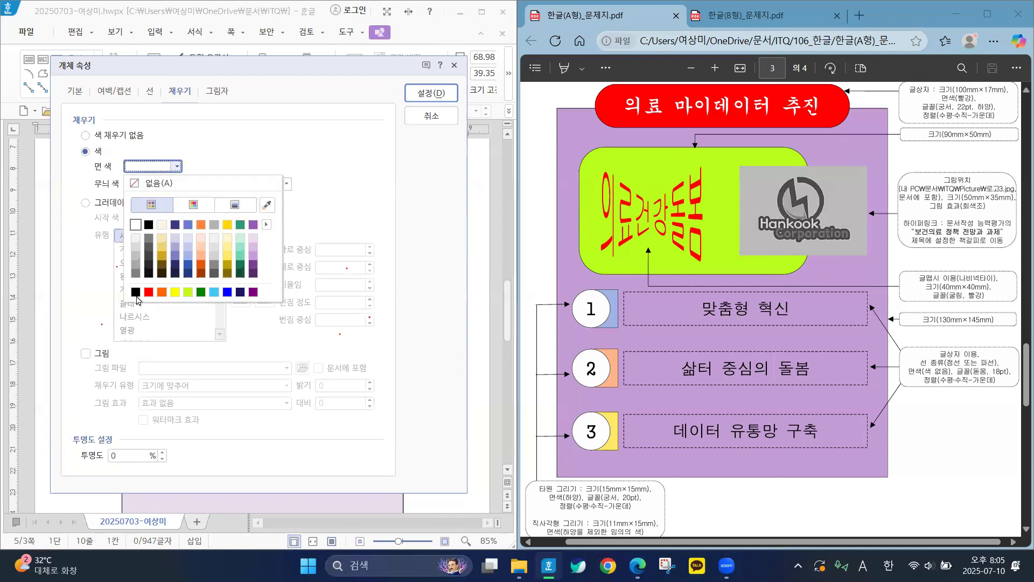
{"action": "left_click", "coordinate": [187, 293]}
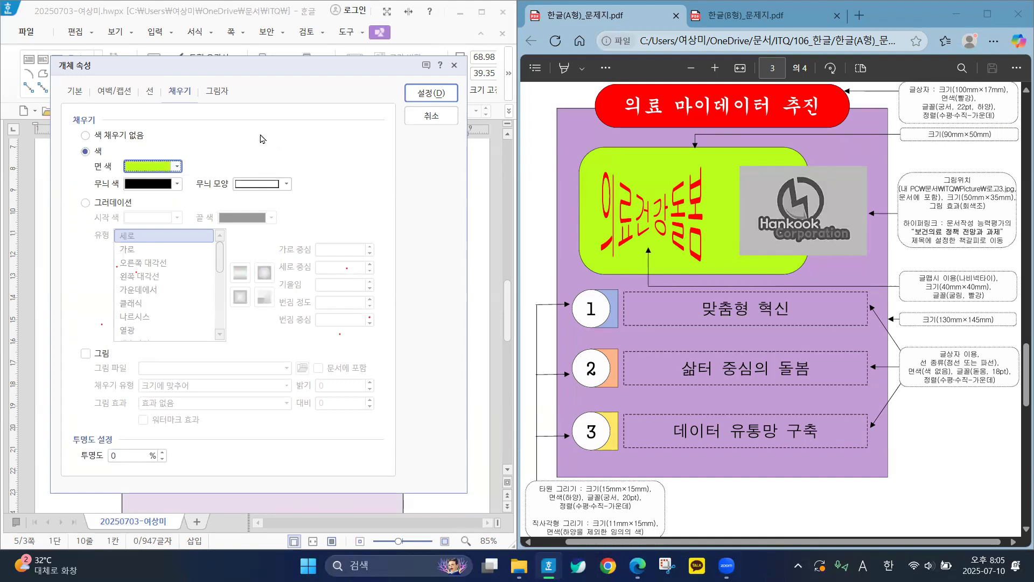
{"action": "left_click", "coordinate": [151, 93]}
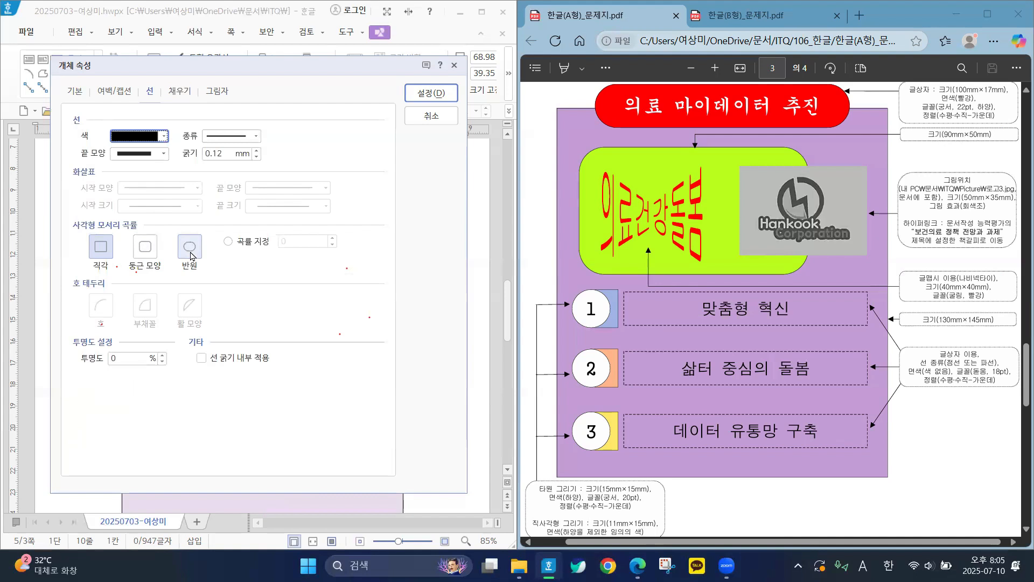
{"action": "left_click", "coordinate": [144, 253]}
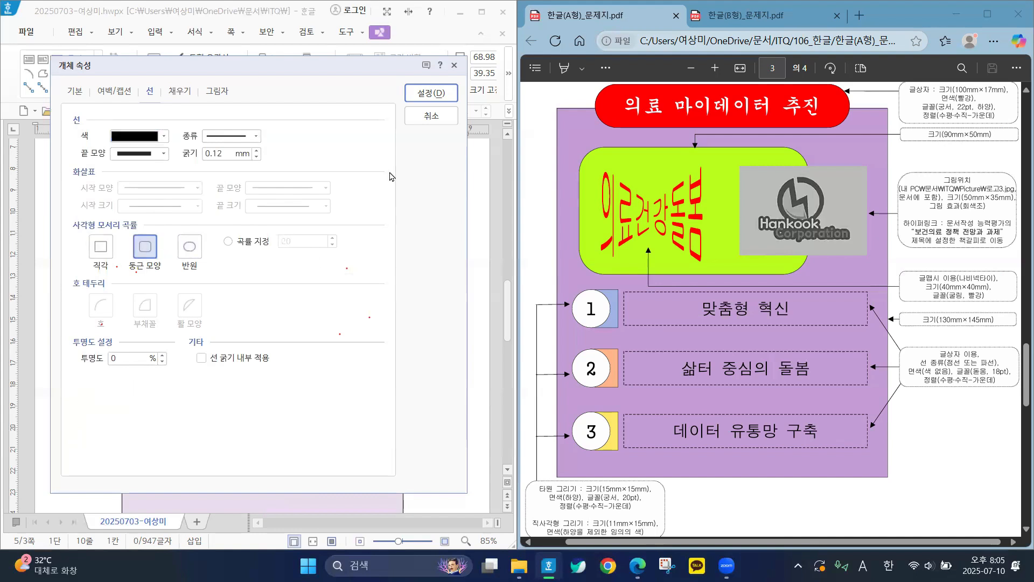
{"action": "left_click", "coordinate": [424, 100]}
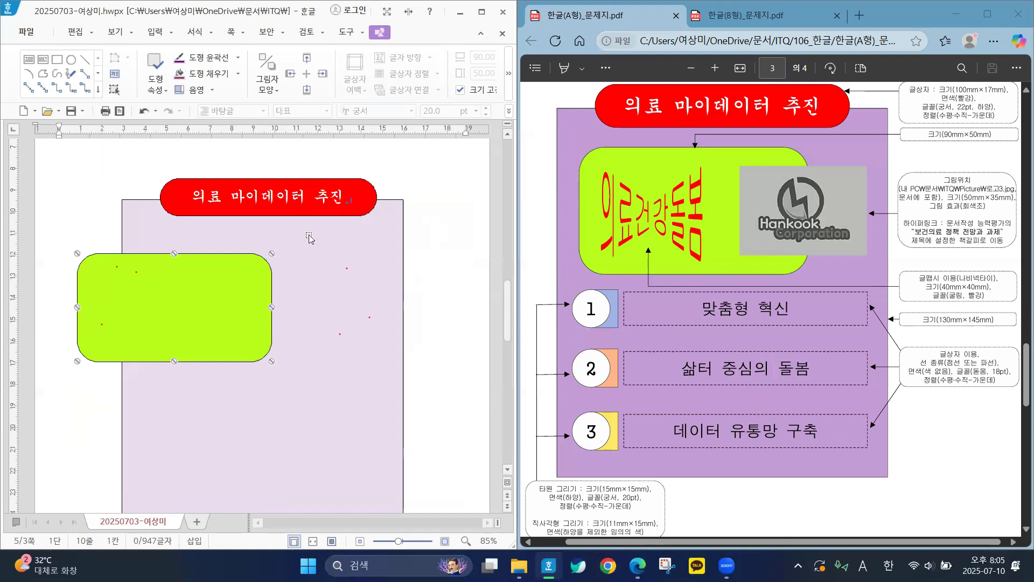
Move the lime-green rounded rectangle inside the purple rectangle, near its left edge just below the red title box
{"action": "left_click_drag", "start_coordinate": [169, 310], "coordinate": [211, 290]}
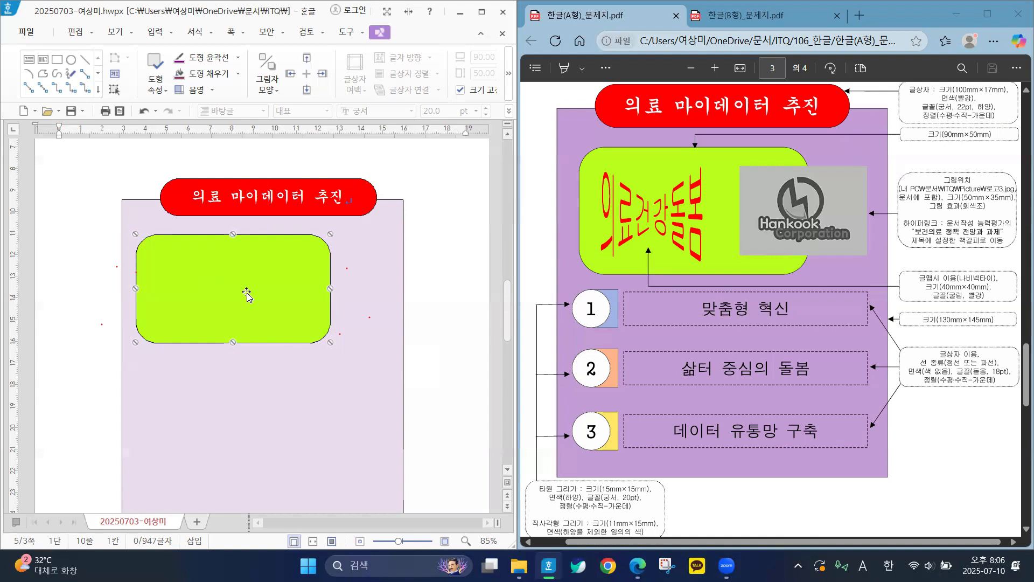
{"action": "scroll", "coordinate": [307, 380], "scroll_direction": "down", "scroll_amount": 3}
{"action": "scroll", "coordinate": [307, 380], "scroll_direction": "up", "scroll_amount": 3}
{"action": "left_click_drag", "start_coordinate": [507, 332], "coordinate": [507, 337]}
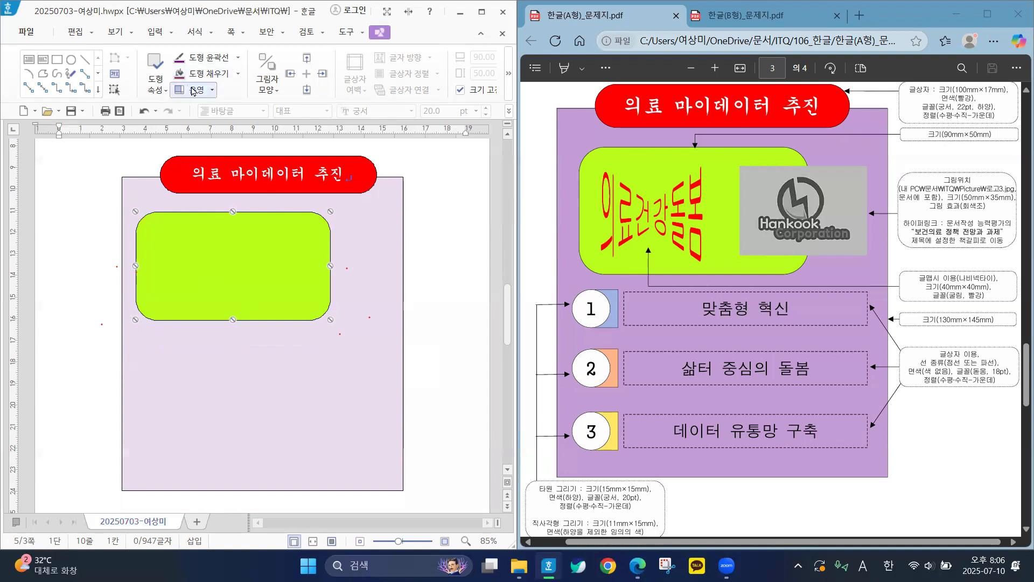
Start a new 글맵시 word-art object with the text 의료건강돌봄
{"action": "left_click", "coordinate": [155, 33]}
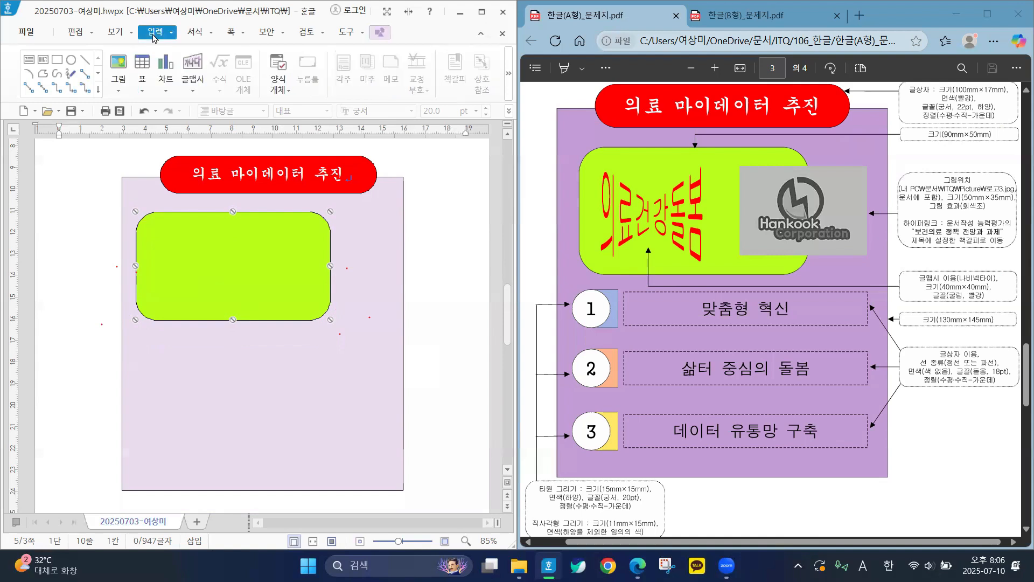
{"action": "left_click", "coordinate": [195, 64]}
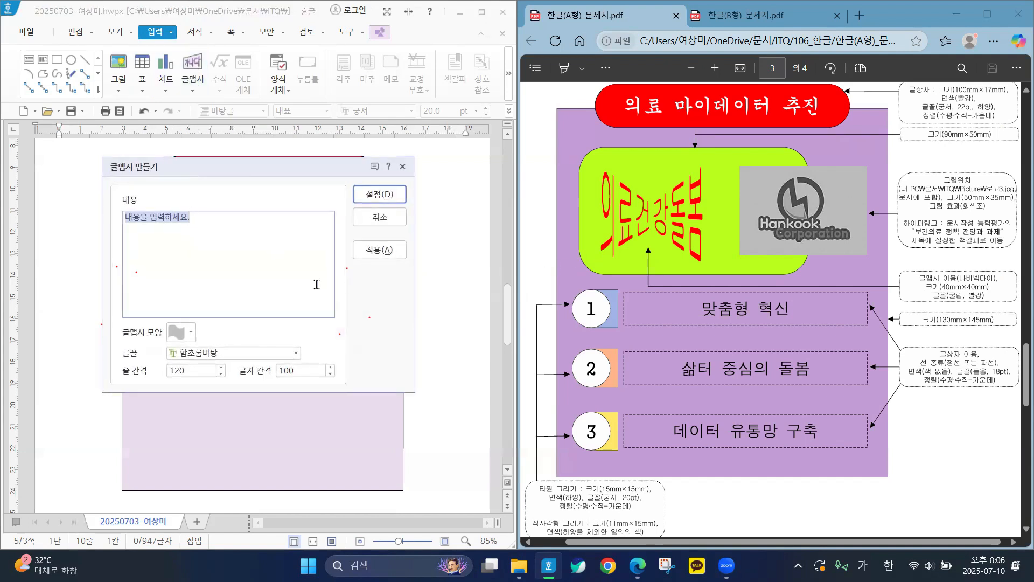
{"action": "type", "text": "의료건ㄱ"}
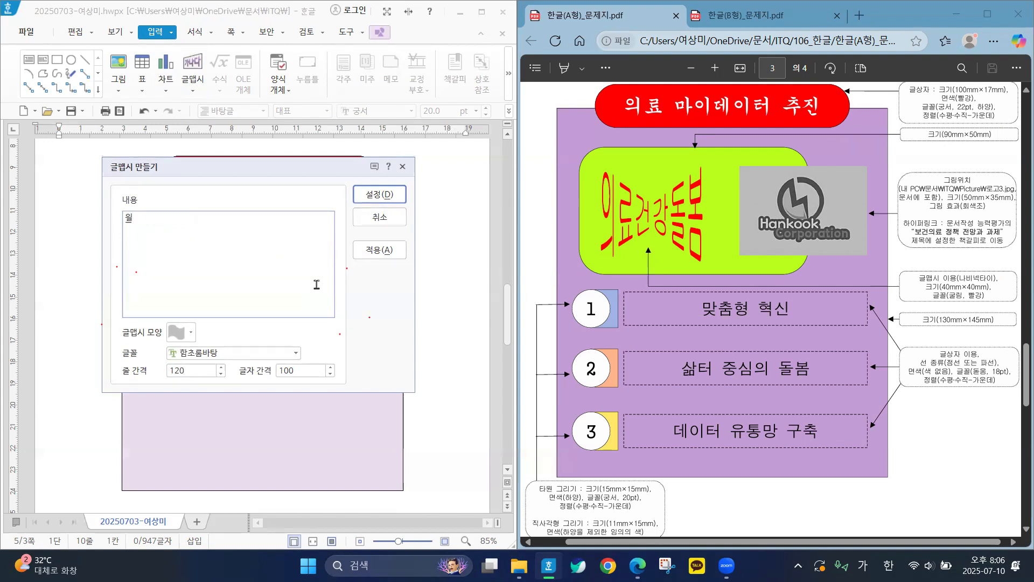
{"action": "type", "text": "강돌봄"}
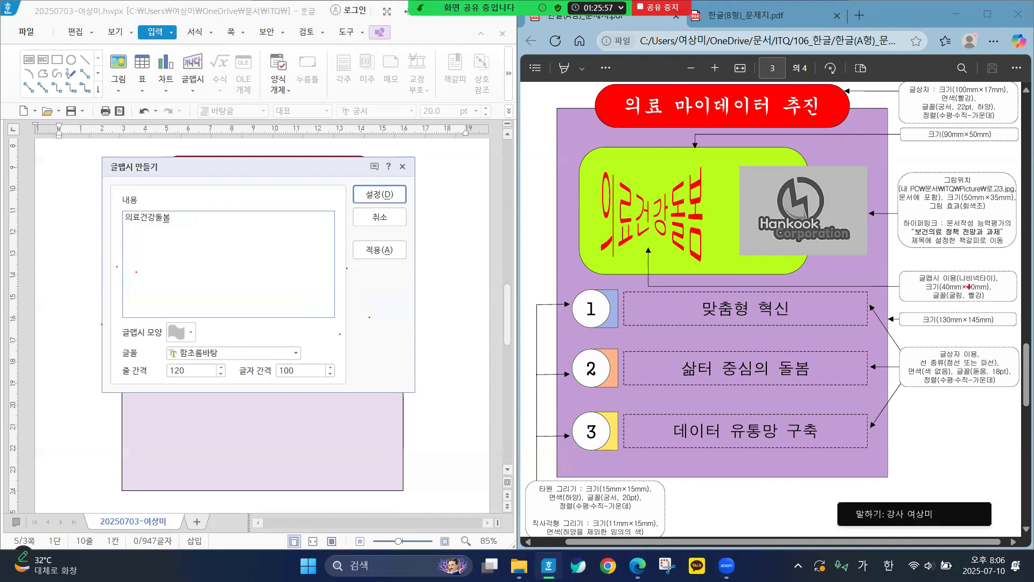
{"action": "mouse_move", "coordinate": [963, 283]}
{"action": "left_mouse_down"}
{"action": "mouse_move", "coordinate": [995, 283]}
{"action": "mouse_move", "coordinate": [964, 295]}
{"action": "mouse_move", "coordinate": [992, 291]}
{"action": "mouse_move", "coordinate": [987, 302]}
{"action": "mouse_move", "coordinate": [968, 300]}
{"action": "mouse_move", "coordinate": [978, 302]}
{"action": "left_mouse_up"}
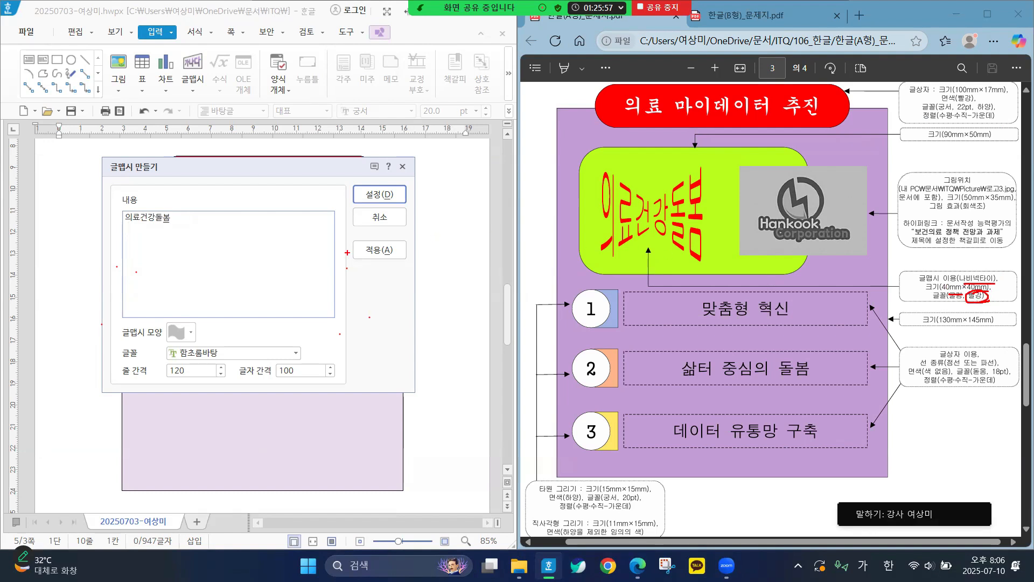
{"action": "key", "text": "Escape"}
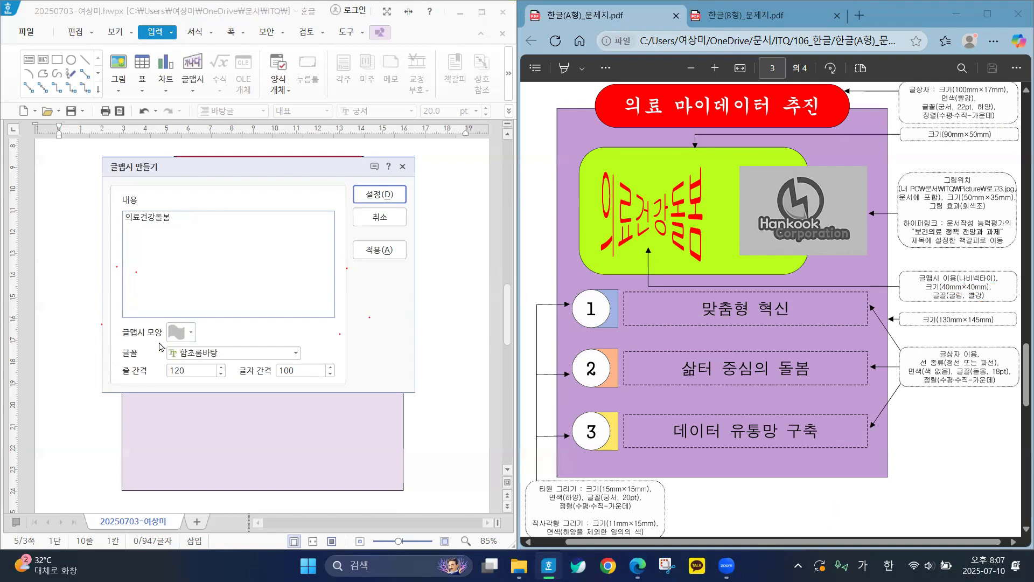
Give the word art the bow-tie (나비넥타이) shape and the 굴림 font, and insert it
{"action": "left_click", "coordinate": [192, 337]}
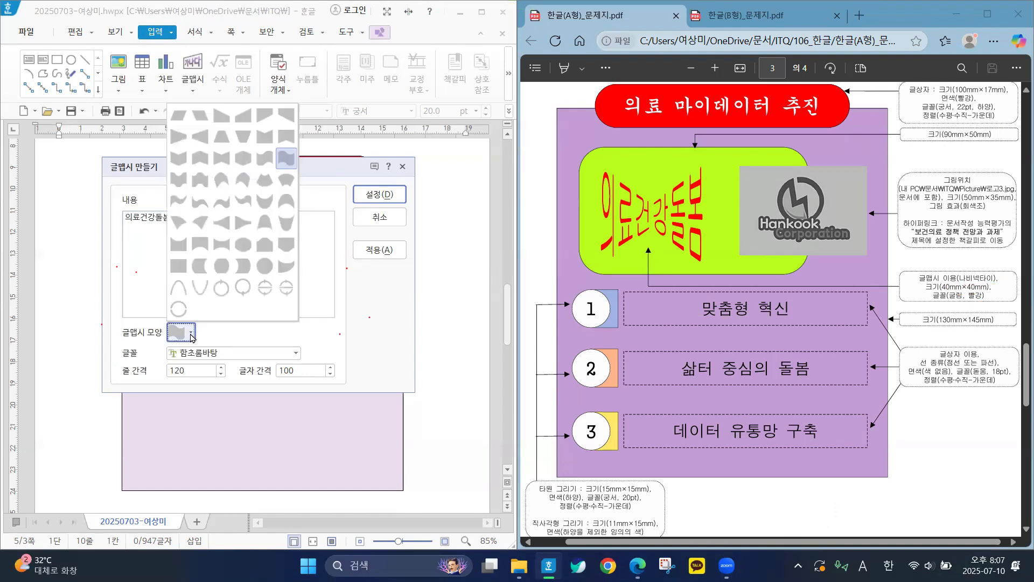
{"action": "left_click", "coordinate": [221, 159]}
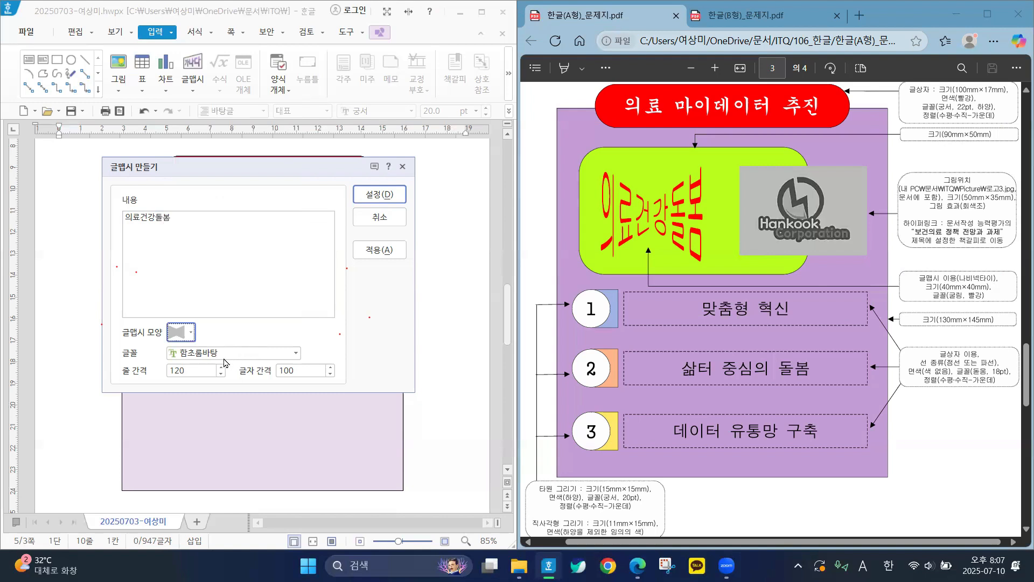
{"action": "left_click", "coordinate": [294, 354]}
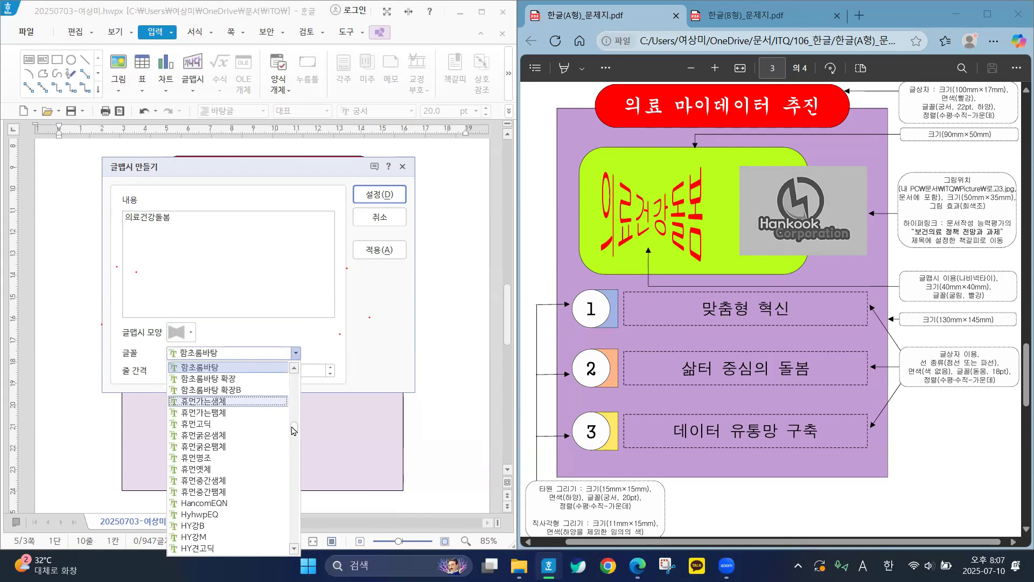
{"action": "left_click_drag", "start_coordinate": [292, 424], "coordinate": [294, 373]}
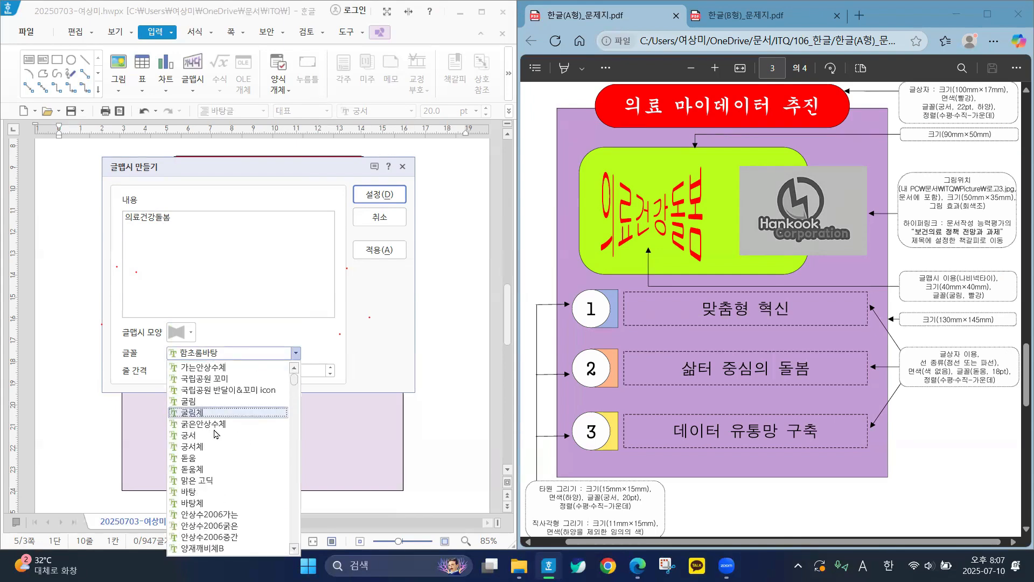
{"action": "left_click", "coordinate": [188, 402]}
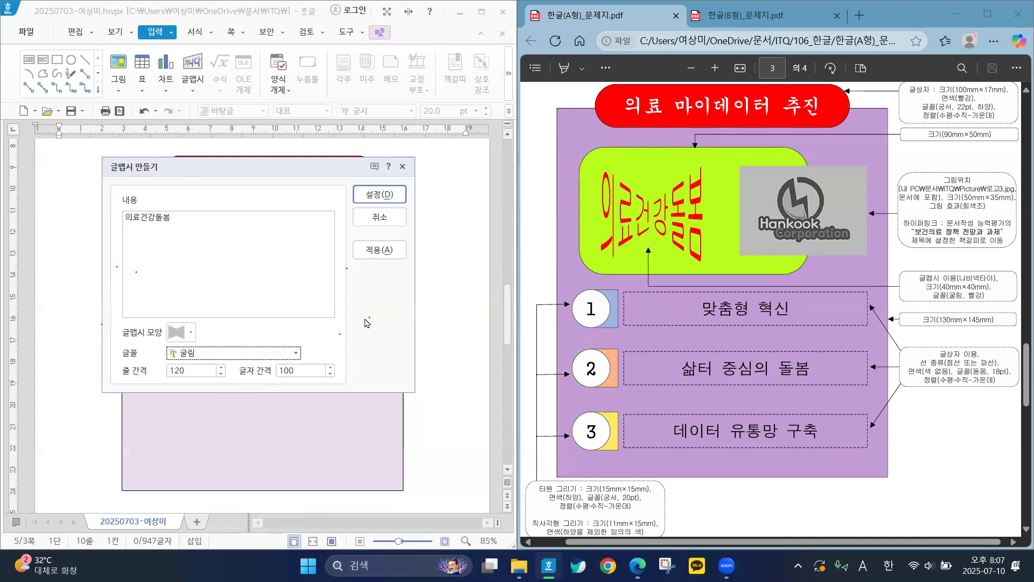
{"action": "left_click", "coordinate": [383, 196]}
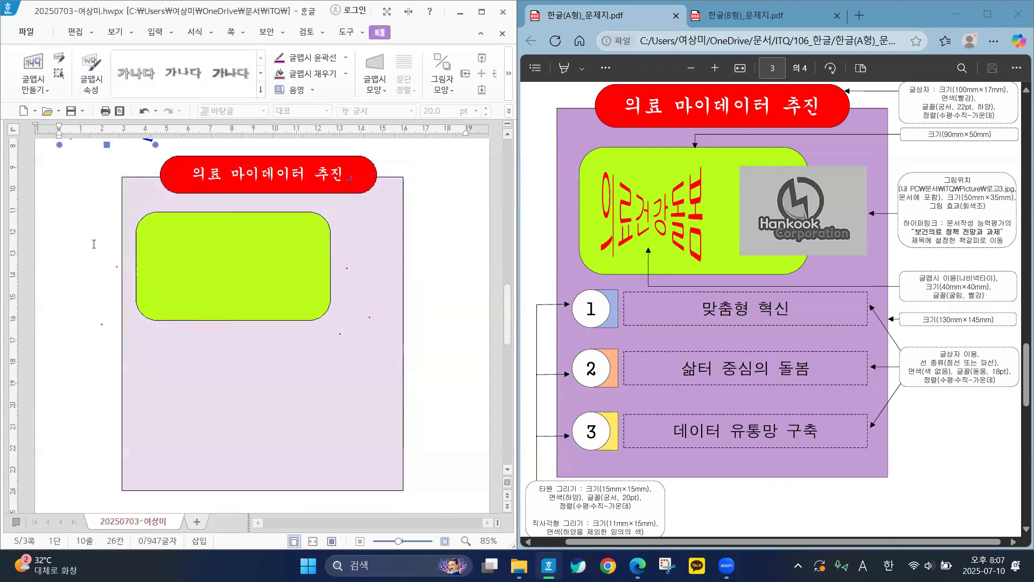
Move the 의료건강돌봄 word art down so it overlaps the lime-green rectangle's left side
{"action": "scroll", "coordinate": [505, 314], "scroll_direction": "up", "scroll_amount": 4}
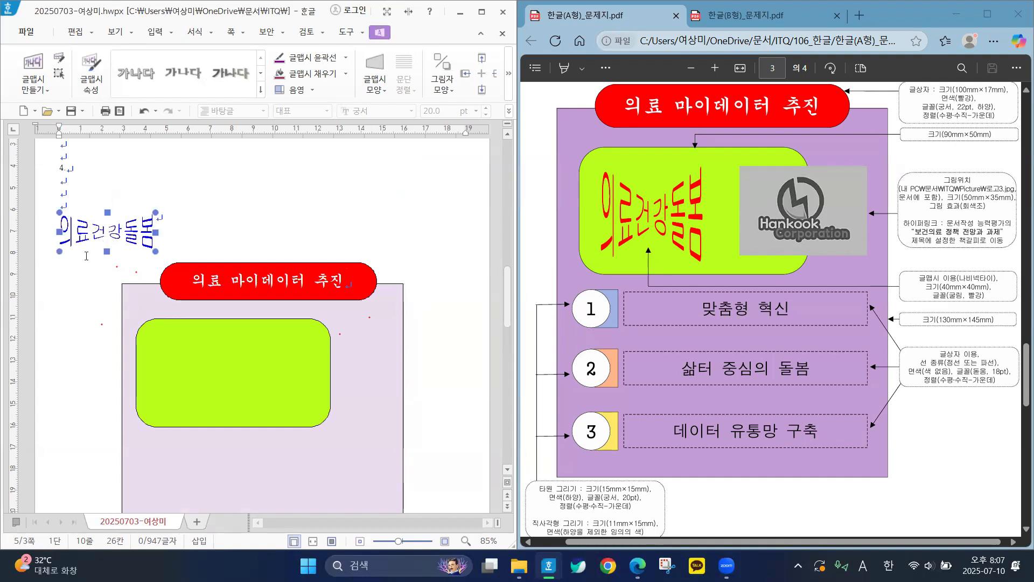
{"action": "double_click", "coordinate": [143, 237]}
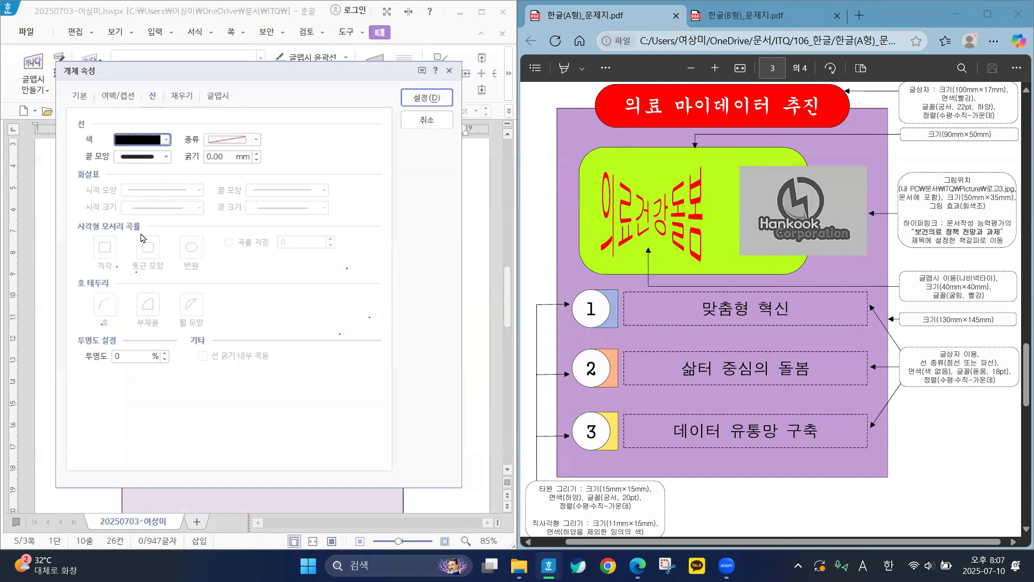
{"action": "left_click", "coordinate": [454, 65]}
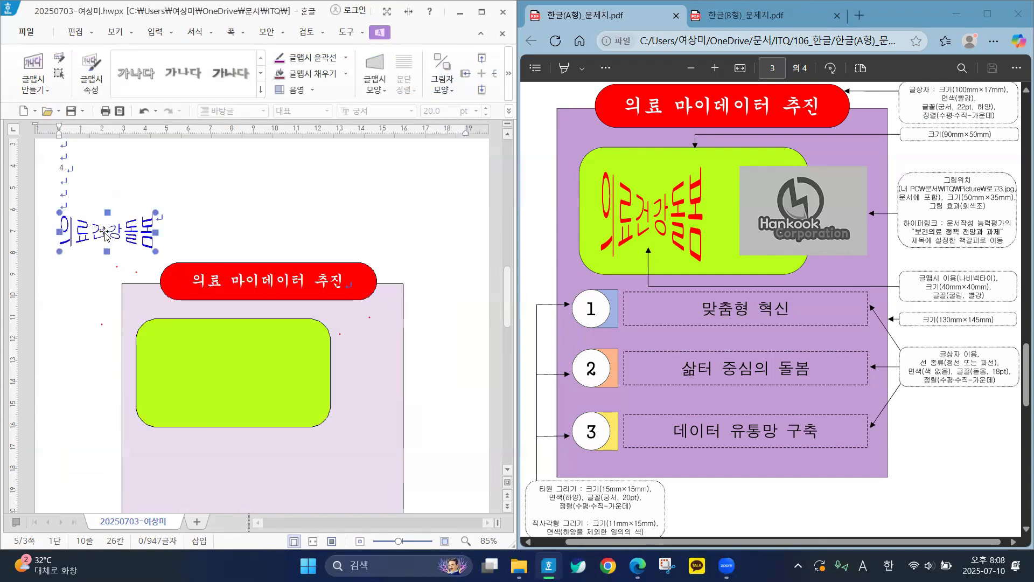
{"action": "left_click_drag", "start_coordinate": [57, 245], "coordinate": [93, 377]}
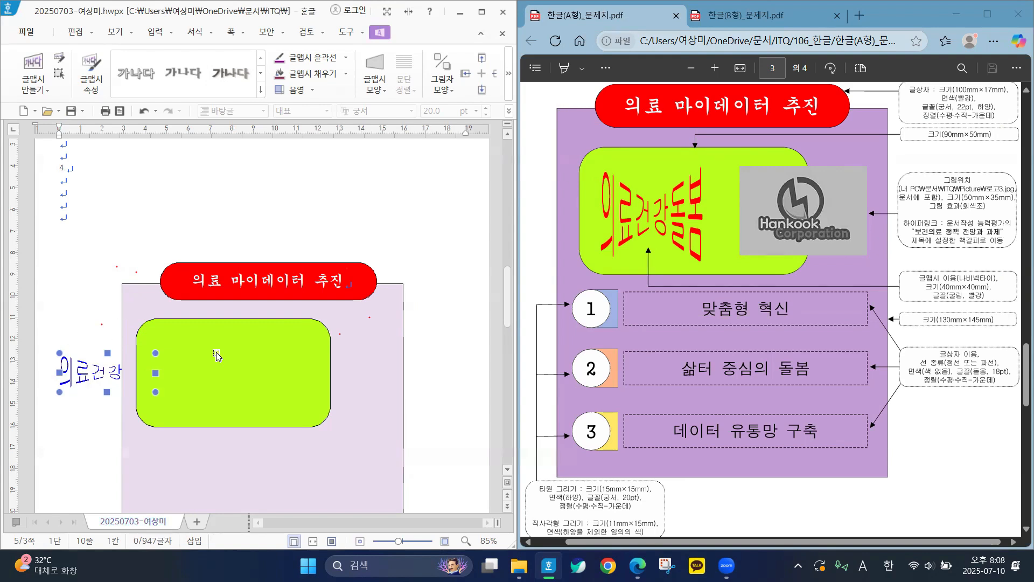
{"action": "left_click_drag", "start_coordinate": [506, 314], "coordinate": [506, 330]}
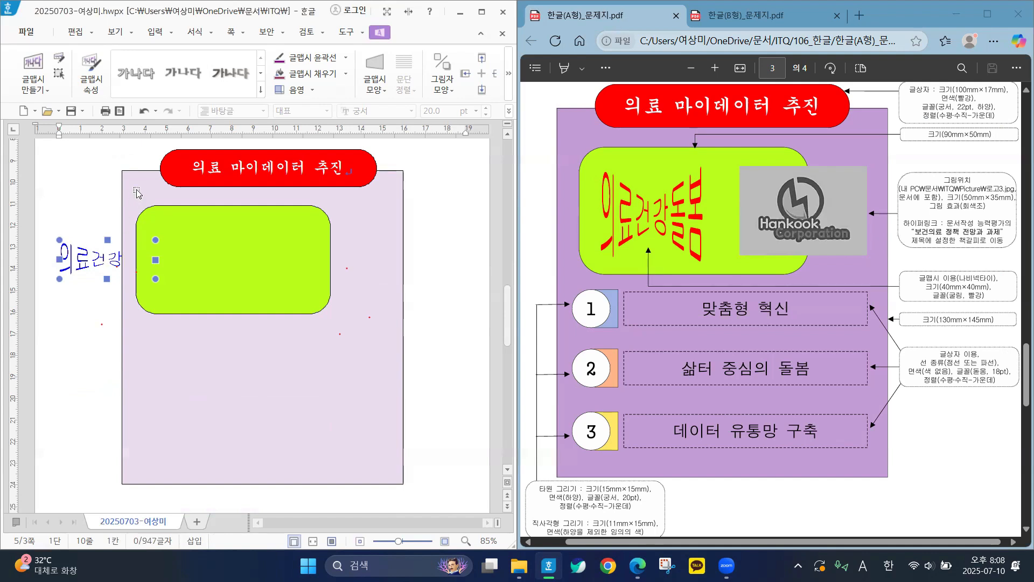
Set the 의료건강돌봄 word art to 40 × 40 mm, lock its size, and place it in front of the text
{"action": "double_click", "coordinate": [82, 268]}
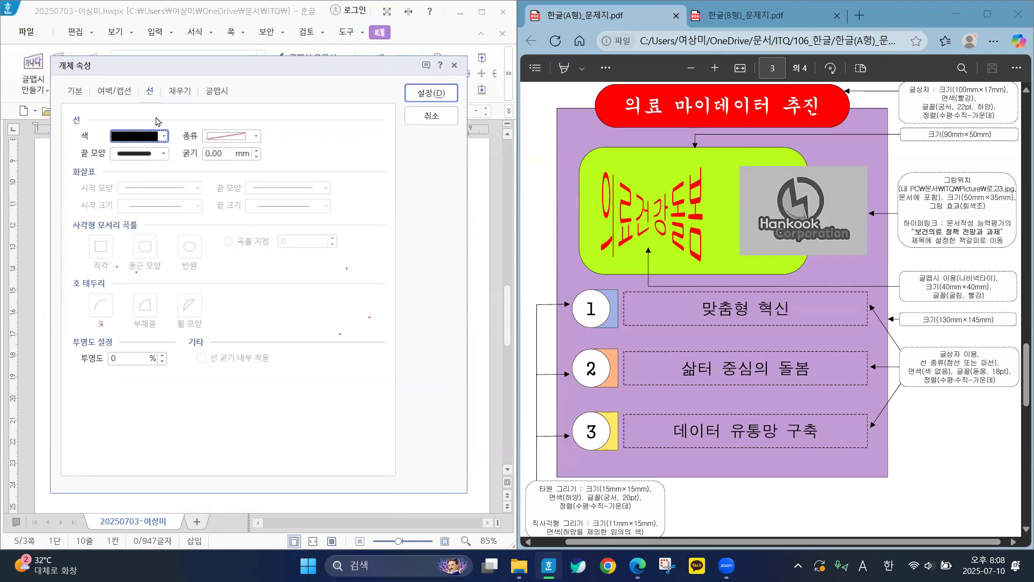
{"action": "left_click", "coordinate": [76, 92]}
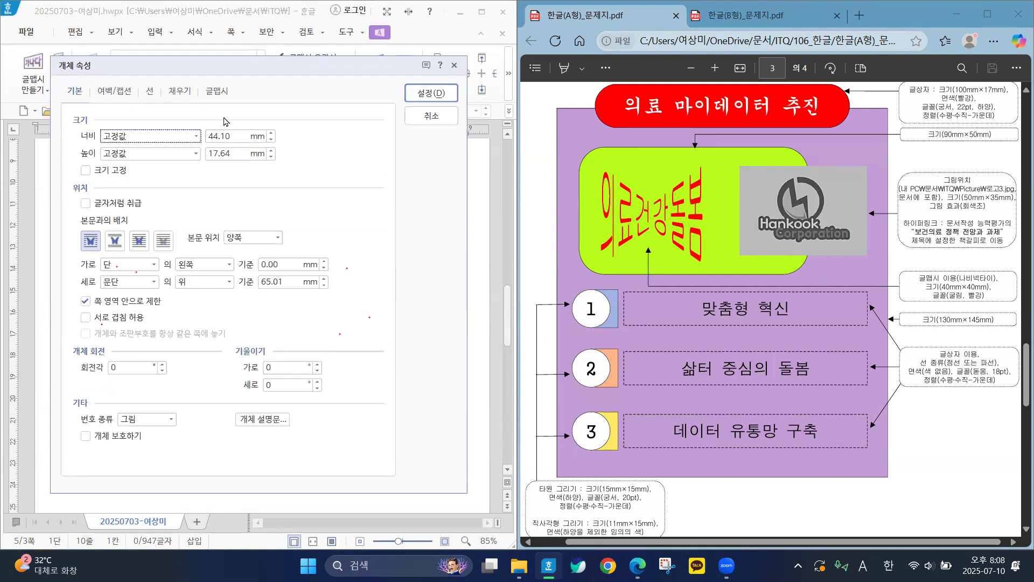
{"action": "left_click", "coordinate": [271, 133]}
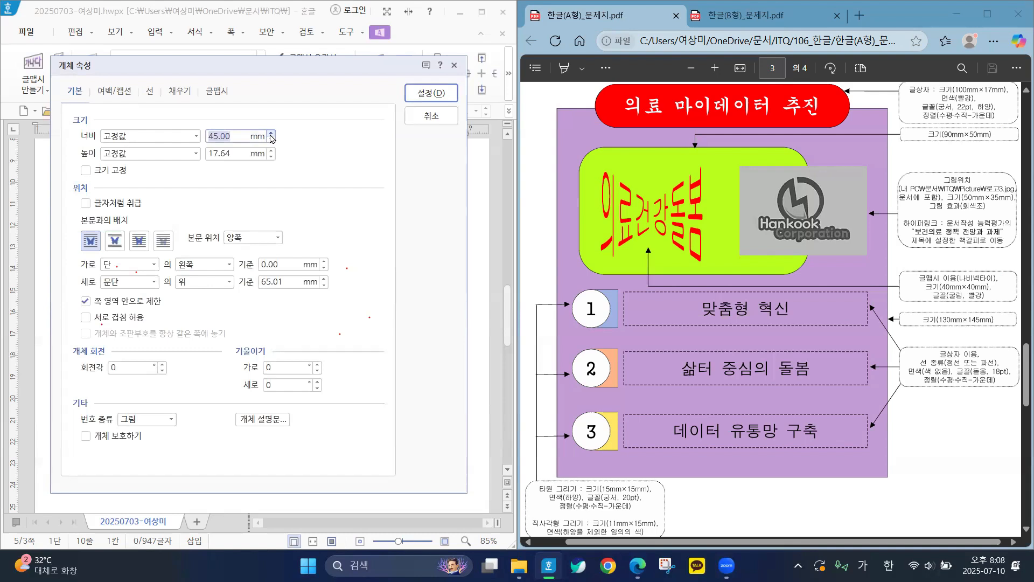
{"action": "type", "text": "40"}
{"action": "key", "text": "Tab"}
{"action": "key", "text": "Tab"}
{"action": "type", "text": "40"}
{"action": "left_click", "coordinate": [85, 170]}
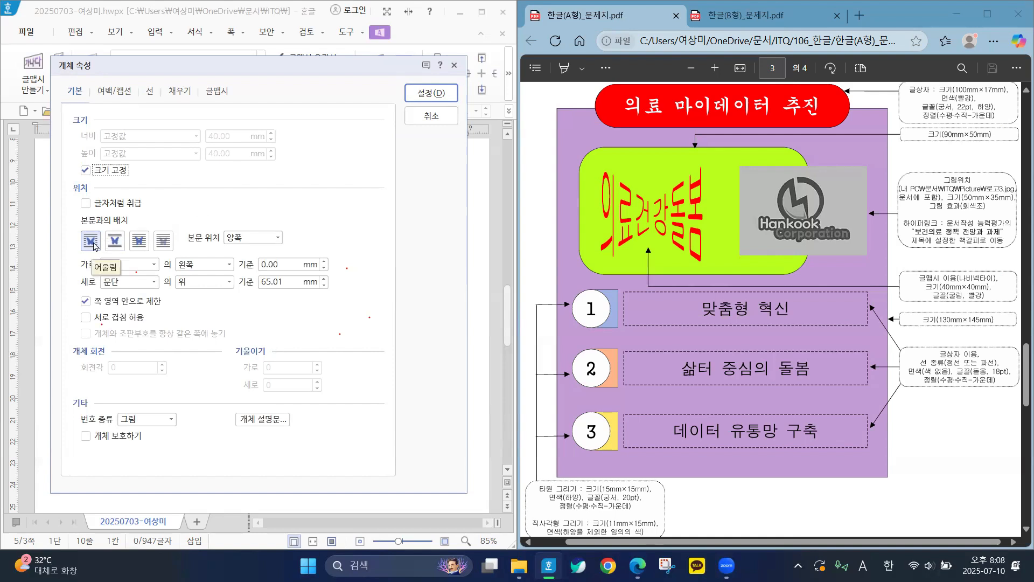
{"action": "left_click", "coordinate": [139, 242]}
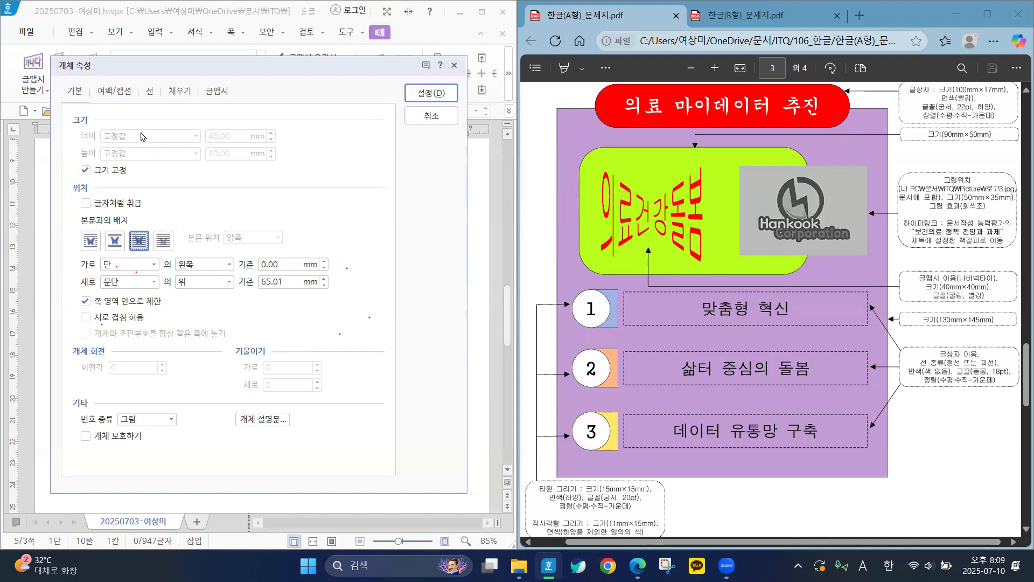
Fill the word art with red and move it inside the left half of the lime-green rectangle
{"action": "left_click", "coordinate": [180, 93]}
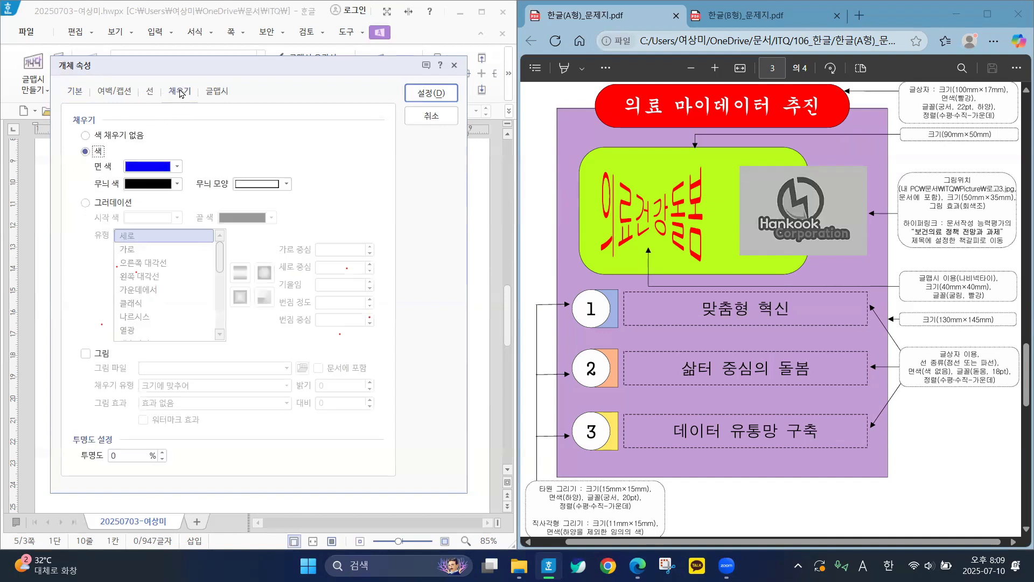
{"action": "left_click", "coordinate": [177, 166]}
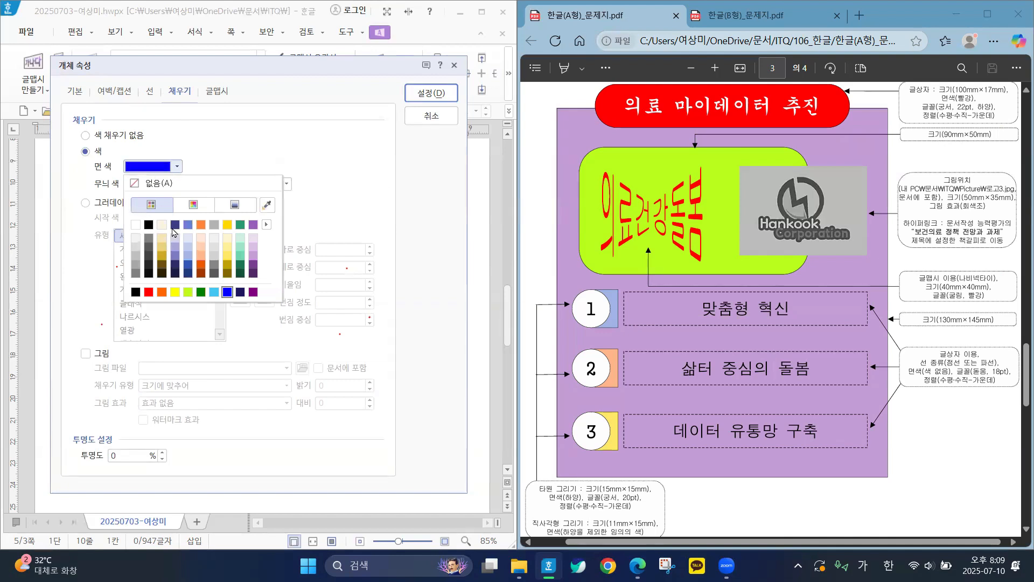
{"action": "left_click", "coordinate": [148, 292]}
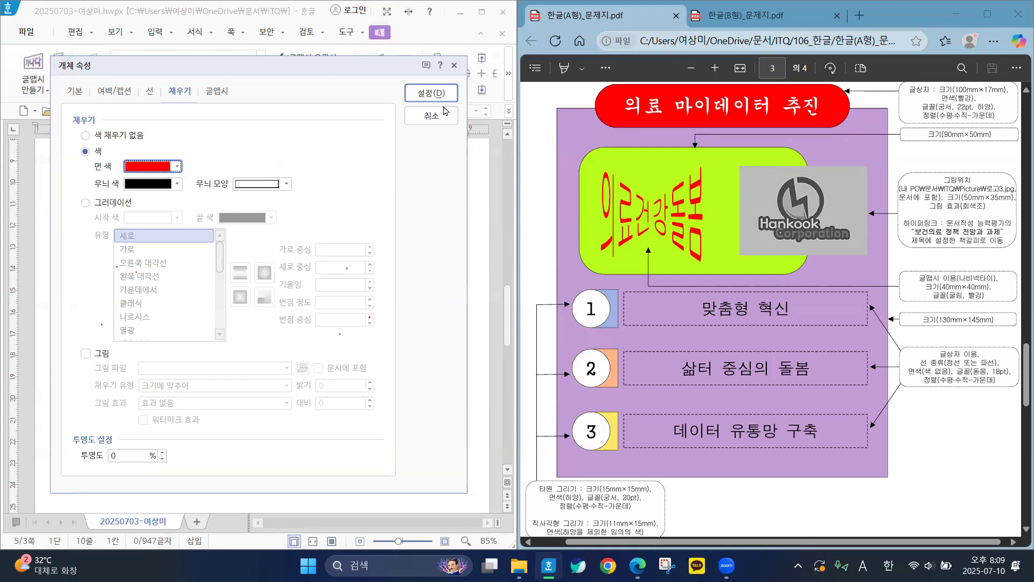
{"action": "left_click", "coordinate": [425, 94]}
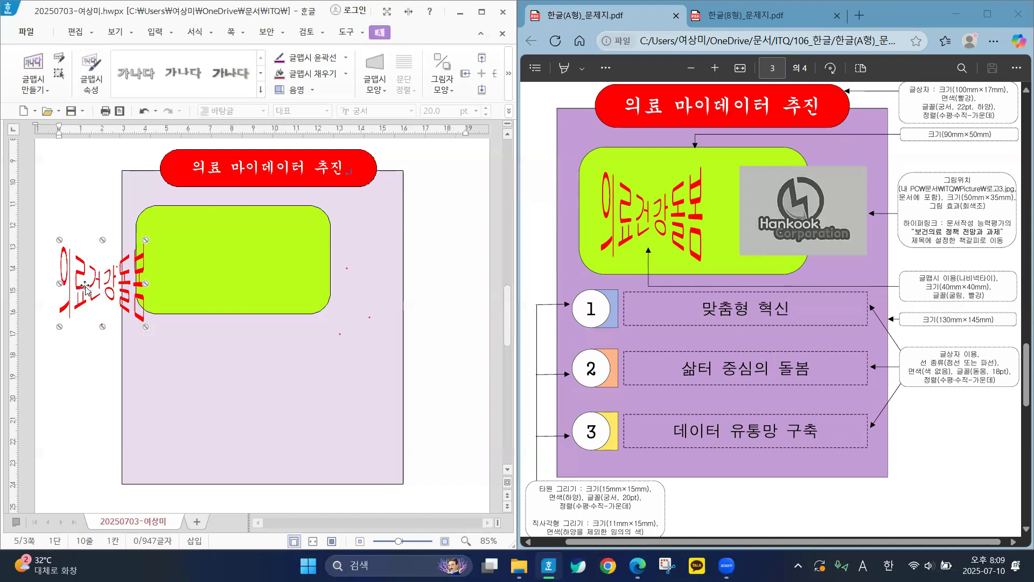
{"action": "left_click_drag", "start_coordinate": [85, 291], "coordinate": [179, 264]}
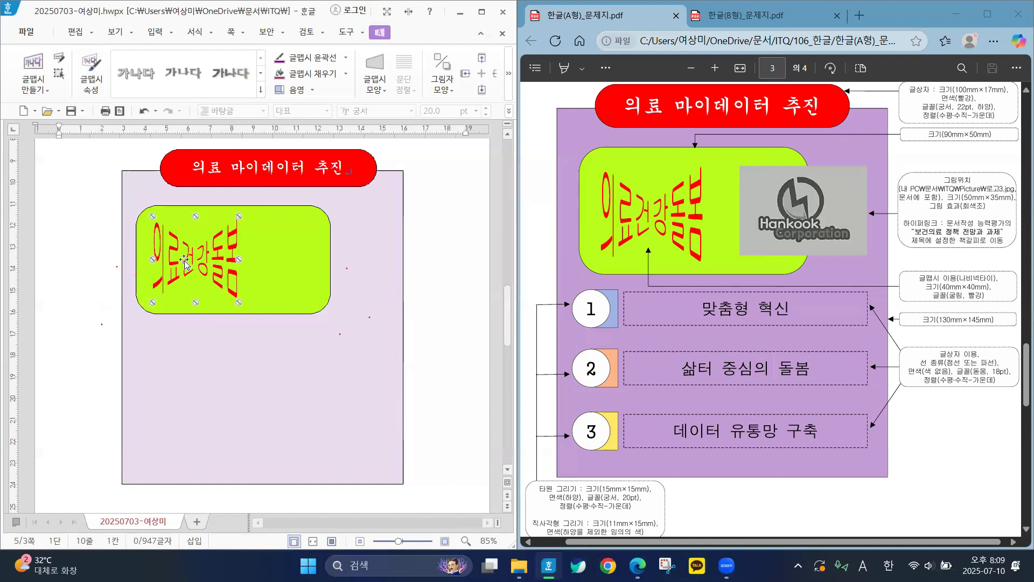
{"action": "left_click_drag", "start_coordinate": [184, 262], "coordinate": [186, 263]}
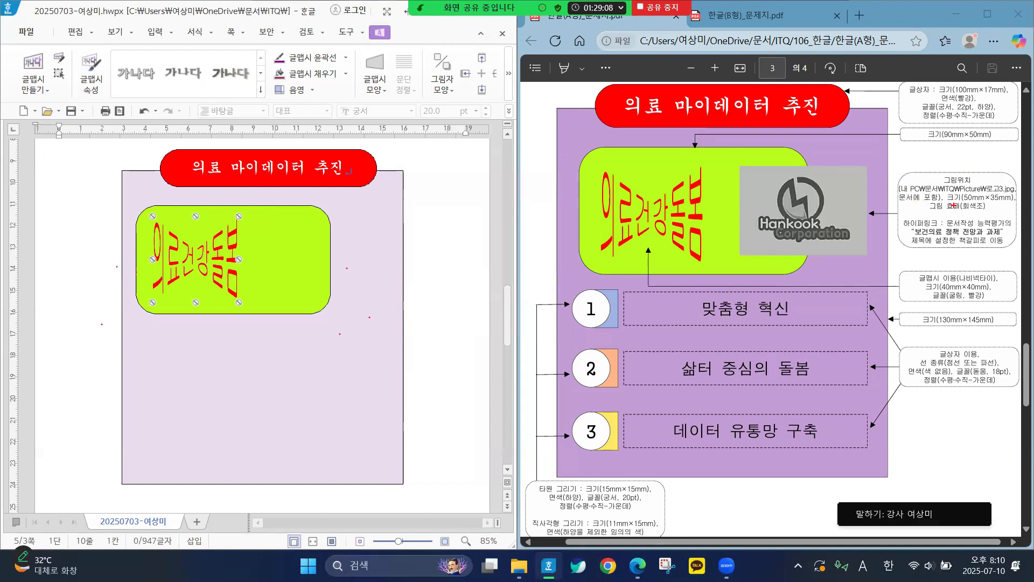
{"action": "mouse_move", "coordinate": [975, 216]}
{"action": "left_mouse_down"}
{"action": "mouse_move", "coordinate": [918, 210]}
{"action": "mouse_move", "coordinate": [927, 191]}
{"action": "left_mouse_up"}
{"action": "mouse_move", "coordinate": [1012, 192]}
{"action": "left_mouse_down"}
{"action": "mouse_move", "coordinate": [972, 194]}
{"action": "mouse_move", "coordinate": [1012, 184]}
{"action": "left_mouse_up"}
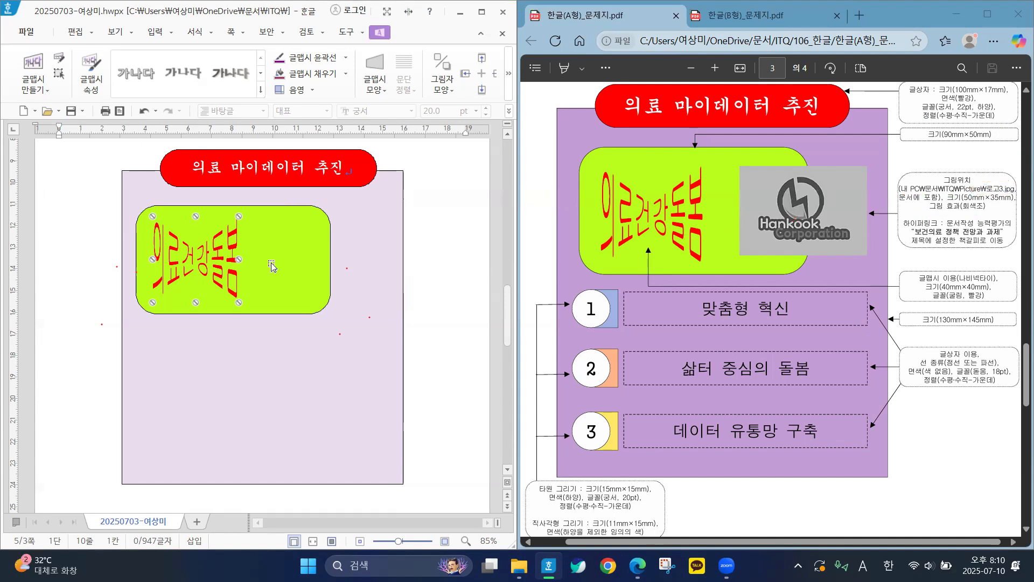
Insert 로고3.jpg from the 문서 > ITQ > Picture folder, about 41 × 28 mm, across the lime-green rectangle's left edge
{"action": "left_click", "coordinate": [153, 33]}
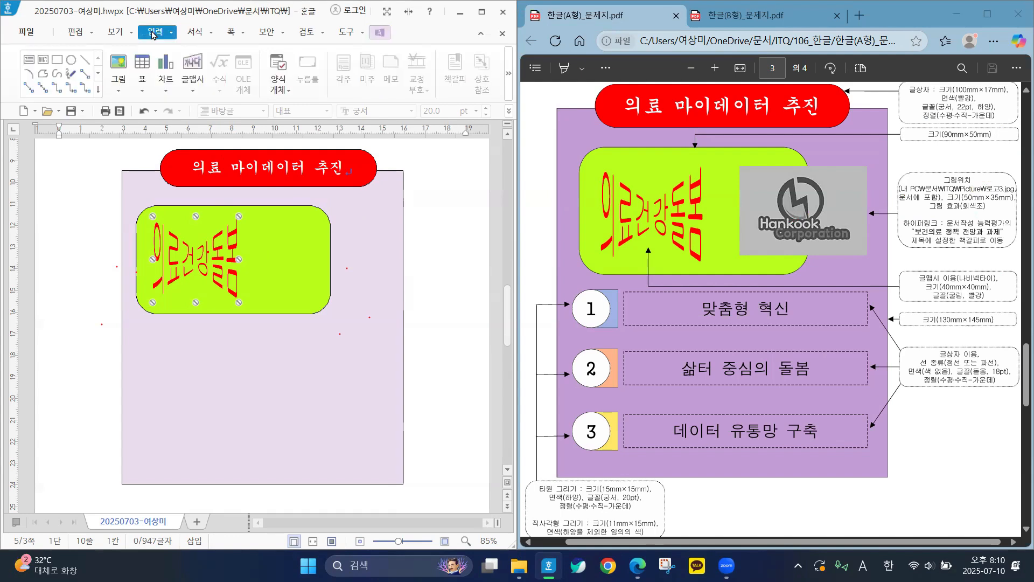
{"action": "left_click", "coordinate": [116, 63]}
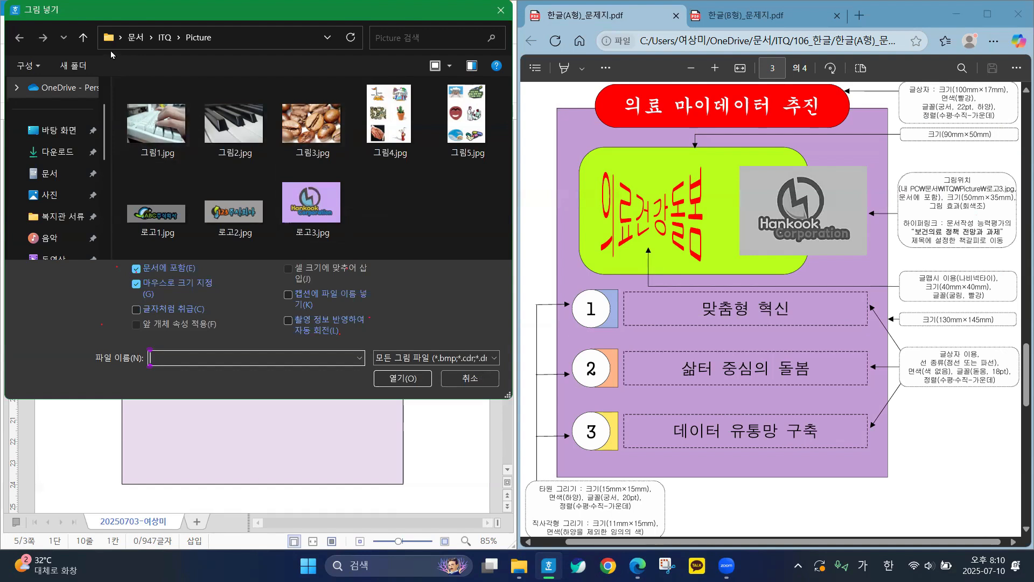
{"action": "left_click", "coordinate": [58, 180]}
{"action": "double_click", "coordinate": [137, 209]}
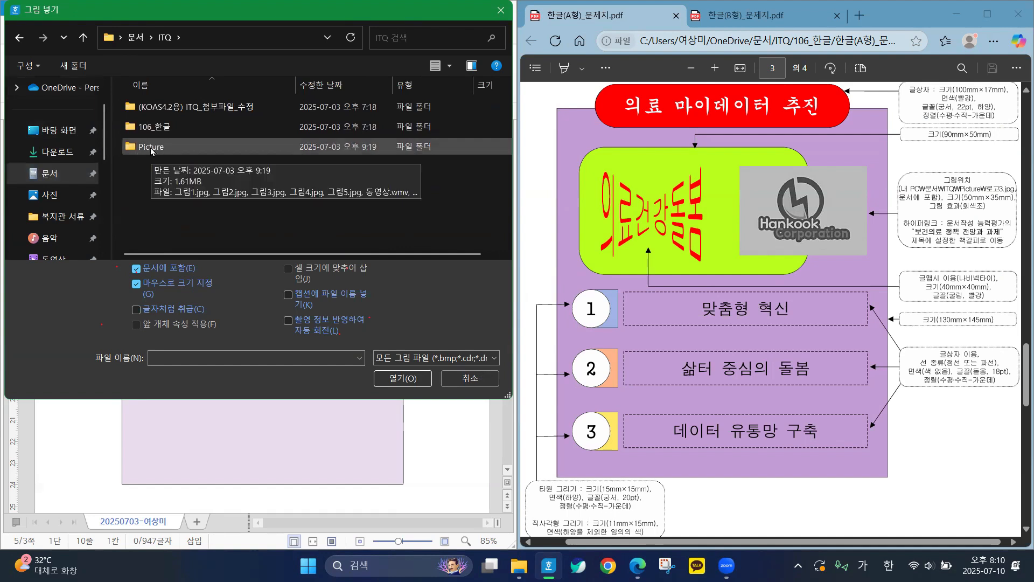
{"action": "double_click", "coordinate": [151, 148]}
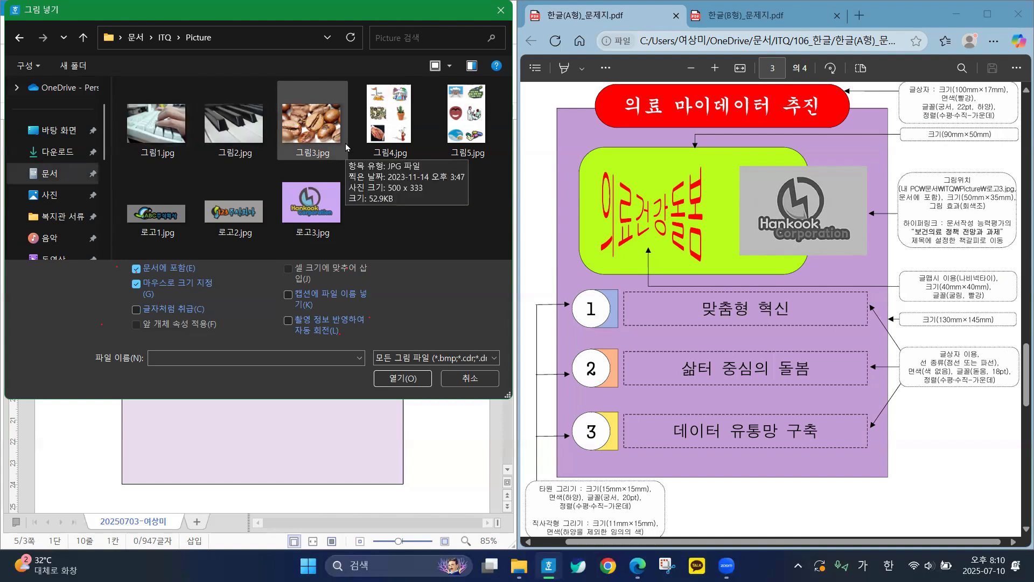
{"action": "left_click", "coordinate": [311, 203]}
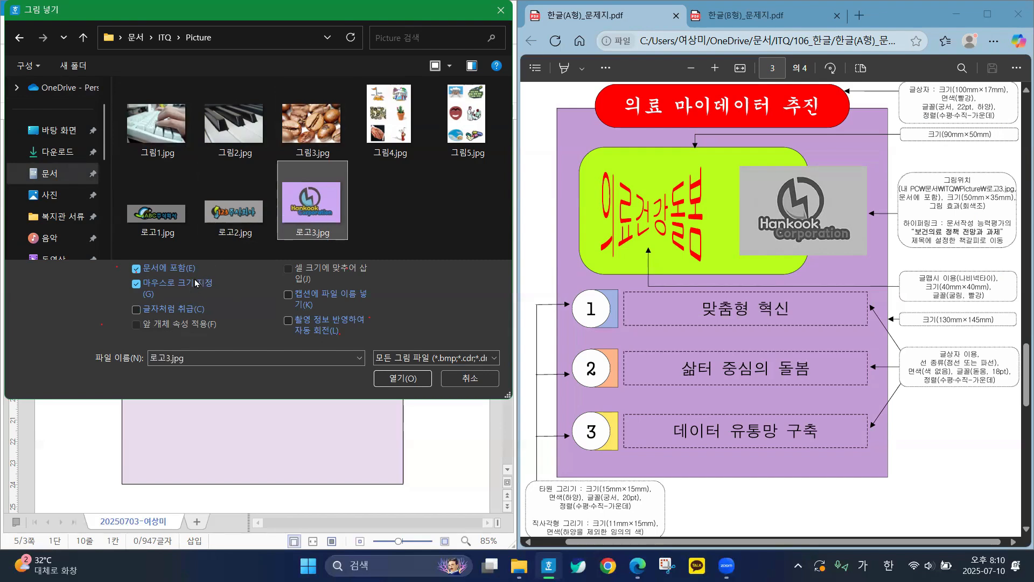
{"action": "double_click", "coordinate": [322, 215]}
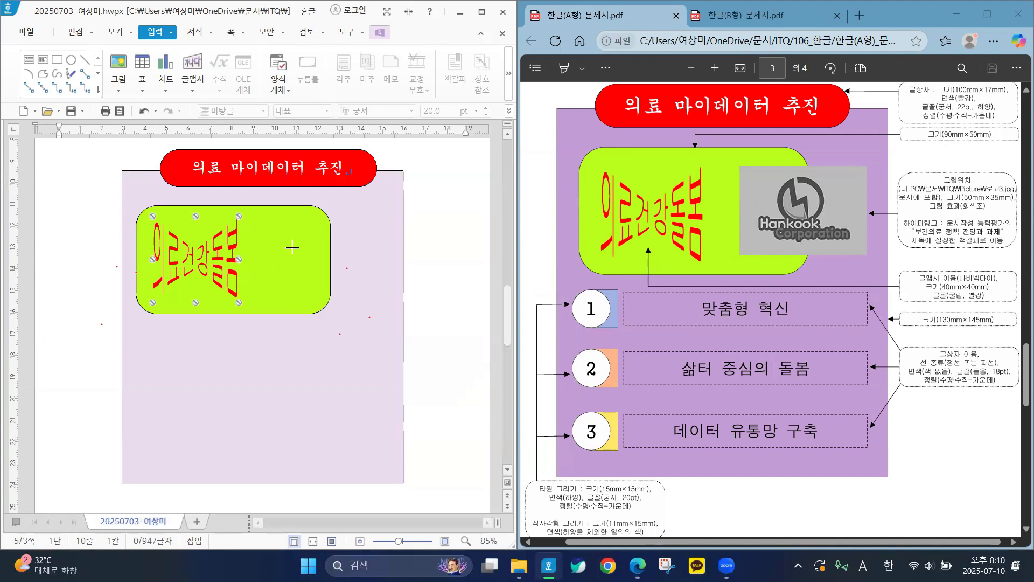
{"action": "left_click_drag", "start_coordinate": [68, 220], "coordinate": [158, 282]}
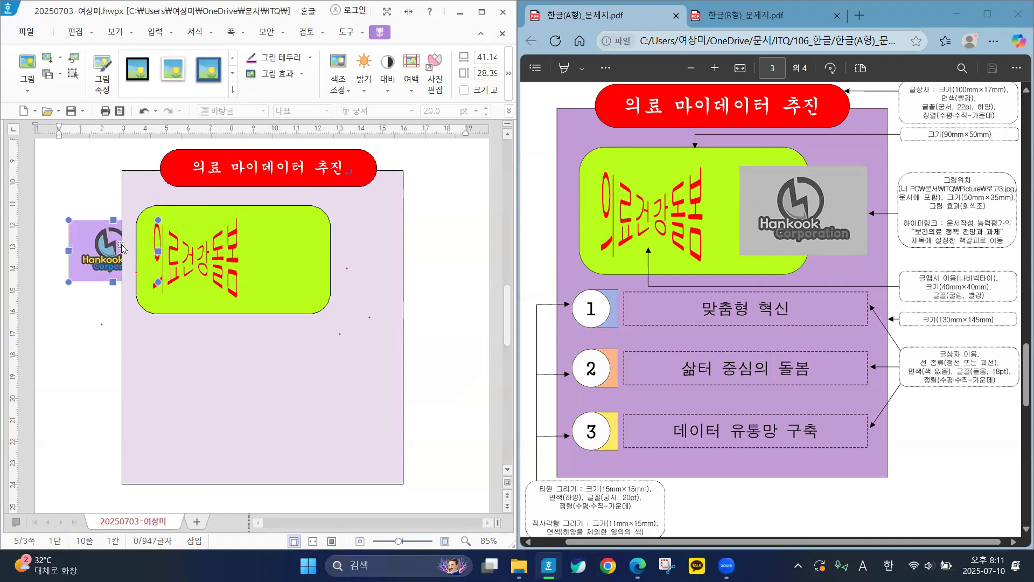
Set the logo picture to 50 × 35 mm, lock its size, and place it in front of the text
{"action": "double_click", "coordinate": [90, 254]}
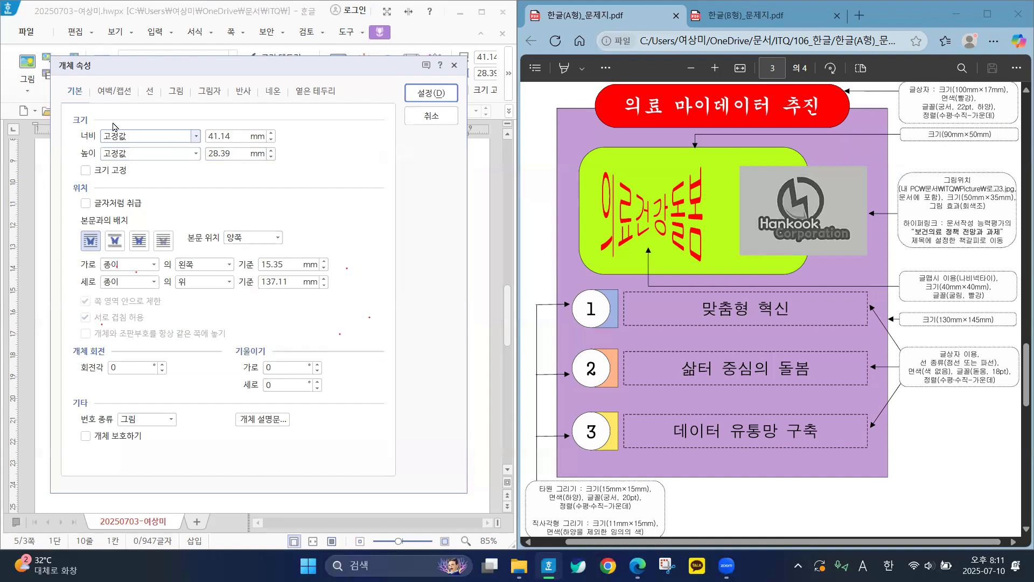
{"action": "left_click", "coordinate": [271, 133]}
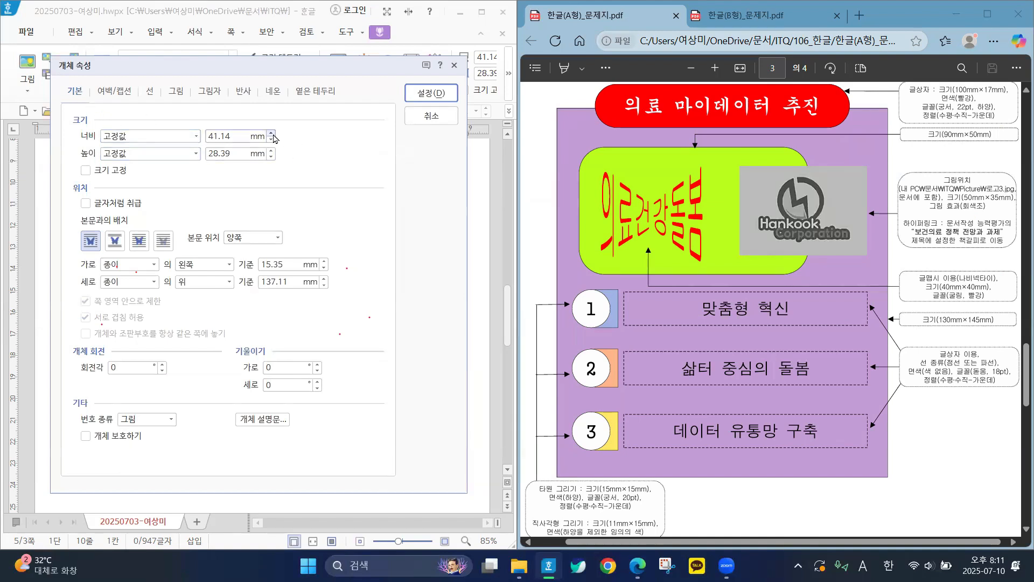
{"action": "left_click", "coordinate": [272, 133]}
{"action": "type", "text": "50.00"}
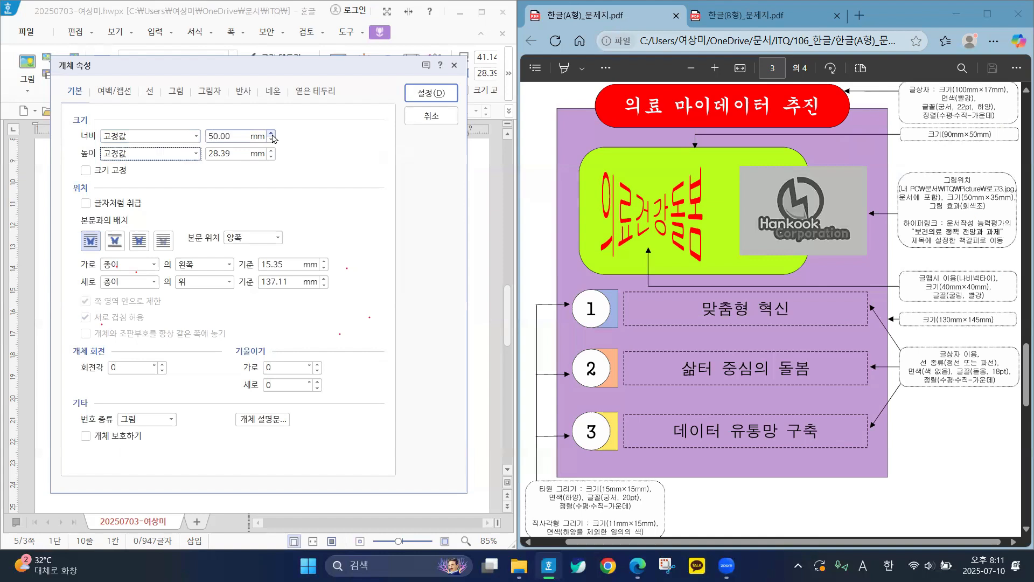
{"action": "key", "text": "Tab"}
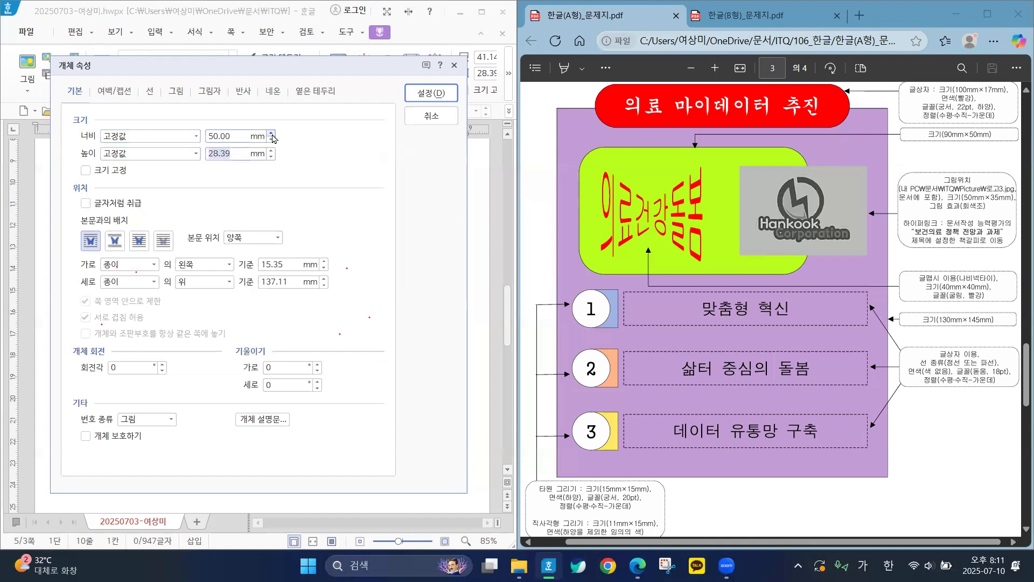
{"action": "type", "text": "35"}
{"action": "left_click", "coordinate": [87, 173]}
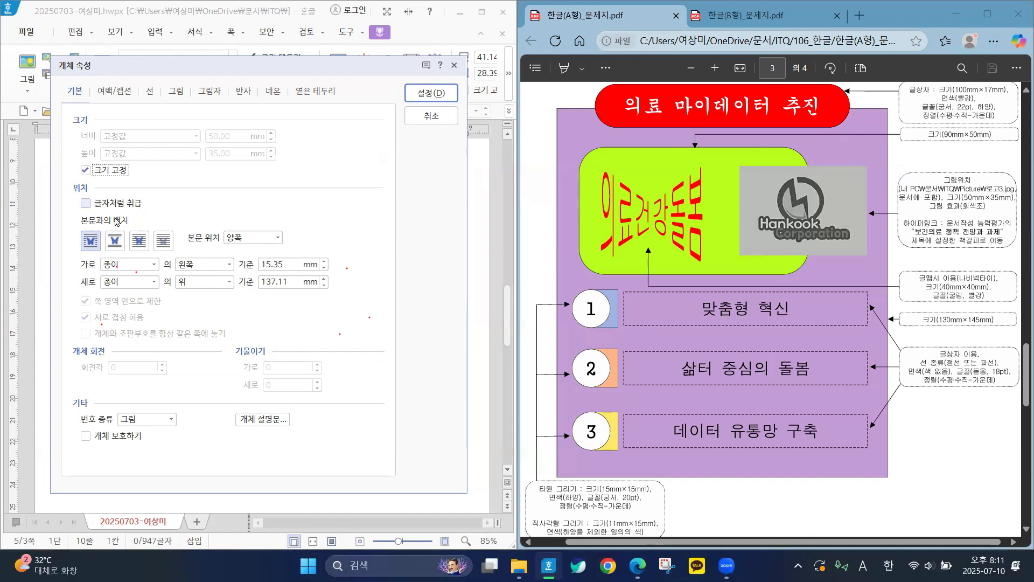
{"action": "left_click", "coordinate": [139, 243]}
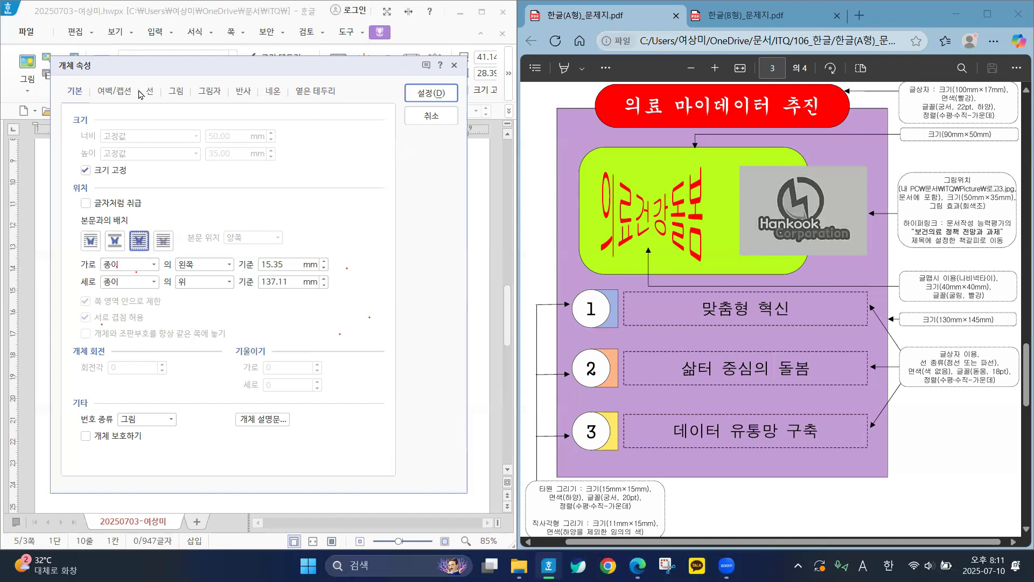
Apply the grayscale (회색조) effect to the logo and move it over the lime-green rectangle's right edge
{"action": "left_click", "coordinate": [176, 91]}
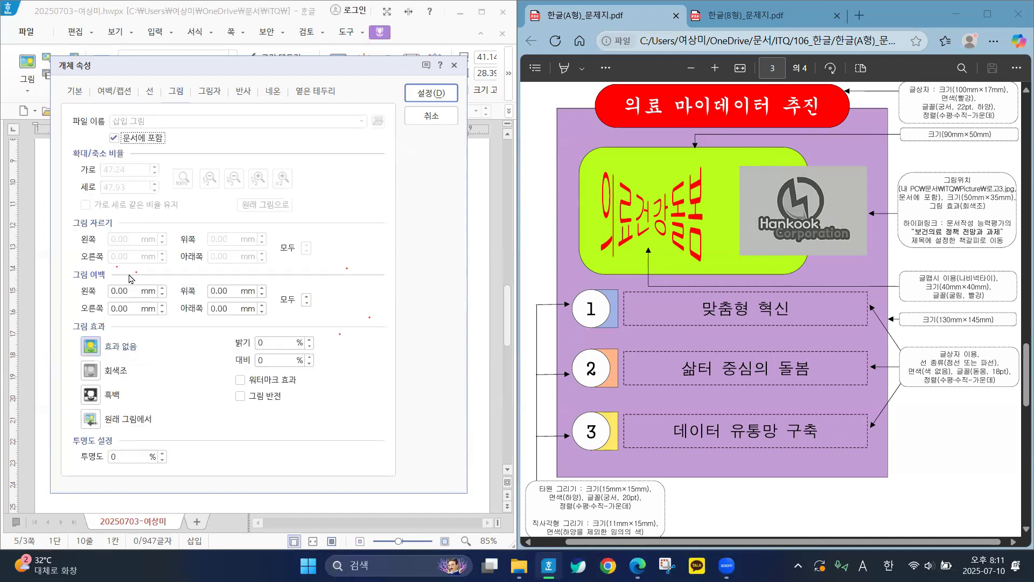
{"action": "left_click", "coordinate": [111, 377]}
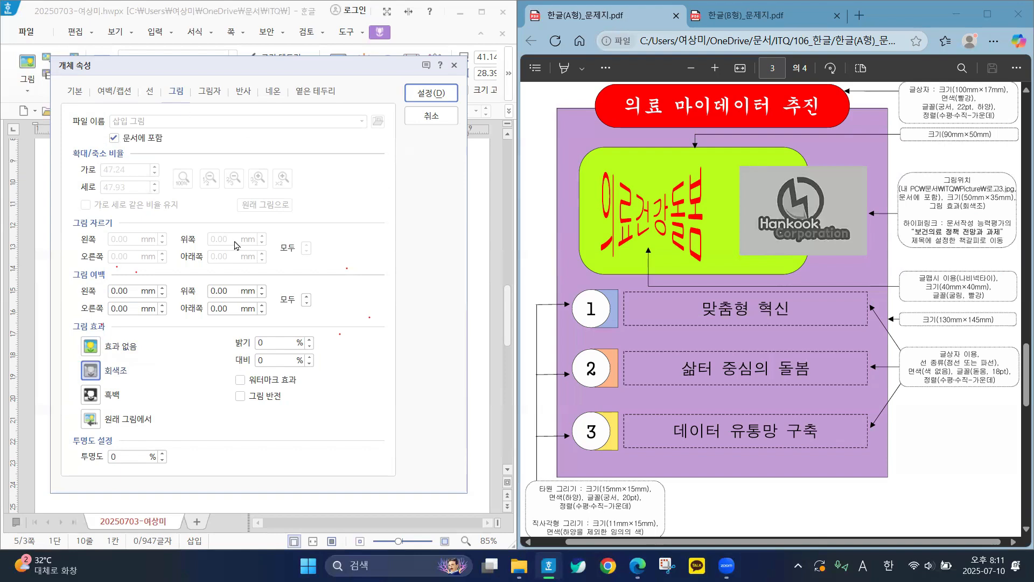
{"action": "left_click", "coordinate": [419, 95]}
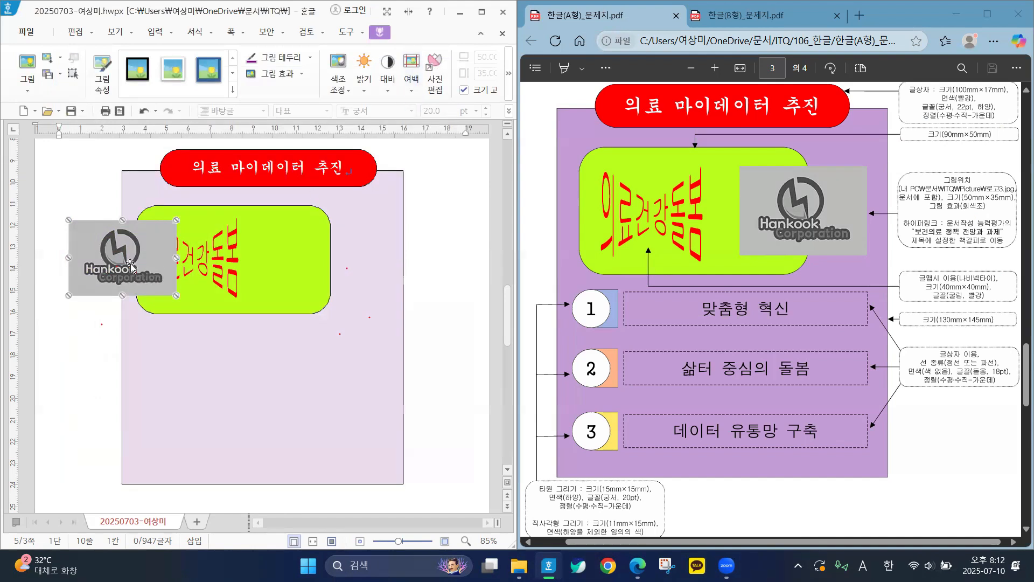
{"action": "left_click_drag", "start_coordinate": [130, 266], "coordinate": [316, 263]}
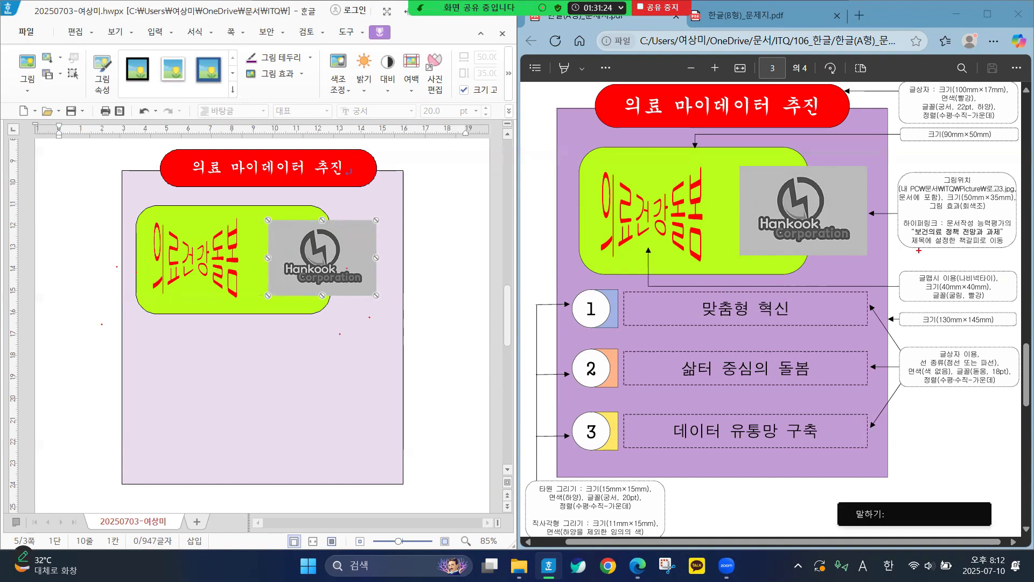
{"action": "mouse_move", "coordinate": [938, 213]}
{"action": "left_mouse_down"}
{"action": "mouse_move", "coordinate": [904, 219]}
{"action": "mouse_move", "coordinate": [944, 246]}
{"action": "mouse_move", "coordinate": [1013, 244]}
{"action": "mouse_move", "coordinate": [954, 214]}
{"action": "left_mouse_up"}
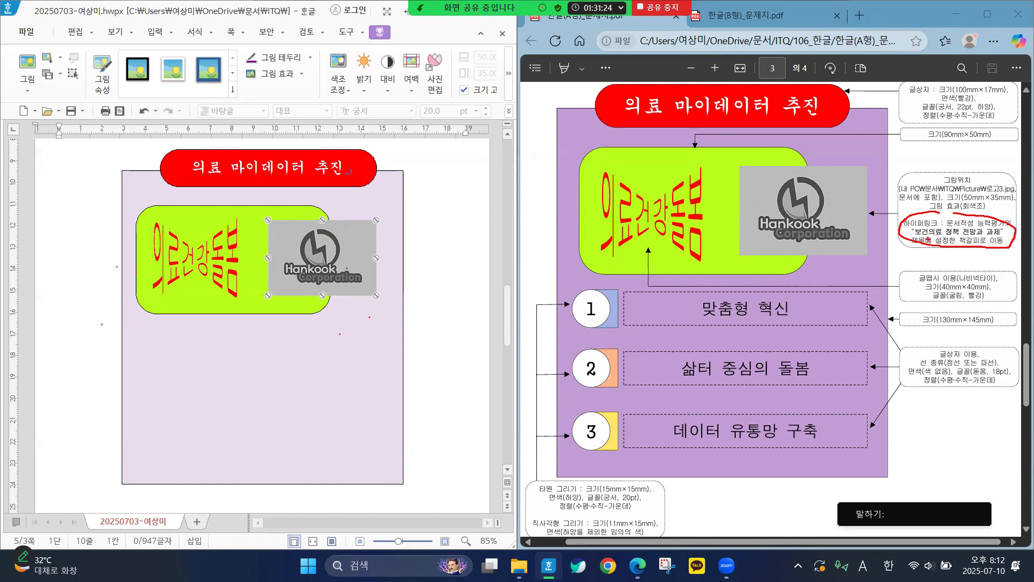
{"action": "mouse_move", "coordinate": [927, 241]}
{"action": "left_mouse_down"}
{"action": "mouse_move", "coordinate": [997, 237]}
{"action": "mouse_move", "coordinate": [964, 253]}
{"action": "mouse_move", "coordinate": [981, 230]}
{"action": "left_mouse_up"}
Add a hyperlink from the logo picture to the 보건의료 bookmark in the current document
{"action": "right_click", "coordinate": [315, 247]}
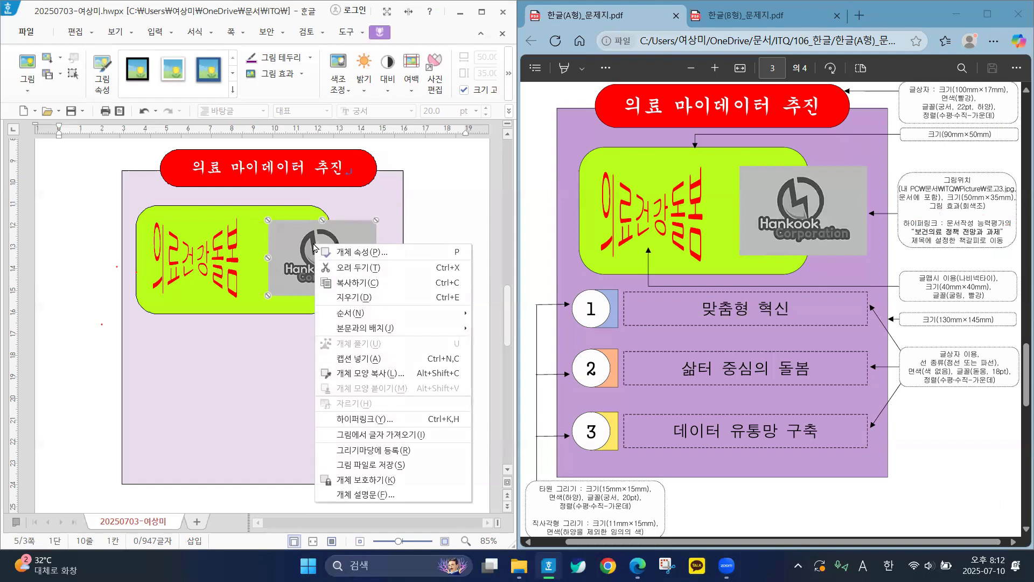
{"action": "left_click", "coordinate": [351, 426]}
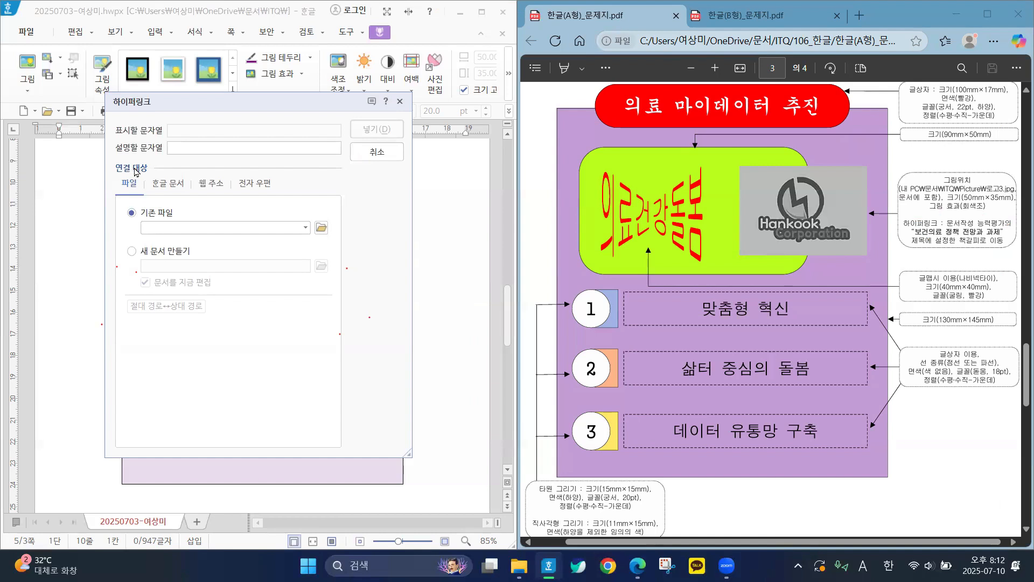
{"action": "left_click", "coordinate": [170, 187]}
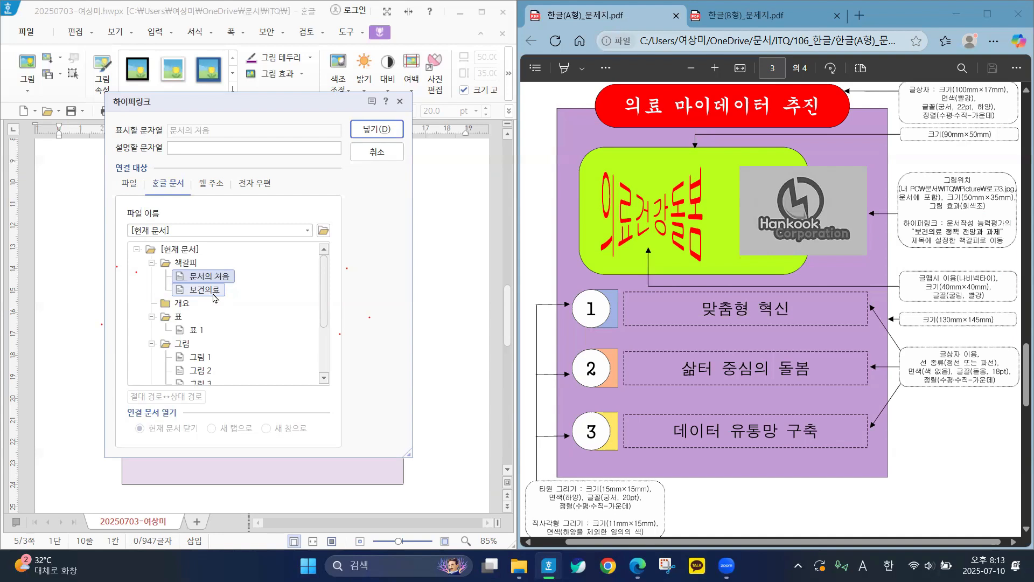
{"action": "left_click", "coordinate": [208, 294]}
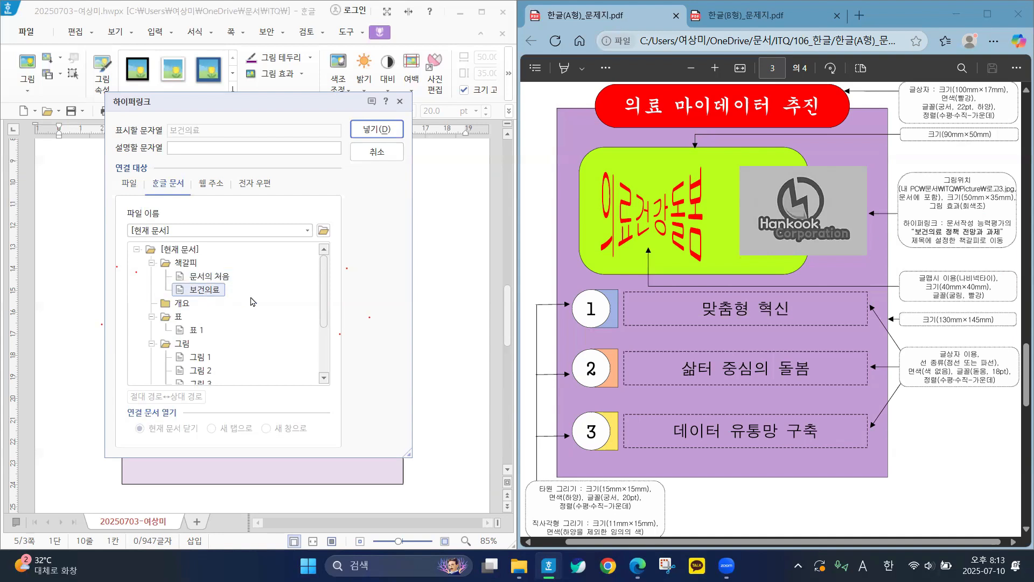
{"action": "left_click", "coordinate": [368, 130]}
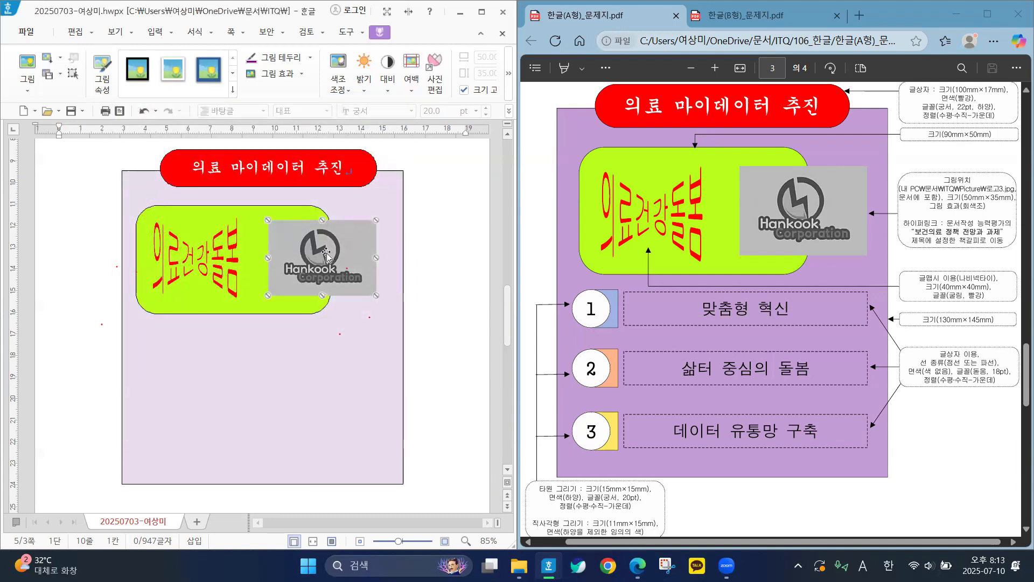
Check the logo picture's hyperlink target and deselect the picture
{"action": "mouse_move", "coordinate": [326, 253]}
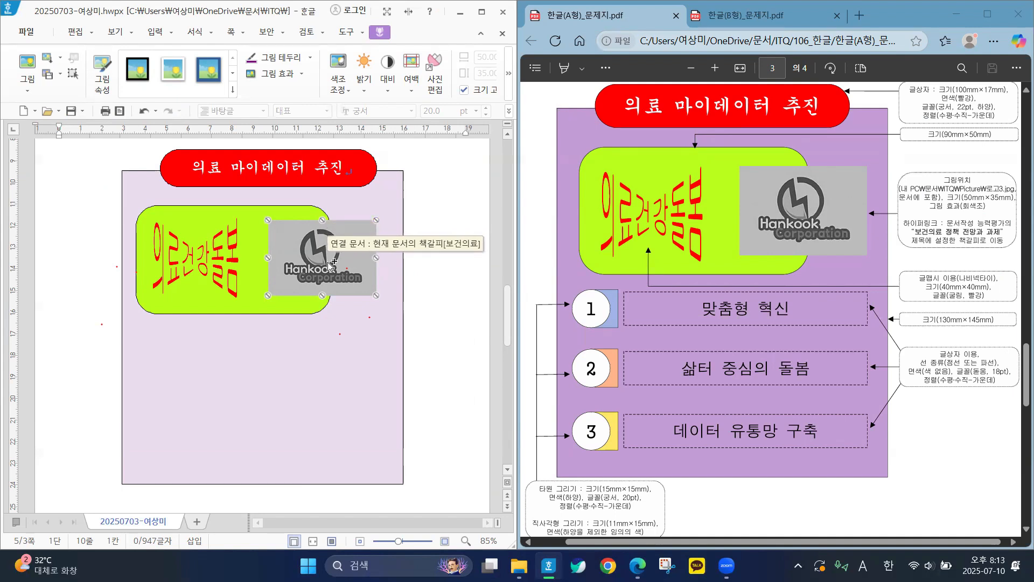
{"action": "left_click", "coordinate": [441, 259]}
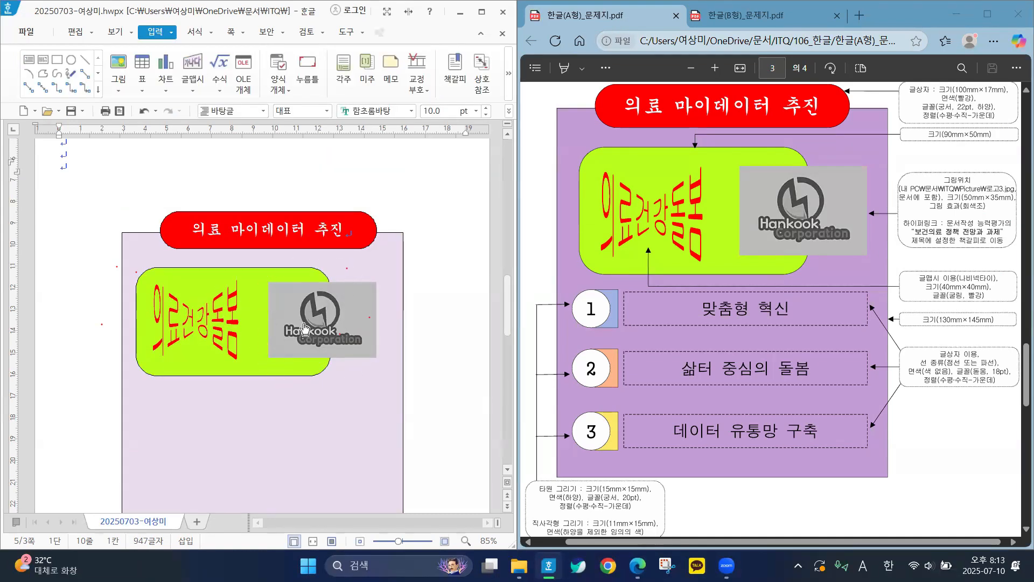
{"action": "left_click", "coordinate": [427, 257]}
{"action": "mouse_move", "coordinate": [318, 325]}
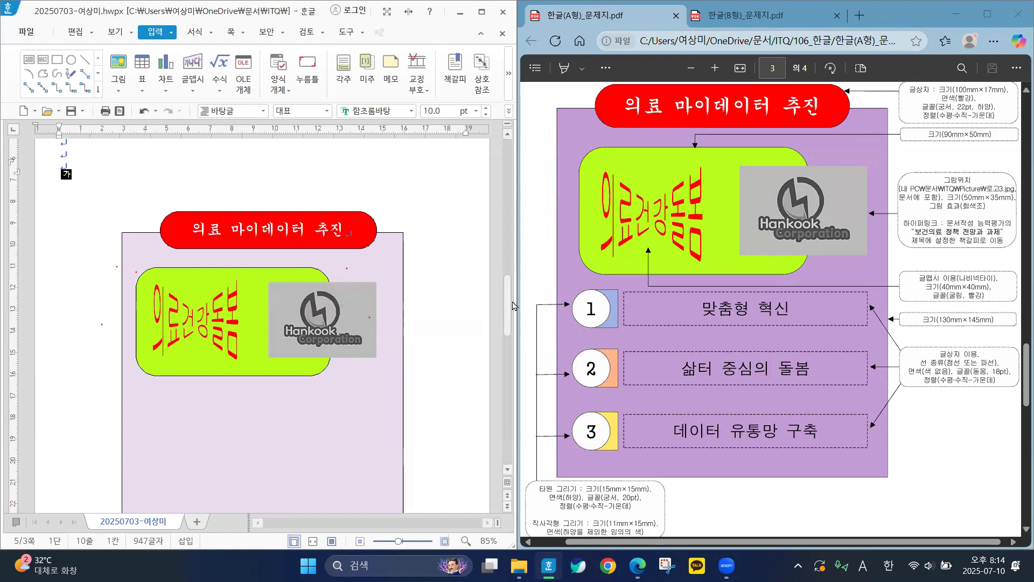
Examine the problem sheet's specifications for the circles, rectangles and text boxes in the three numbered rows
{"action": "left_click_drag", "start_coordinate": [507, 305], "coordinate": [506, 321]}
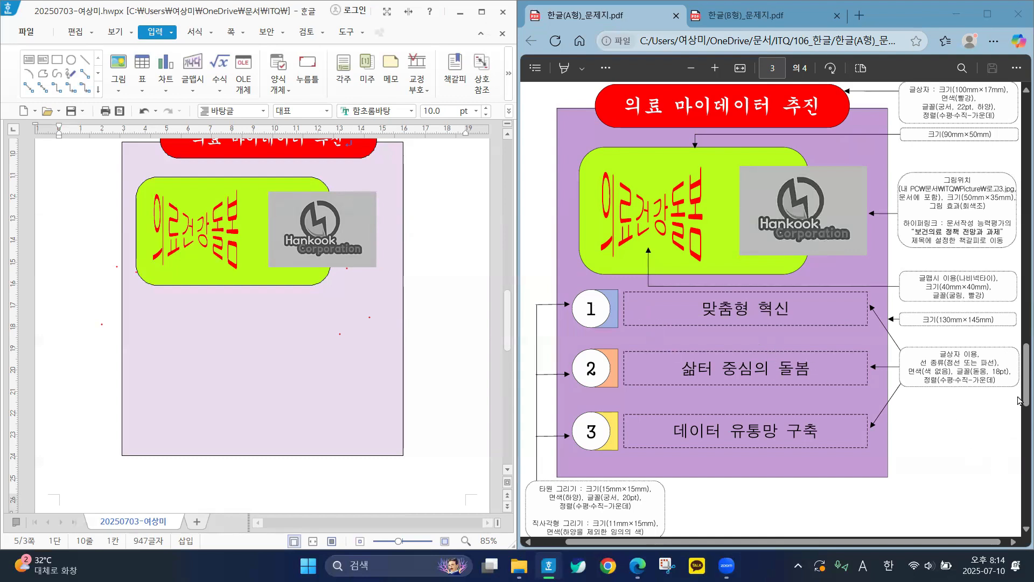
{"action": "left_click_drag", "start_coordinate": [1020, 391], "coordinate": [1020, 411]}
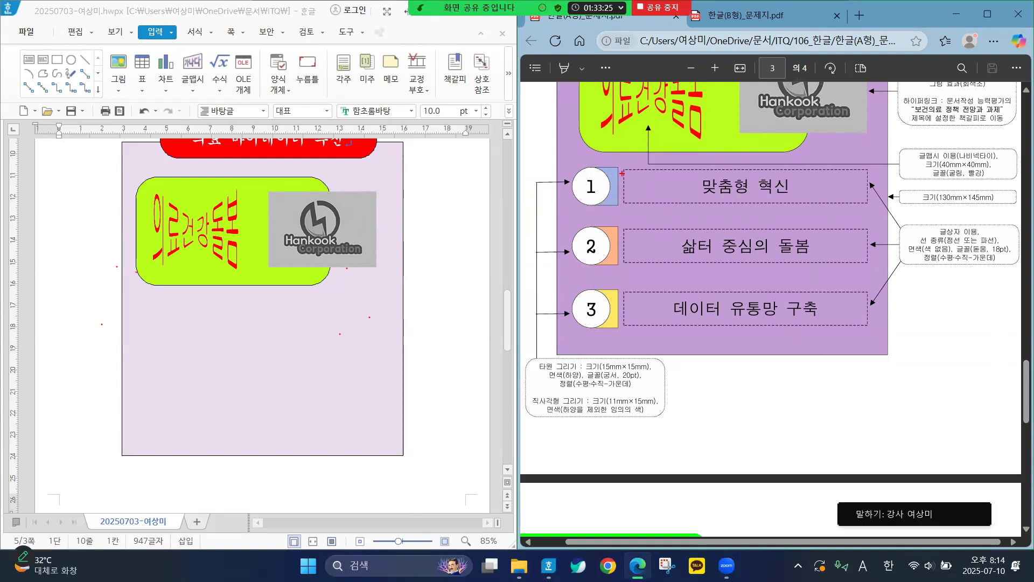
{"action": "mouse_move", "coordinate": [611, 172]}
{"action": "left_mouse_down"}
{"action": "mouse_move", "coordinate": [627, 171]}
{"action": "mouse_move", "coordinate": [570, 176]}
{"action": "left_mouse_up"}
{"action": "left_click_drag", "start_coordinate": [655, 204], "coordinate": [692, 204]}
{"action": "mouse_move", "coordinate": [973, 222]}
{"action": "left_mouse_down"}
{"action": "mouse_move", "coordinate": [961, 218]}
{"action": "mouse_move", "coordinate": [927, 237]}
{"action": "mouse_move", "coordinate": [982, 241]}
{"action": "mouse_move", "coordinate": [960, 215]}
{"action": "left_mouse_up"}
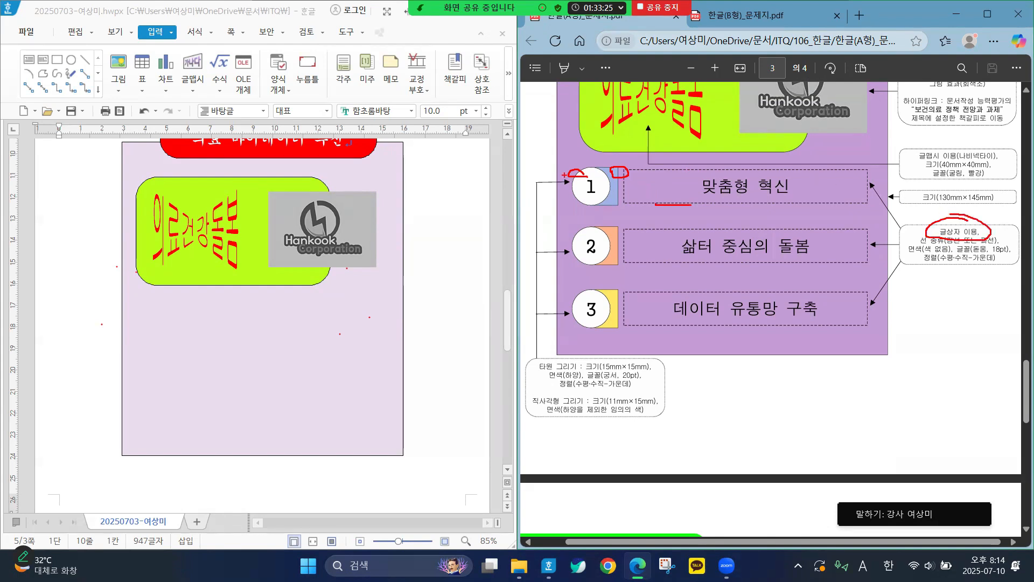
{"action": "mouse_move", "coordinate": [595, 158]}
{"action": "left_mouse_down"}
{"action": "mouse_move", "coordinate": [554, 205]}
{"action": "mouse_move", "coordinate": [803, 223]}
{"action": "mouse_move", "coordinate": [872, 177]}
{"action": "mouse_move", "coordinate": [581, 163]}
{"action": "left_mouse_up"}
{"action": "left_click_drag", "start_coordinate": [598, 254], "coordinate": [726, 260]}
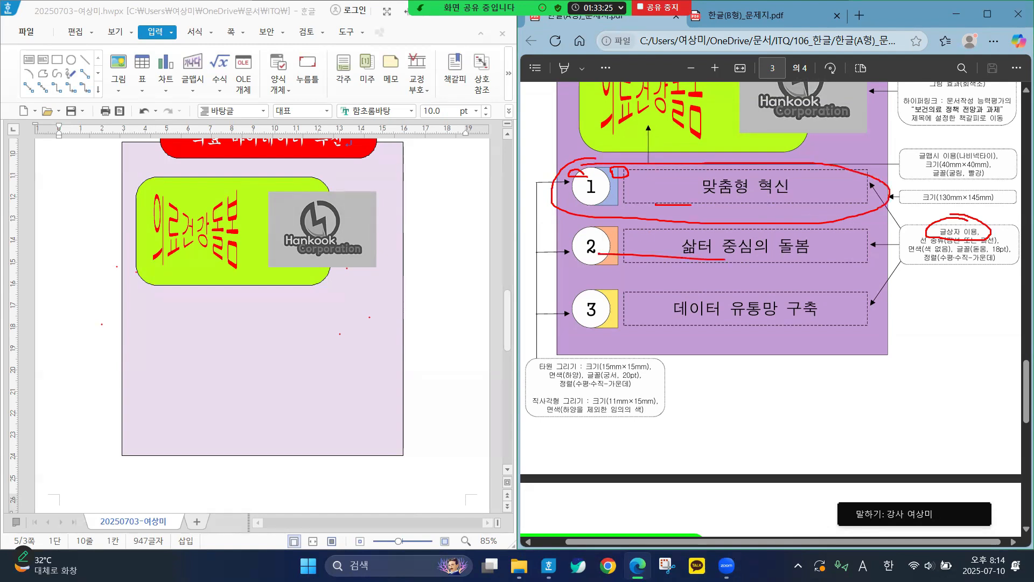
{"action": "left_click_drag", "start_coordinate": [609, 317], "coordinate": [702, 323]}
{"action": "key", "text": "Escape"}
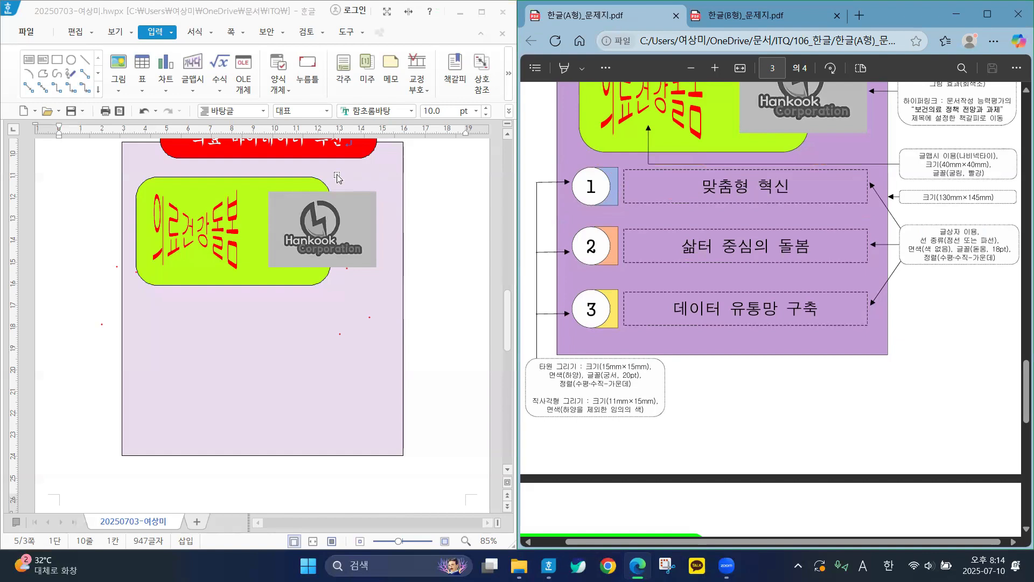
Draw a rectangle across the large lavender rectangle's left edge, set it to 11 × 15 mm and lock its size
{"action": "left_click", "coordinate": [58, 61]}
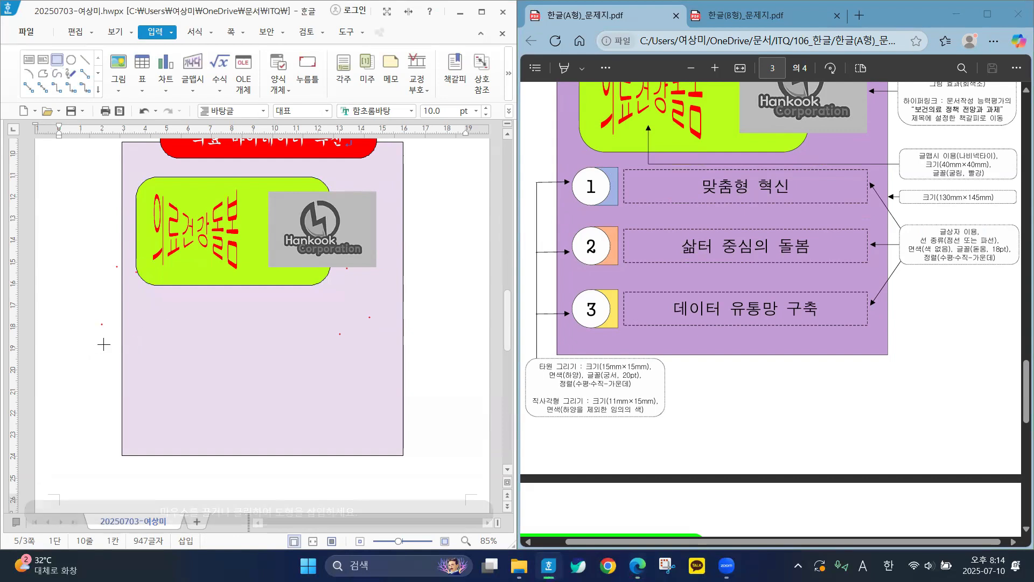
{"action": "left_click_drag", "start_coordinate": [99, 340], "coordinate": [145, 393]}
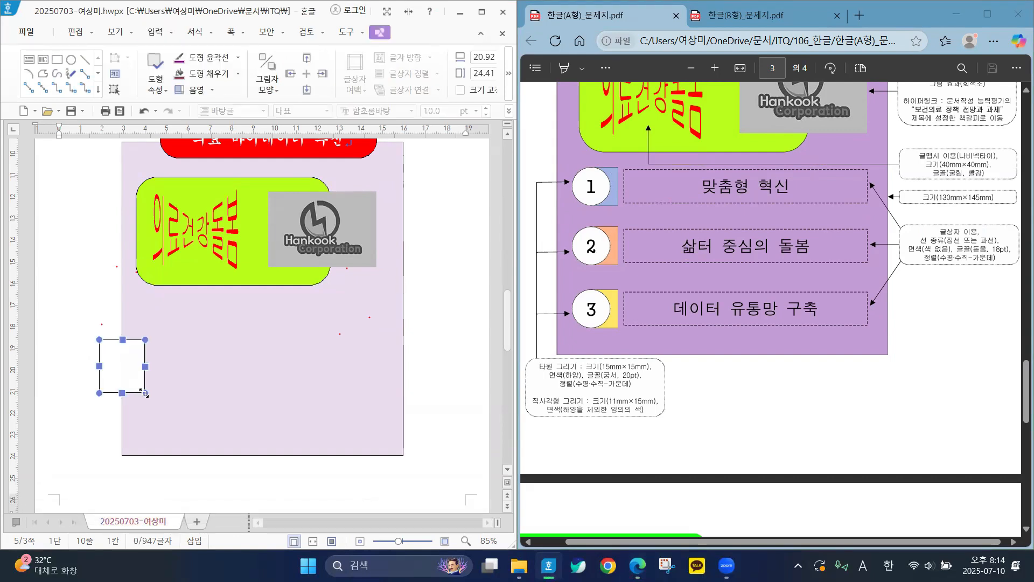
{"action": "double_click", "coordinate": [122, 368]}
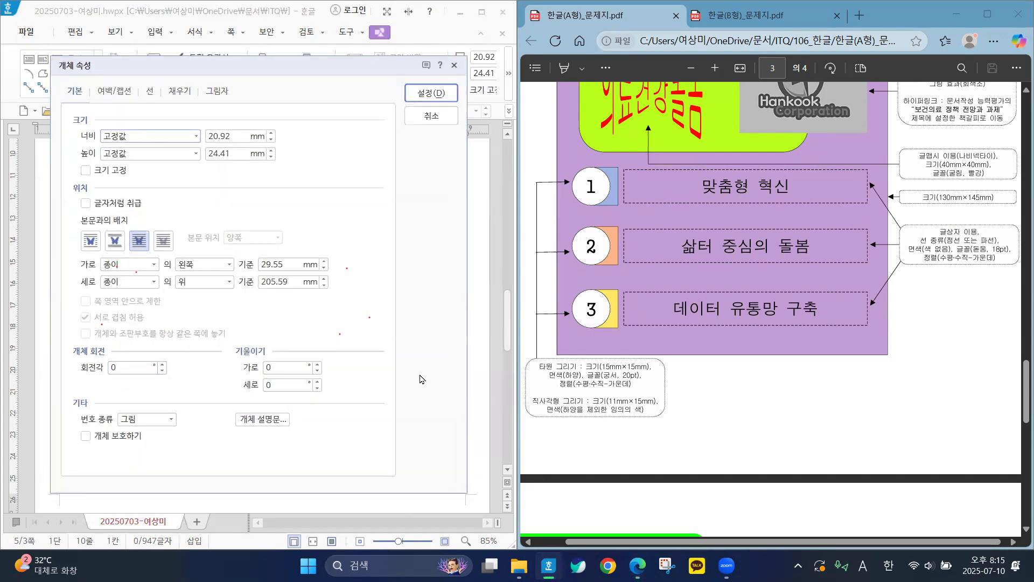
{"action": "mouse_move", "coordinate": [566, 391]}
{"action": "left_mouse_down"}
{"action": "mouse_move", "coordinate": [527, 403]}
{"action": "mouse_move", "coordinate": [629, 427]}
{"action": "mouse_move", "coordinate": [655, 390]}
{"action": "mouse_move", "coordinate": [570, 389]}
{"action": "left_mouse_up"}
{"action": "left_click", "coordinate": [259, 138]}
{"action": "left_click", "coordinate": [271, 133]}
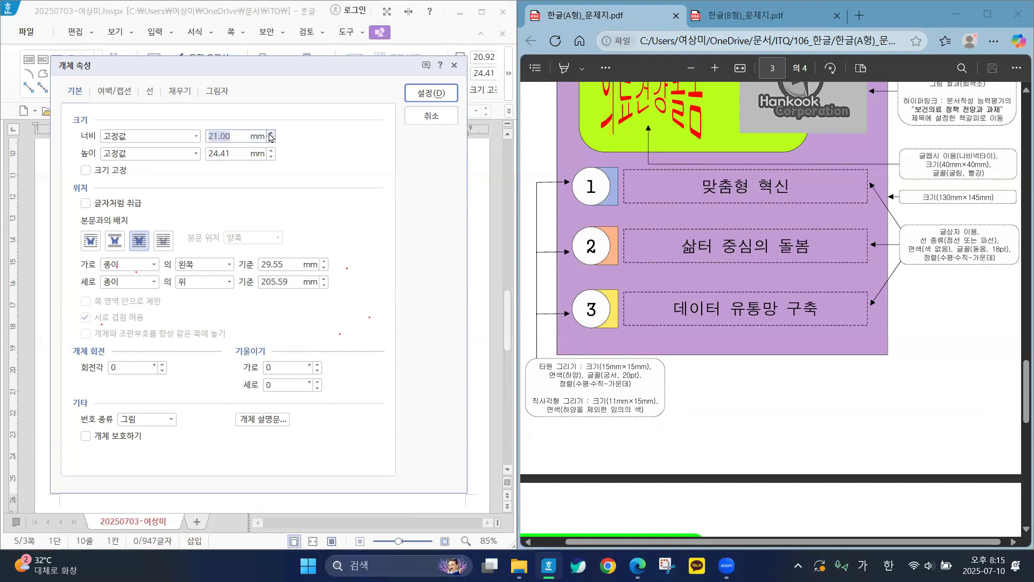
{"action": "type", "text": "11"}
{"action": "key", "text": "Tab"}
{"action": "key", "text": "Tab"}
{"action": "type", "text": "15"}
{"action": "left_click", "coordinate": [86, 170]}
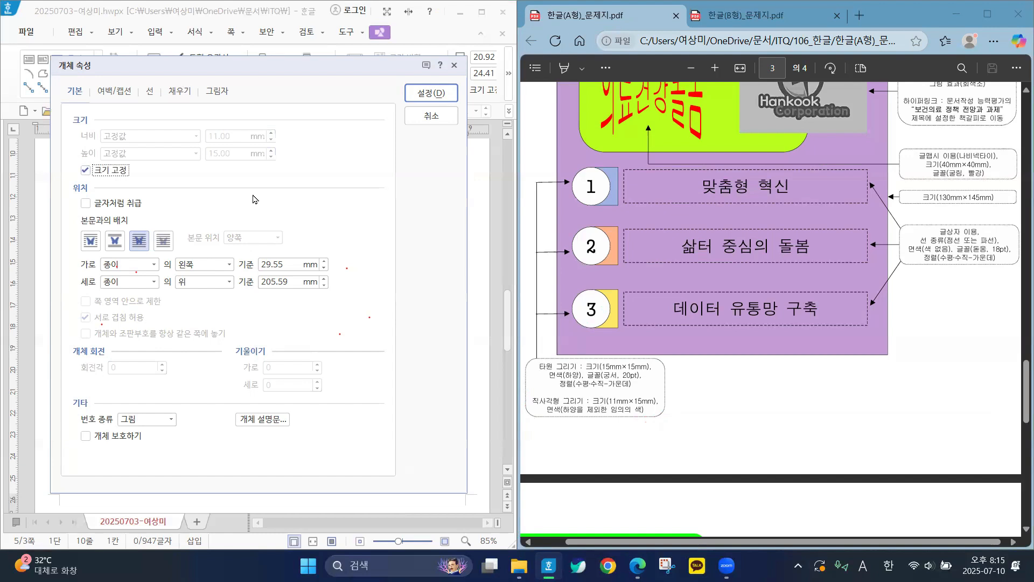
Fill the small rectangle with 하늘색 80% 밝게 and move it just below the lime-green rectangle, near its left end
{"action": "left_click", "coordinate": [181, 91]}
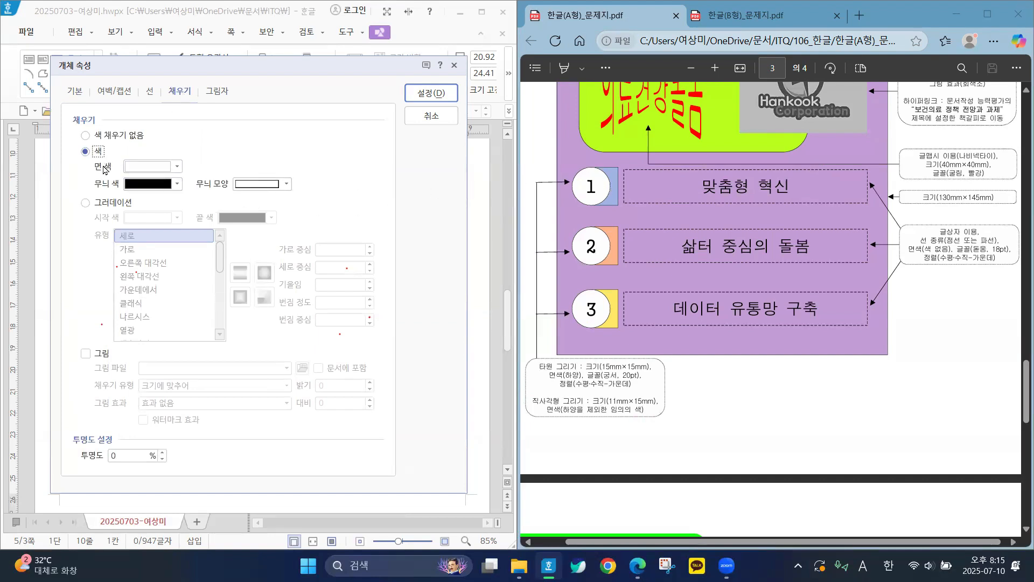
{"action": "left_click", "coordinate": [177, 166]}
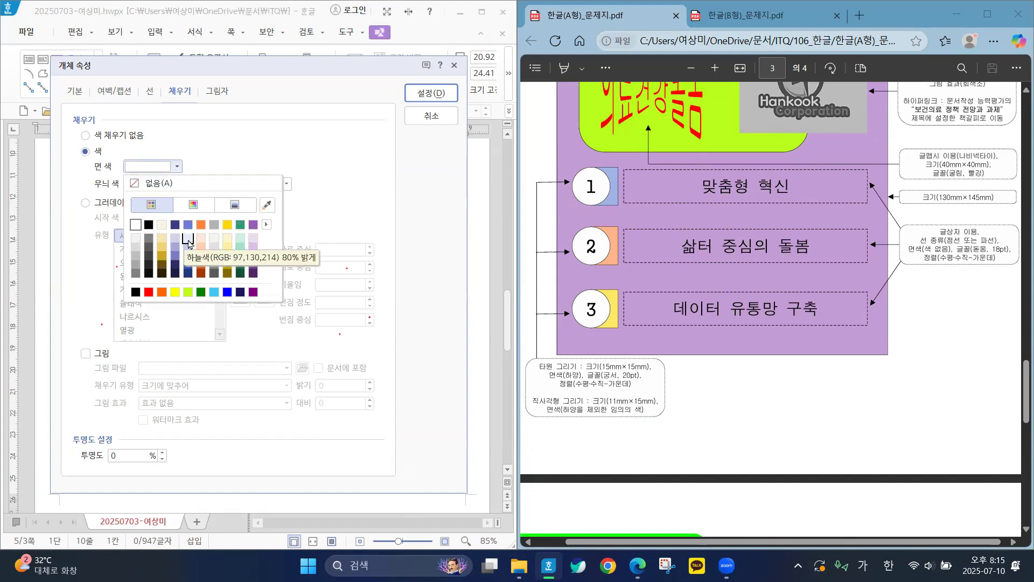
{"action": "left_click", "coordinate": [188, 240]}
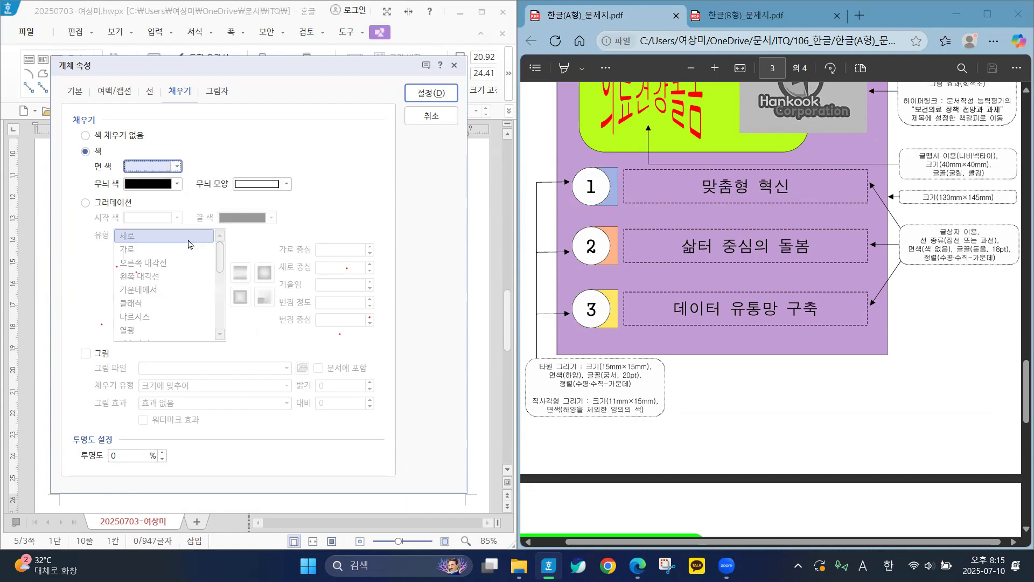
{"action": "left_click", "coordinate": [429, 94]}
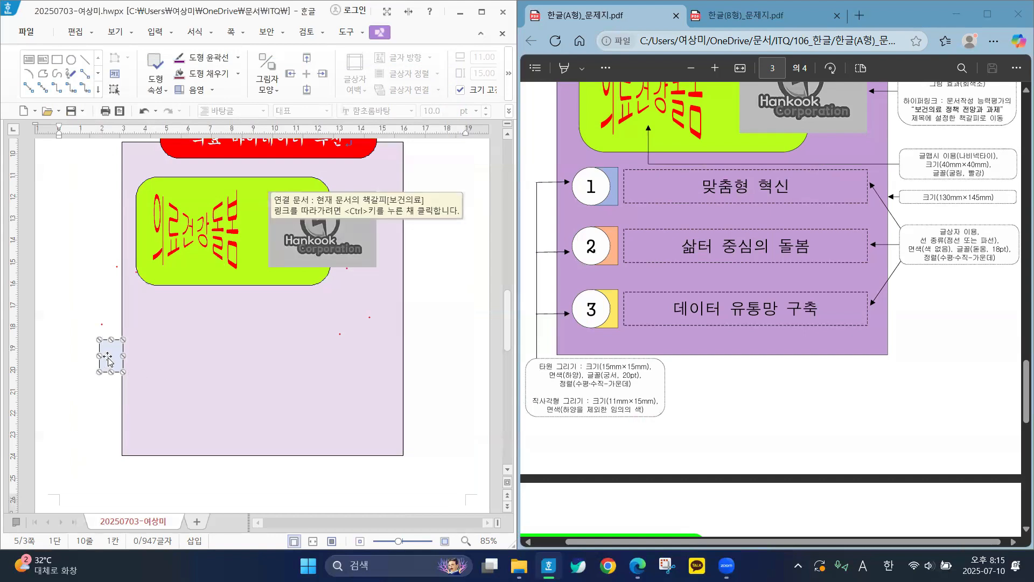
{"action": "left_click_drag", "start_coordinate": [108, 360], "coordinate": [167, 322]}
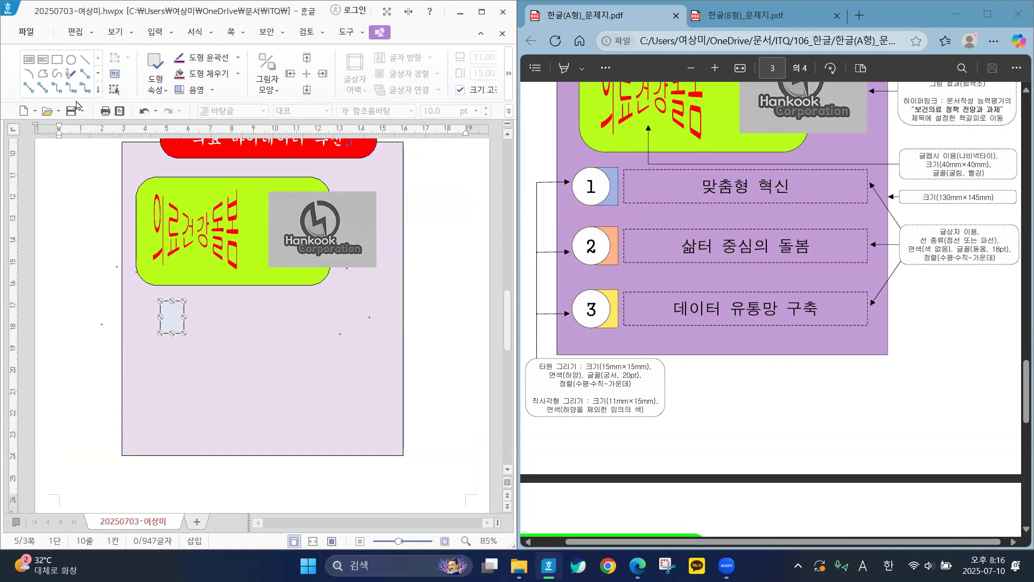
Draw an ellipse across the lavender rectangle's left edge, set it to 15 × 15 mm and lock its size, keeping the white fill
{"action": "left_click", "coordinate": [70, 64]}
{"action": "left_click_drag", "start_coordinate": [86, 333], "coordinate": [148, 392]}
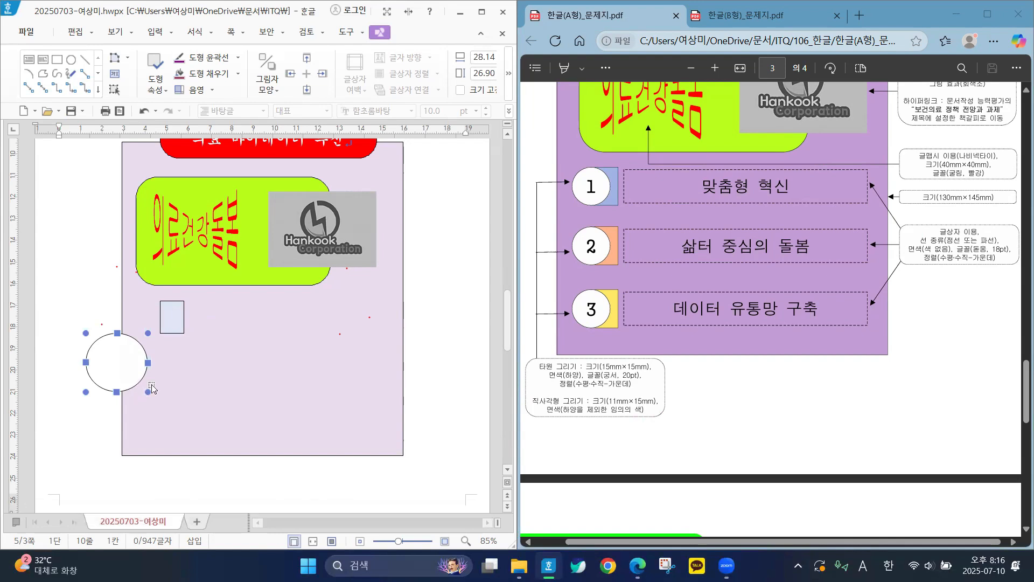
{"action": "double_click", "coordinate": [112, 366]}
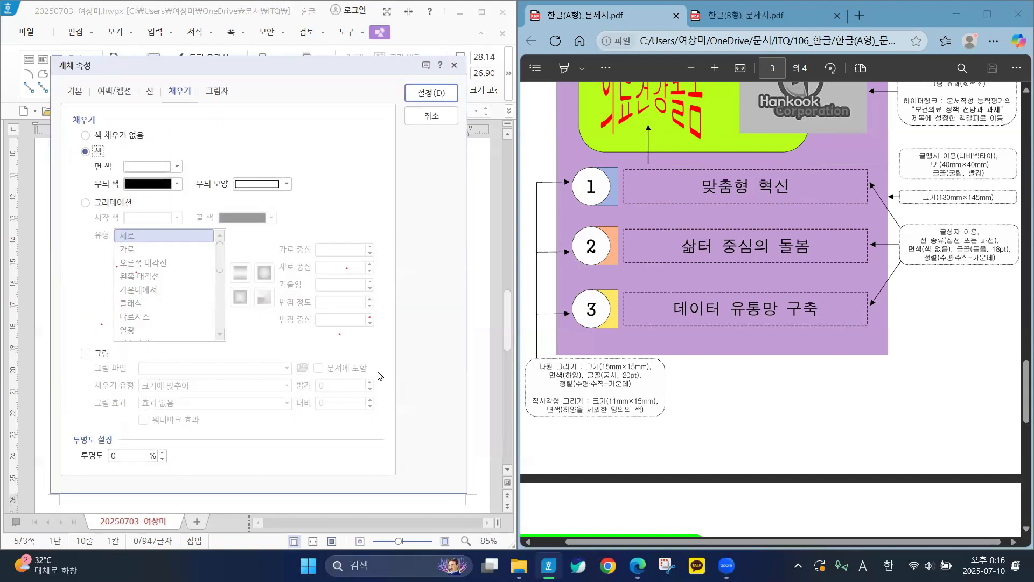
{"action": "mouse_move", "coordinate": [564, 342]}
{"action": "left_mouse_down"}
{"action": "mouse_move", "coordinate": [536, 361]}
{"action": "mouse_move", "coordinate": [592, 394]}
{"action": "mouse_move", "coordinate": [668, 389]}
{"action": "mouse_move", "coordinate": [631, 350]}
{"action": "mouse_move", "coordinate": [559, 342]}
{"action": "left_mouse_up"}
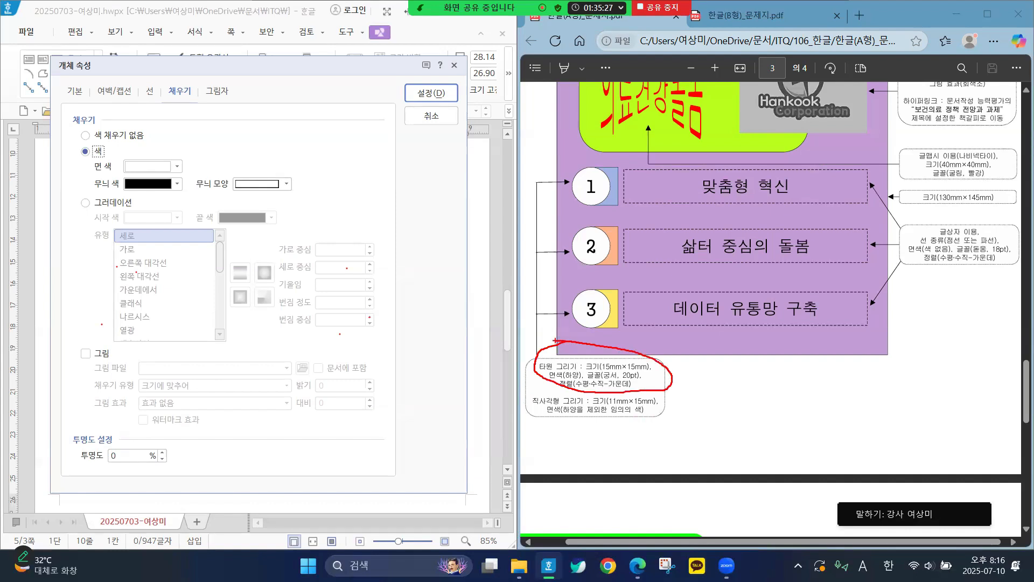
{"action": "key", "text": "Escape"}
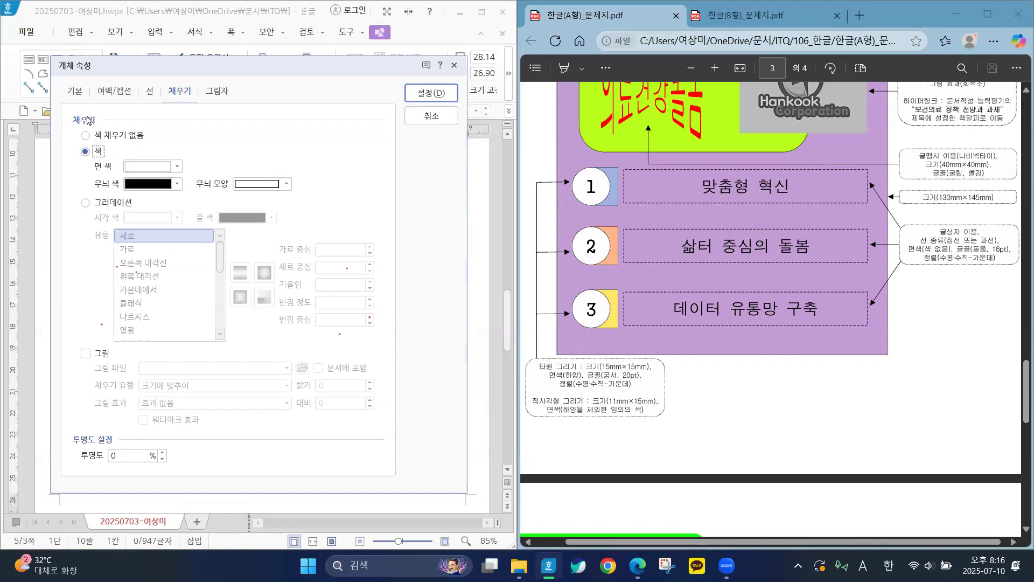
{"action": "left_click", "coordinate": [78, 95]}
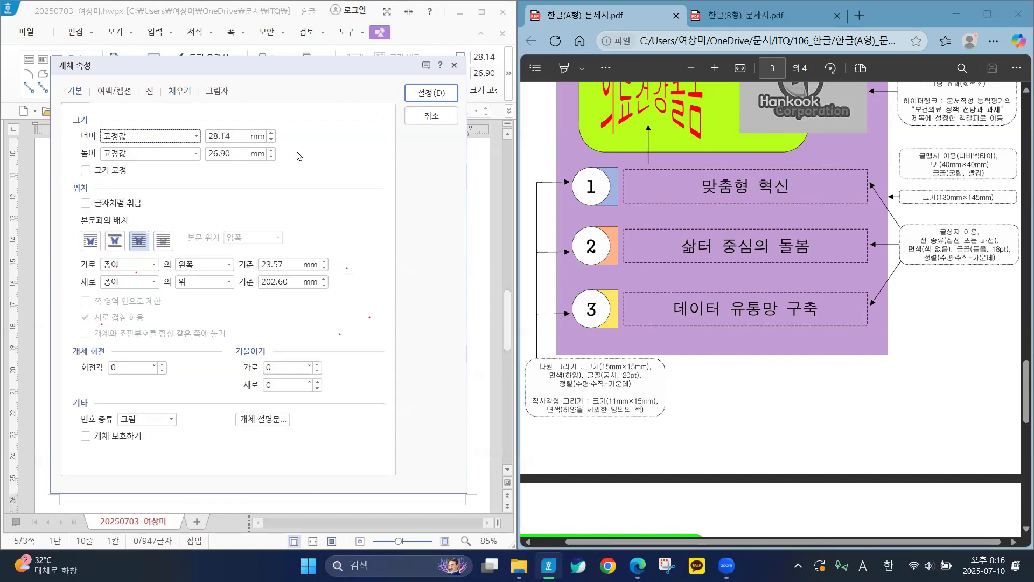
{"action": "left_click", "coordinate": [272, 134]}
{"action": "type", "text": "15"}
{"action": "key", "text": "Tab"}
{"action": "key", "text": "Tab"}
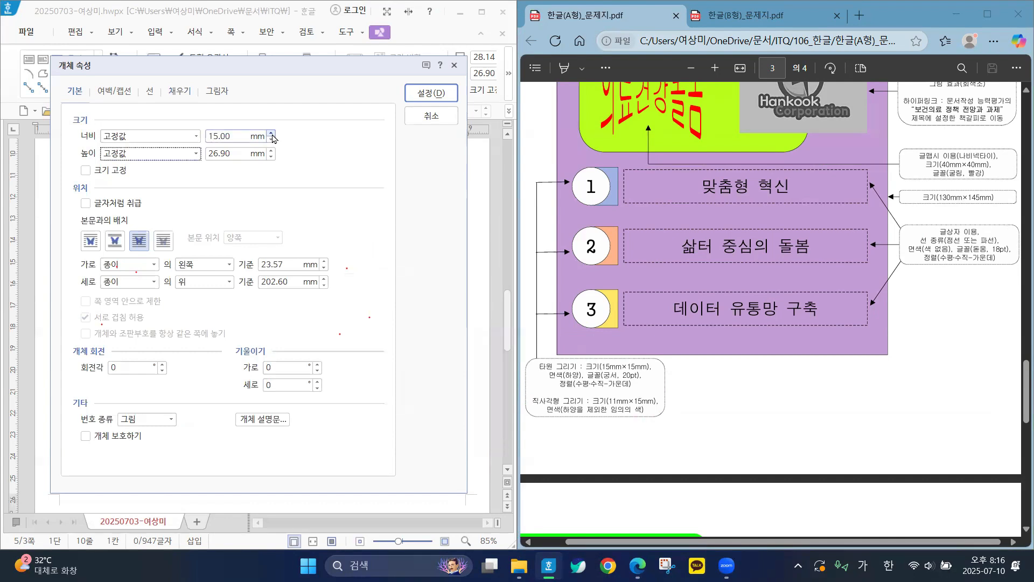
{"action": "type", "text": "15"}
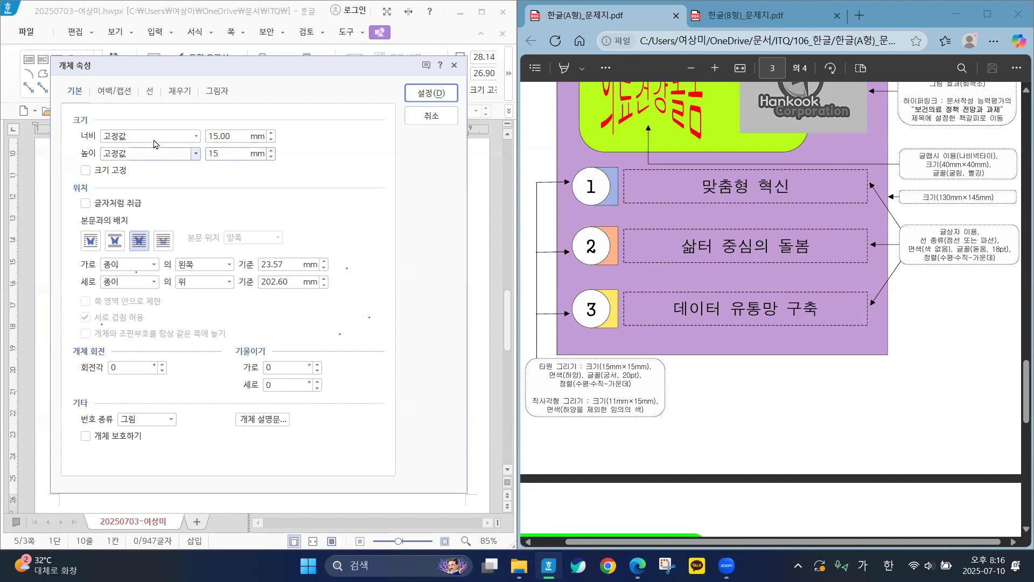
{"action": "left_click", "coordinate": [85, 170]}
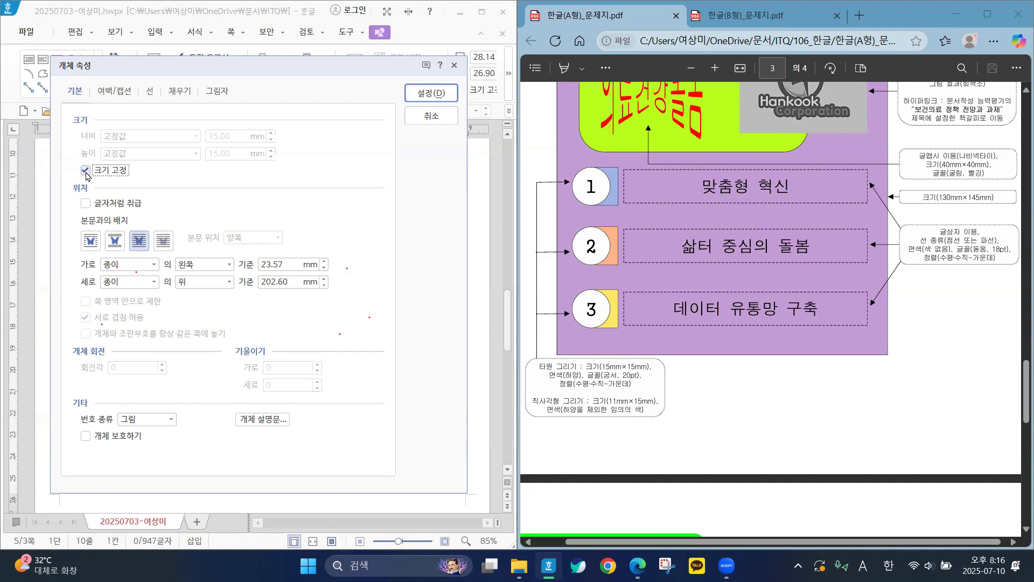
{"action": "left_click", "coordinate": [185, 92]}
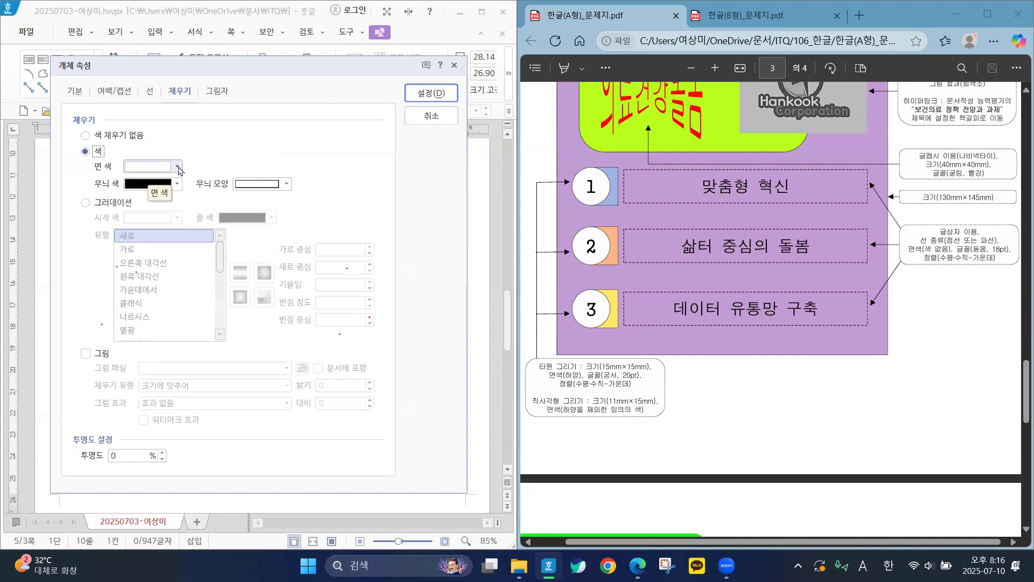
{"action": "left_click", "coordinate": [425, 93]}
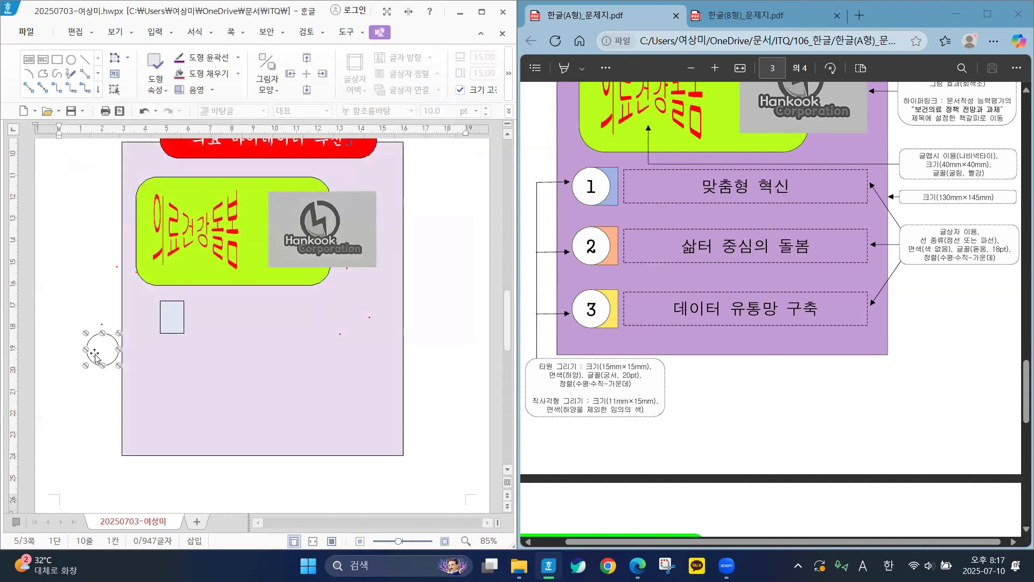
Move the white circle over the small sky-blue rectangle, overlapping its left part with their tops aligned
{"action": "left_click_drag", "start_coordinate": [100, 353], "coordinate": [164, 322]}
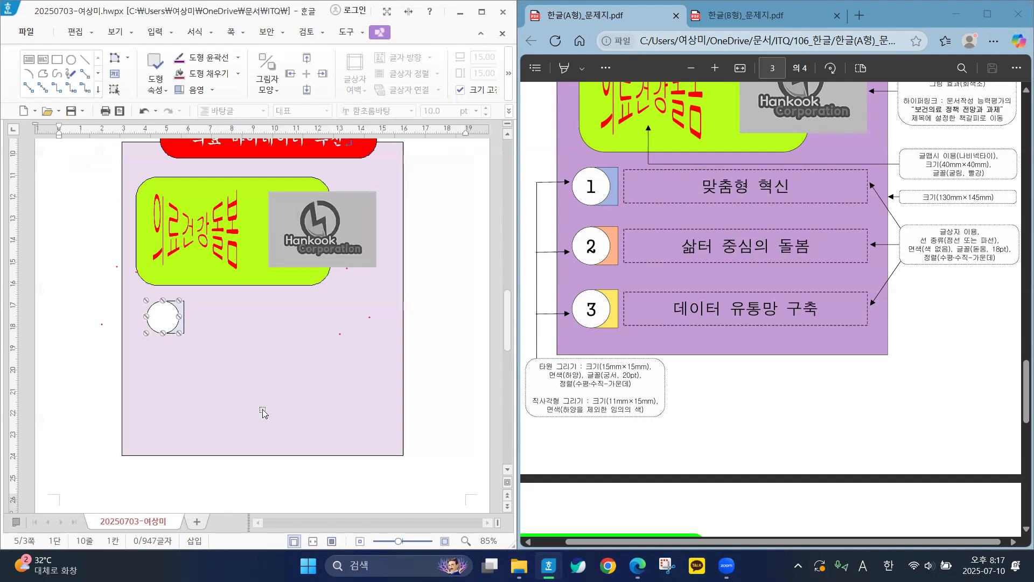
{"action": "key", "text": "Left"}
{"action": "key", "text": "Left"}
{"action": "key", "text": "Left"}
{"action": "key", "text": "Left"}
{"action": "key", "text": "Left"}
{"action": "key", "text": "Left"}
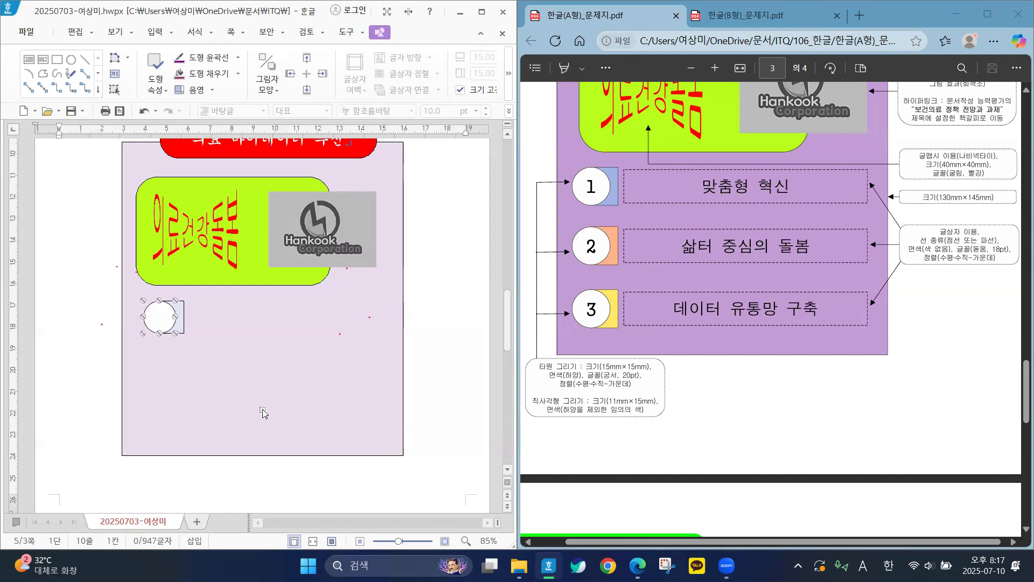
{"action": "key", "text": "Left"}
{"action": "key", "text": "Left"}
{"action": "key", "text": "Left"}
{"action": "key", "text": "Left"}
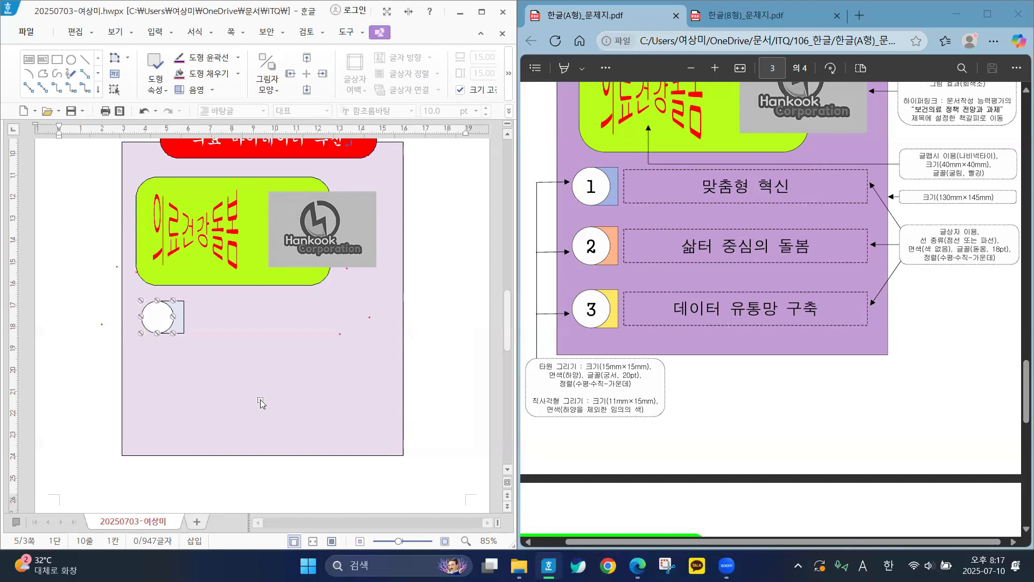
Make the white circle accept text and enter the number 1 inside it
{"action": "right_click", "coordinate": [159, 322]}
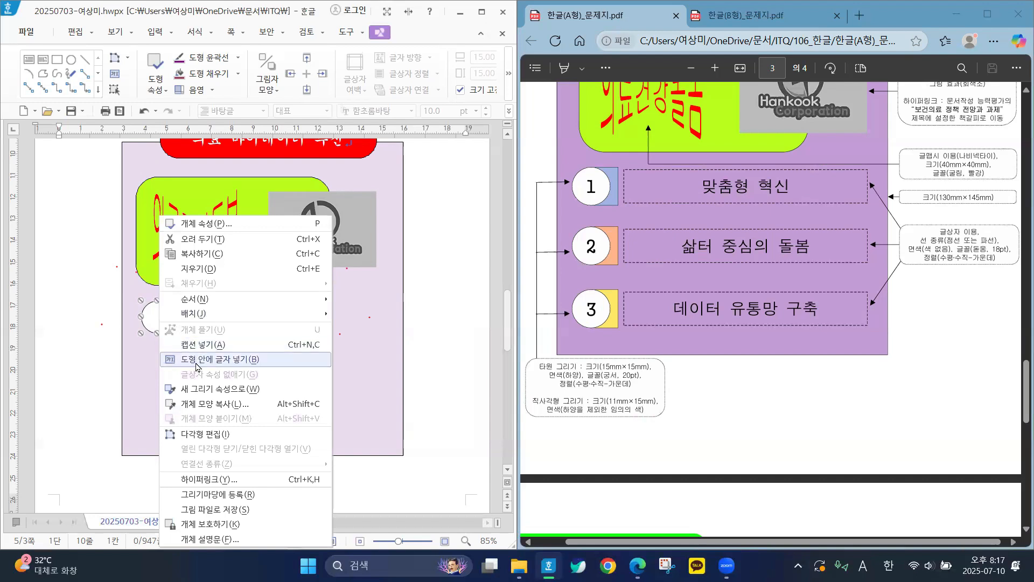
{"action": "left_click", "coordinate": [196, 359]}
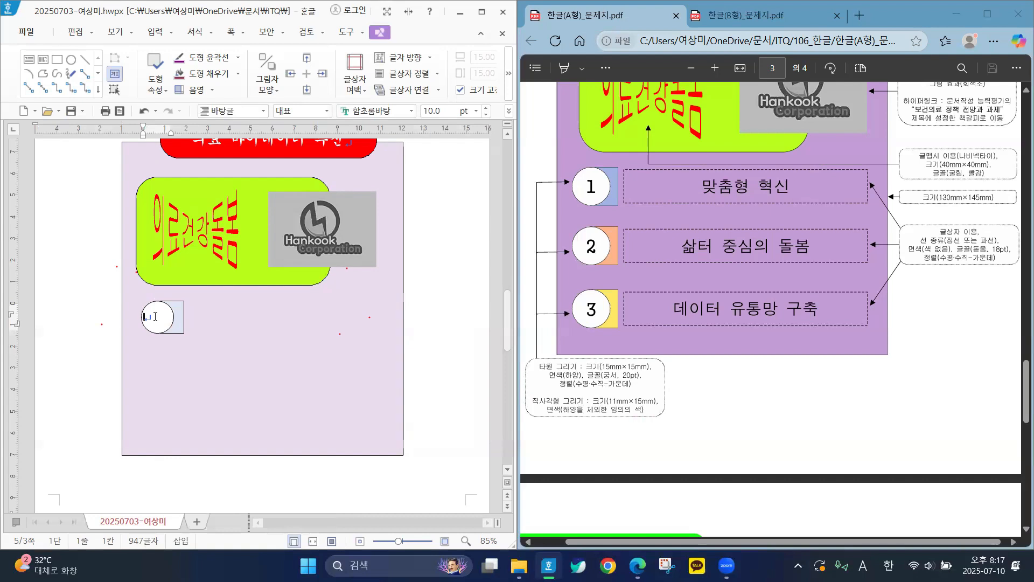
{"action": "type", "text": "1"}
Format the circle's number 1 in 궁서 at 20 pt and center it horizontally
{"action": "key", "text": "shift+Home"}
{"action": "left_click", "coordinate": [411, 111]}
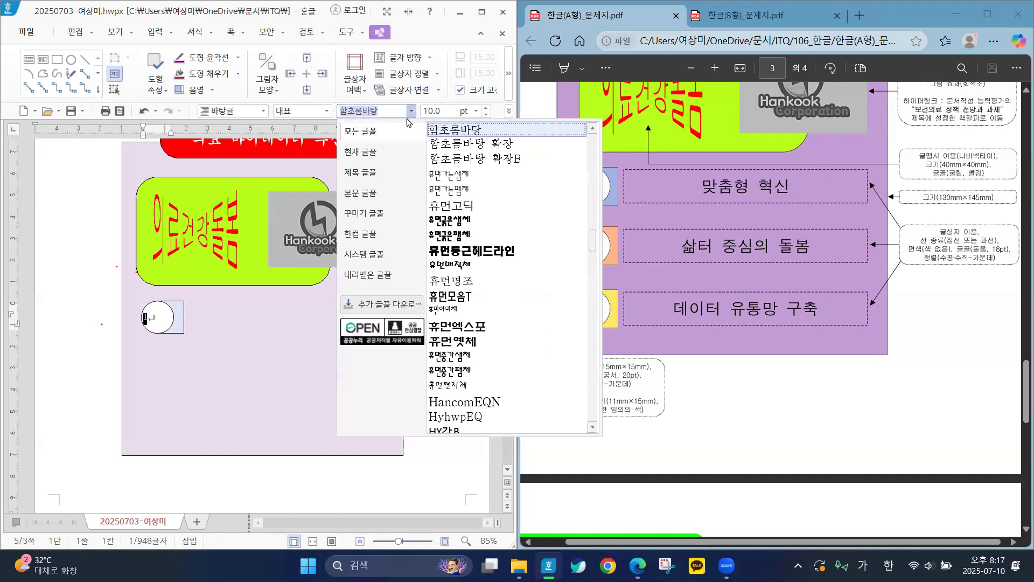
{"action": "type", "text": "궁"}
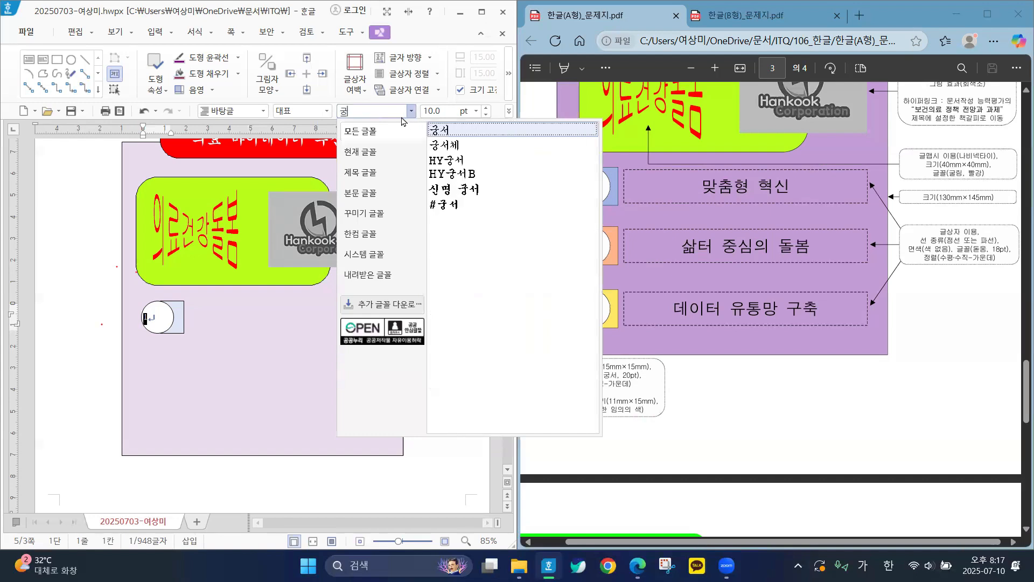
{"action": "left_click", "coordinate": [445, 130]}
{"action": "left_click", "coordinate": [477, 112]}
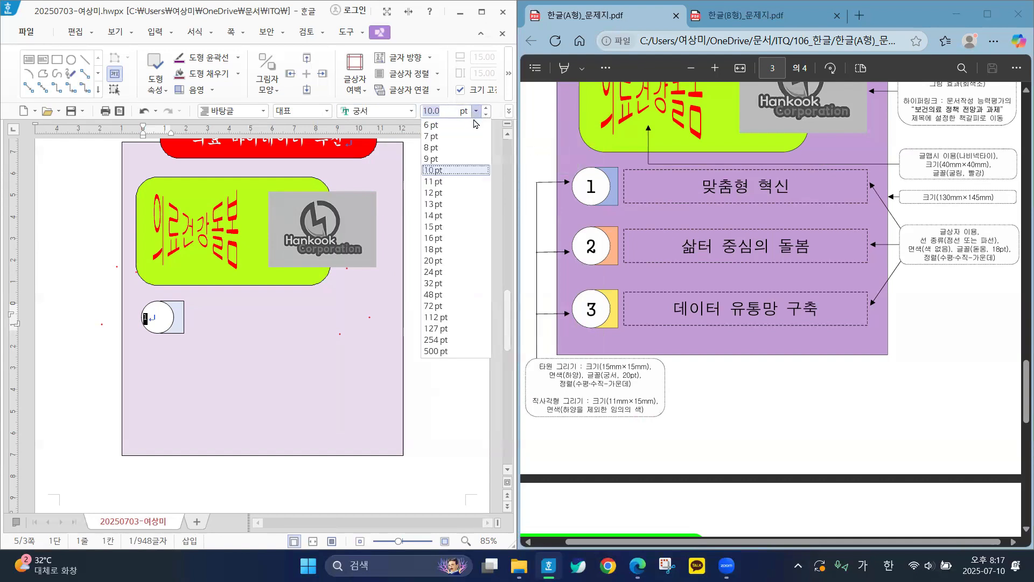
{"action": "left_click", "coordinate": [432, 261]}
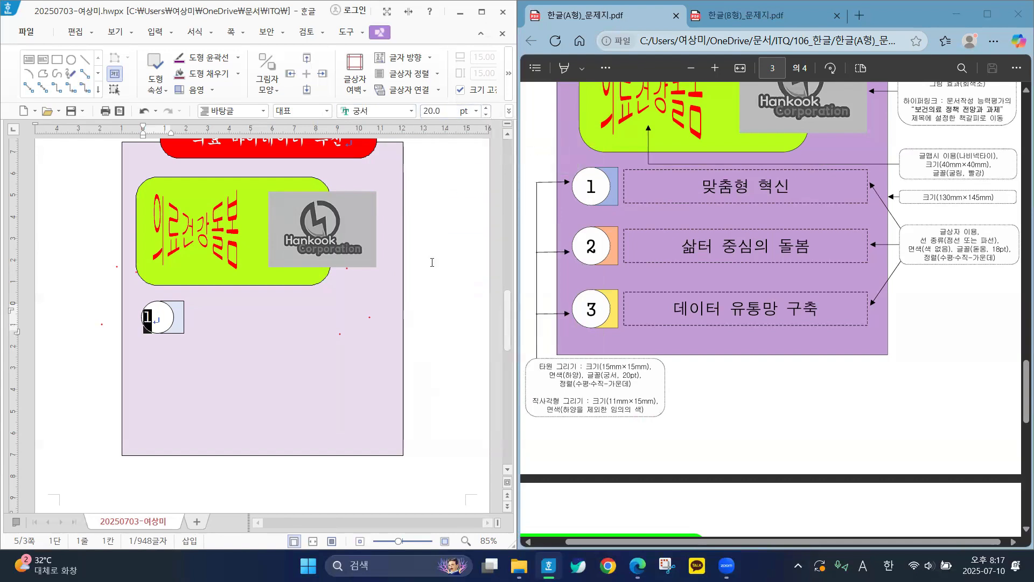
{"action": "left_click", "coordinate": [509, 114]}
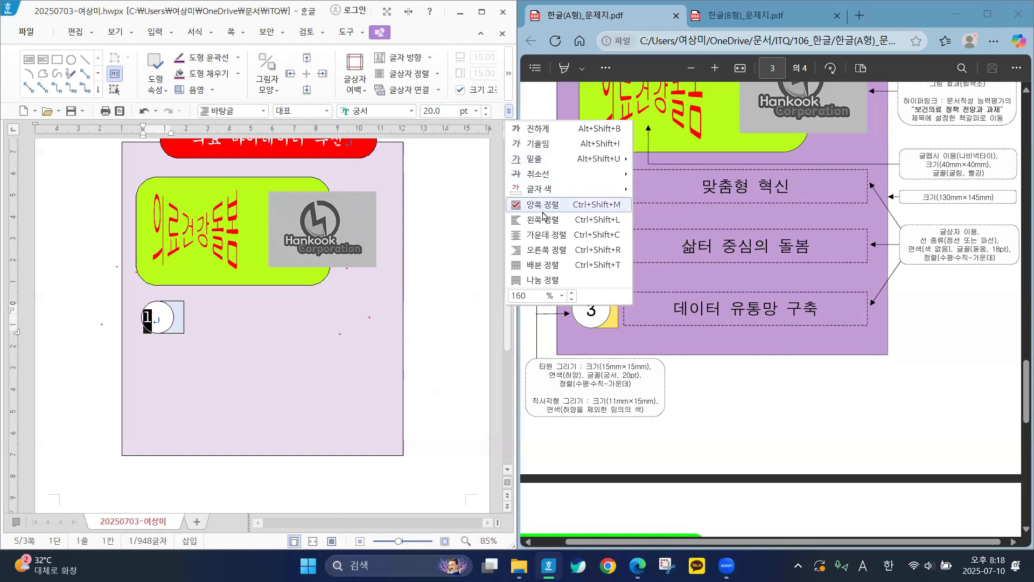
{"action": "left_click", "coordinate": [530, 236]}
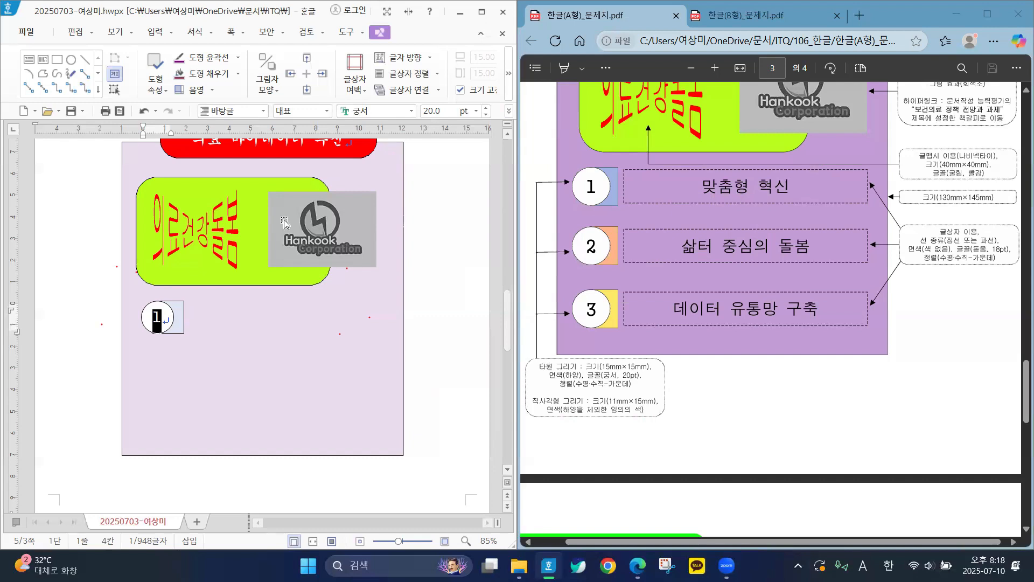
Draw a text box about 85 × 13 mm beside the sky-blue rectangle and enter 데이터 유통망 구축 in it
{"action": "left_click", "coordinate": [28, 64]}
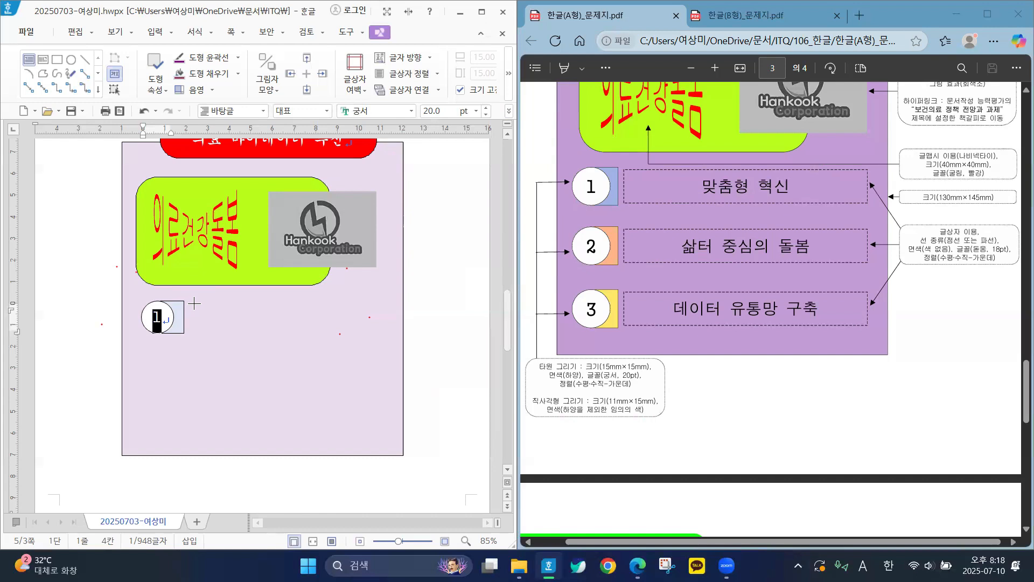
{"action": "left_click_drag", "start_coordinate": [194, 304], "coordinate": [386, 332]}
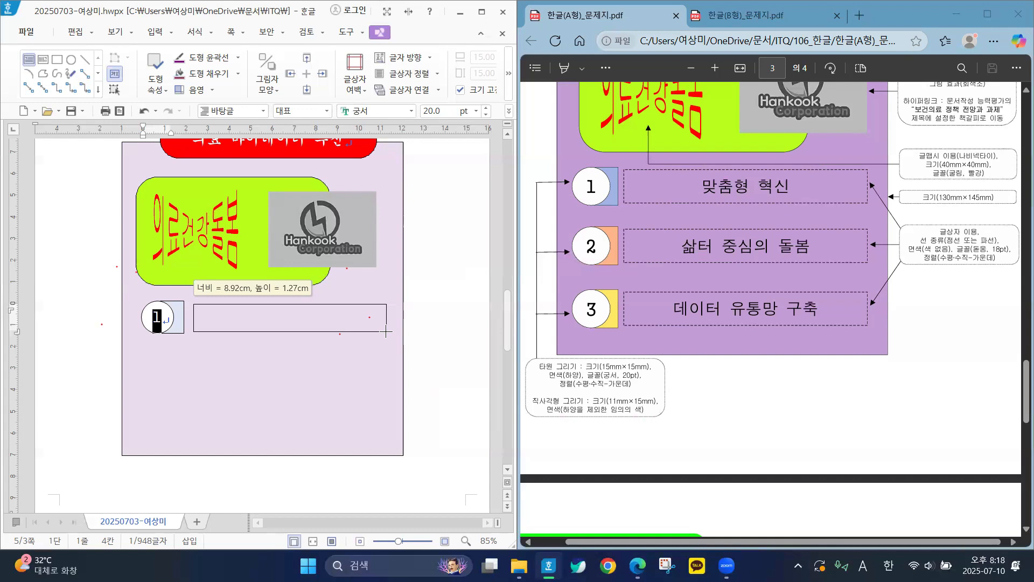
{"action": "left_click_drag", "start_coordinate": [385, 331], "coordinate": [379, 331]}
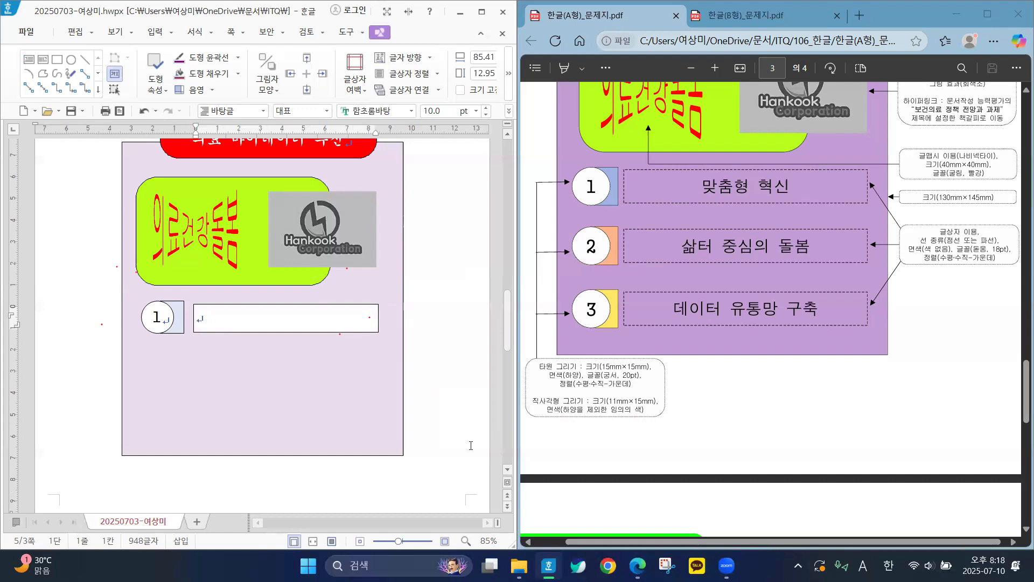
{"action": "key", "text": "Hangul"}
{"action": "type", "text": "데이터 유통망"}
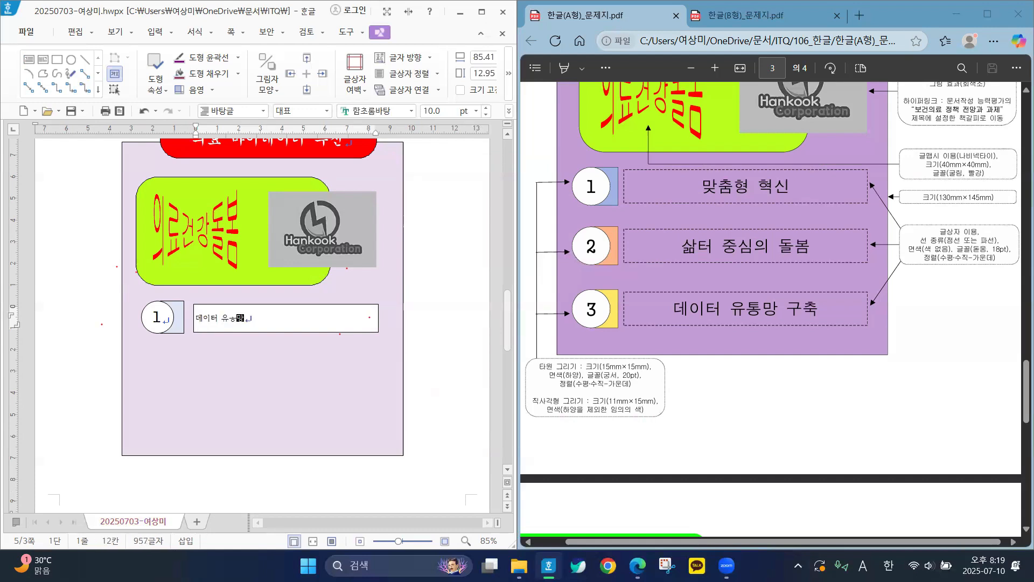
{"action": "key", "text": "BackSpace"}
{"action": "key", "text": "BackSpace"}
{"action": "key", "text": "BackSpace"}
{"action": "type", "text": "통망 구축"}
Format the text box's text in 돋움 at 18 pt and center it horizontally
{"action": "left_click_drag", "start_coordinate": [264, 319], "coordinate": [198, 322]}
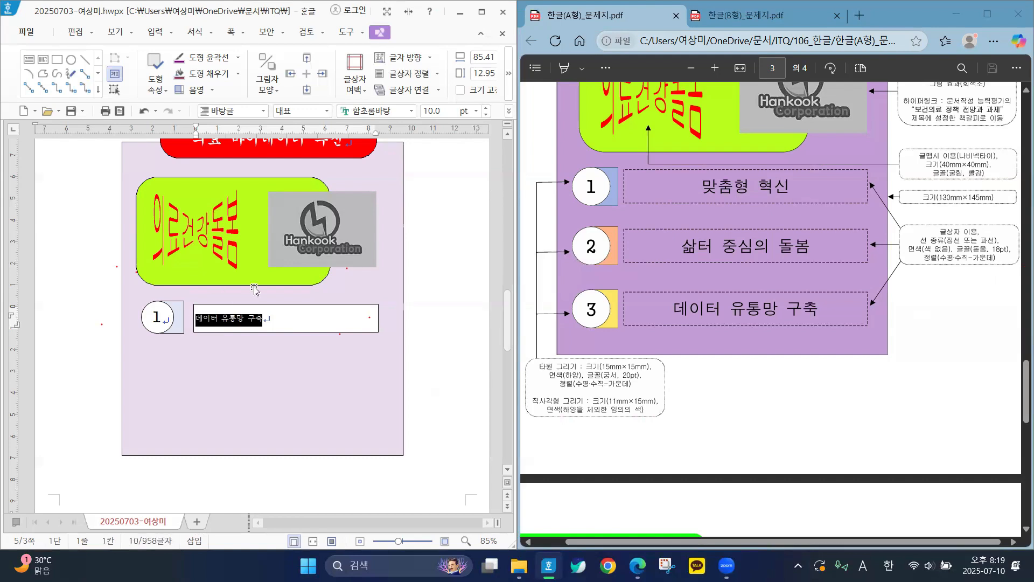
{"action": "left_click", "coordinate": [411, 113]}
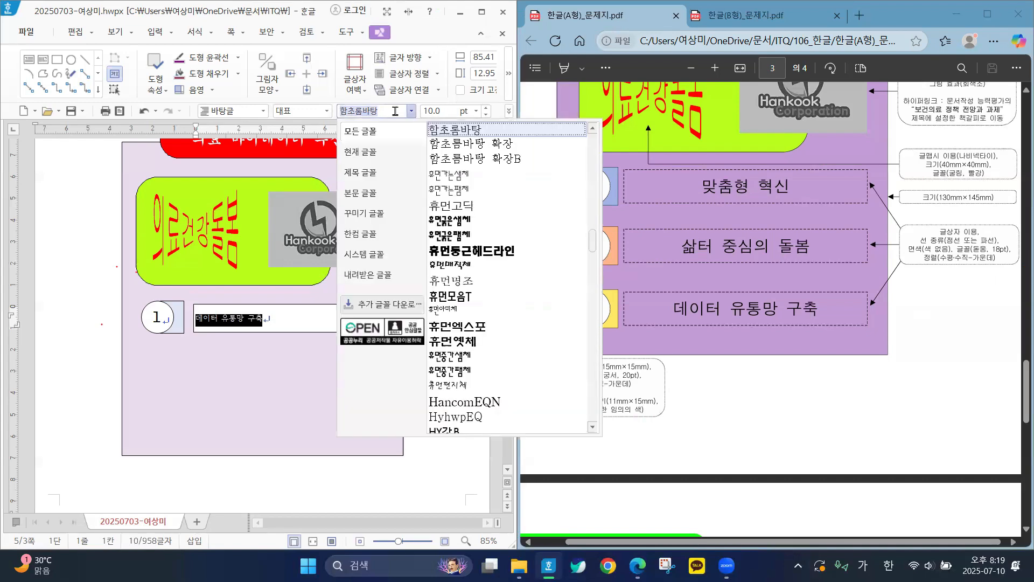
{"action": "type", "text": "돋"}
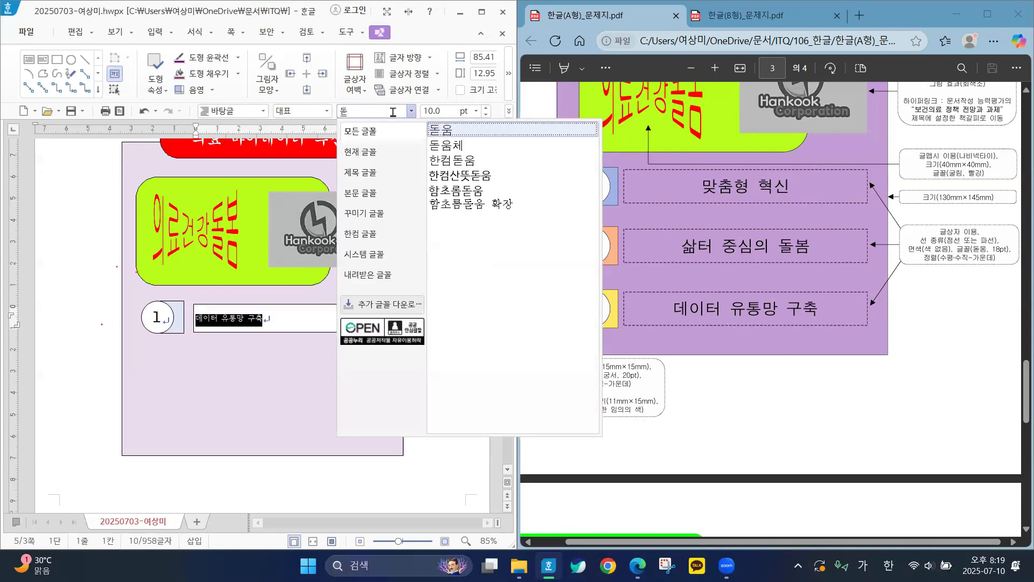
{"action": "left_click", "coordinate": [449, 132]}
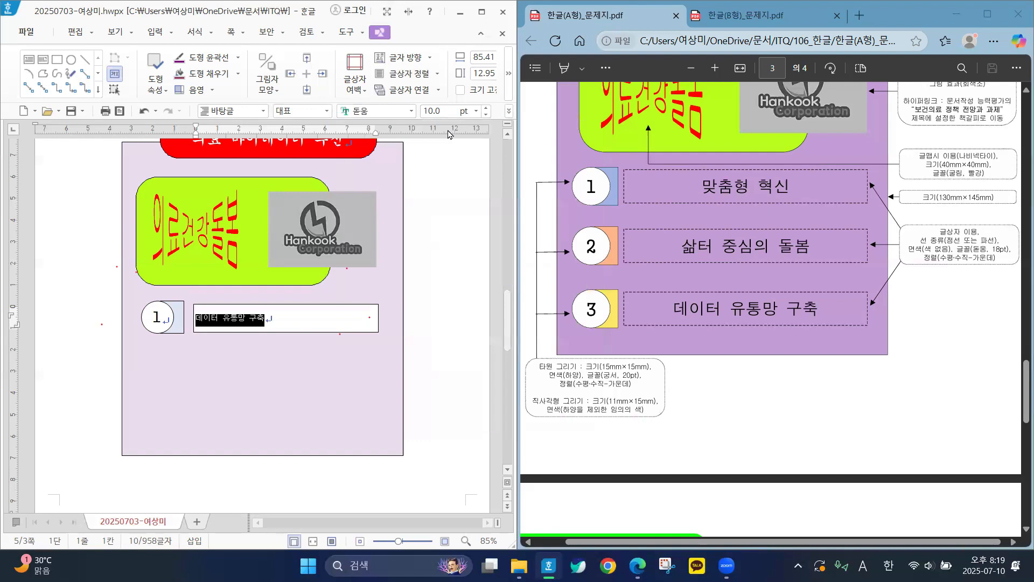
{"action": "left_click", "coordinate": [476, 112]}
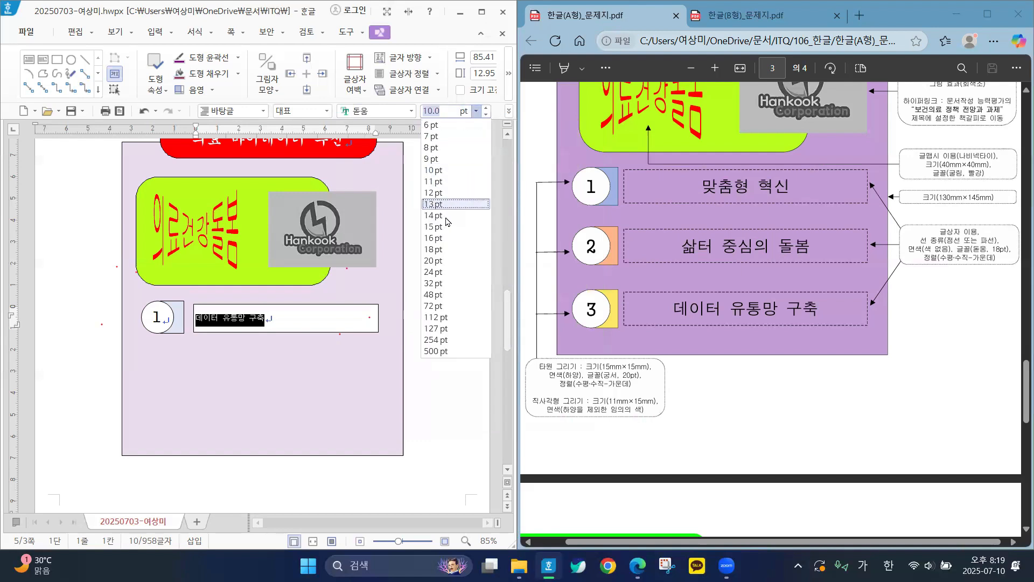
{"action": "left_click", "coordinate": [441, 250]}
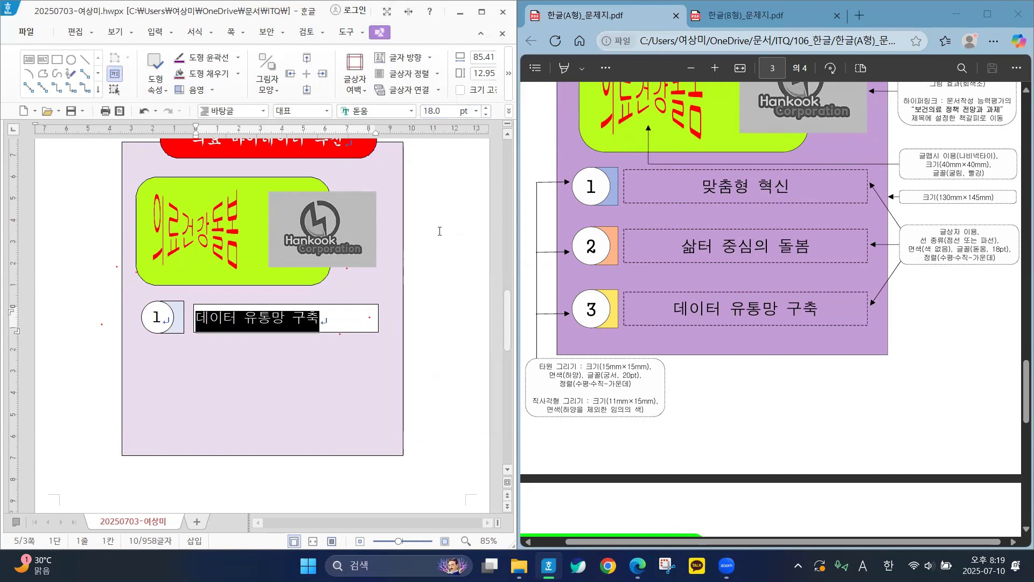
{"action": "left_click", "coordinate": [509, 111]}
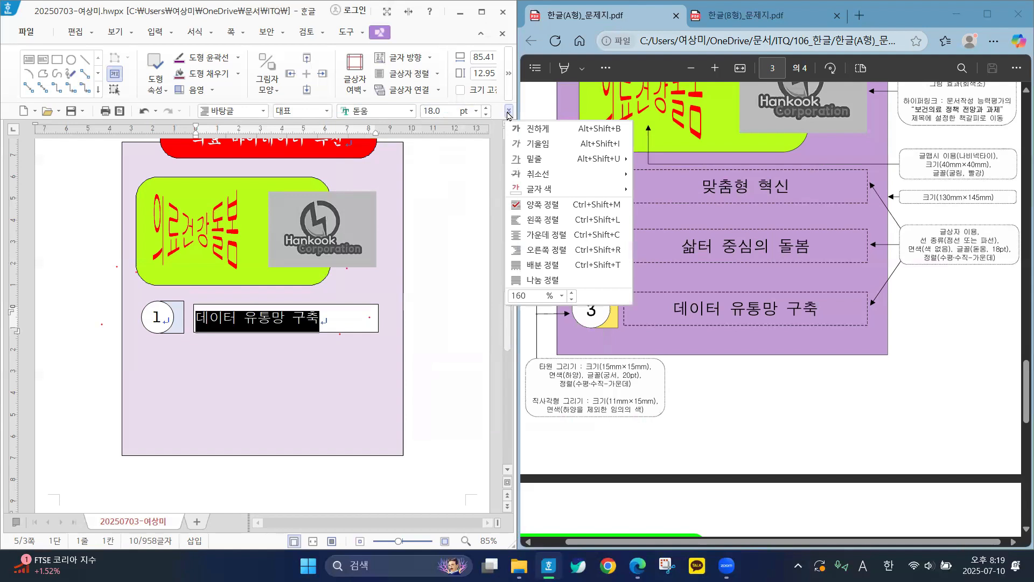
{"action": "left_click", "coordinate": [534, 236]}
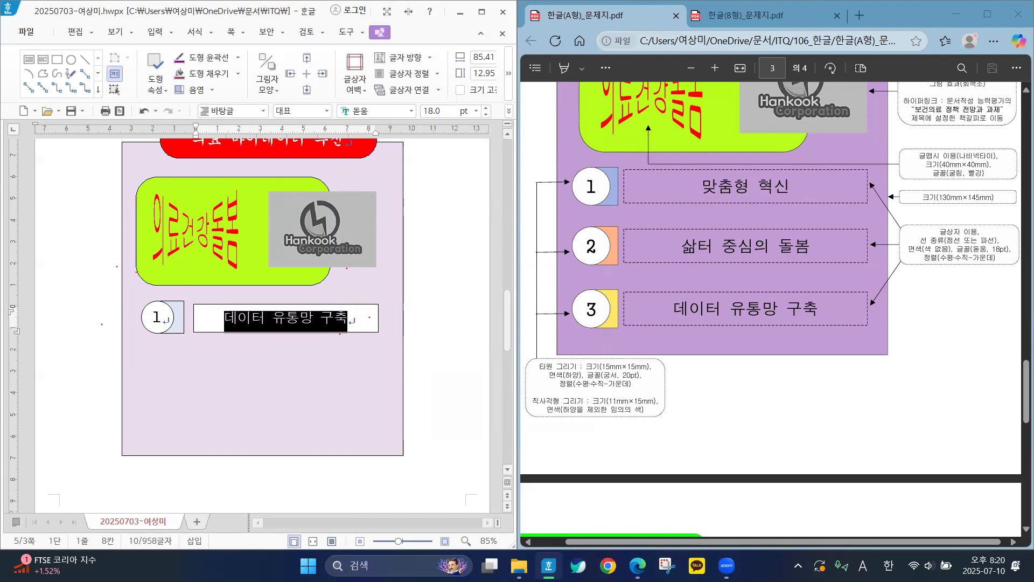
{"action": "key", "text": "ctrl+2"}
{"action": "left_click_drag", "start_coordinate": [914, 257], "coordinate": [944, 253]}
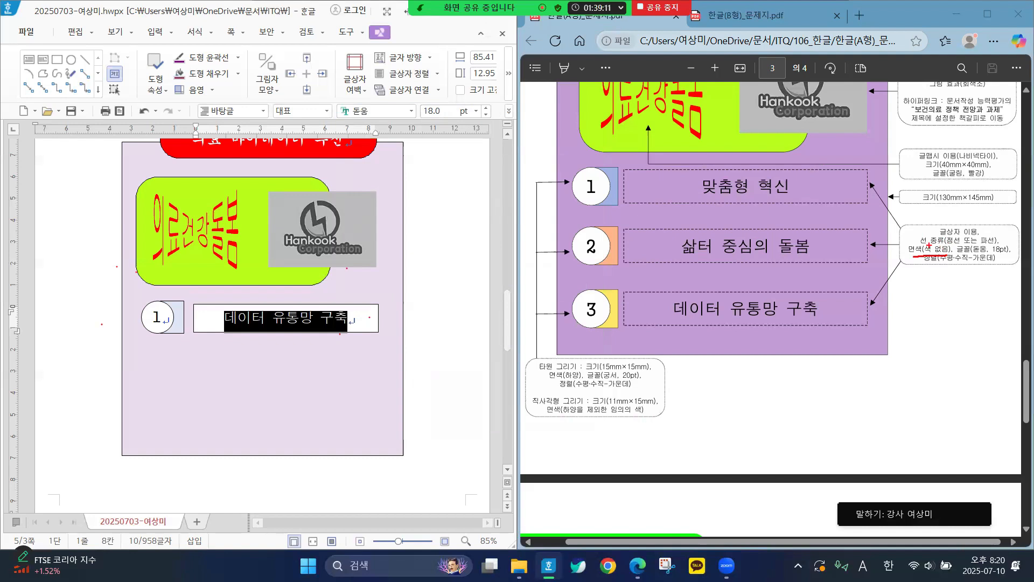
{"action": "left_click_drag", "start_coordinate": [927, 245], "coordinate": [991, 243]}
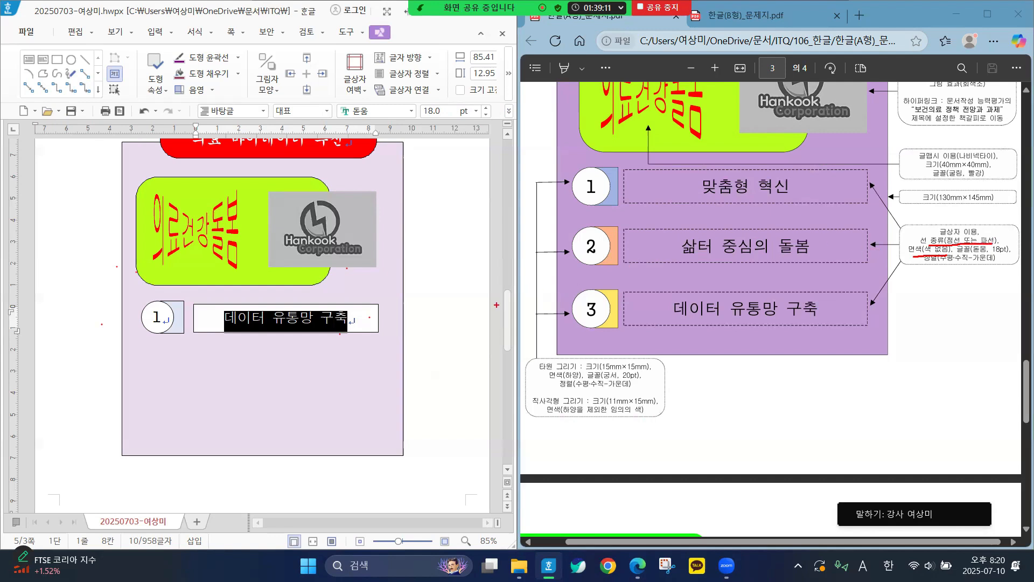
{"action": "key", "text": "Escape"}
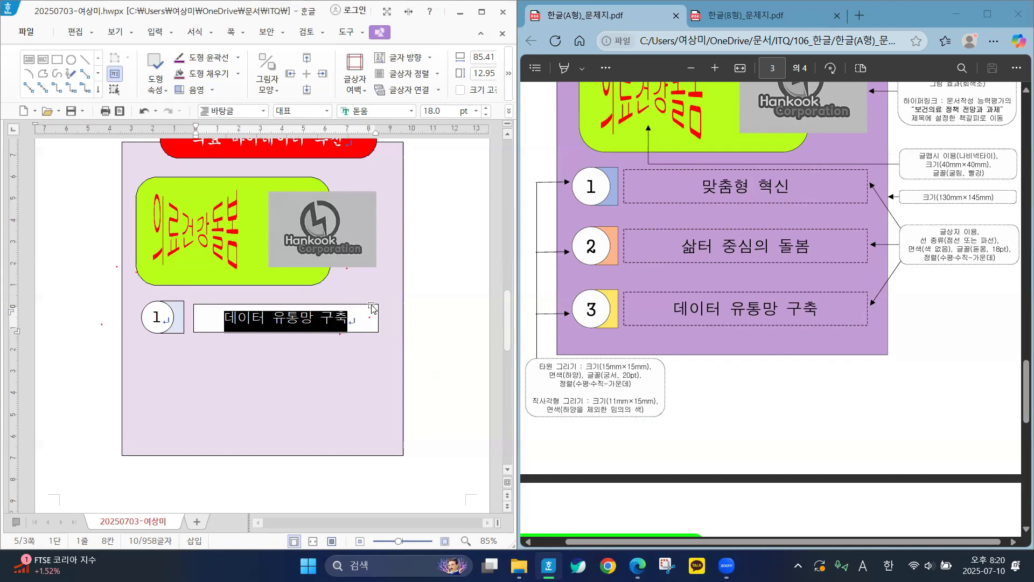
Give the 데이터 유통망 구축 text box no fill color and a dashed outline
{"action": "left_click", "coordinate": [372, 308]}
{"action": "double_click", "coordinate": [371, 307]}
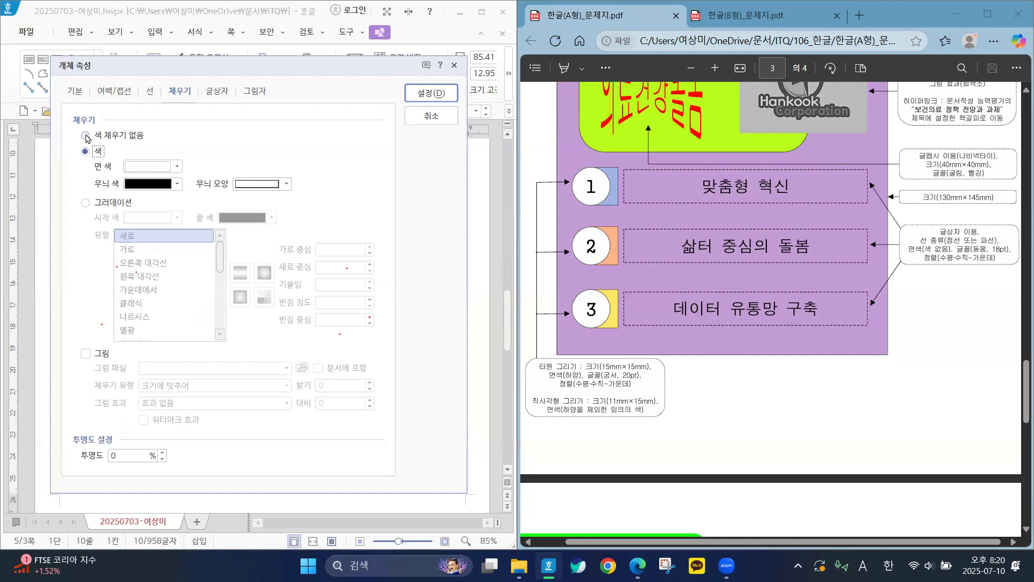
{"action": "left_click", "coordinate": [85, 135]}
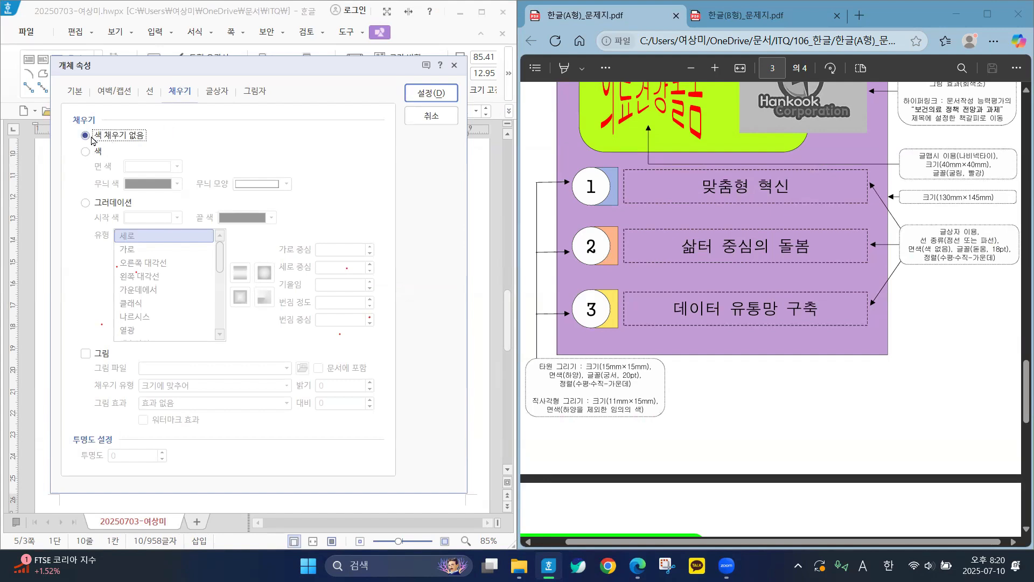
{"action": "left_click", "coordinate": [149, 91]}
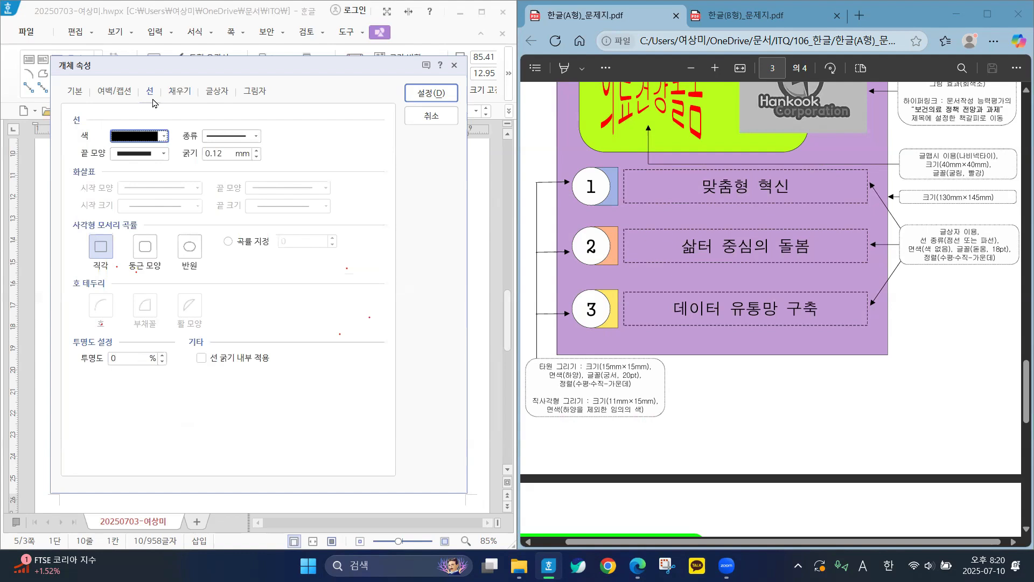
{"action": "left_click", "coordinate": [227, 140]}
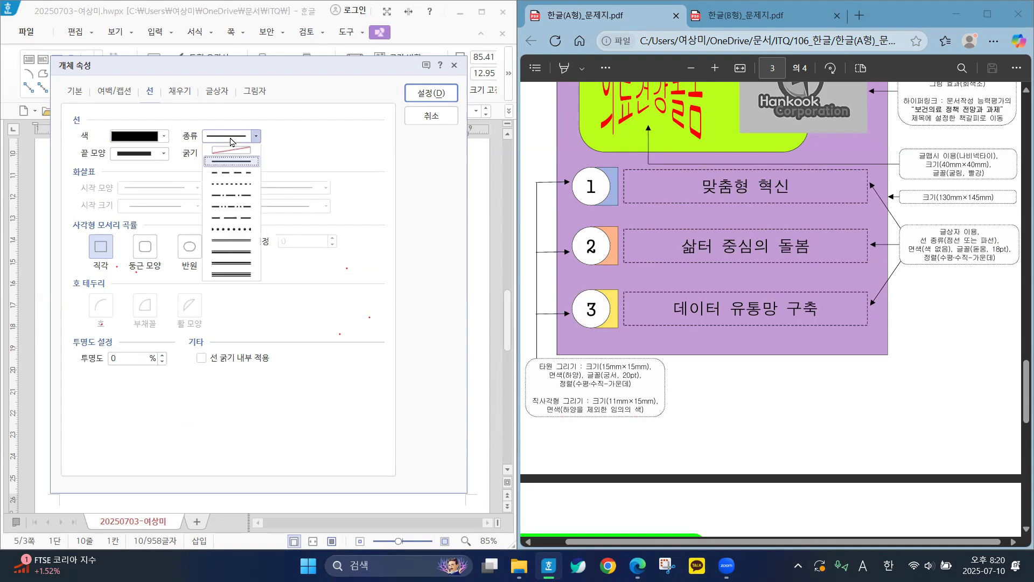
{"action": "left_click", "coordinate": [236, 173]}
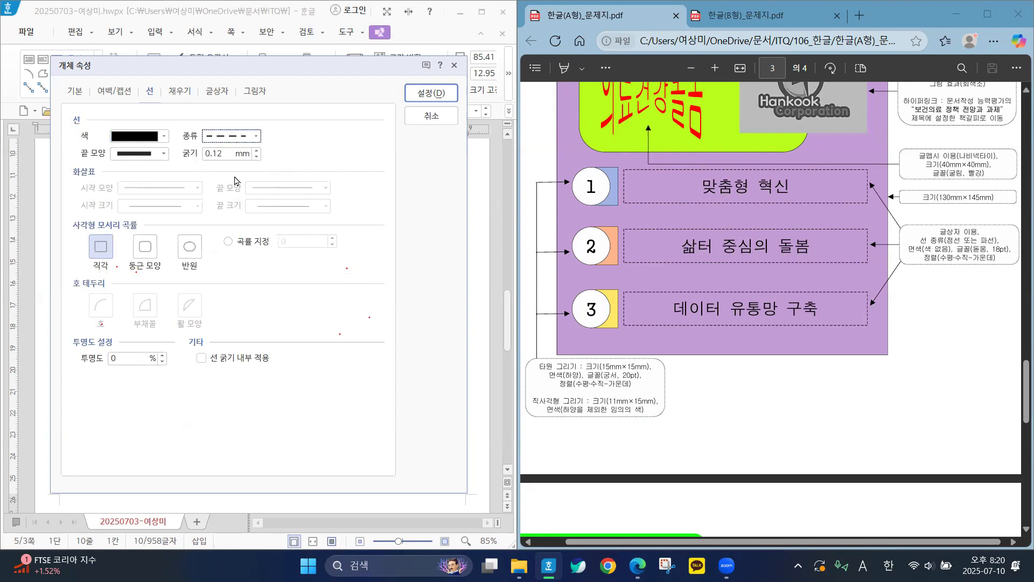
{"action": "left_click", "coordinate": [420, 99]}
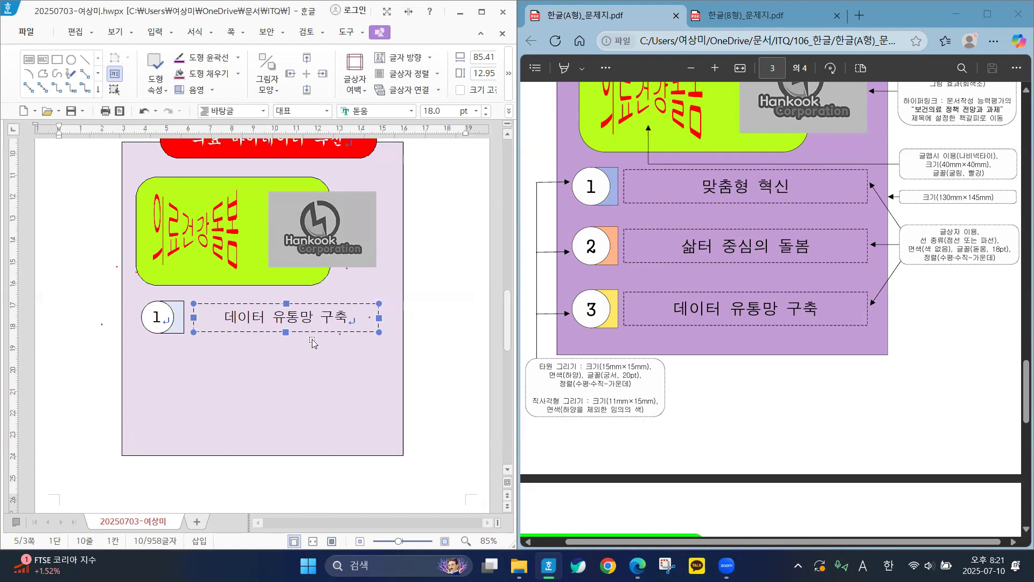
Copy the row's text box, sky-blue rectangle and circle together straight down, once near the lavender rectangle's lower edge and once midway between
{"action": "left_click", "coordinate": [303, 361]}
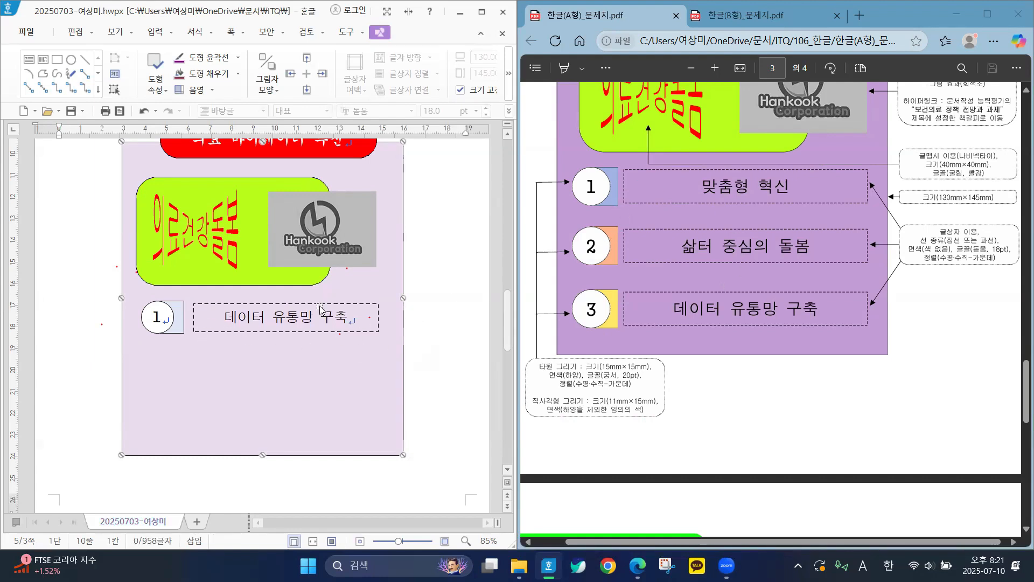
{"action": "left_click", "coordinate": [268, 308]}
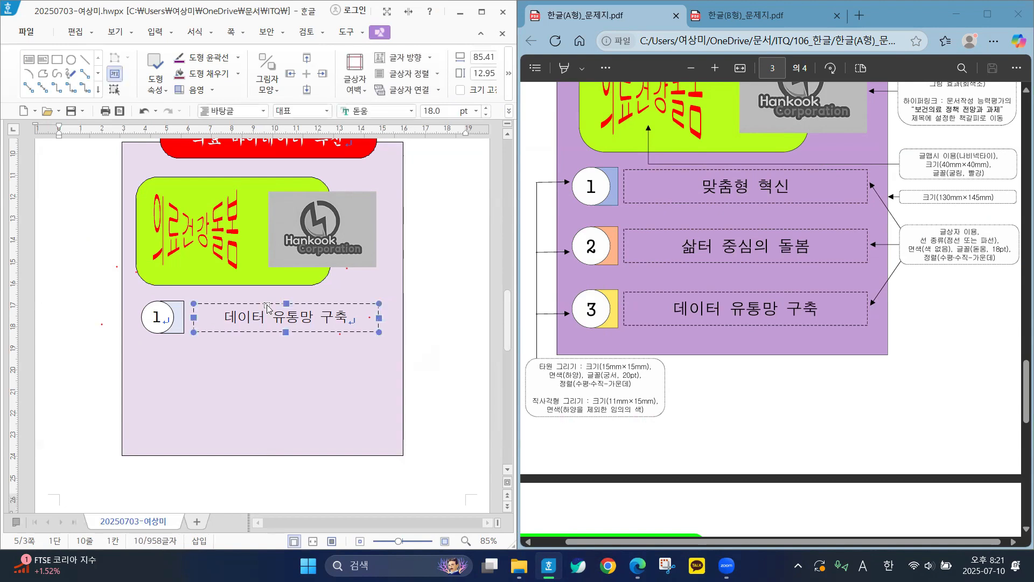
{"action": "left_click", "coordinate": [181, 309], "text": "shift"}
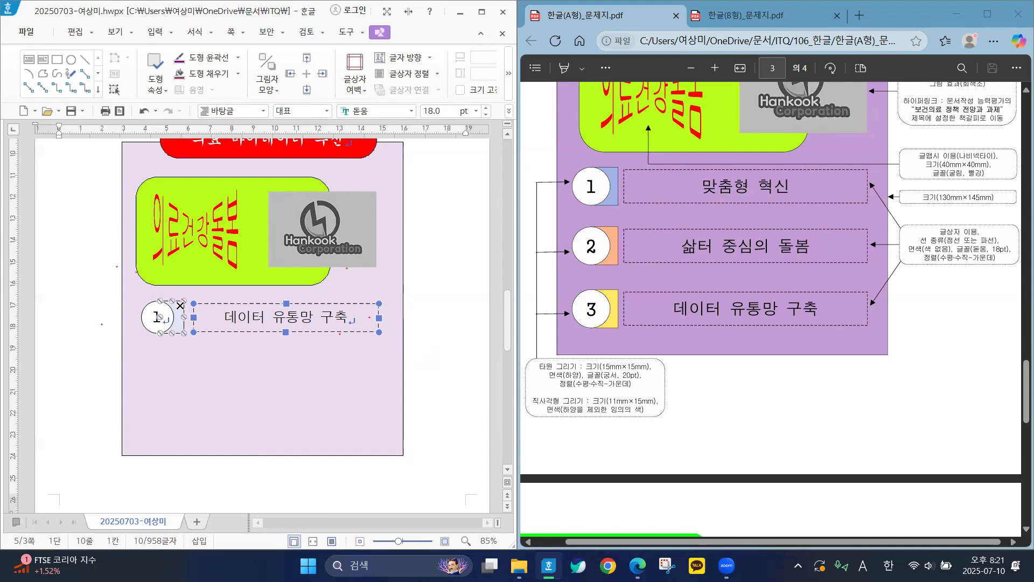
{"action": "left_click", "coordinate": [141, 317], "text": "shift"}
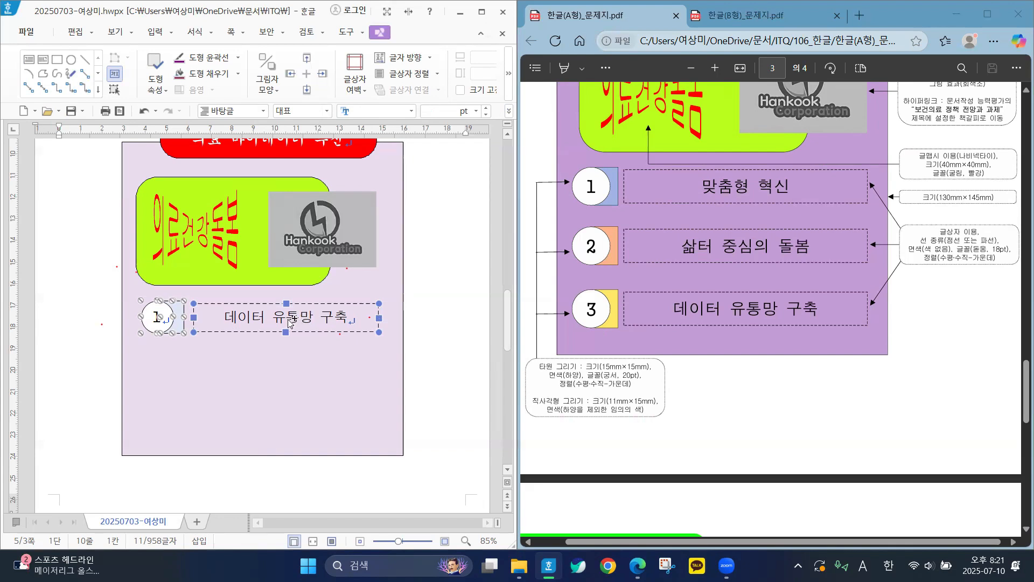
{"action": "left_click_drag", "start_coordinate": [290, 322], "coordinate": [273, 416]}
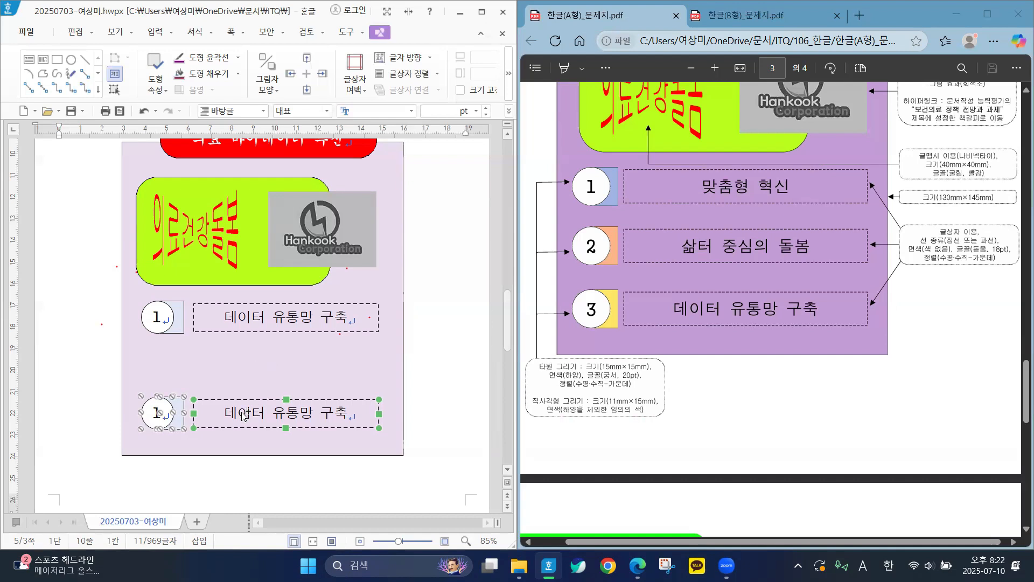
{"action": "left_click_drag", "start_coordinate": [243, 415], "coordinate": [252, 370]}
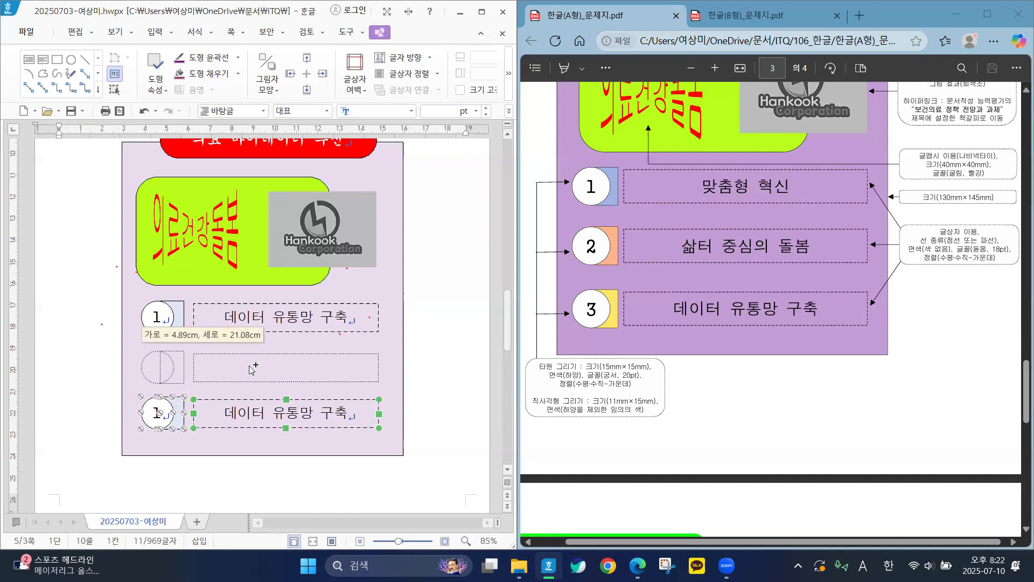
Place the row's copy between the other two rows, and renumber the lowest circle 3 and the middle circle 2
{"action": "left_click_drag", "start_coordinate": [251, 370], "coordinate": [251, 369]}
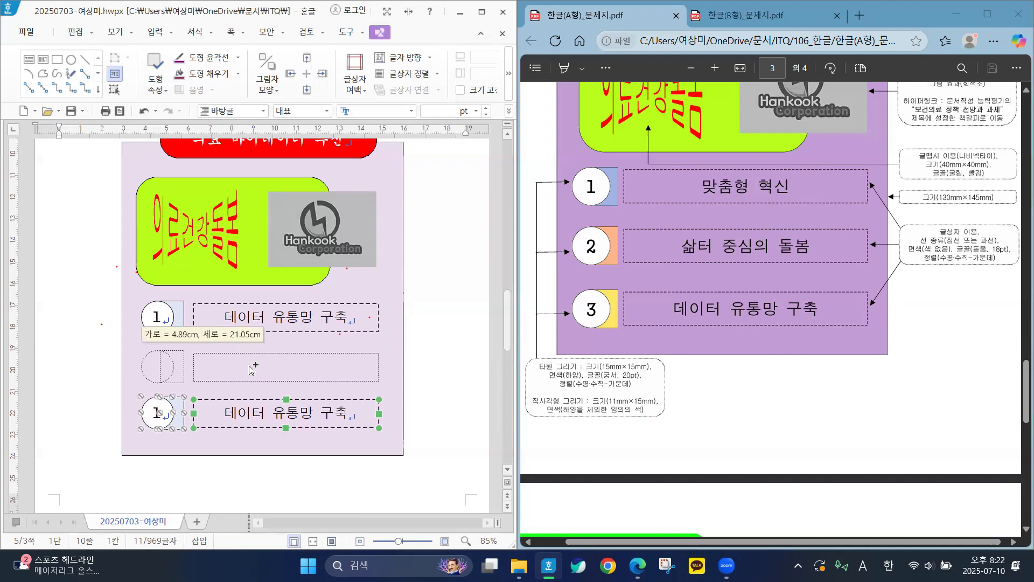
{"action": "left_click_drag", "start_coordinate": [251, 369], "coordinate": [251, 370]}
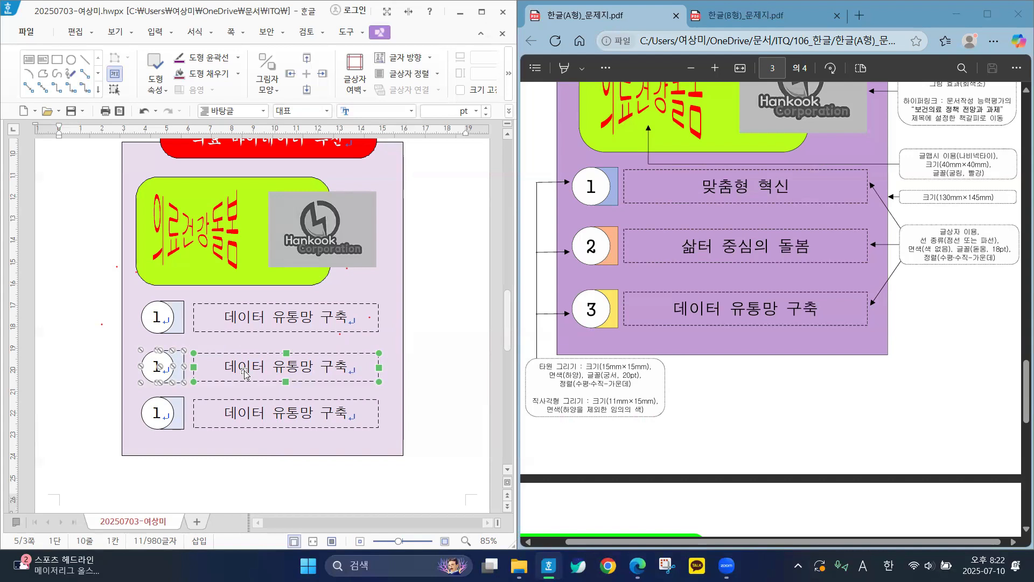
{"action": "left_click", "coordinate": [167, 415]}
{"action": "key", "text": "shift+Left"}
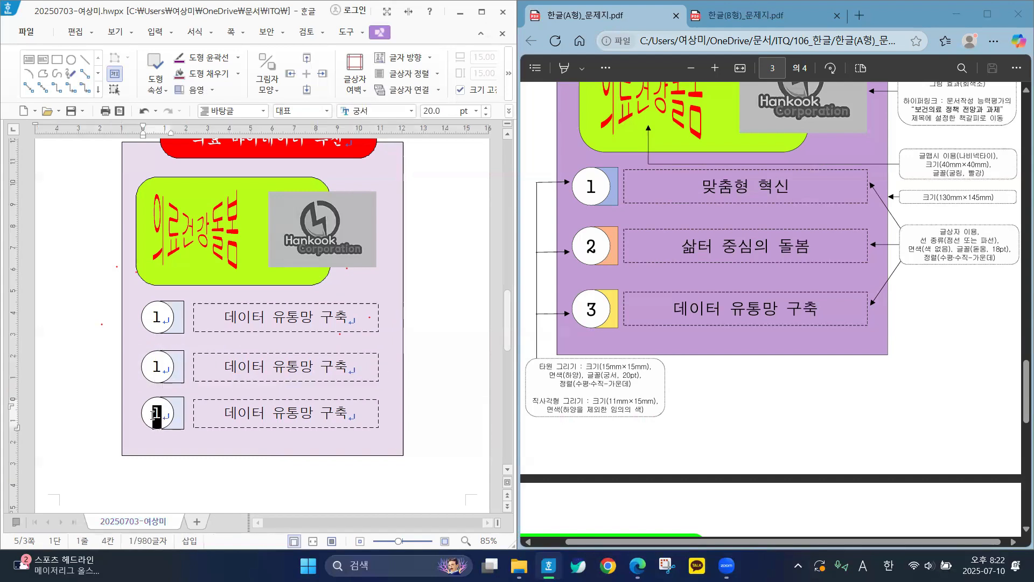
{"action": "type", "text": "3"}
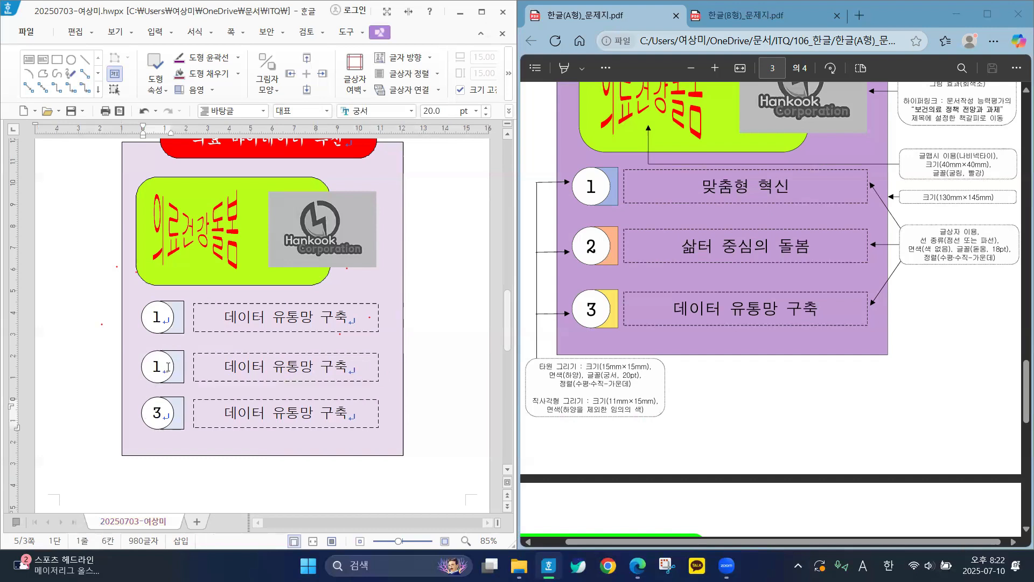
{"action": "left_click", "coordinate": [165, 375]}
{"action": "key", "text": "shift+Left"}
{"action": "type", "text": "2"}
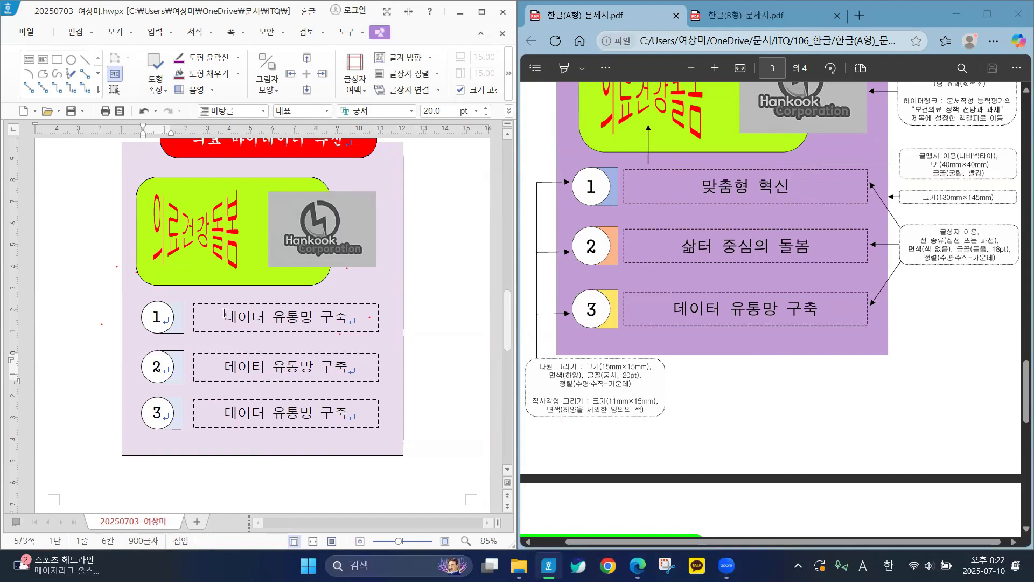
Replace the text in row 1's text box with 맞춤형 혁신
{"action": "key", "text": "Hangul"}
{"action": "triple_click", "coordinate": [266, 318]}
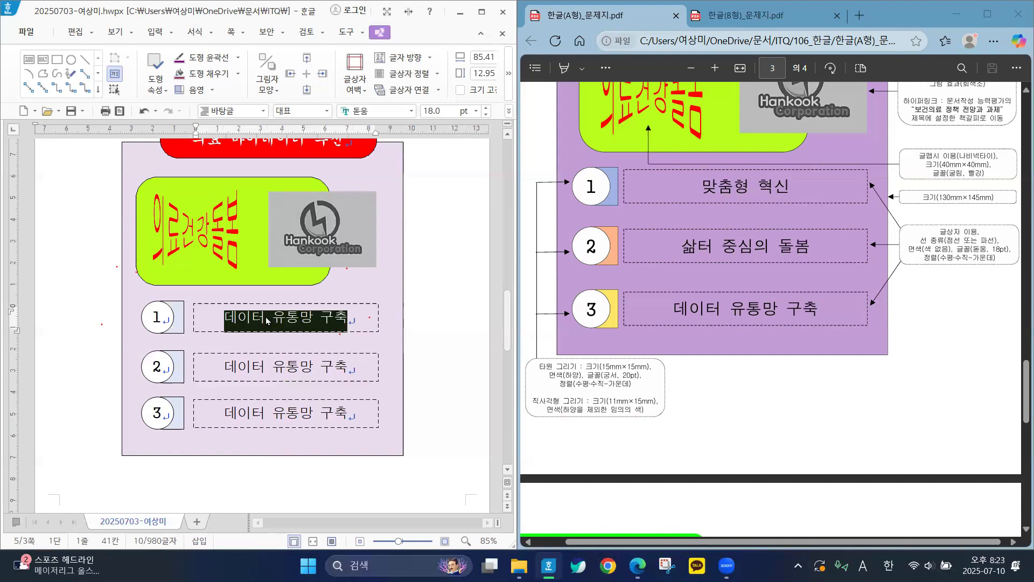
{"action": "type", "text": "마"}
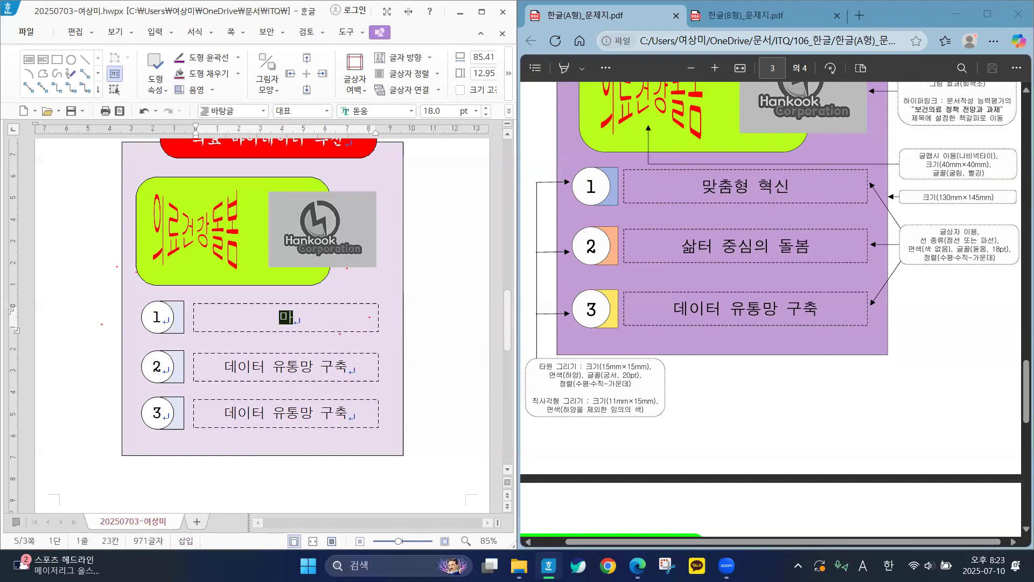
{"action": "type", "text": "ㅈ추ㅜ"}
{"action": "key", "text": "BackSpace"}
{"action": "key", "text": "BackSpace"}
{"action": "type", "text": "춤형 혁신"}
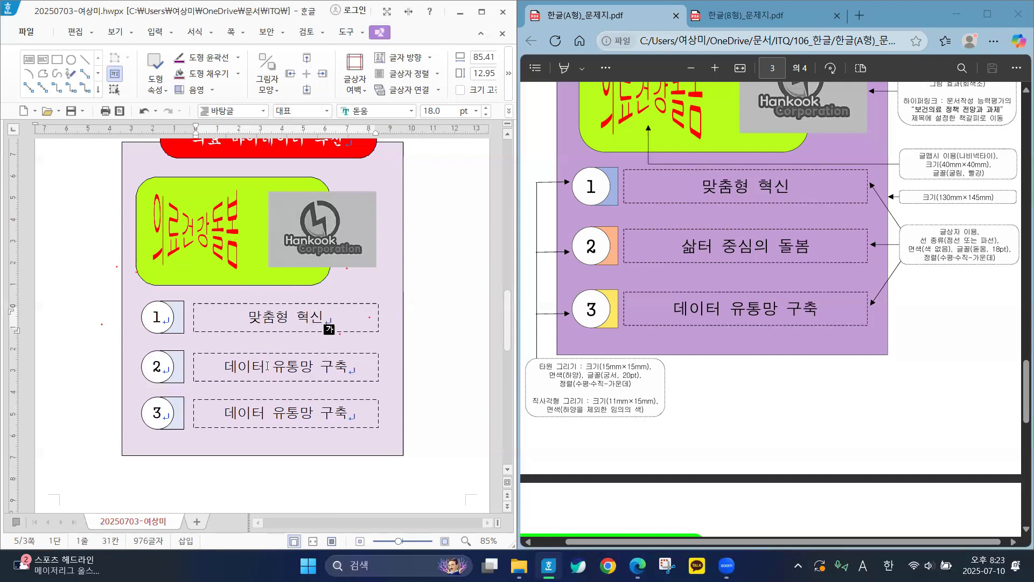
Replace the text in row 2's text box with 삶터 중심의돌봄
{"action": "triple_click", "coordinate": [267, 366]}
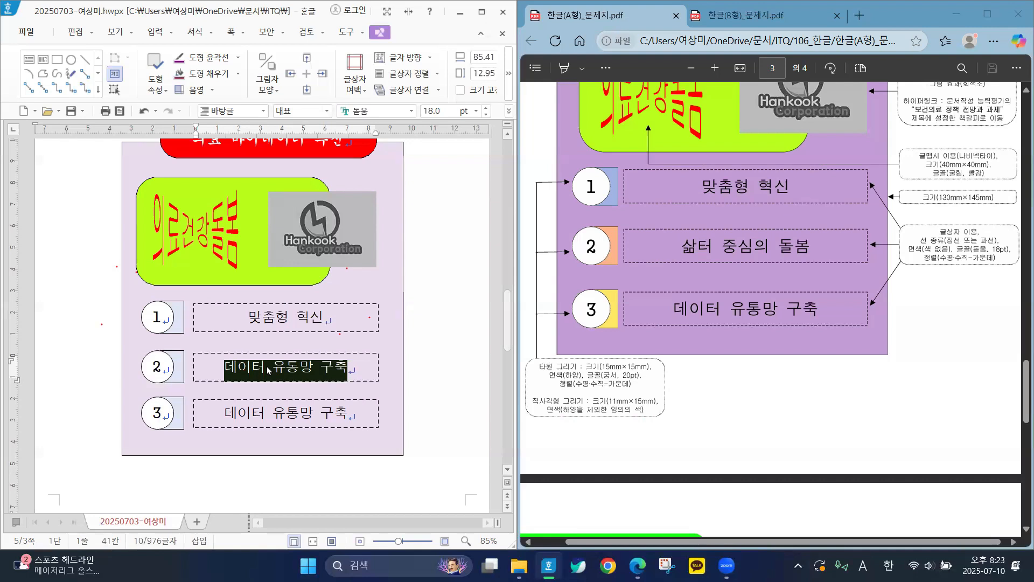
{"action": "type", "text": "삶터 "}
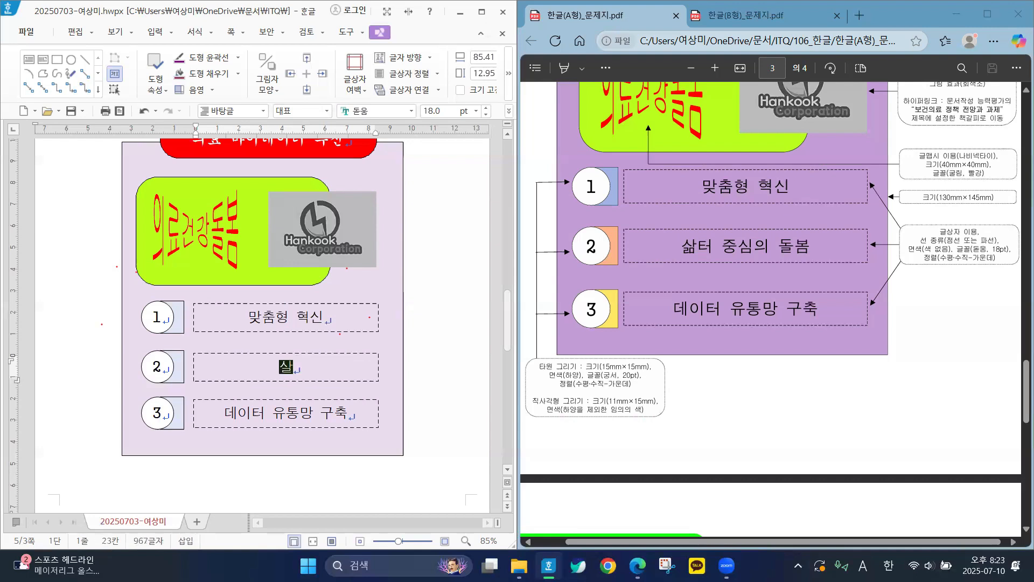
{"action": "type", "text": "중심의돌"}
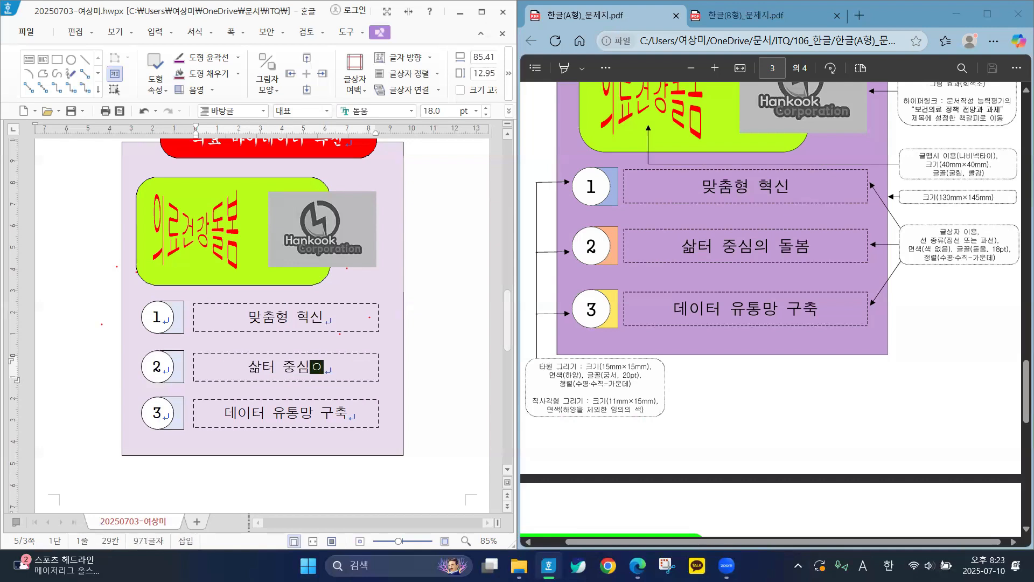
{"action": "type", "text": "봄"}
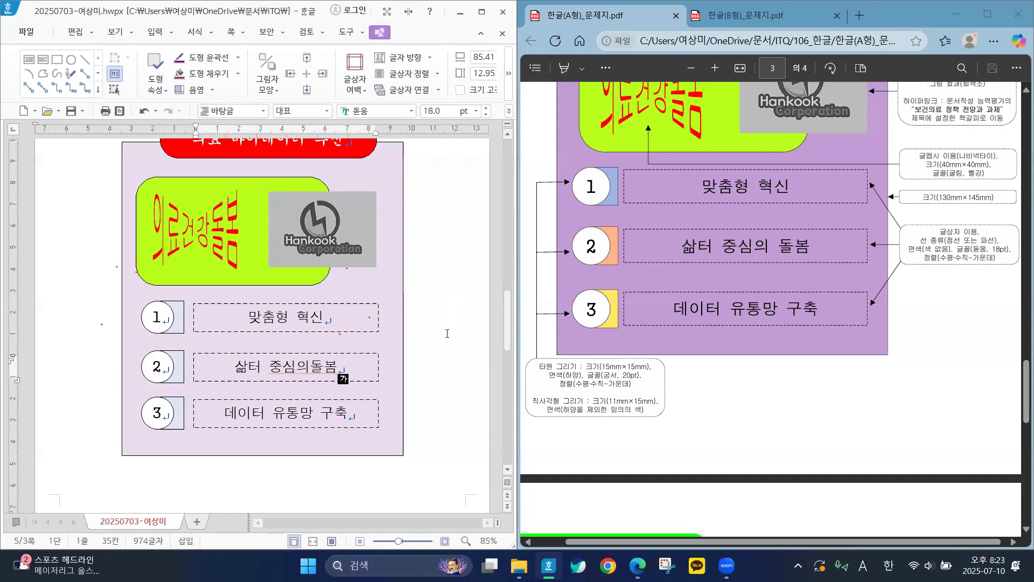
{"action": "key", "text": "shift+Escape"}
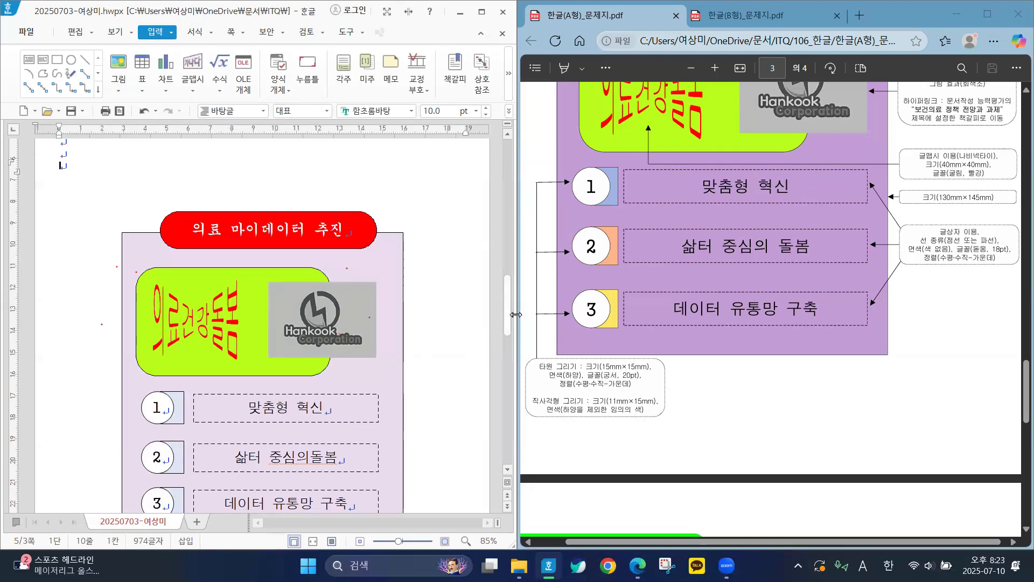
Change the fill color of the rectangle behind circle 2 to light orange
{"action": "left_click_drag", "start_coordinate": [507, 318], "coordinate": [506, 327]}
{"action": "left_click_drag", "start_coordinate": [1020, 398], "coordinate": [1018, 383]}
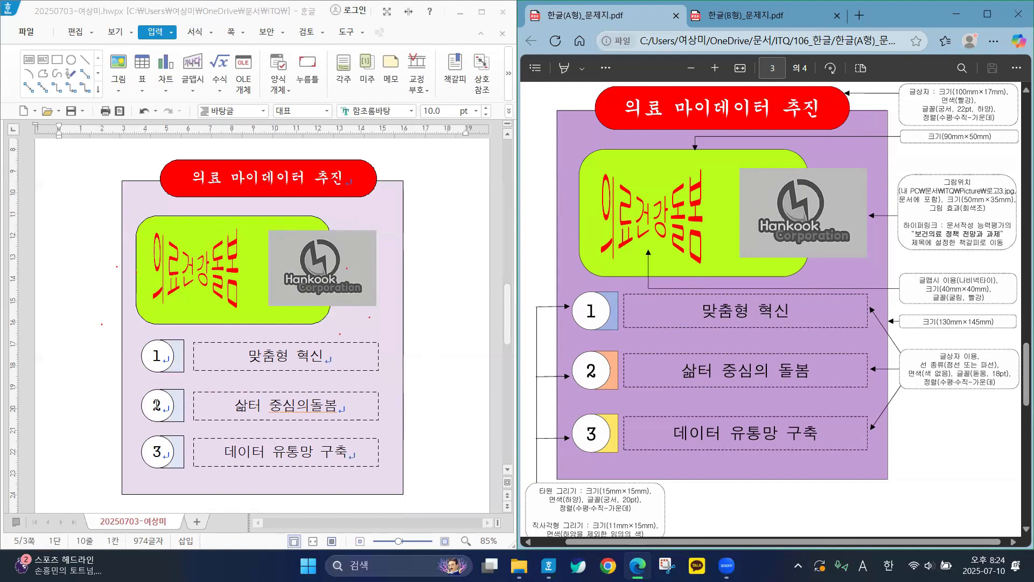
{"action": "double_click", "coordinate": [181, 400]}
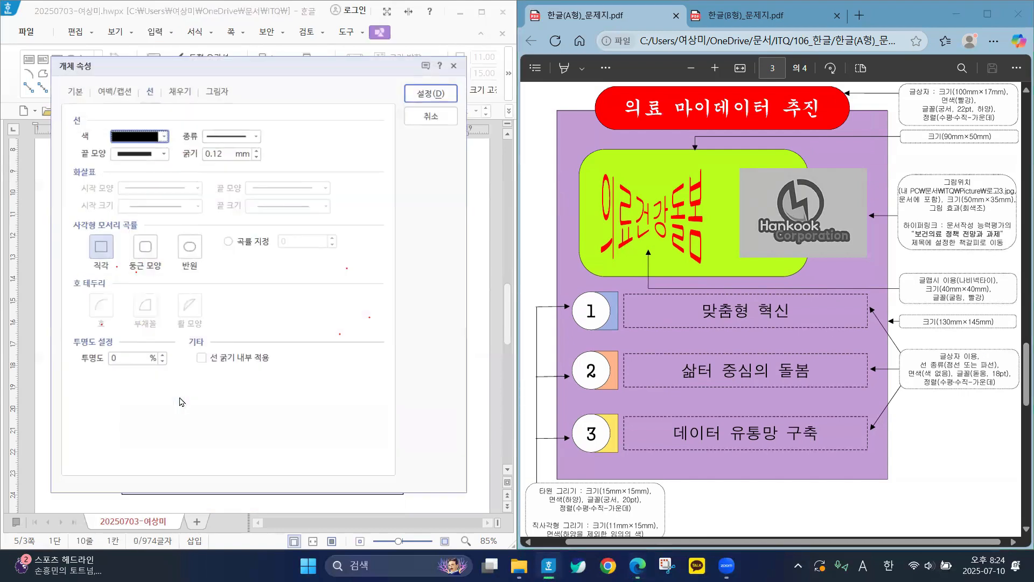
{"action": "left_click", "coordinate": [182, 91]}
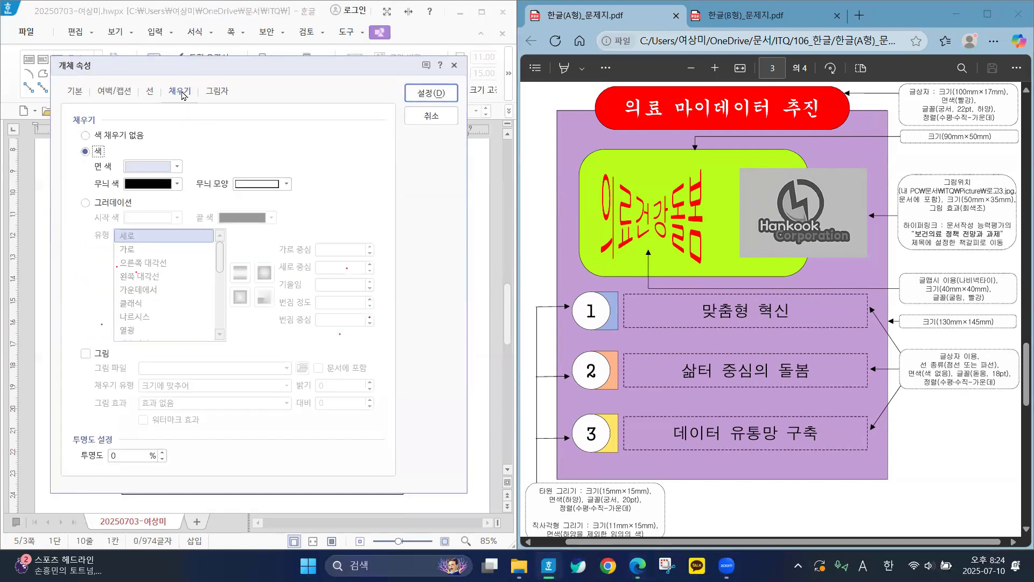
{"action": "left_click", "coordinate": [178, 167]}
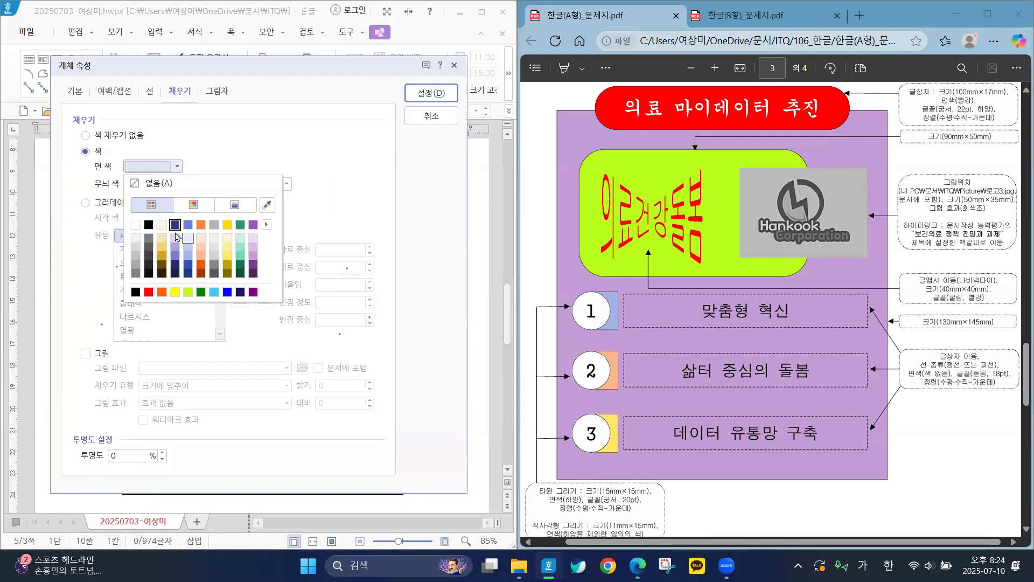
{"action": "left_click", "coordinate": [201, 241]}
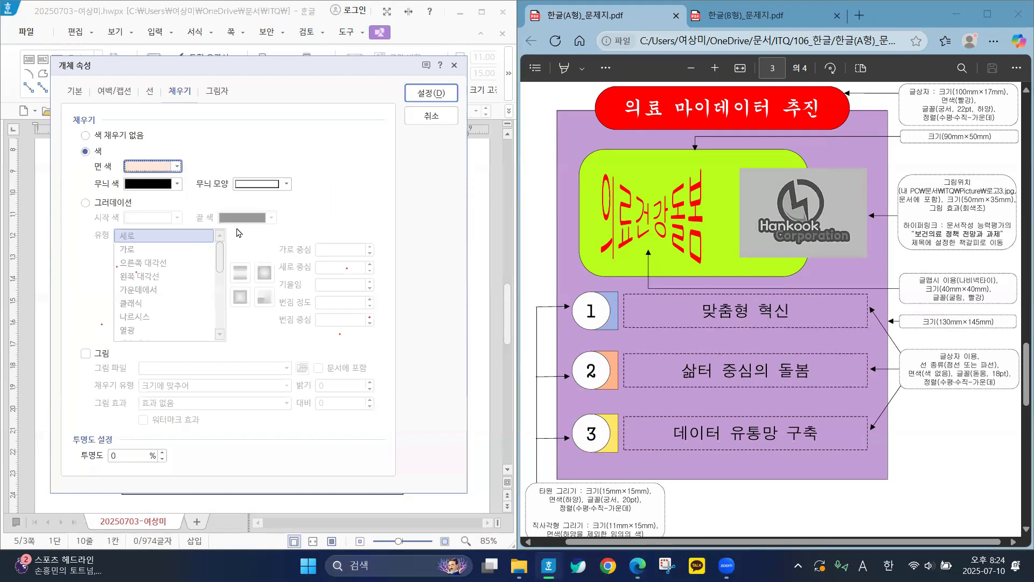
{"action": "left_click", "coordinate": [429, 93]}
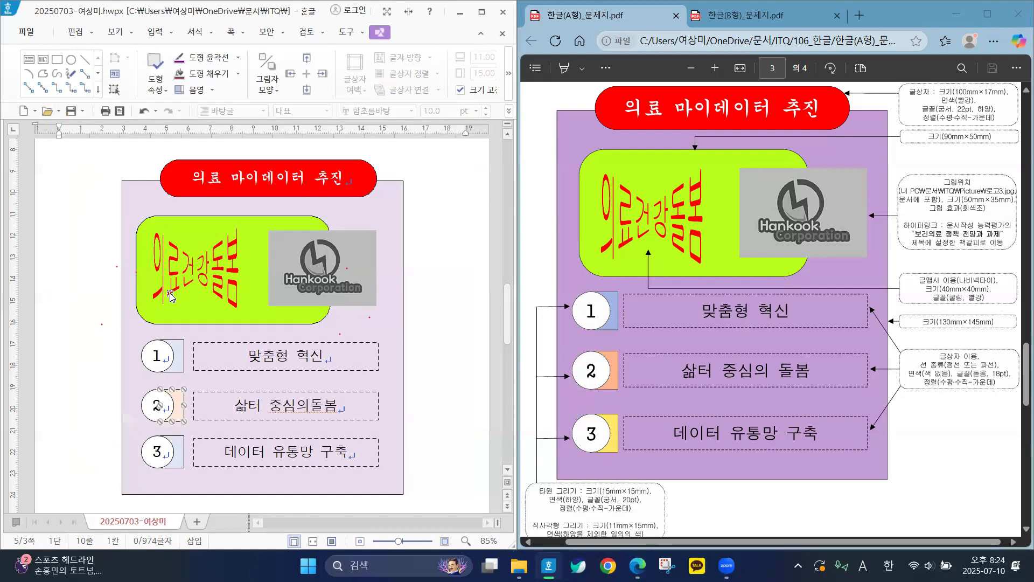
Change the fill color of the rectangle behind circle 3 to light green
{"action": "double_click", "coordinate": [180, 446]}
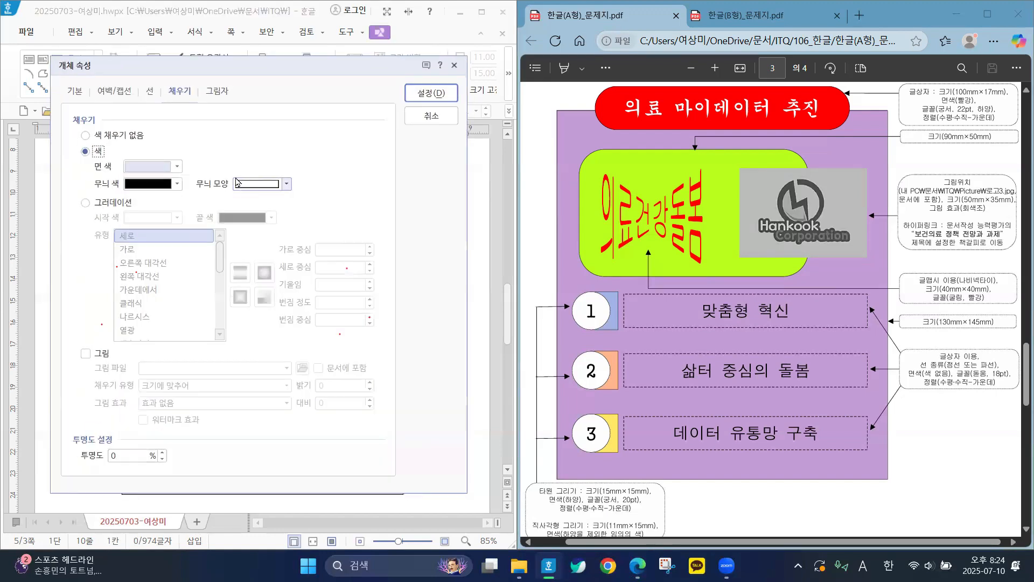
{"action": "left_click", "coordinate": [178, 167]}
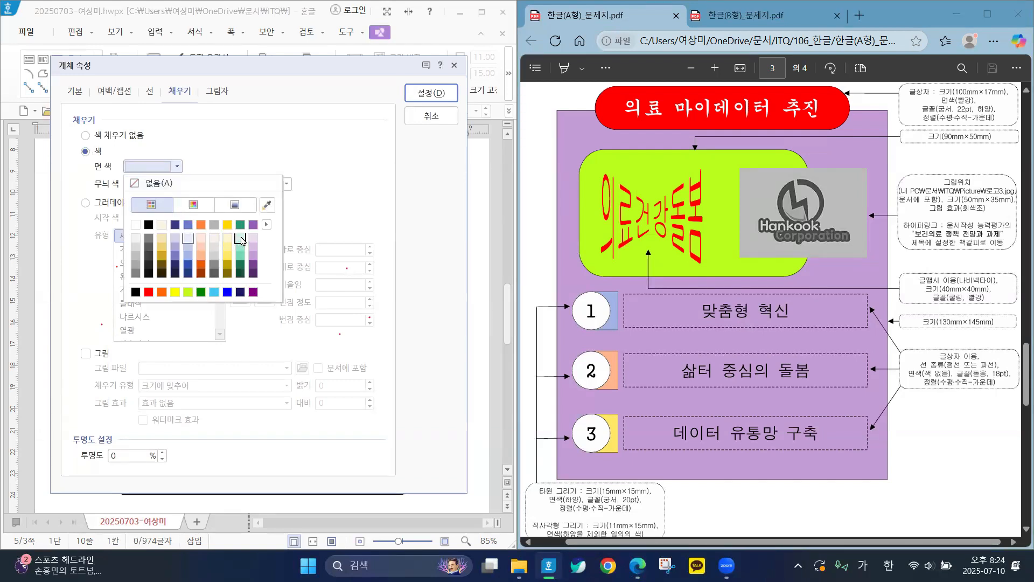
{"action": "left_click", "coordinate": [240, 239]}
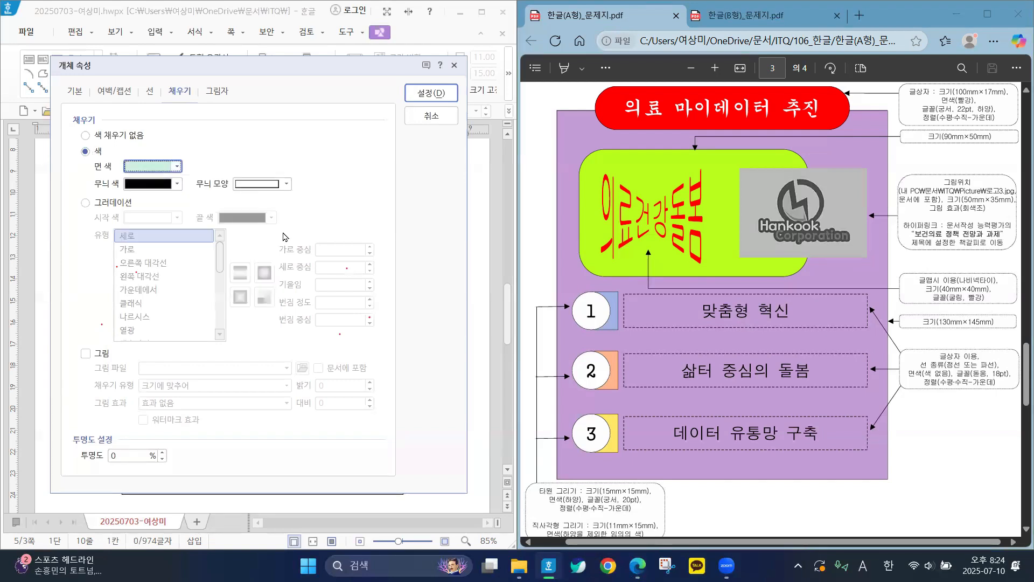
{"action": "left_click", "coordinate": [424, 95]}
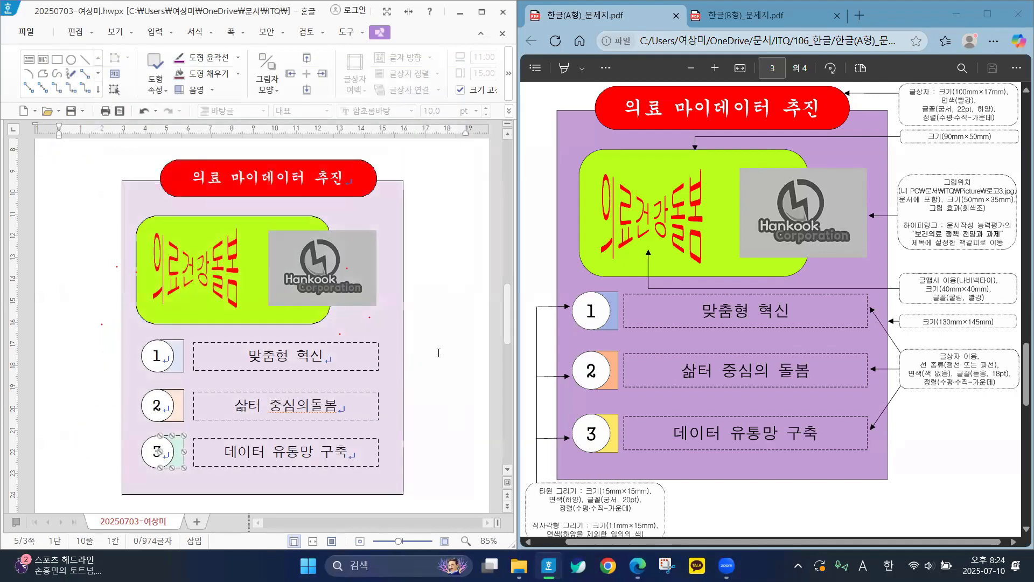
{"action": "key", "text": "Escape"}
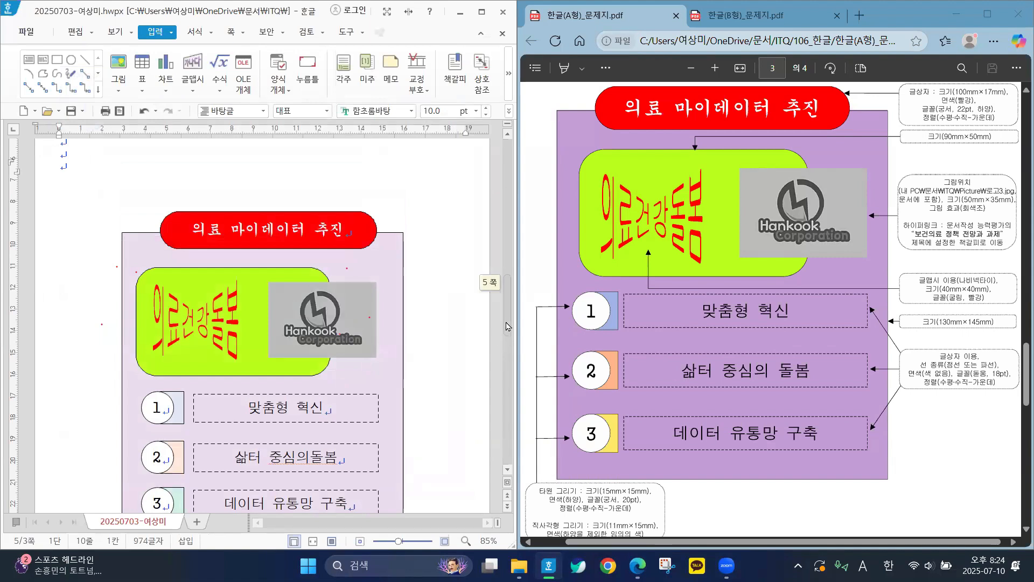
Follow the logo picture's hyperlink to check its bookmark at the 보건의료 정책 전망과 과제 title, and return to the drawing
{"action": "left_click_drag", "start_coordinate": [507, 326], "coordinate": [509, 334]}
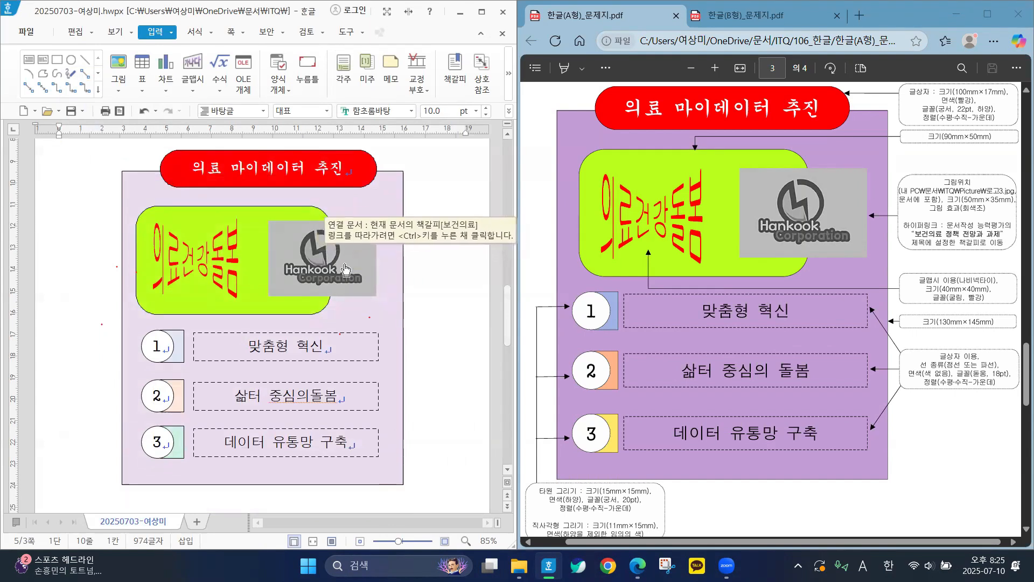
{"action": "left_click", "coordinate": [325, 268], "text": "ctrl"}
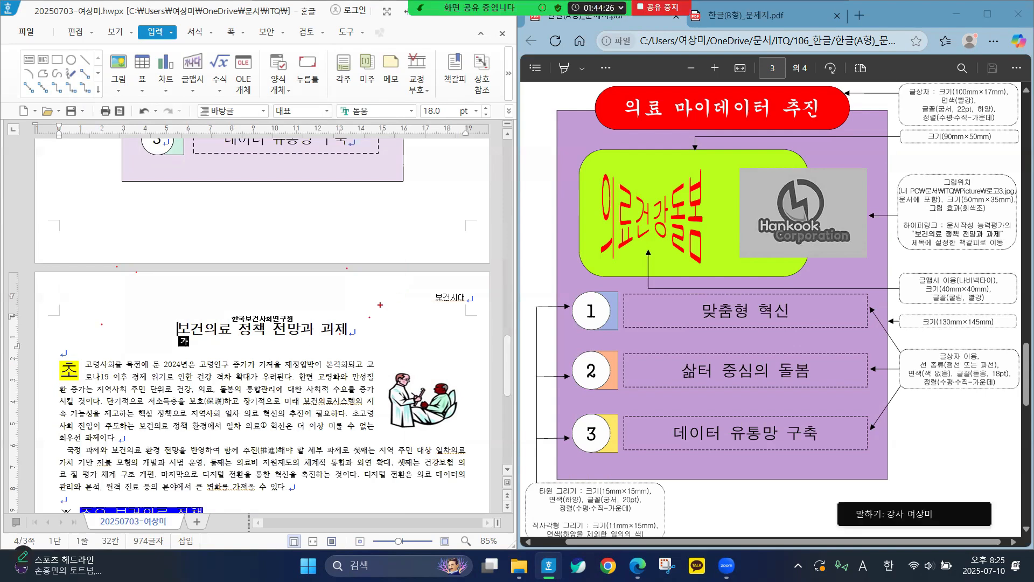
{"action": "mouse_move", "coordinate": [200, 333]}
{"action": "left_mouse_down"}
{"action": "mouse_move", "coordinate": [177, 355]}
{"action": "mouse_move", "coordinate": [155, 317]}
{"action": "mouse_move", "coordinate": [200, 343]}
{"action": "left_mouse_up"}
{"action": "mouse_move", "coordinate": [925, 213]}
{"action": "left_mouse_down"}
{"action": "mouse_move", "coordinate": [916, 268]}
{"action": "mouse_move", "coordinate": [1026, 245]}
{"action": "mouse_move", "coordinate": [943, 224]}
{"action": "left_mouse_up"}
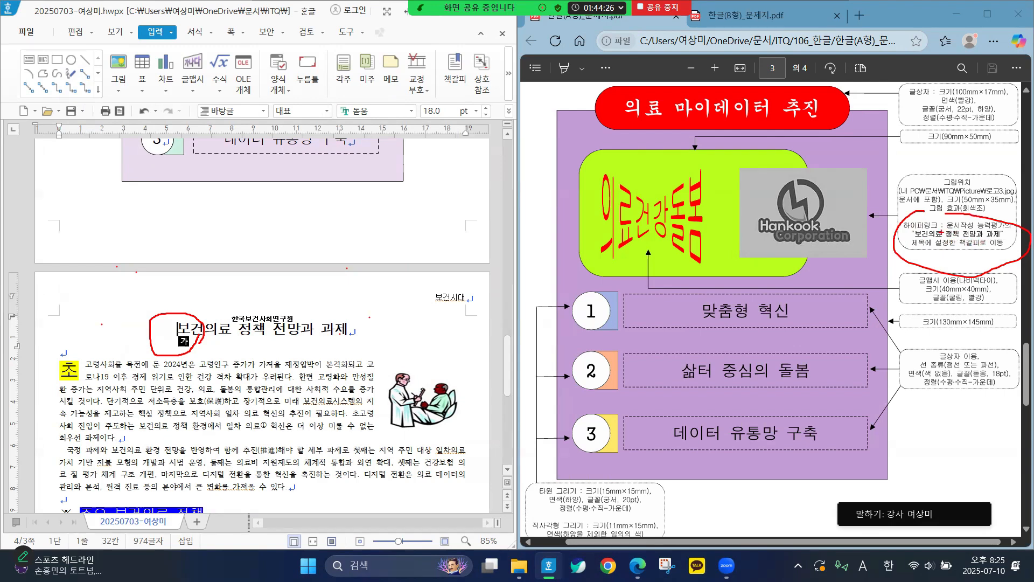
{"action": "left_click_drag", "start_coordinate": [962, 251], "coordinate": [995, 251]}
{"action": "left_click_drag", "start_coordinate": [175, 317], "coordinate": [173, 338]}
{"action": "key", "text": "Escape"}
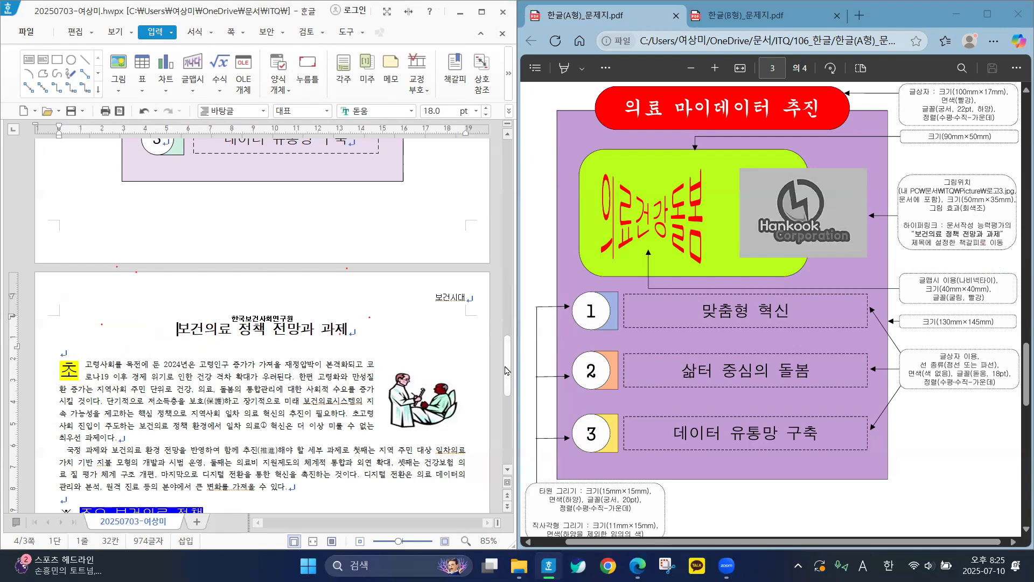
{"action": "left_click_drag", "start_coordinate": [506, 371], "coordinate": [512, 318]}
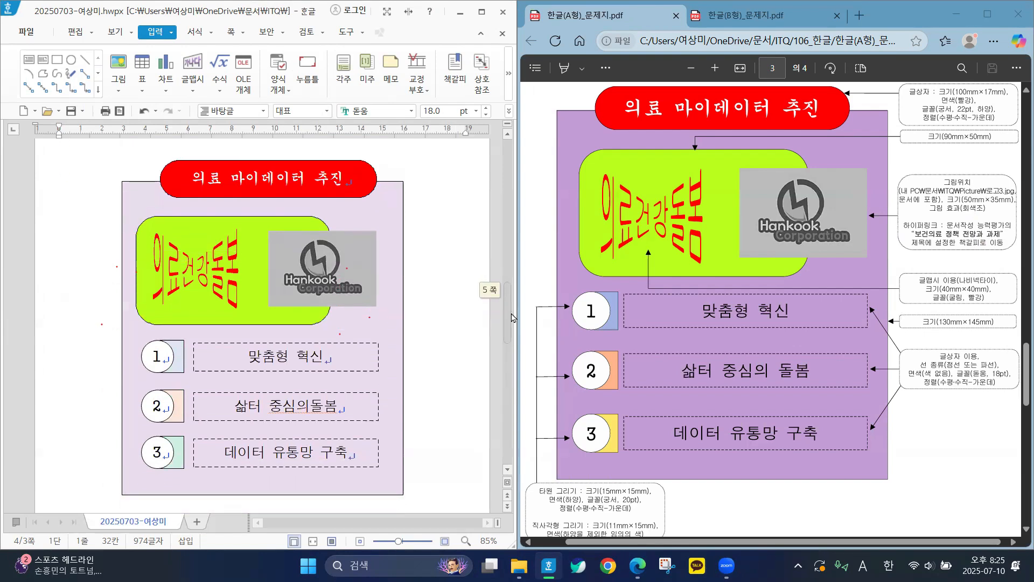